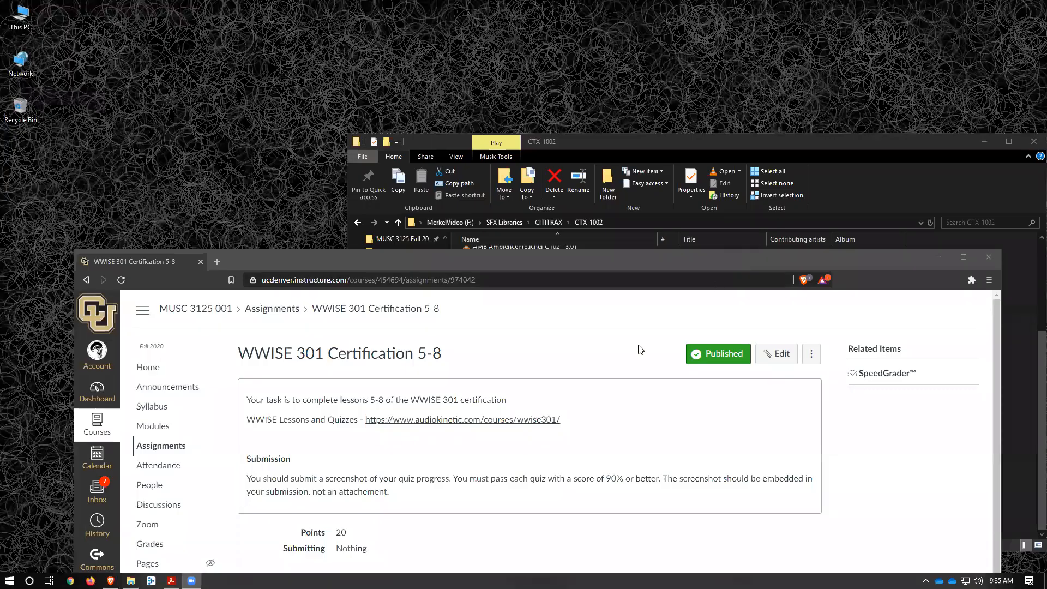
Step: Clear the desktop by moving the browser window aside and minimizing the CTX-1002 folder window, and open the Wwise Launcher
{"action": "left_click_drag", "start_coordinate": [638, 349], "coordinate": [542, 479]}
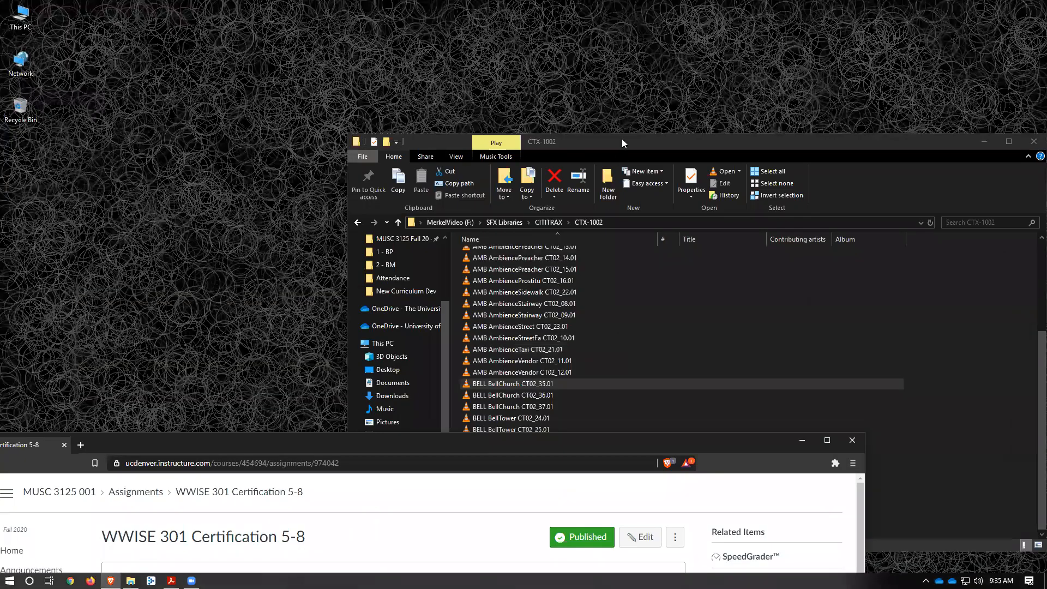
{"action": "left_click_drag", "start_coordinate": [622, 140], "coordinate": [358, 132]}
{"action": "left_click", "coordinate": [765, 136]}
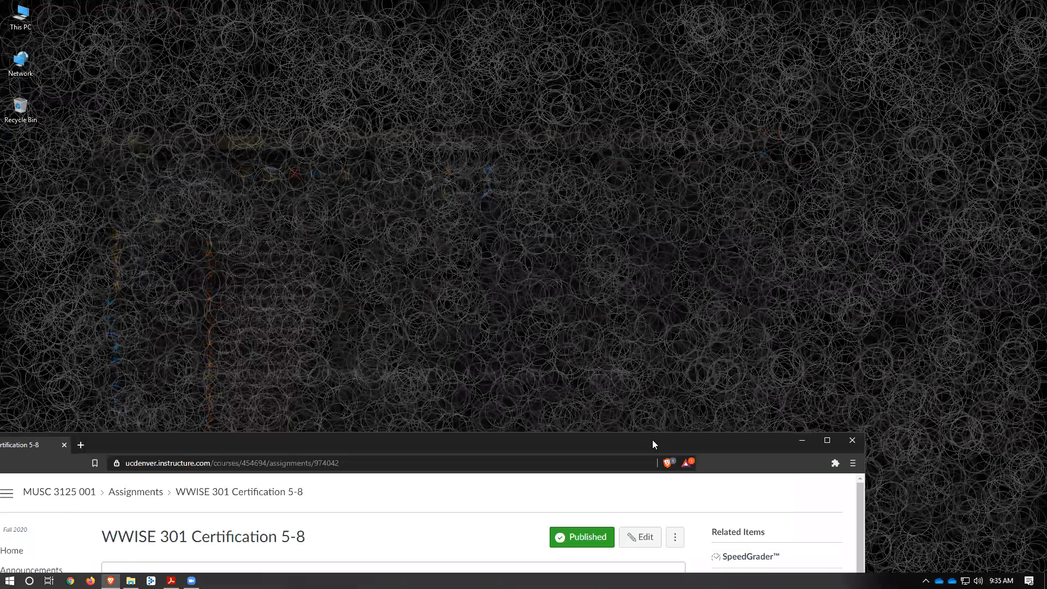
{"action": "left_click_drag", "start_coordinate": [115, 447], "coordinate": [138, 539]}
{"action": "left_click", "coordinate": [151, 581]}
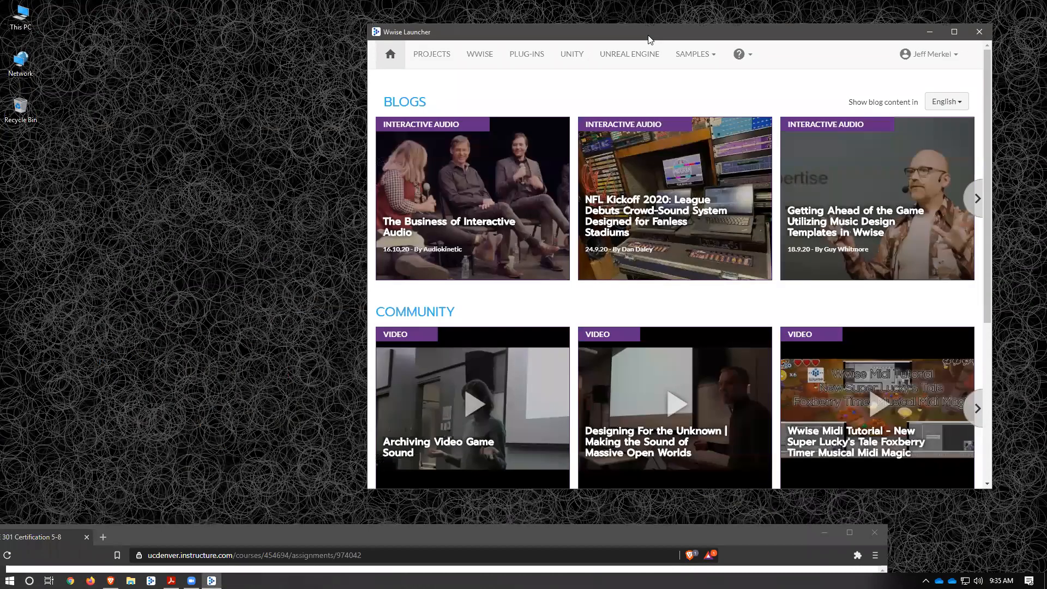
Step: Open the first WwiseAdventureGameSource project in both Unity 2018.4.0f1 and Wwise 2019.1.4.7065, and minimize the launcher
{"action": "left_click_drag", "start_coordinate": [624, 43], "coordinate": [404, 59]}
{"action": "left_click", "coordinate": [352, 71]}
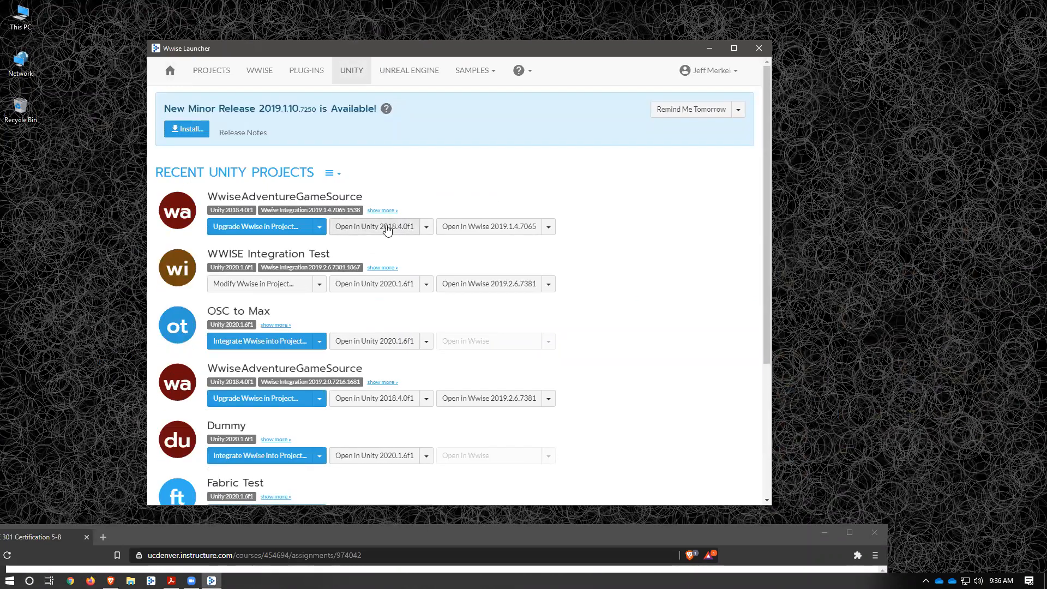
{"action": "left_click", "coordinate": [387, 229]}
{"action": "left_click", "coordinate": [506, 235]}
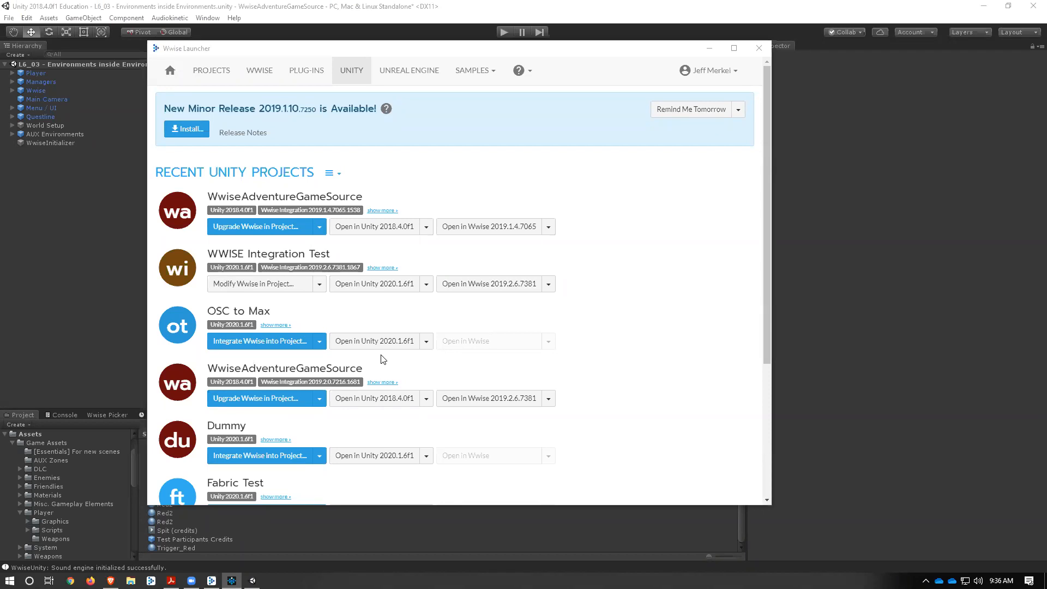
{"action": "left_click", "coordinate": [709, 48]}
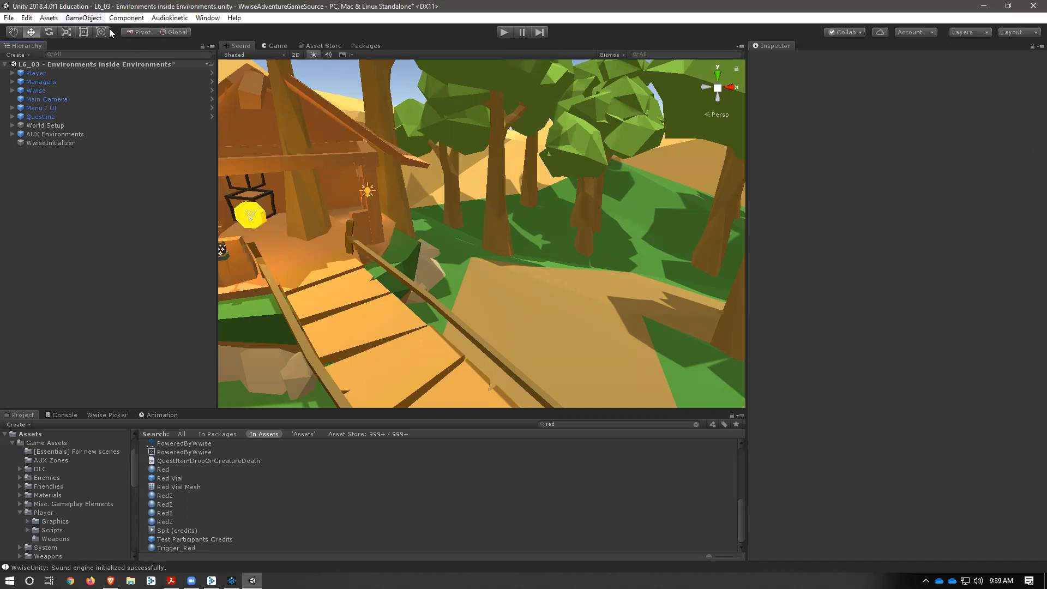
Step: Load the Certification 301, Lesson 6 scene "Adding the AkEnvironment to a Trigger" in Unity
{"action": "left_click", "coordinate": [179, 22]}
{"action": "mouse_move", "coordinate": [209, 46]}
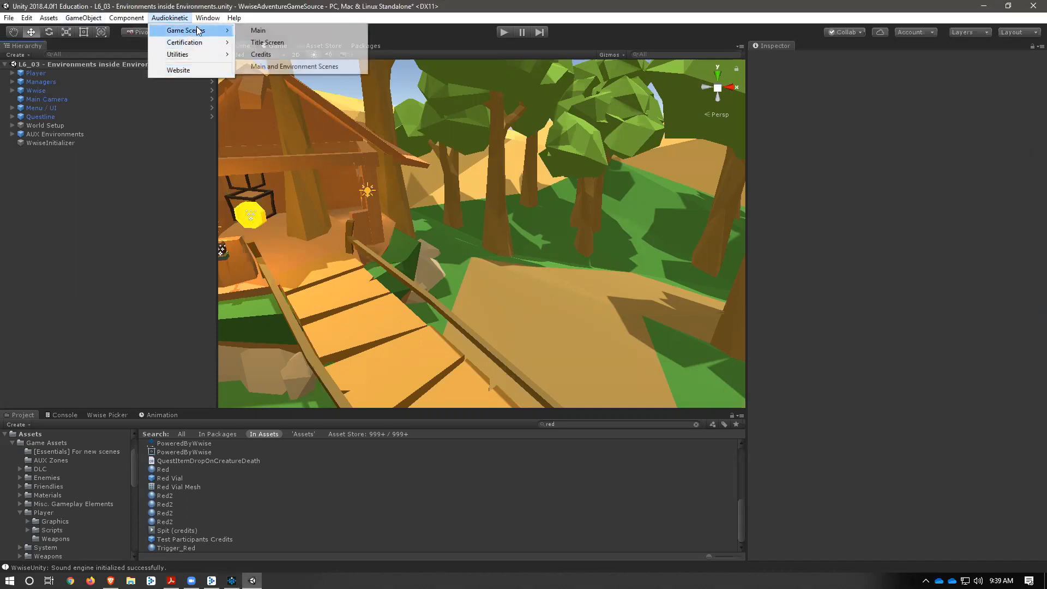
{"action": "mouse_move", "coordinate": [272, 54]}
{"action": "mouse_move", "coordinate": [353, 81]}
{"action": "mouse_move", "coordinate": [363, 114]}
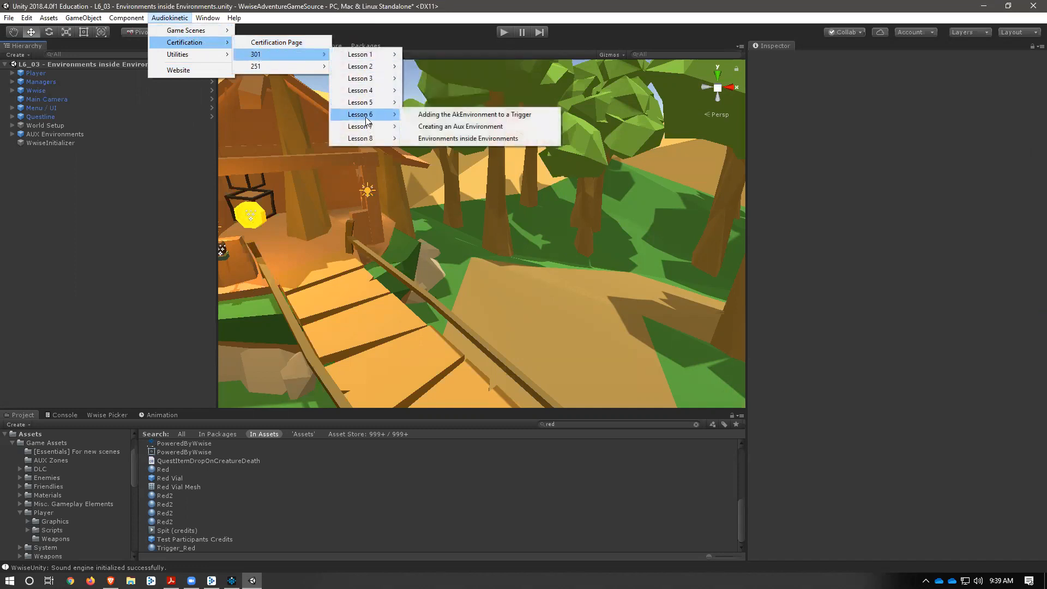
{"action": "left_click", "coordinate": [445, 115]}
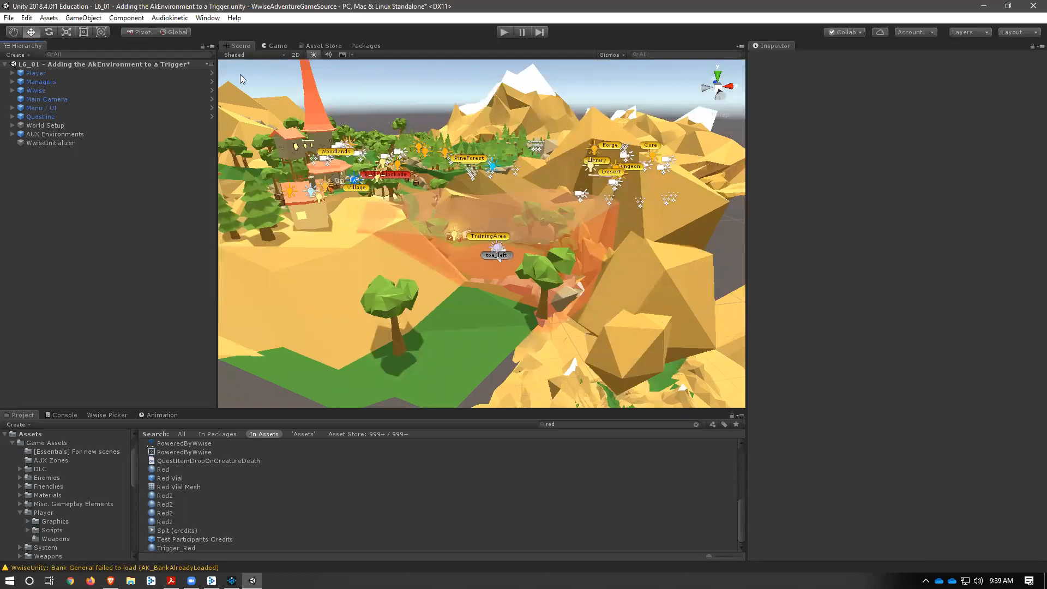
Step: Select the AUX Environments object in the scene hierarchy and expand it to list its zones
{"action": "middle_click_drag", "start_coordinate": [473, 302], "coordinate": [457, 305]}
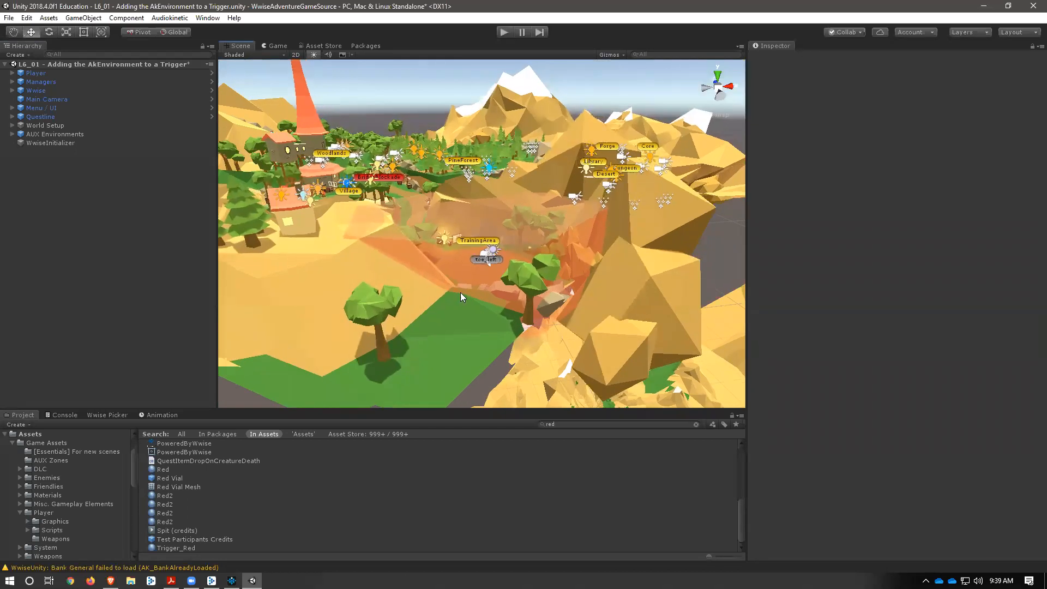
{"action": "scroll", "coordinate": [454, 310], "scroll_direction": "up", "scroll_amount": 1}
{"action": "scroll", "coordinate": [452, 311], "scroll_direction": "up", "scroll_amount": 5}
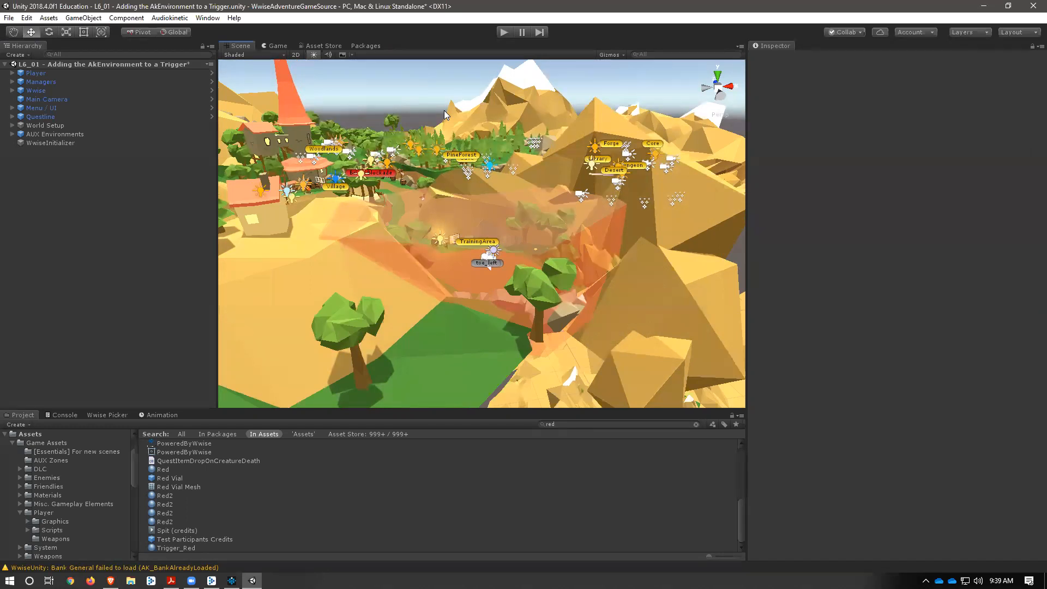
{"action": "left_click", "coordinate": [123, 134]}
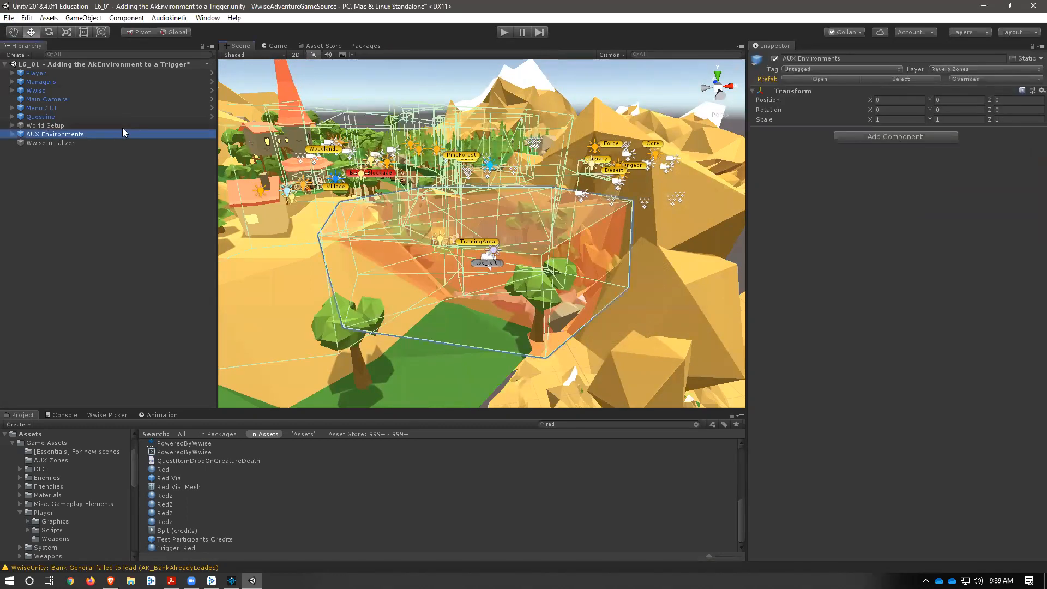
{"action": "left_click", "coordinate": [12, 135]}
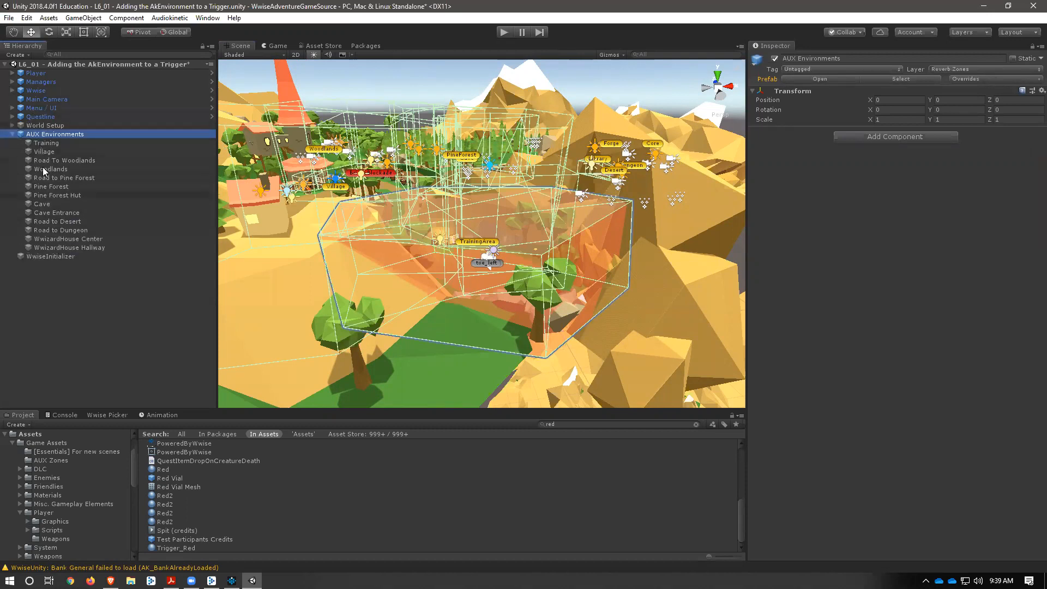
Step: Inspect the Cave zone's components and its location in the scene
{"action": "left_click", "coordinate": [62, 204]}
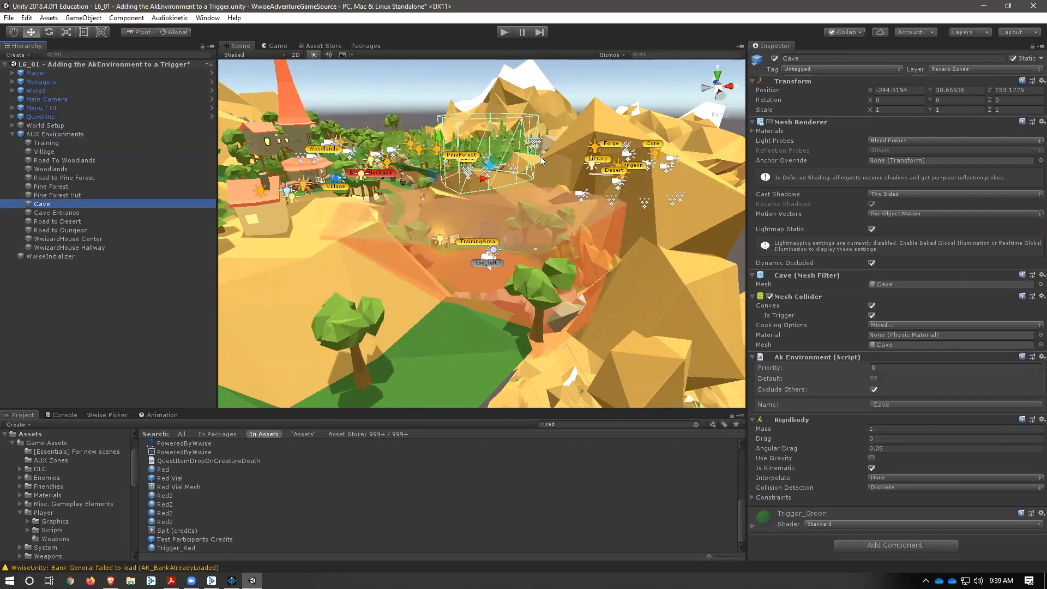
{"action": "key", "text": "f"}
{"action": "scroll", "coordinate": [458, 281], "scroll_direction": "up", "scroll_amount": 7}
{"action": "middle_click_drag", "start_coordinate": [455, 287], "coordinate": [522, 156]}
{"action": "scroll", "coordinate": [523, 160], "scroll_direction": "down", "scroll_amount": 8}
{"action": "scroll", "coordinate": [522, 156], "scroll_direction": "down", "scroll_amount": 10}
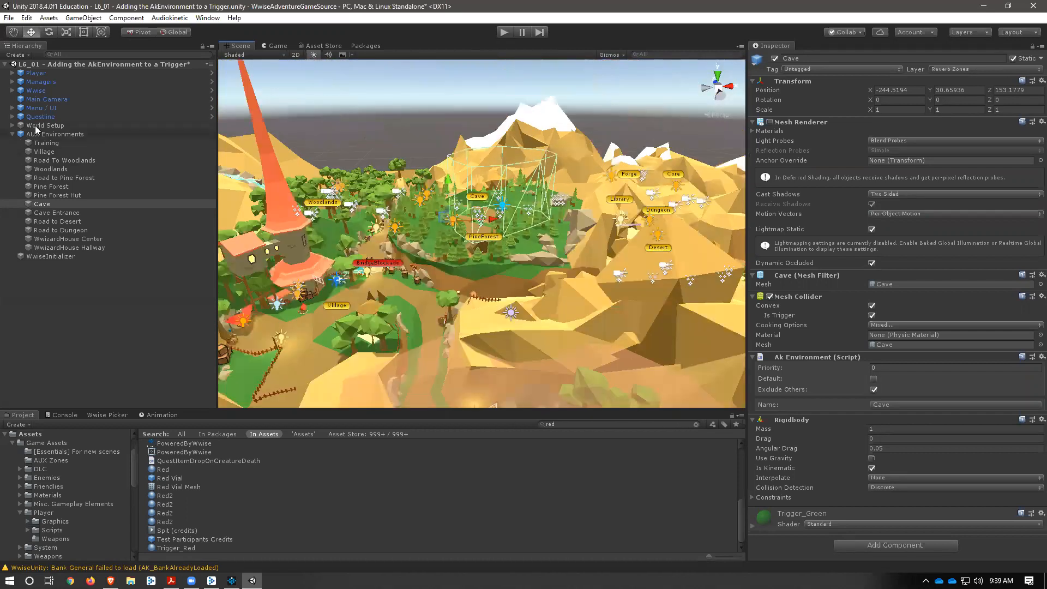
Step: Examine the extents of all AUX Environments zones in the scene, and inspect the Road to Pine Forest zone
{"action": "left_click", "coordinate": [90, 134]}
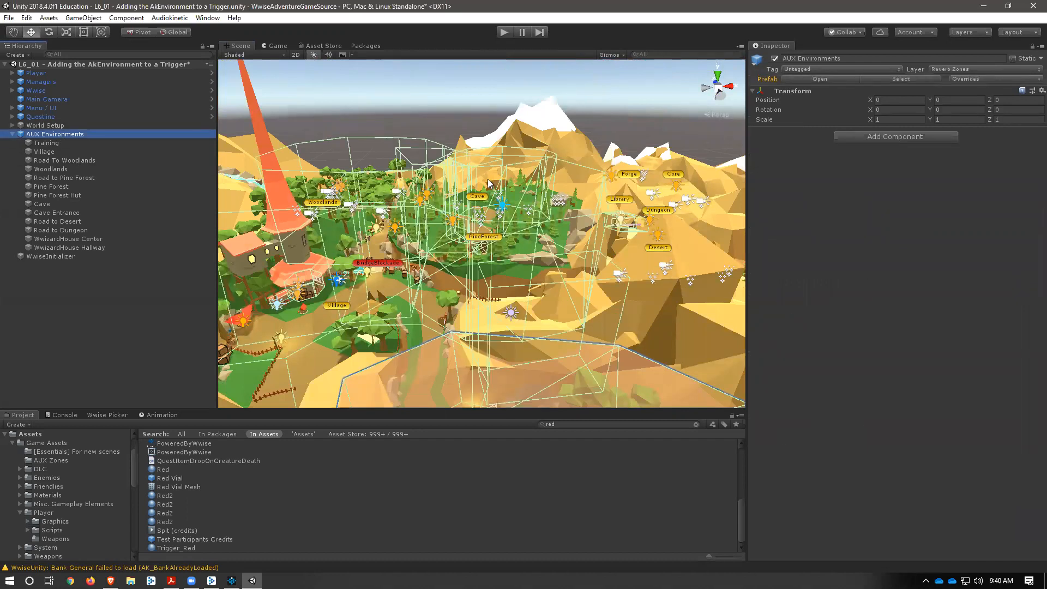
{"action": "middle_click_drag", "start_coordinate": [376, 258], "coordinate": [346, 205]}
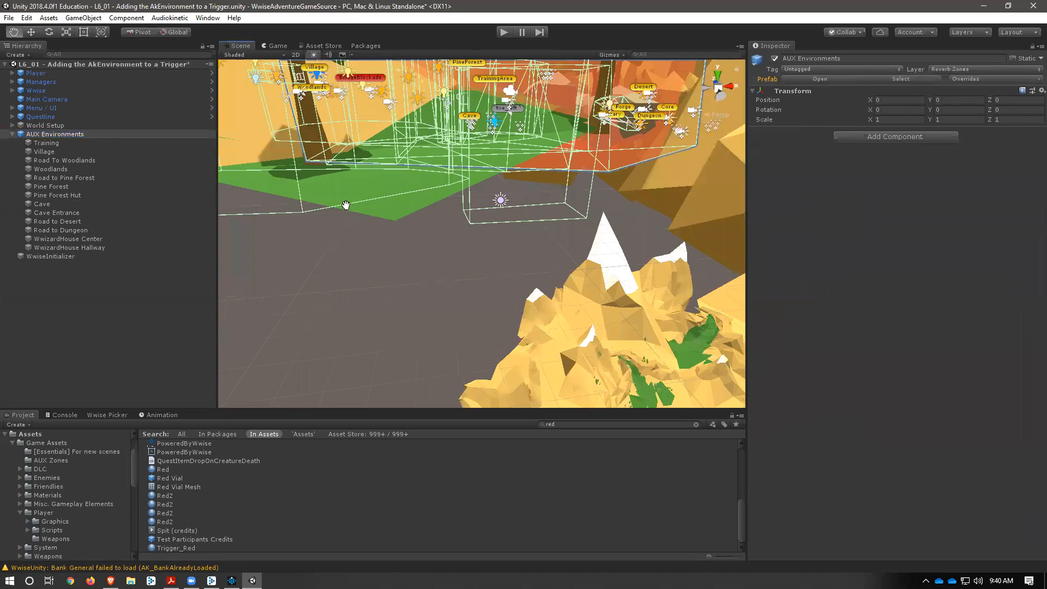
{"action": "key", "text": "f"}
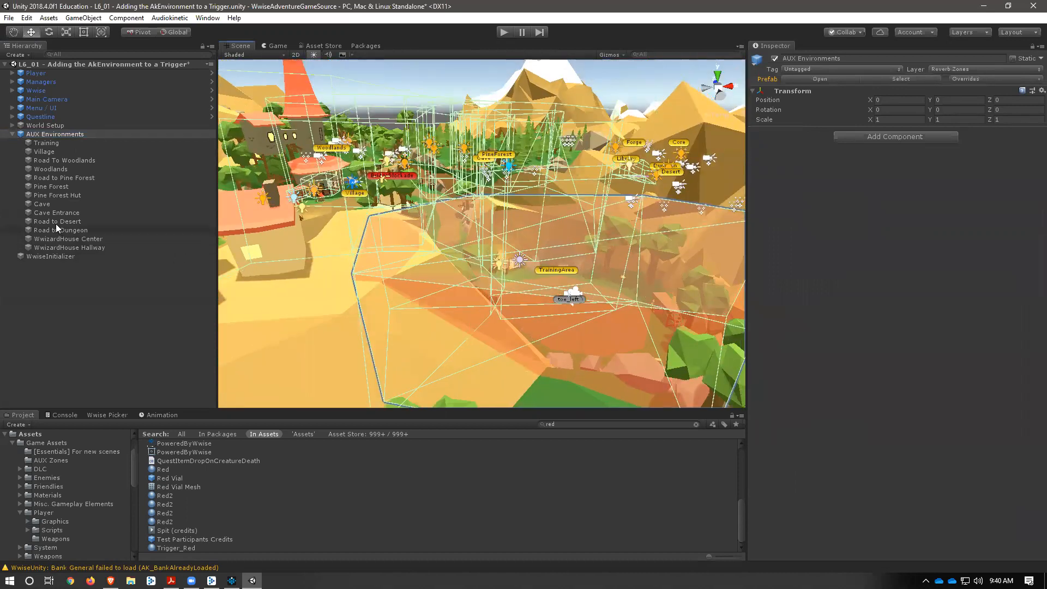
{"action": "left_click", "coordinate": [49, 178]}
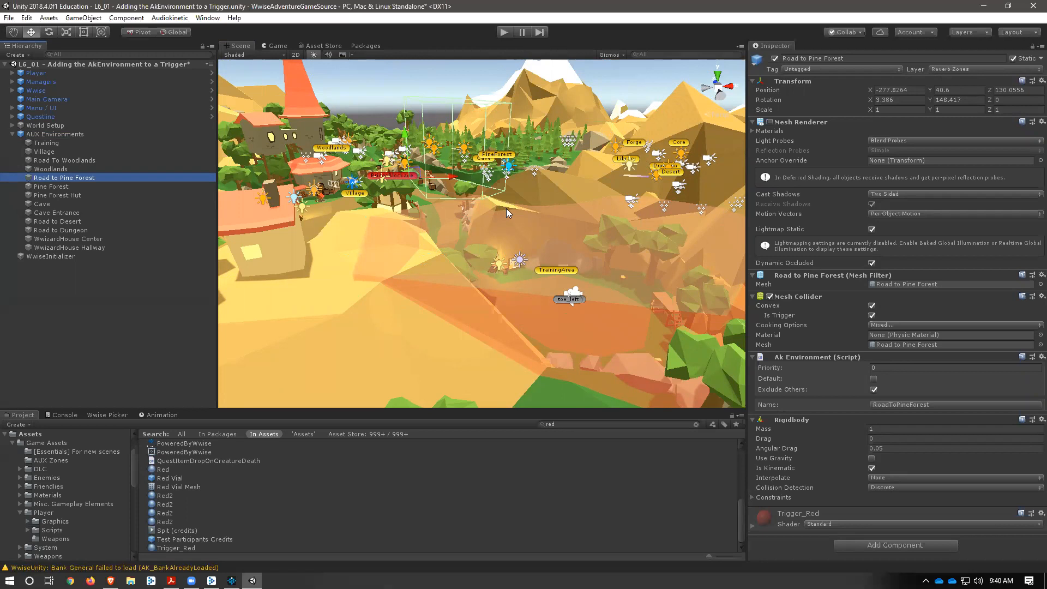
Step: Select the Training trigger zone in the scene and widen the scene view by narrowing the hierarchy and inspector
{"action": "left_click", "coordinate": [600, 283]}
{"action": "left_click", "coordinate": [610, 338]}
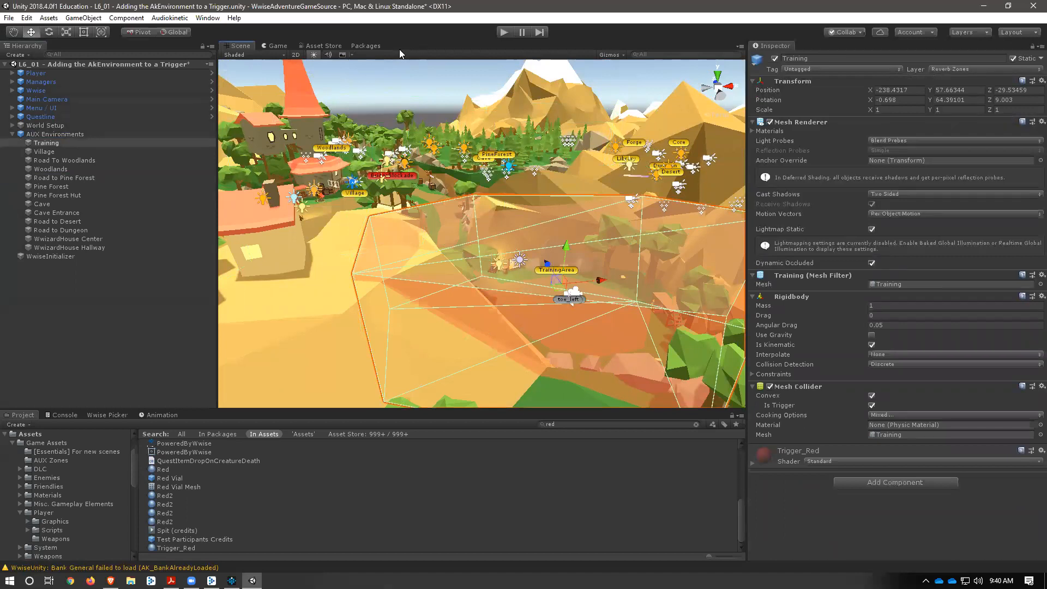
{"action": "middle_click_drag", "start_coordinate": [532, 355], "coordinate": [476, 247]}
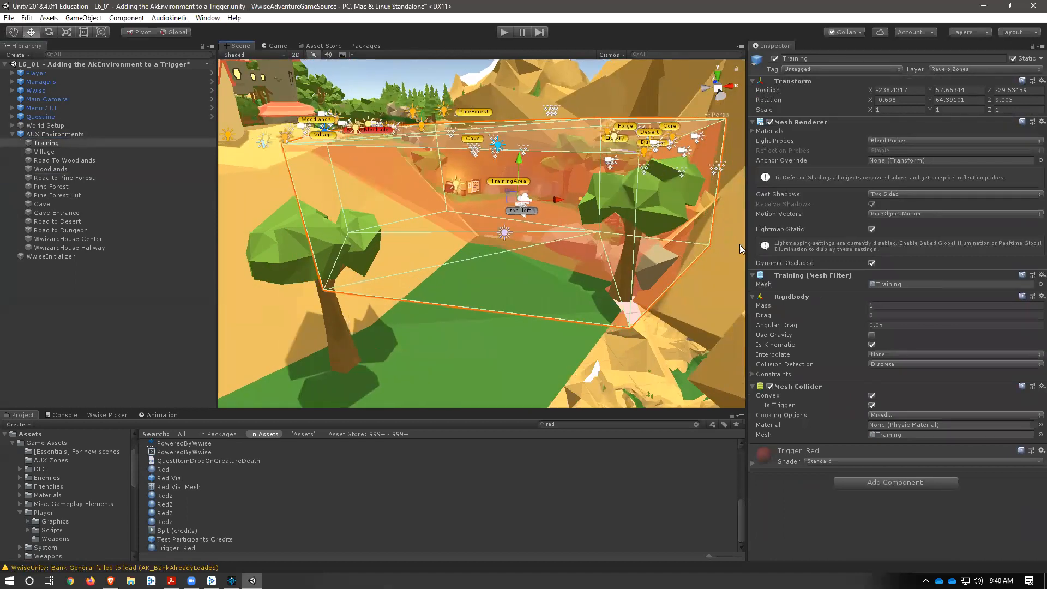
{"action": "left_click_drag", "start_coordinate": [747, 248], "coordinate": [806, 249]}
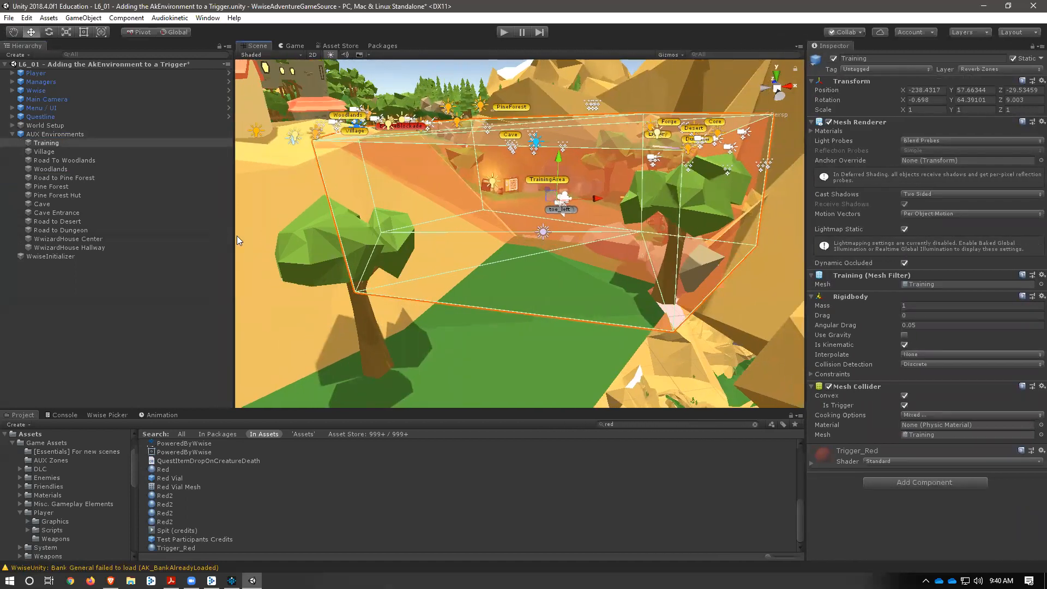
{"action": "left_click_drag", "start_coordinate": [236, 240], "coordinate": [149, 240]}
{"action": "mouse_move", "coordinate": [423, 350]}
{"action": "middle_mouse_down"}
{"action": "mouse_move", "coordinate": [409, 376]}
{"action": "mouse_move", "coordinate": [411, 360]}
{"action": "middle_mouse_up"}
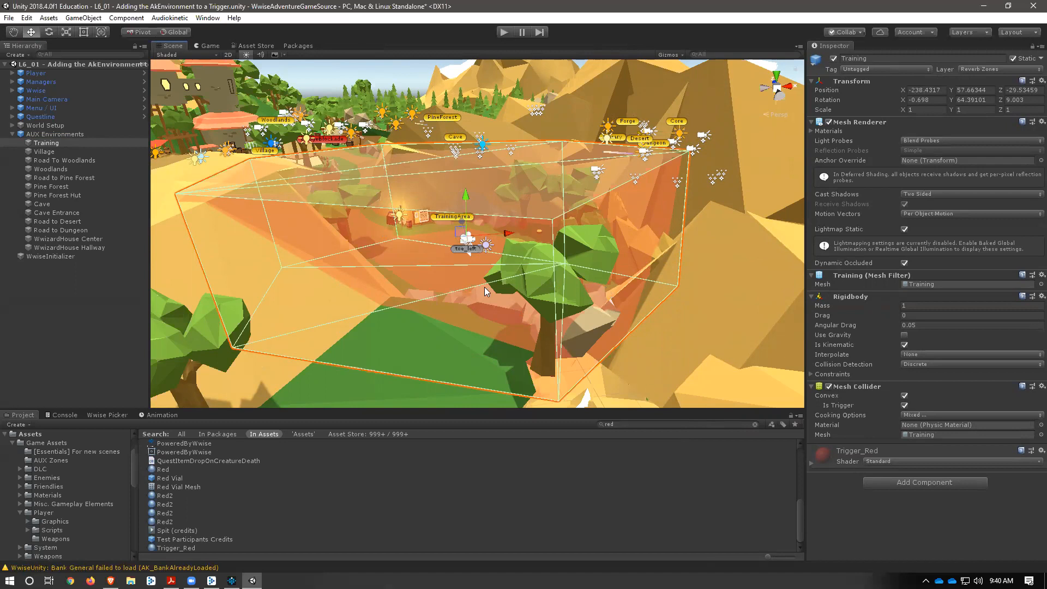
{"action": "left_click_drag", "start_coordinate": [357, 312], "coordinate": [377, 285], "text": "alt"}
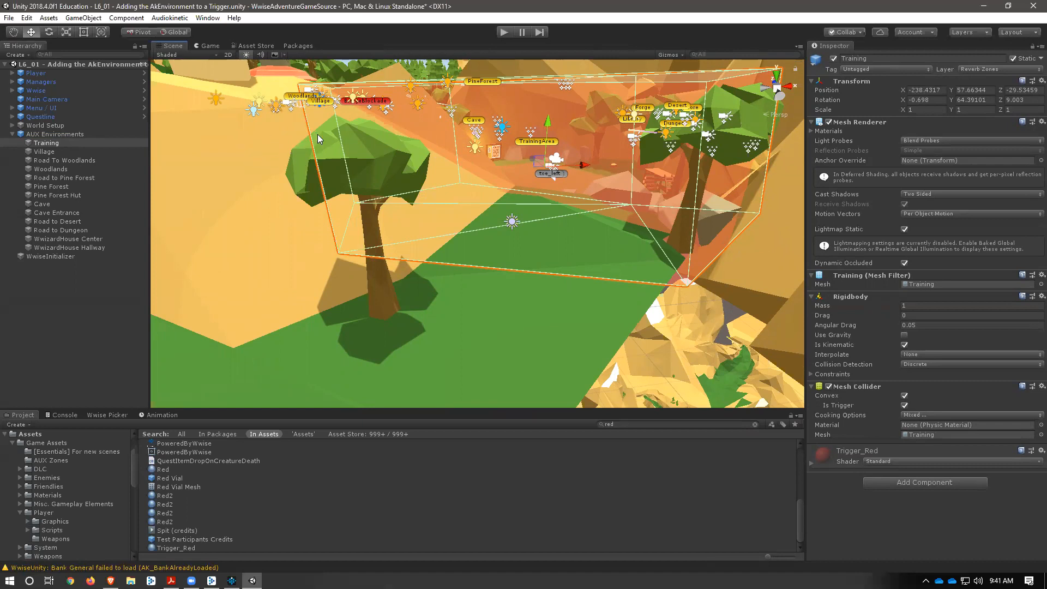
Step: Examine the Tree_Std_2 object beside the training area and its mesh components, and collapse the expanded scene objects in the hierarchy
{"action": "left_click", "coordinate": [295, 162]}
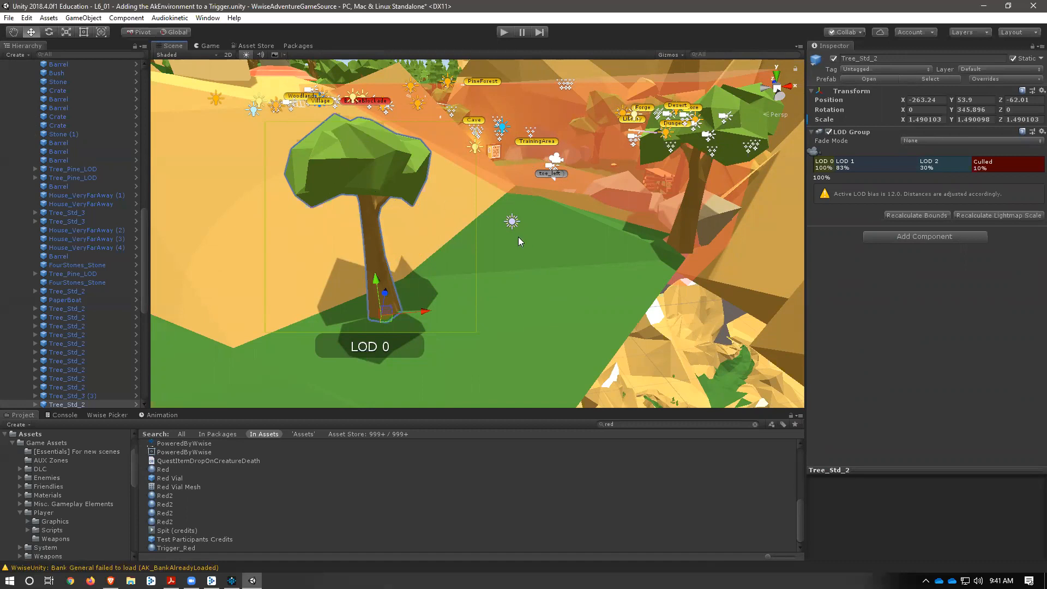
{"action": "left_click", "coordinate": [378, 159]}
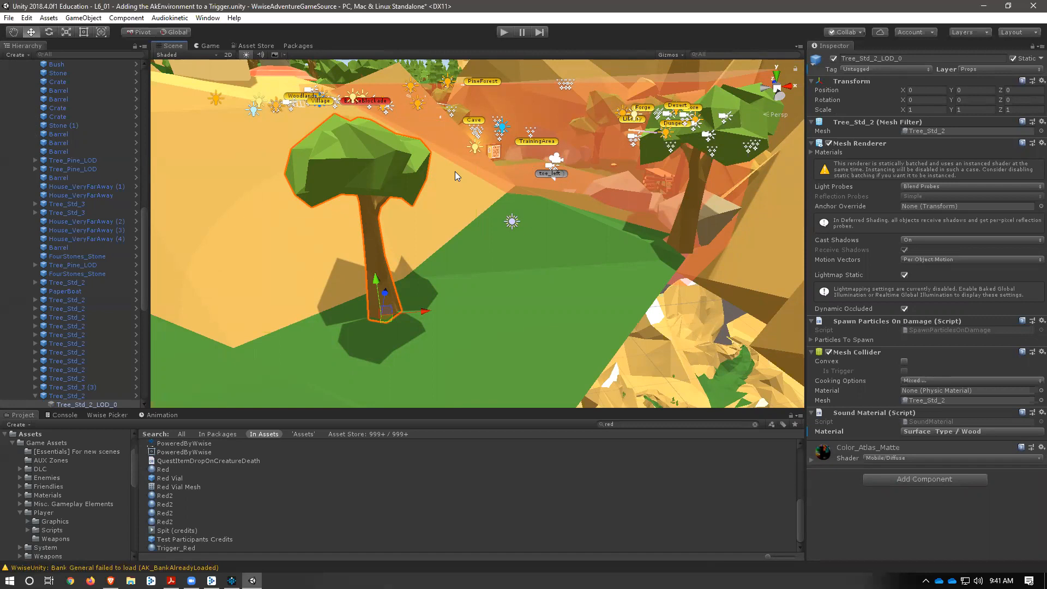
{"action": "scroll", "coordinate": [466, 217], "scroll_direction": "down", "scroll_amount": 8}
{"action": "scroll", "coordinate": [465, 217], "scroll_direction": "up", "scroll_amount": 10}
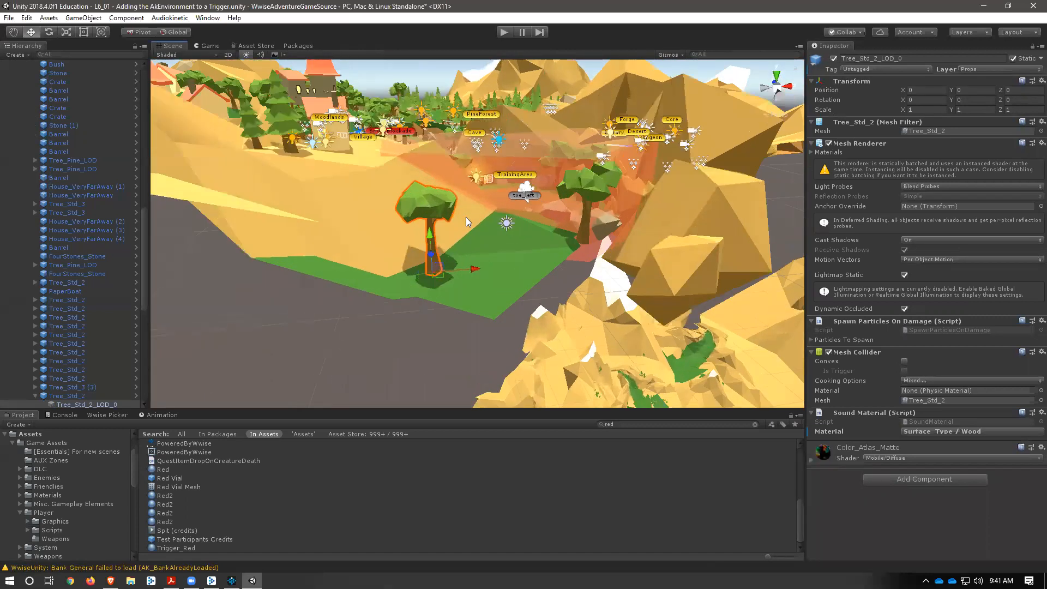
{"action": "scroll", "coordinate": [466, 217], "scroll_direction": "down", "scroll_amount": 4}
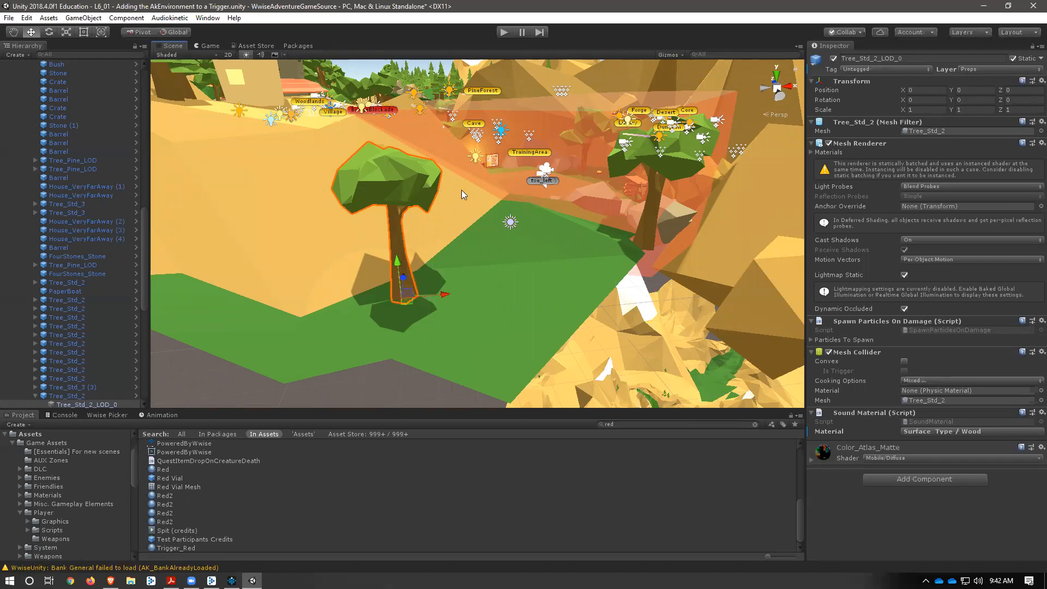
{"action": "scroll", "coordinate": [115, 205], "scroll_direction": "up", "scroll_amount": 10}
{"action": "left_click", "coordinate": [13, 110]}
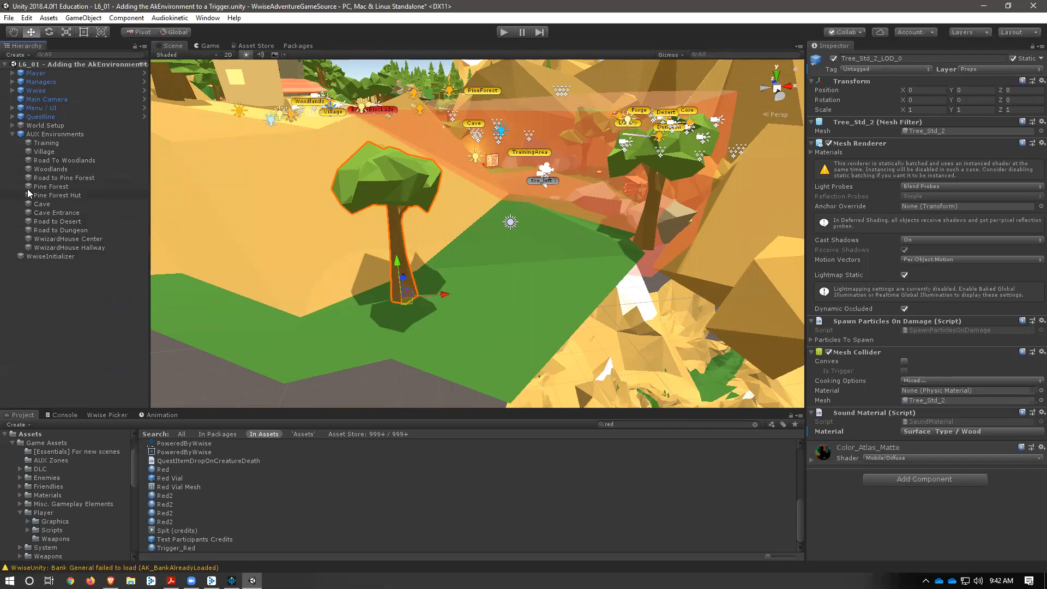
Step: Select the Training zone again and examine how its trigger volume covers the training area from above and from the side
{"action": "left_click", "coordinate": [58, 143]}
{"action": "key", "text": "f"}
{"action": "middle_click_drag", "start_coordinate": [500, 223], "coordinate": [476, 261]}
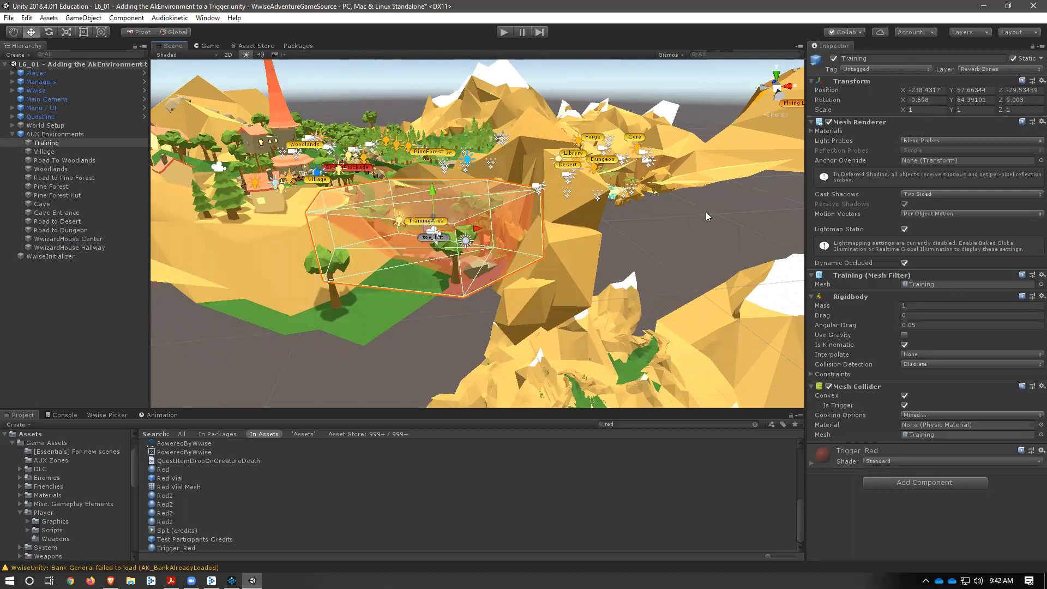
{"action": "middle_click_drag", "start_coordinate": [365, 203], "coordinate": [383, 235]}
{"action": "left_click", "coordinate": [776, 75]}
{"action": "middle_click_drag", "start_coordinate": [433, 100], "coordinate": [404, 63]}
{"action": "scroll", "coordinate": [291, 263], "scroll_direction": "down", "scroll_amount": 4}
{"action": "scroll", "coordinate": [291, 260], "scroll_direction": "up", "scroll_amount": 7}
{"action": "scroll", "coordinate": [292, 262], "scroll_direction": "up", "scroll_amount": 6}
{"action": "middle_click_drag", "start_coordinate": [319, 243], "coordinate": [567, 220]}
{"action": "scroll", "coordinate": [323, 238], "scroll_direction": "up", "scroll_amount": 9}
{"action": "middle_click_drag", "start_coordinate": [321, 236], "coordinate": [408, 237]}
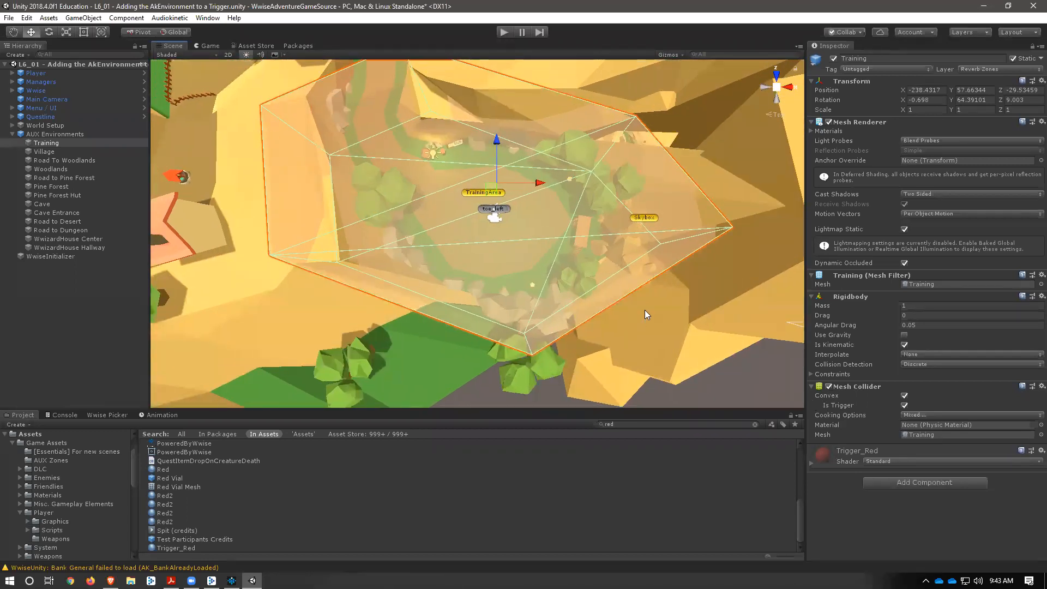
{"action": "middle_click_drag", "start_coordinate": [276, 183], "coordinate": [393, 191]}
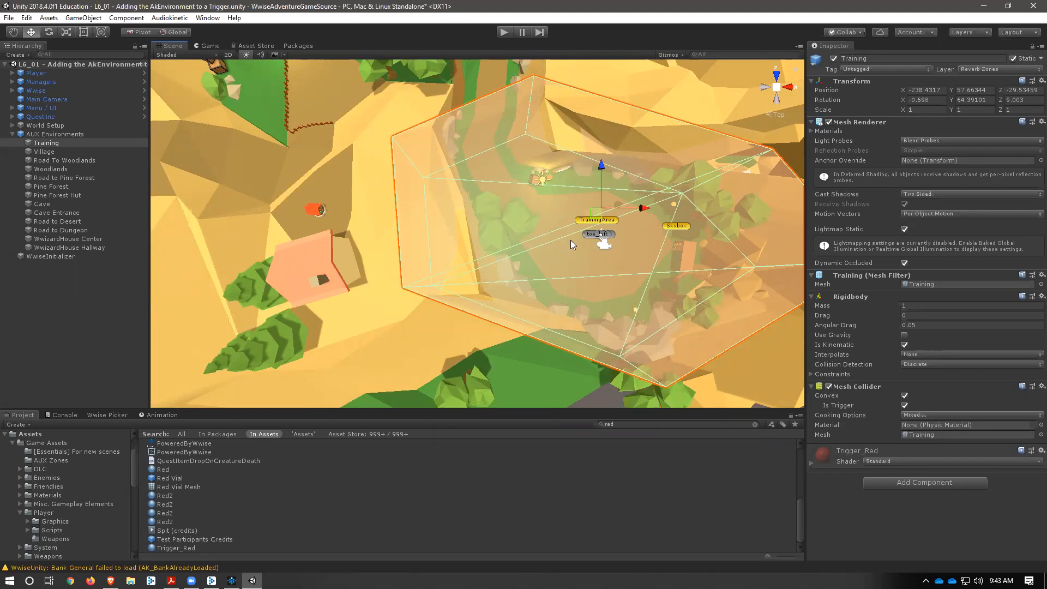
{"action": "left_click_drag", "start_coordinate": [461, 316], "coordinate": [528, 215], "text": "alt"}
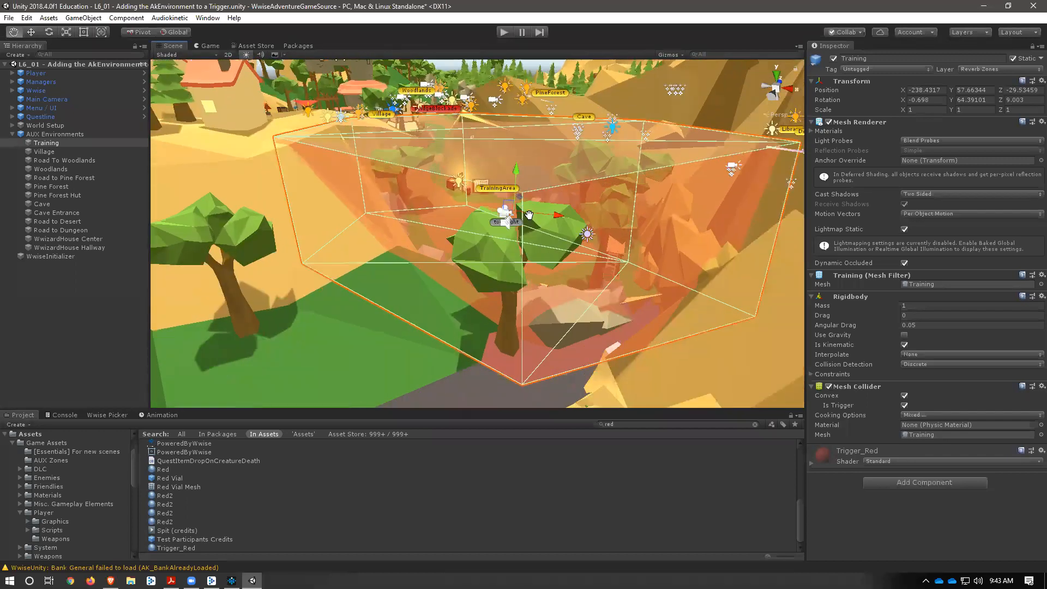
{"action": "middle_click_drag", "start_coordinate": [529, 215], "coordinate": [549, 243]}
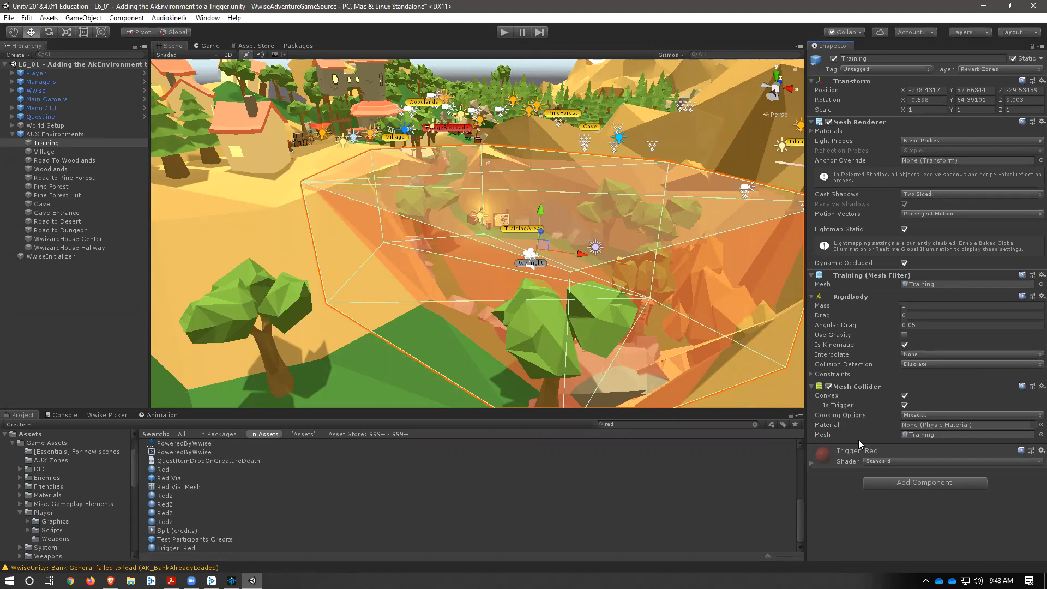
{"action": "left_click", "coordinate": [880, 486]}
{"action": "type", "text": "ake"}
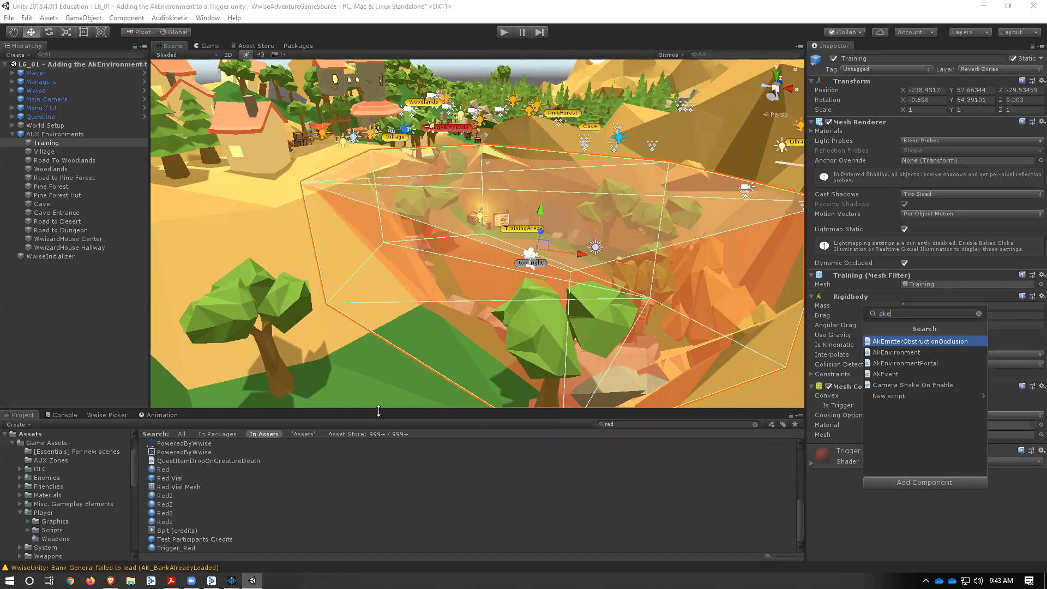
{"action": "key", "text": "Down"}
{"action": "key", "text": "Down"}
{"action": "key", "text": "Return"}
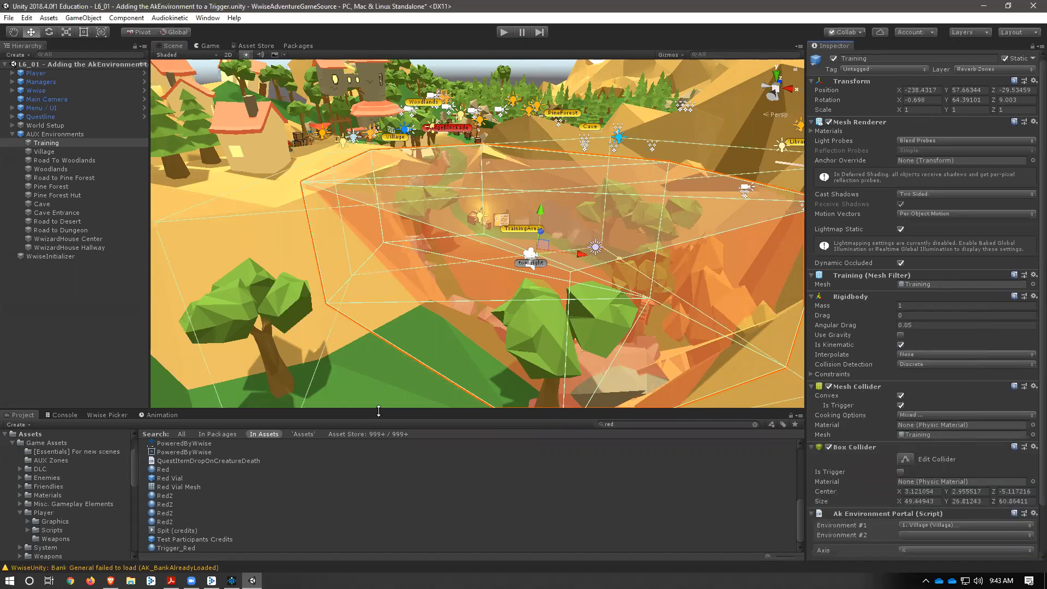
{"action": "left_click", "coordinate": [901, 404]}
{"action": "key", "text": "ctrl+z"}
Step: Add an AkEnvironment component to the Training zone, and turn its Mesh Renderer off and back on
{"action": "left_click", "coordinate": [926, 480]}
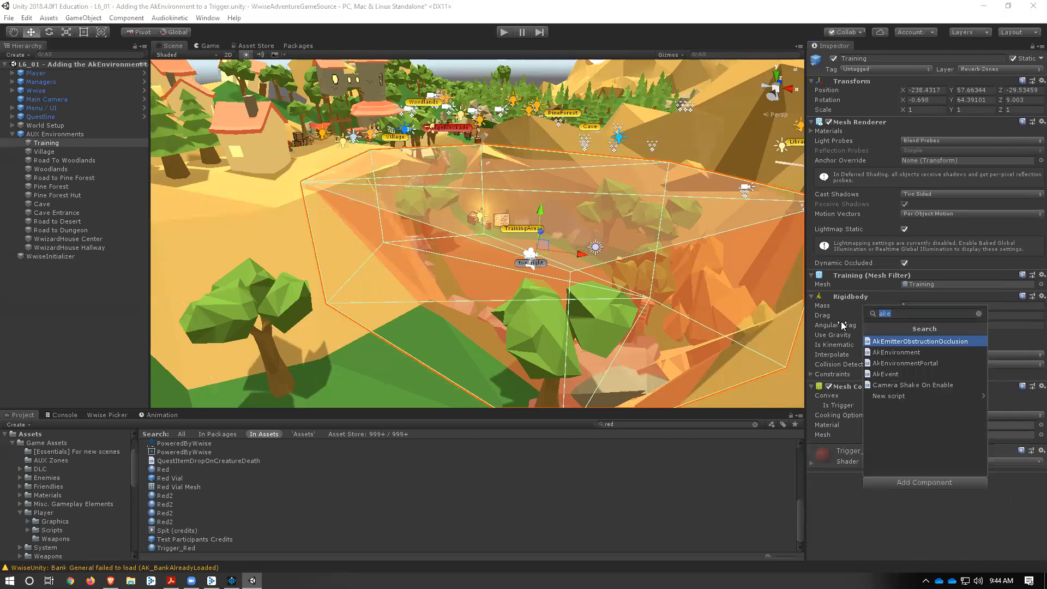
{"action": "left_click", "coordinate": [919, 350]}
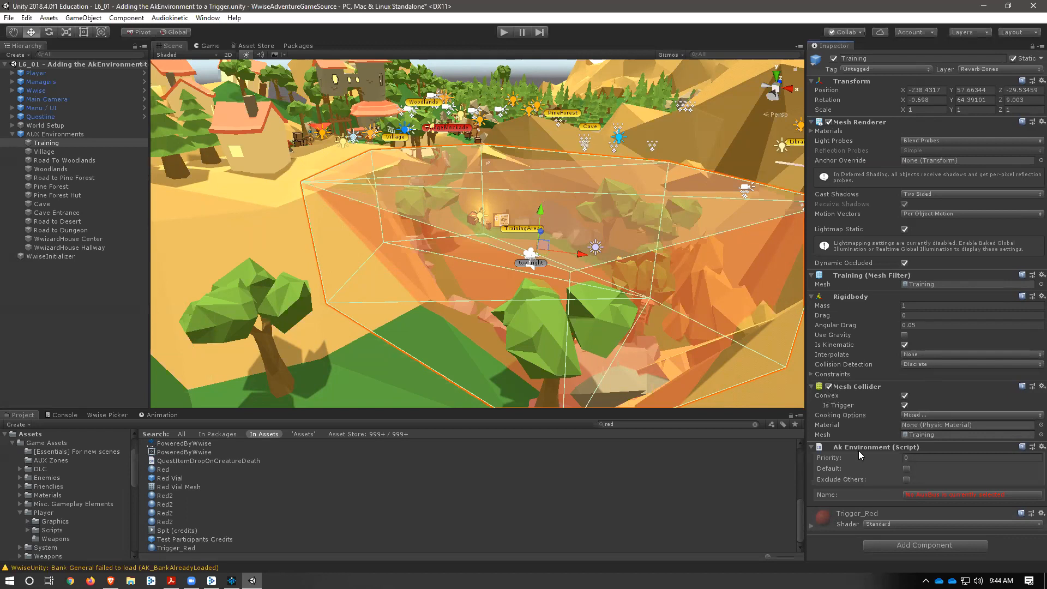
{"action": "left_click", "coordinate": [831, 123]}
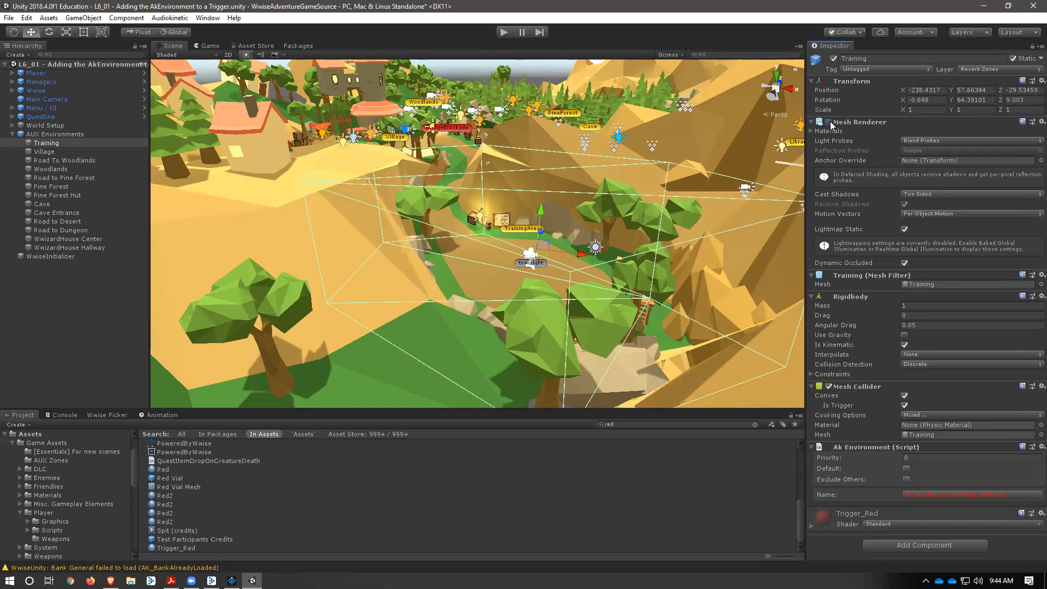
{"action": "left_click", "coordinate": [830, 123]}
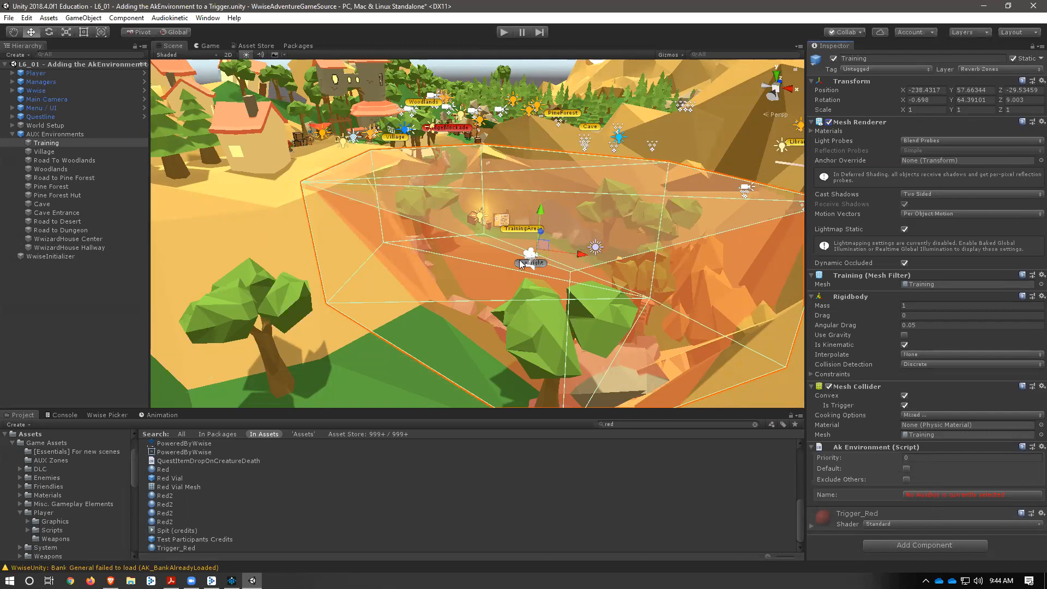
Step: Switch to Wwise, collapse the Actor-Mixer Hierarchy, and examine the child buses of the Non-World bus under the Master Audio Bus
{"action": "left_click", "coordinate": [231, 581]}
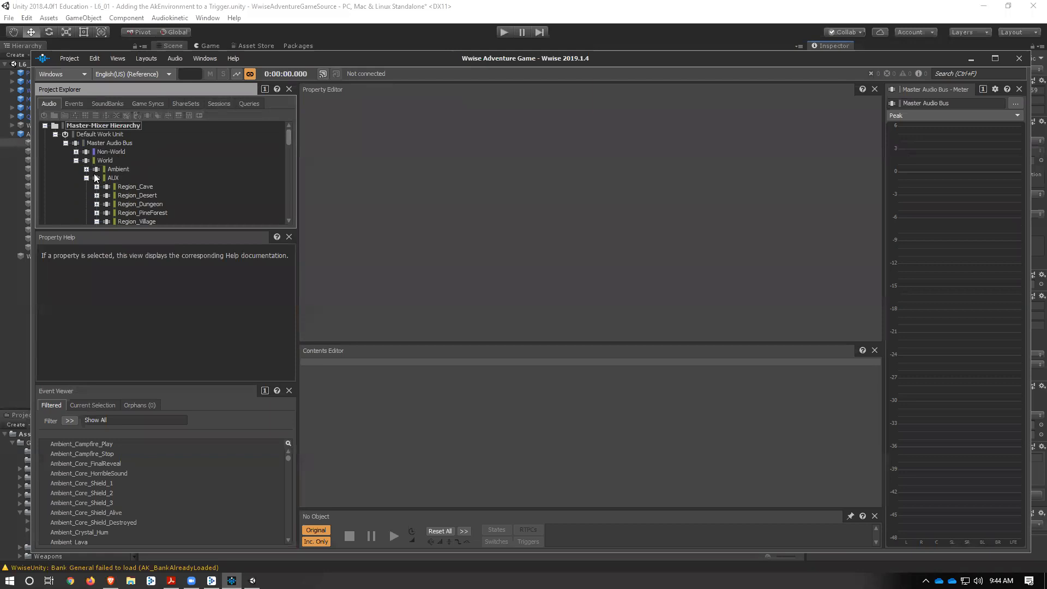
{"action": "left_click", "coordinate": [65, 142]}
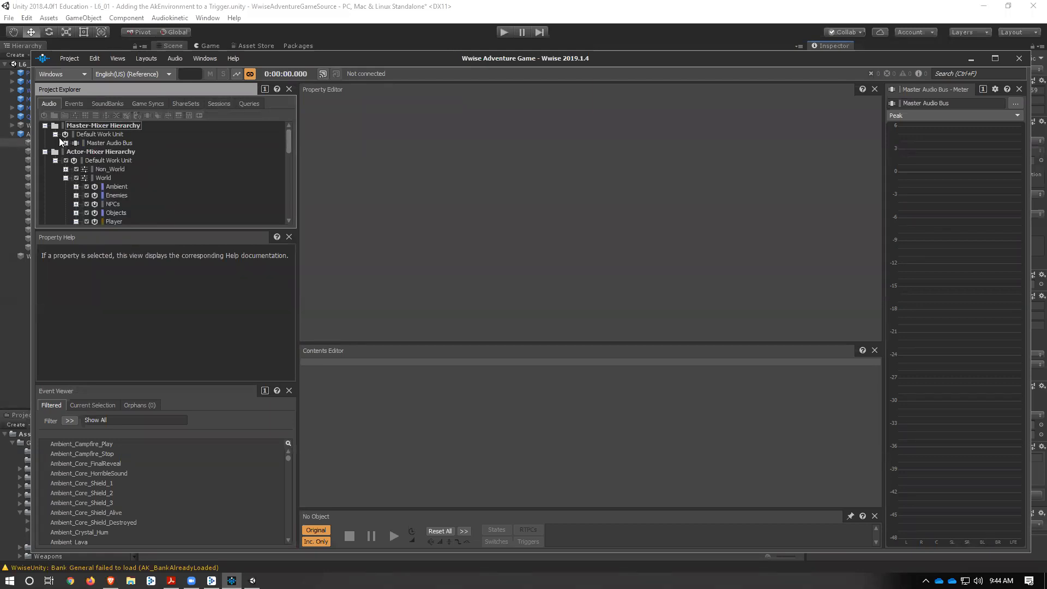
{"action": "left_click", "coordinate": [56, 134]}
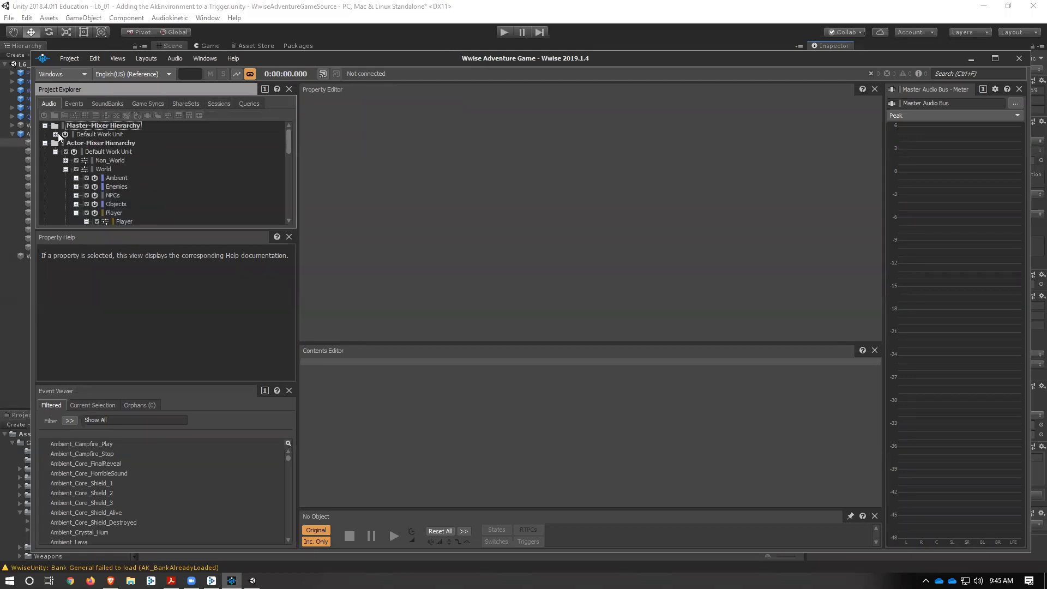
{"action": "left_click", "coordinate": [45, 143]}
{"action": "left_click", "coordinate": [55, 134]}
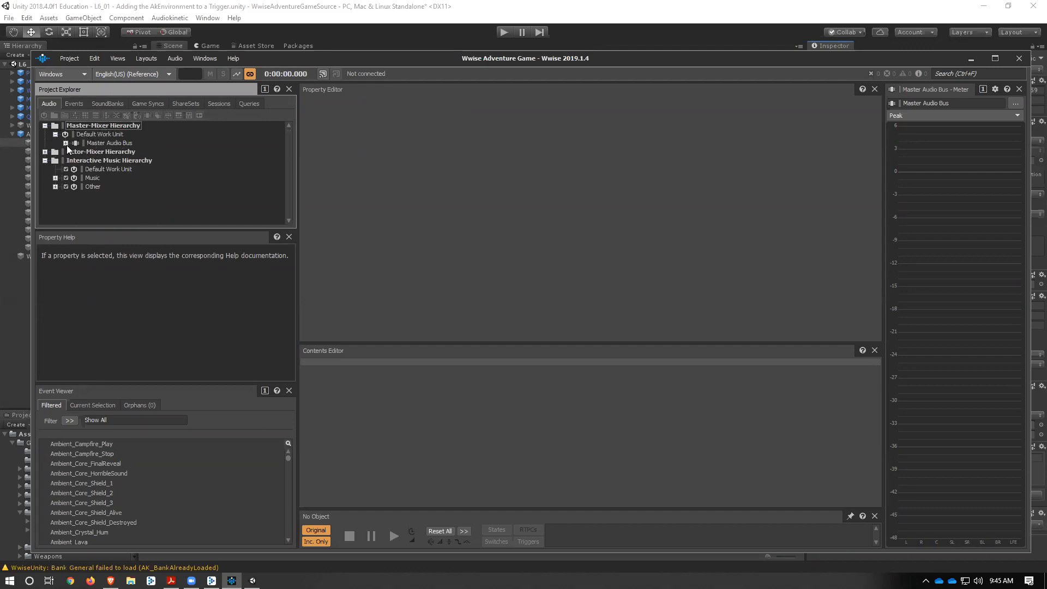
{"action": "left_click", "coordinate": [66, 144]}
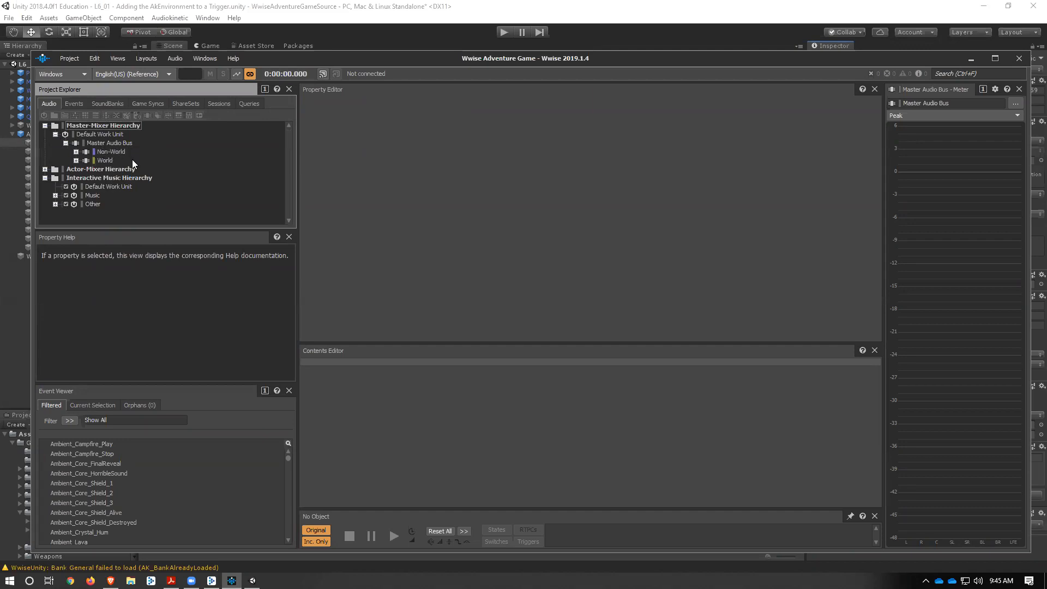
{"action": "left_click", "coordinate": [93, 152]}
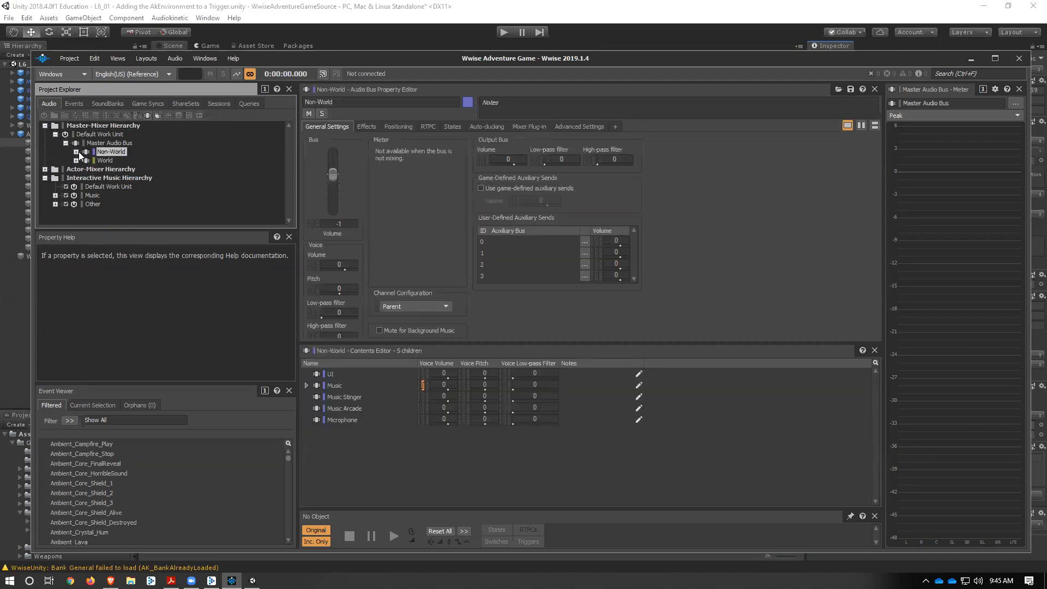
{"action": "left_click", "coordinate": [77, 152]}
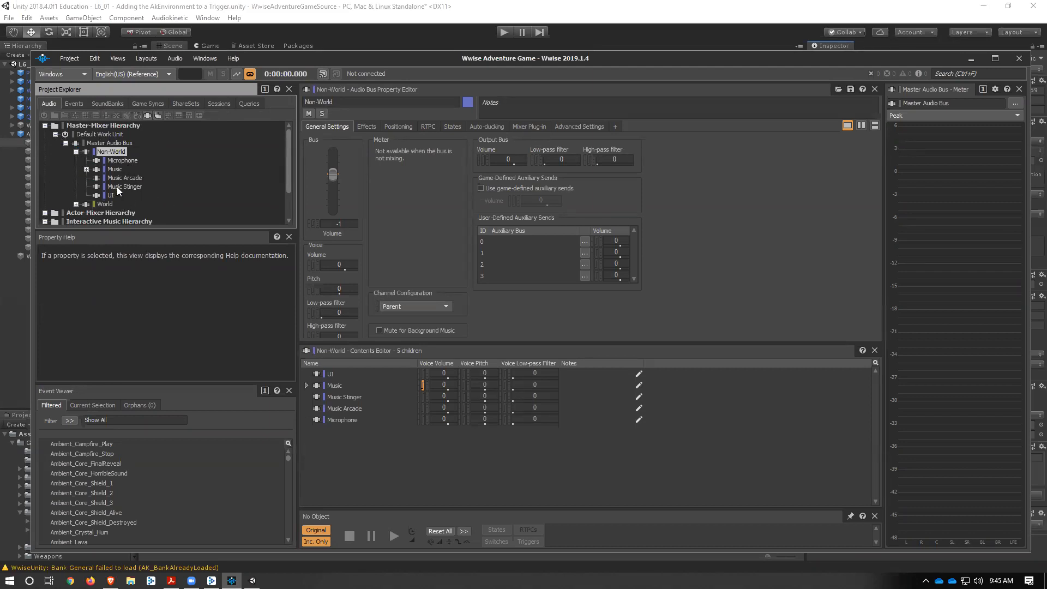
{"action": "left_click", "coordinate": [76, 153]}
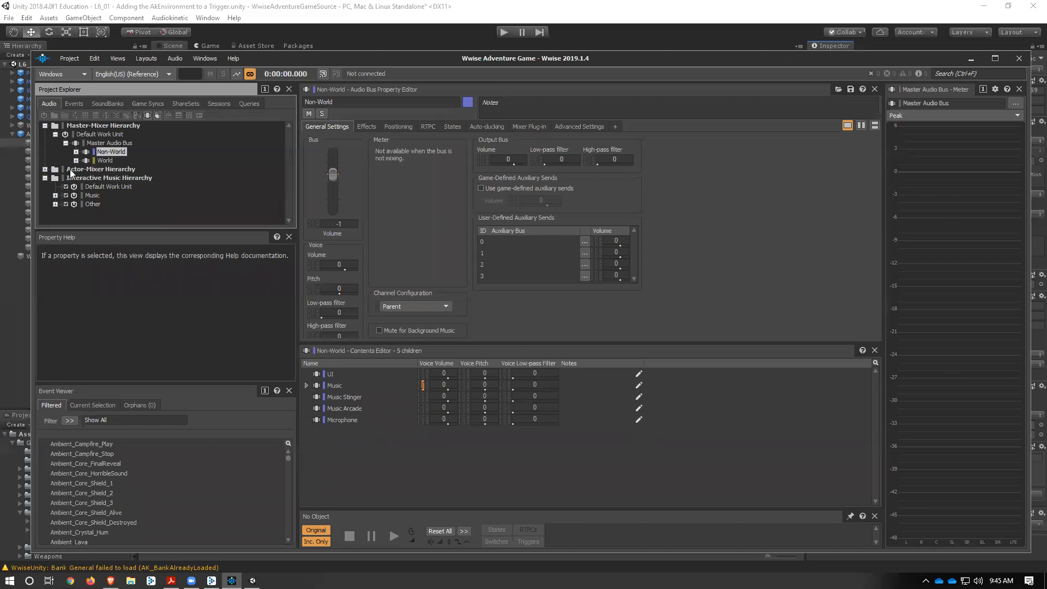
Step: Examine the World bus and open the properties of the Training auxiliary bus under AUX, Region_Village
{"action": "left_click", "coordinate": [76, 161]}
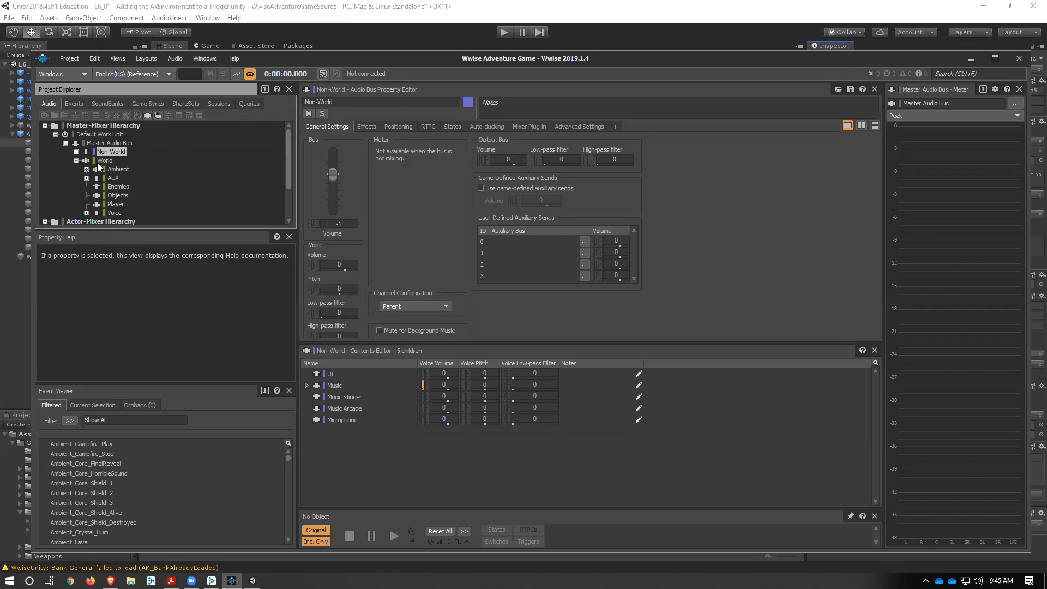
{"action": "left_click", "coordinate": [102, 161]}
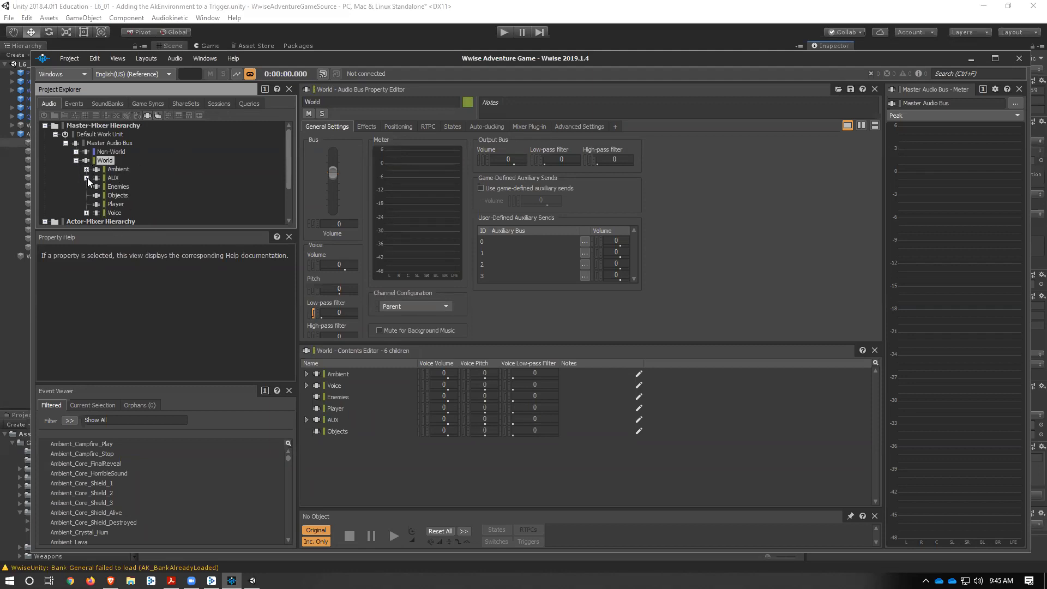
{"action": "left_click", "coordinate": [86, 178]}
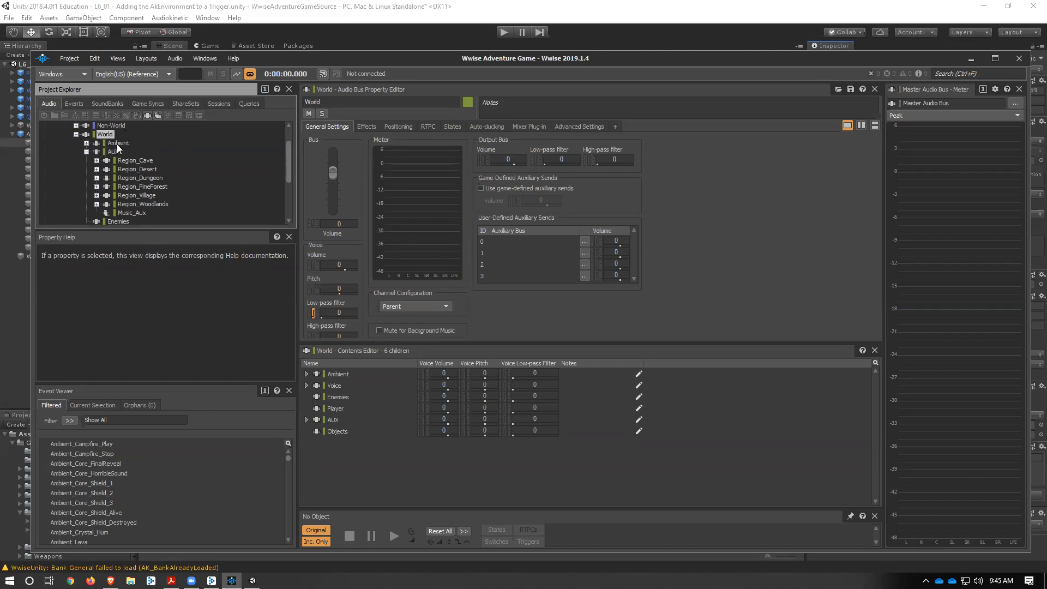
{"action": "left_click", "coordinate": [97, 195]}
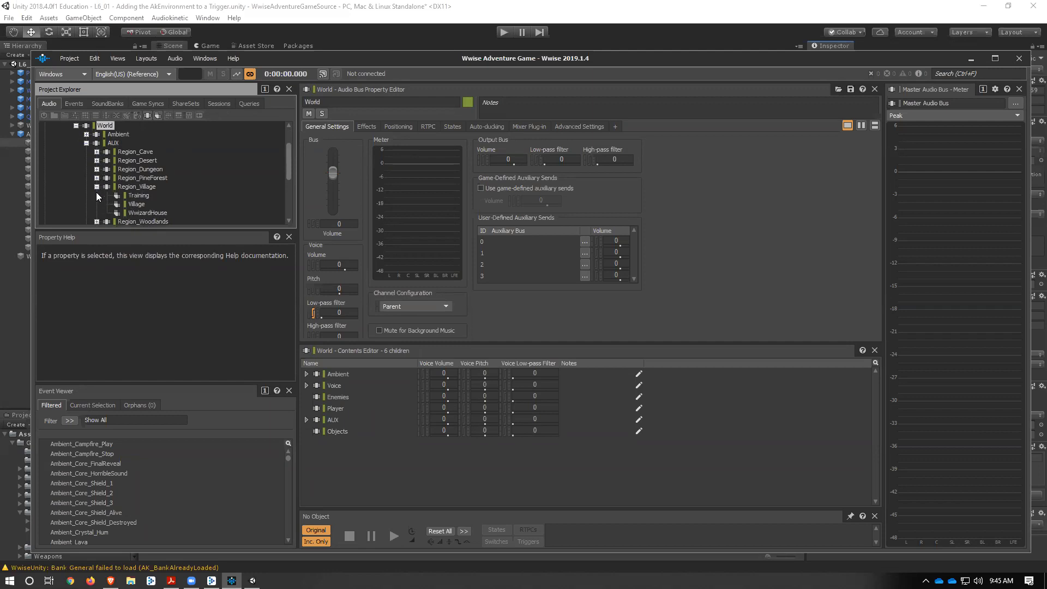
{"action": "left_click", "coordinate": [136, 196]}
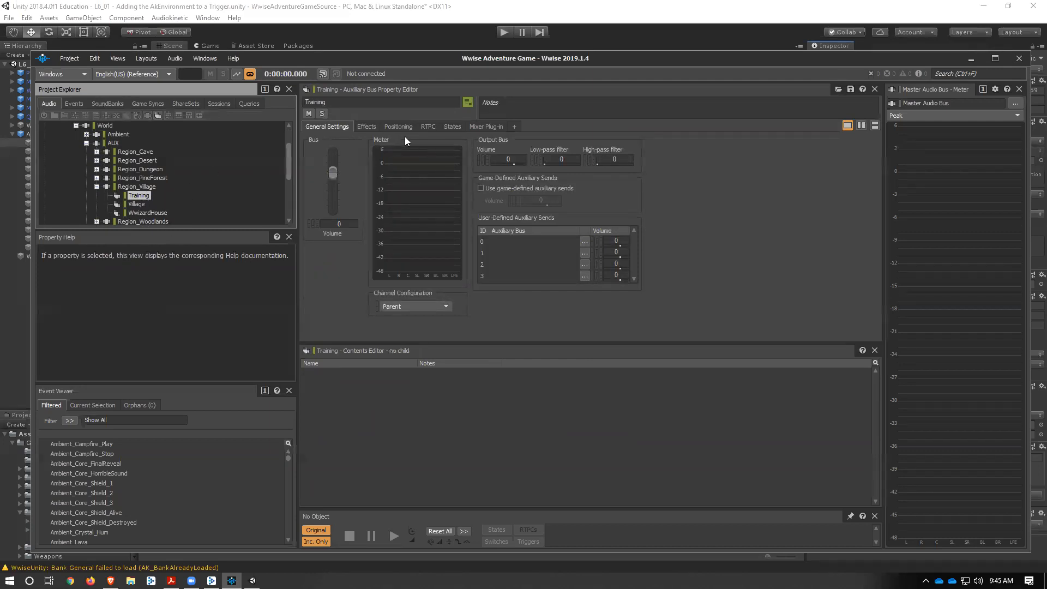
Step: Examine the Wwise RoomVerb effect settings of the Training auxiliary bus, including its output levels
{"action": "left_click", "coordinate": [376, 128]}
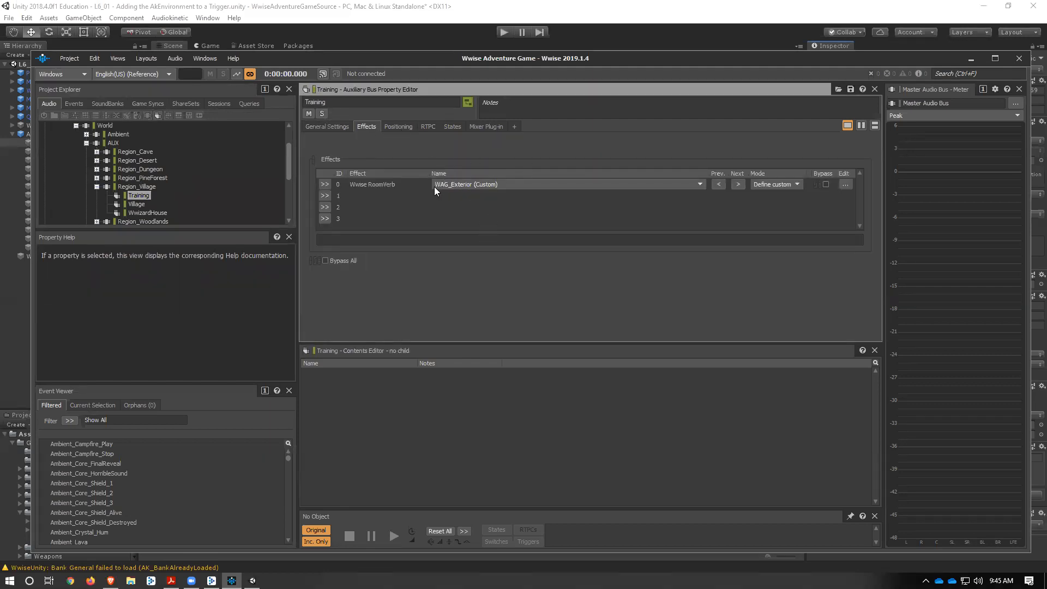
{"action": "left_click", "coordinate": [845, 185]}
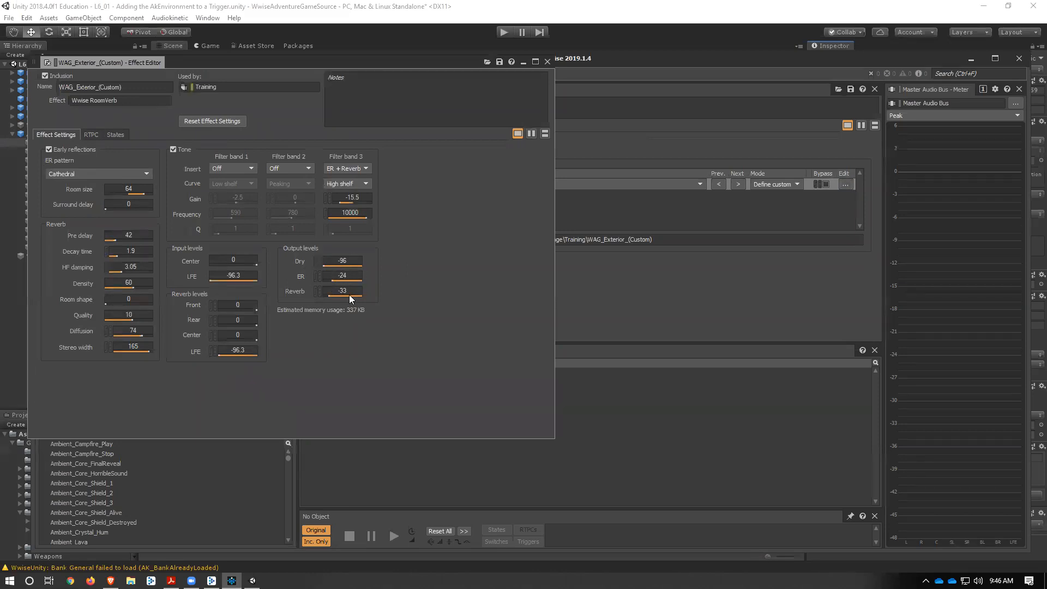
{"action": "left_click", "coordinate": [548, 63]}
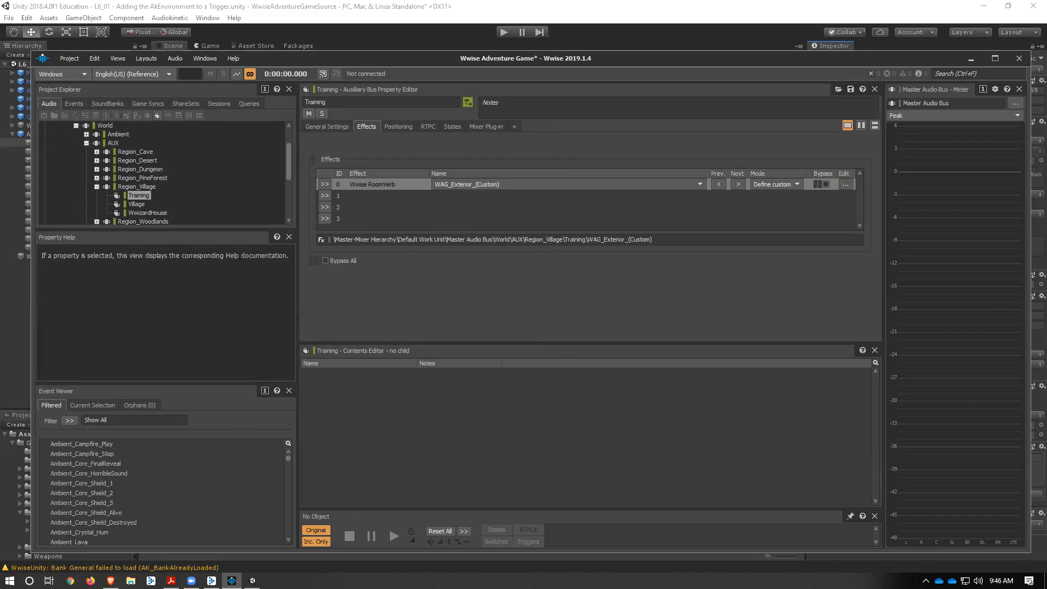
Step: Switch back to Unity and assign the Training auxiliary bus from Region_Village to the Training zone's AkEnvironment component
{"action": "left_click", "coordinate": [252, 580]}
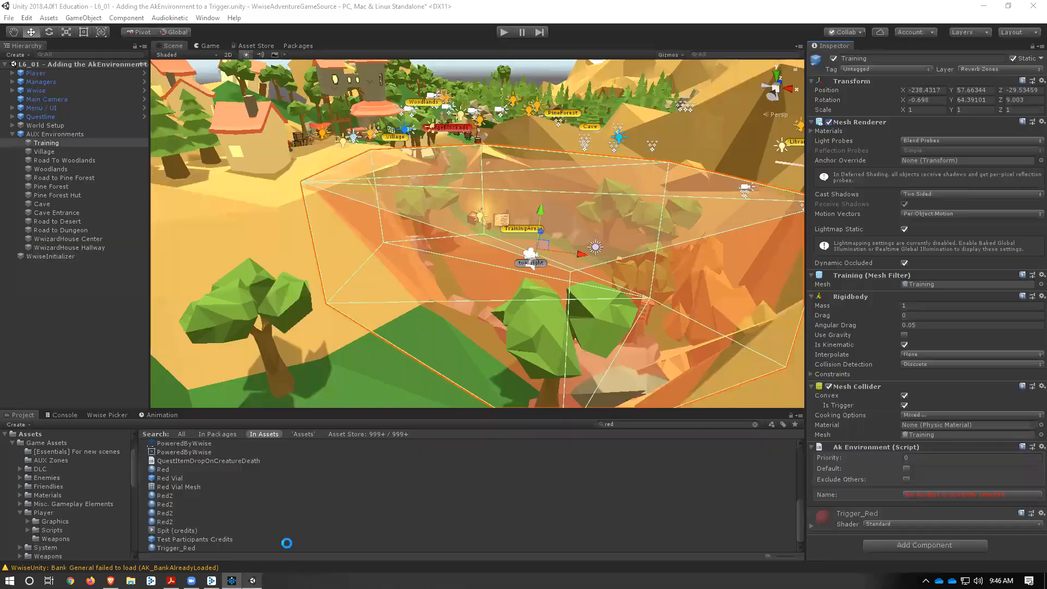
{"action": "left_click", "coordinate": [916, 495]}
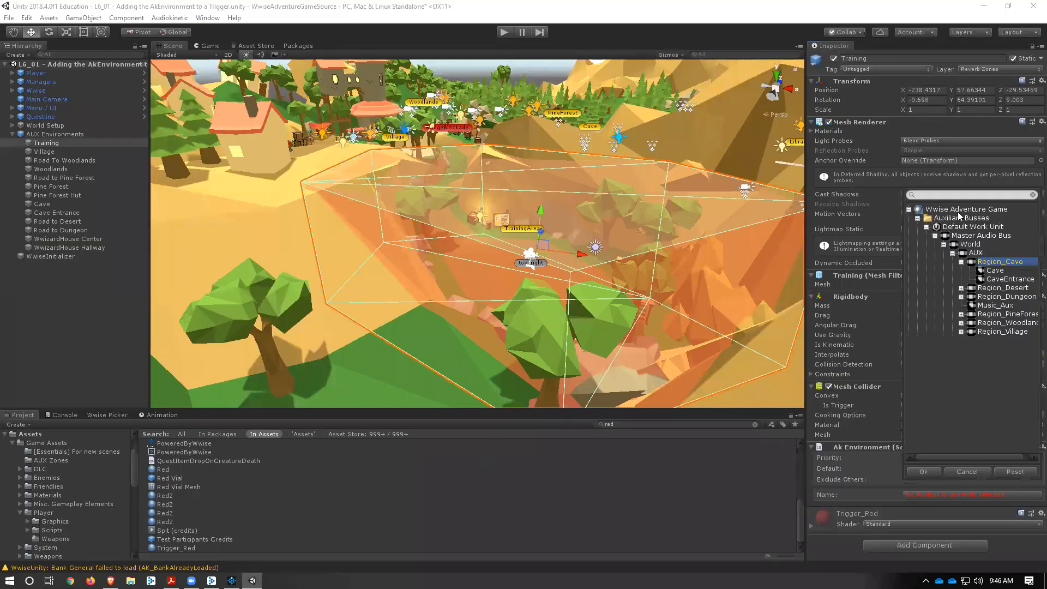
{"action": "left_click", "coordinate": [934, 236]}
{"action": "left_click", "coordinate": [935, 236]}
{"action": "left_click", "coordinate": [944, 244]}
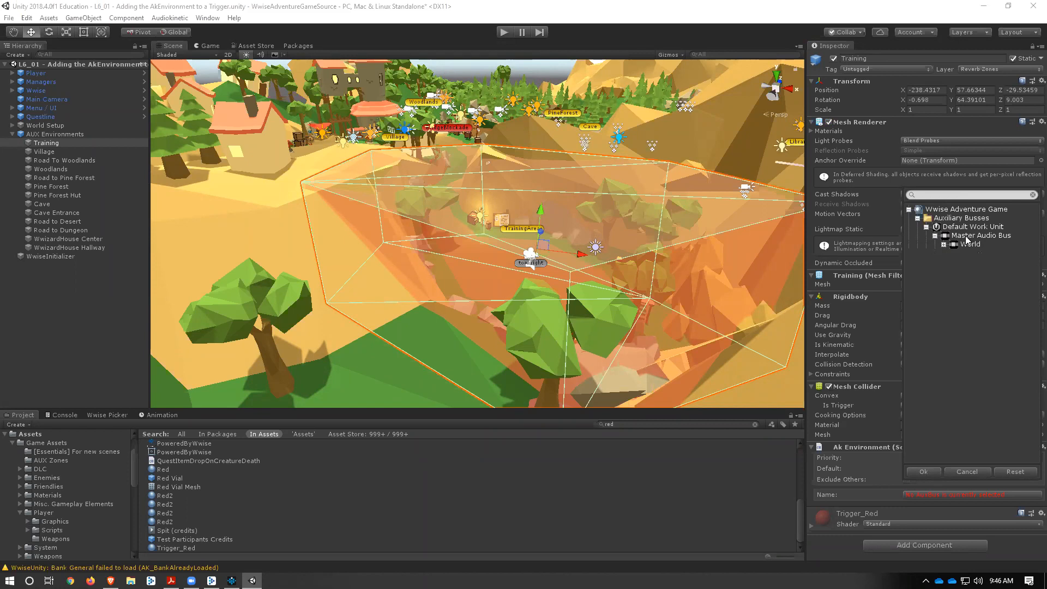
{"action": "left_click", "coordinate": [943, 244]}
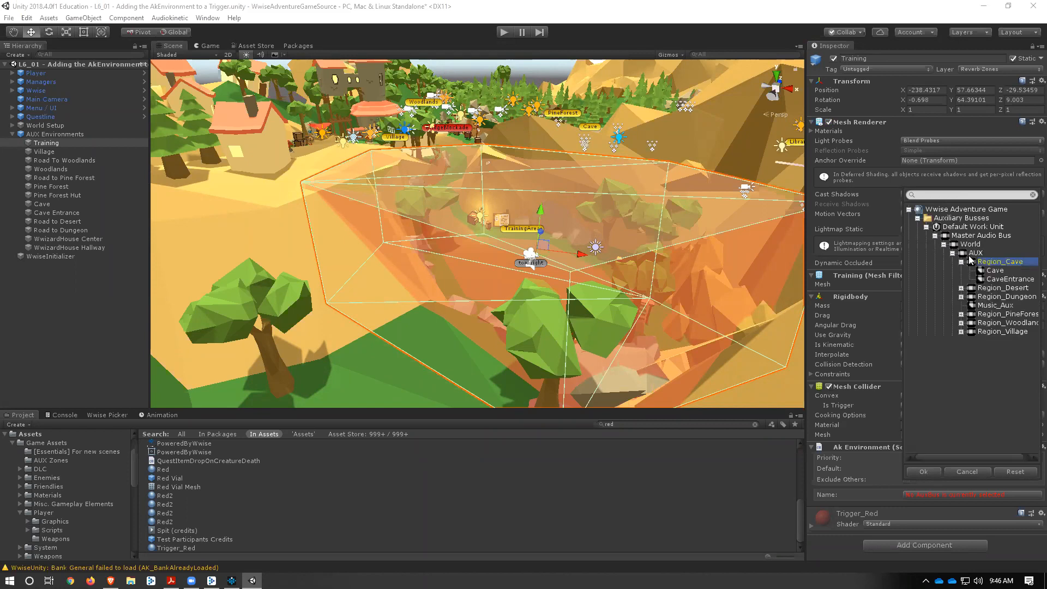
{"action": "left_click", "coordinate": [961, 262]}
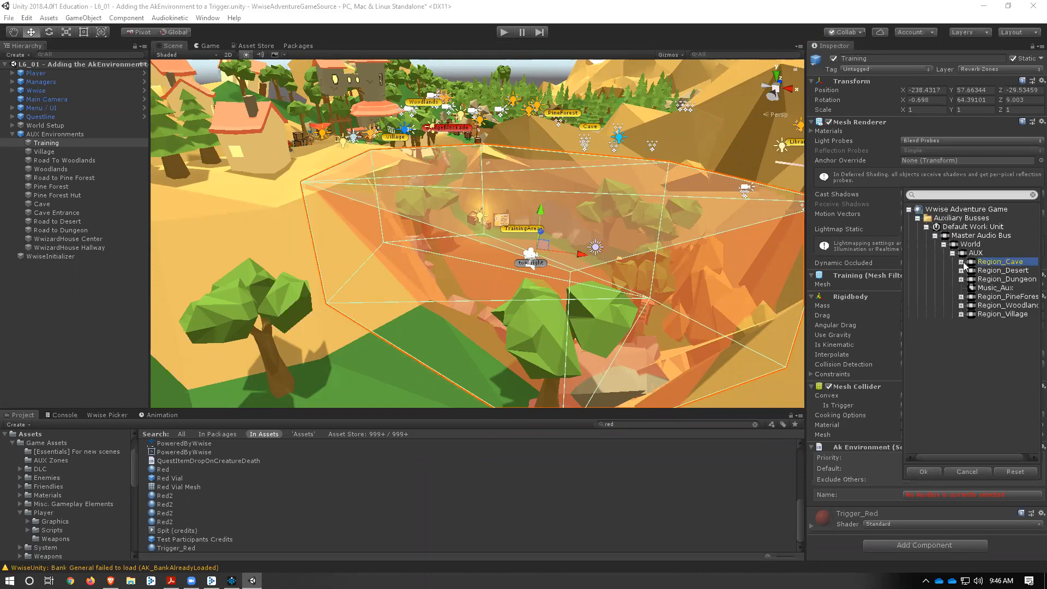
{"action": "left_click", "coordinate": [961, 315]}
{"action": "left_click", "coordinate": [990, 323]}
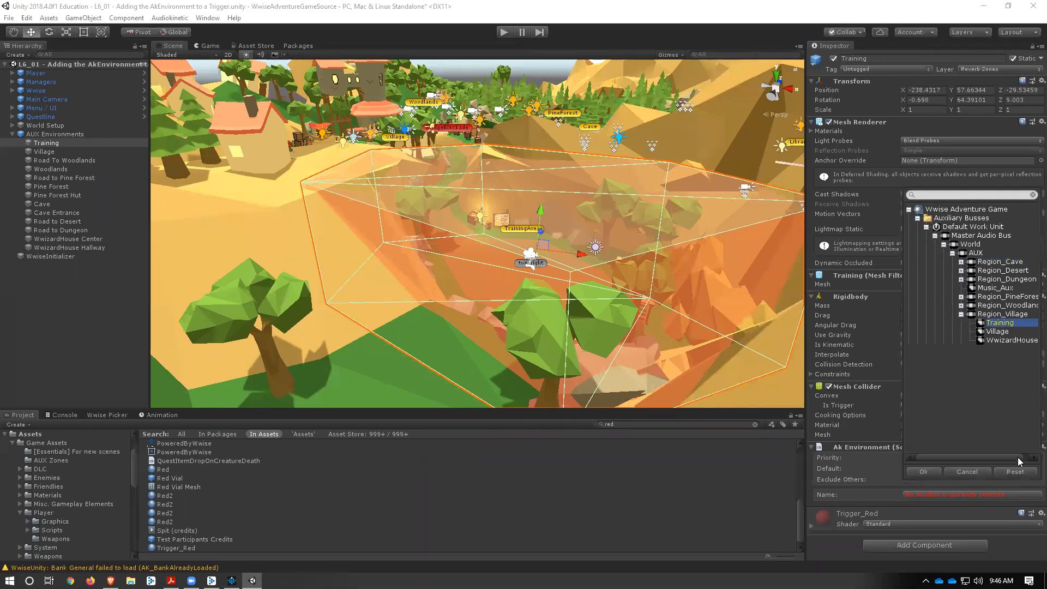
{"action": "left_click", "coordinate": [924, 470]}
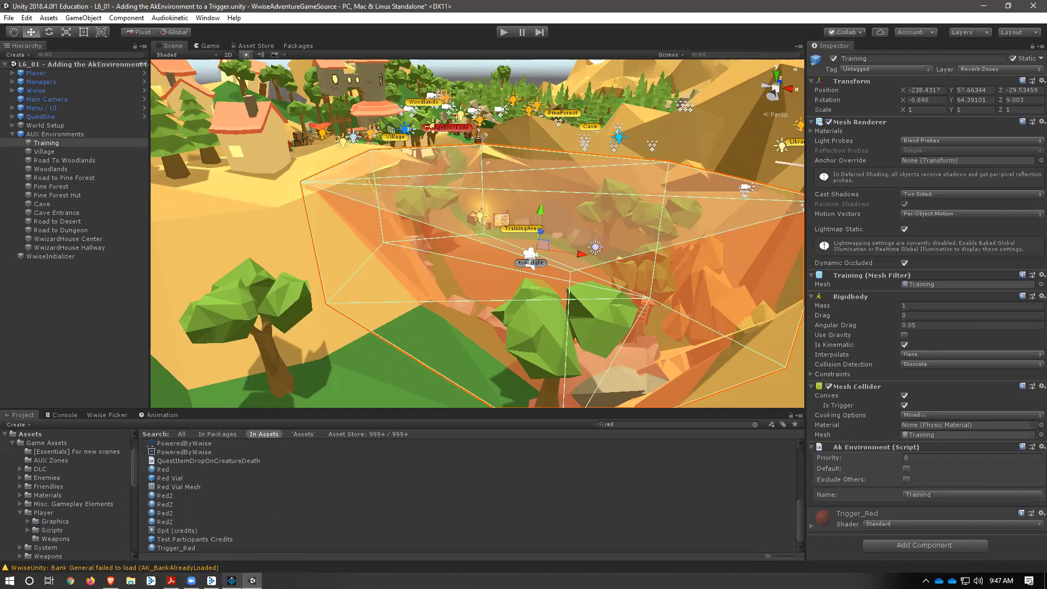
Step: Arrange the Wwise and Unity windows side by side, with Wwise on the left half of the screen
{"action": "left_click", "coordinate": [232, 581]}
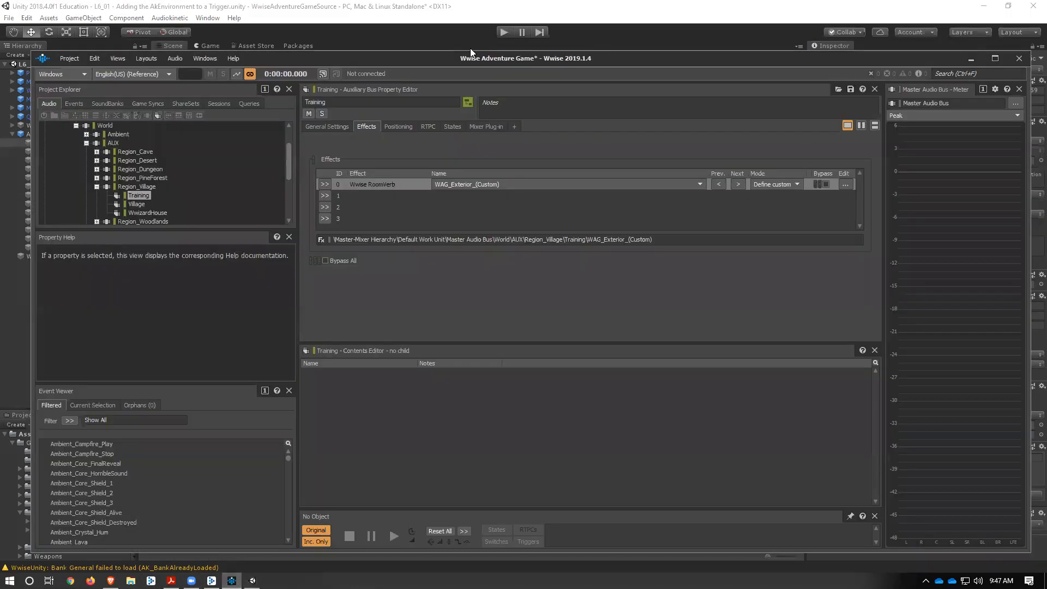
{"action": "key", "text": "super+Left"}
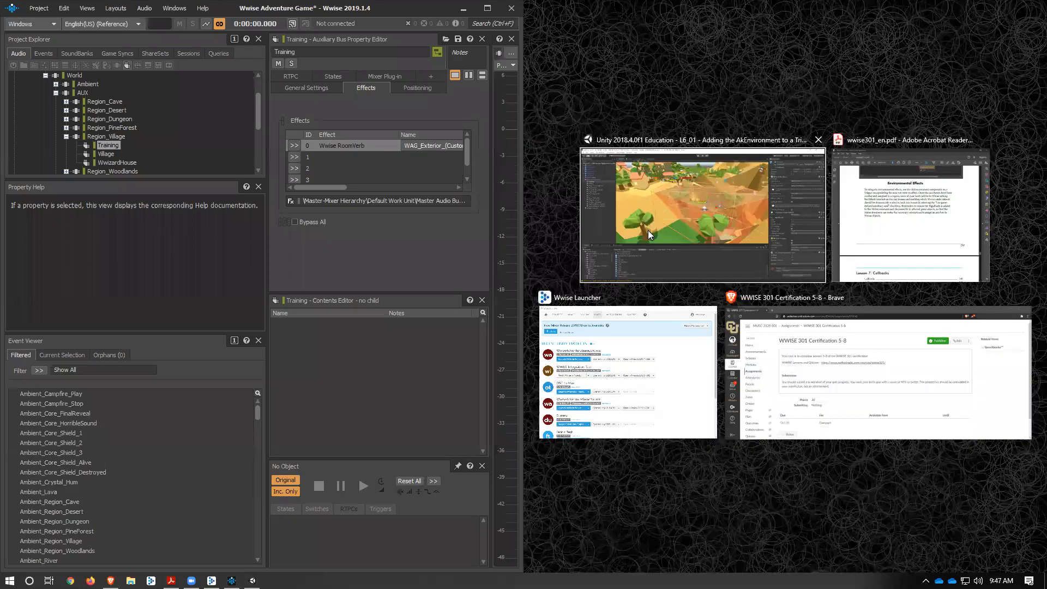
{"action": "left_click", "coordinate": [648, 231]}
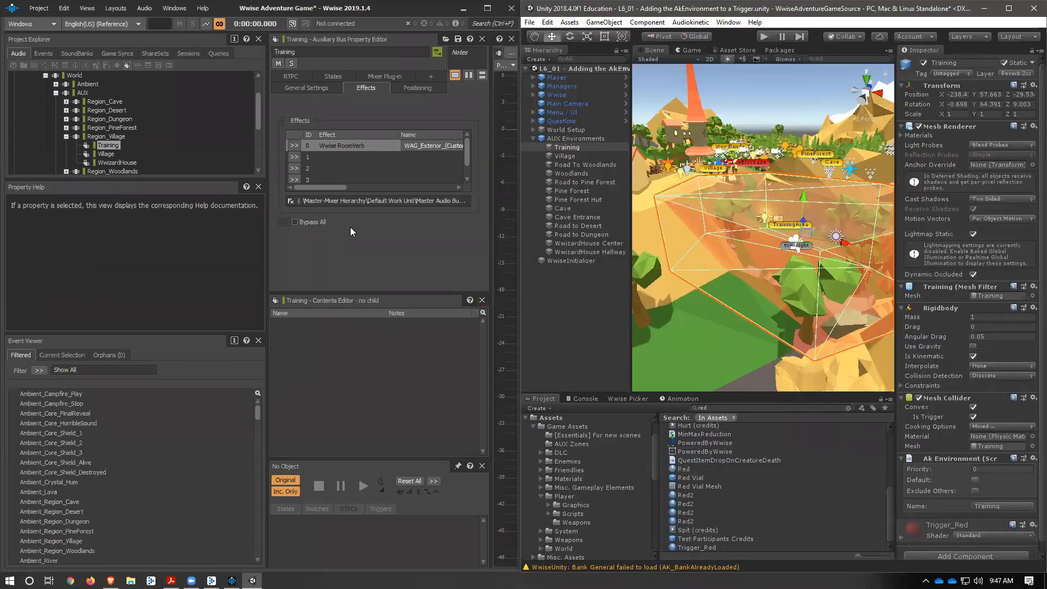
{"action": "left_click", "coordinate": [1012, 38]}
{"action": "left_click", "coordinate": [951, 22]}
Step: Switch Wwise to the Profiler layout with the capture log, Advanced Profiler and Performance Monitor
{"action": "left_click", "coordinate": [189, 256]}
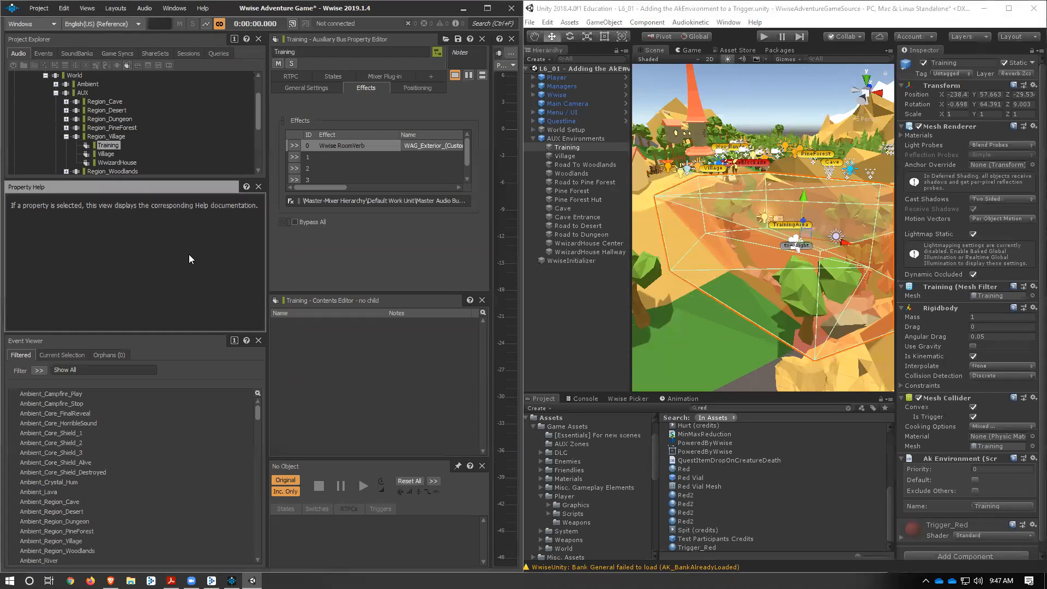
{"action": "key", "text": "F6"}
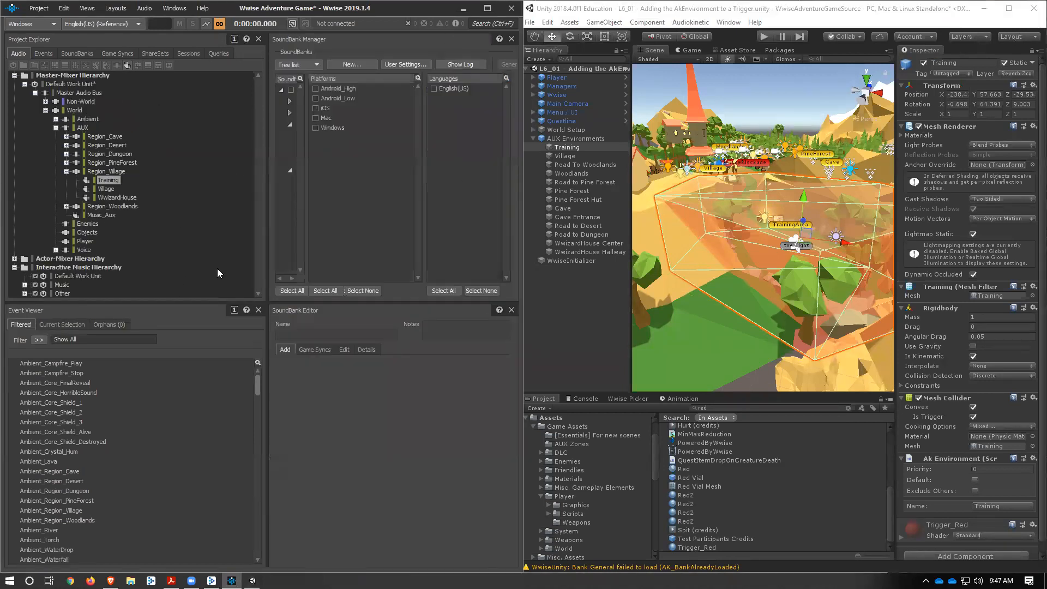
{"action": "left_click", "coordinate": [215, 169]}
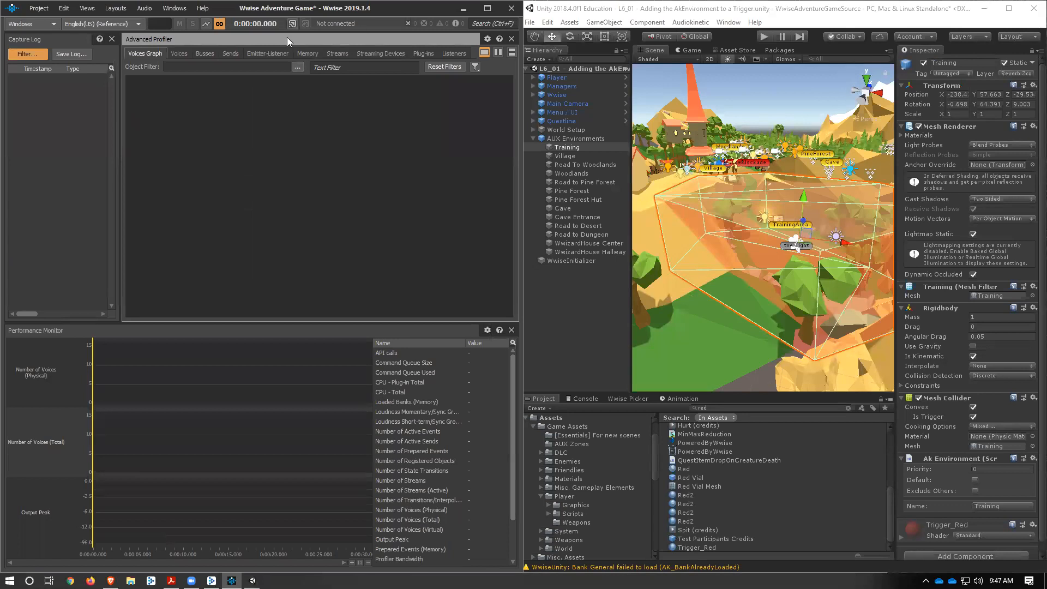
{"action": "left_click", "coordinate": [293, 24]}
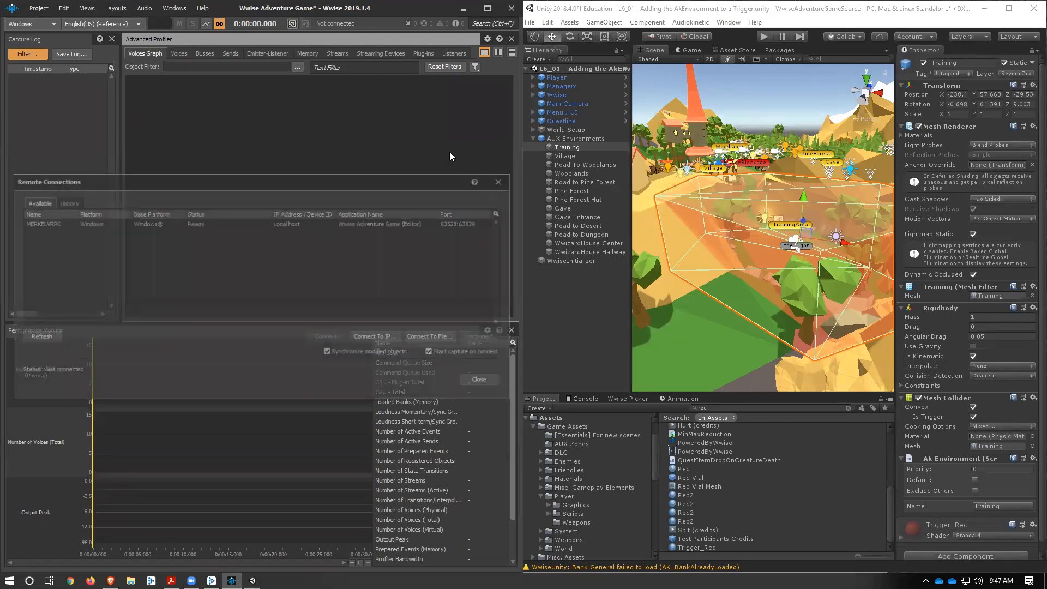
{"action": "left_click", "coordinate": [480, 381]}
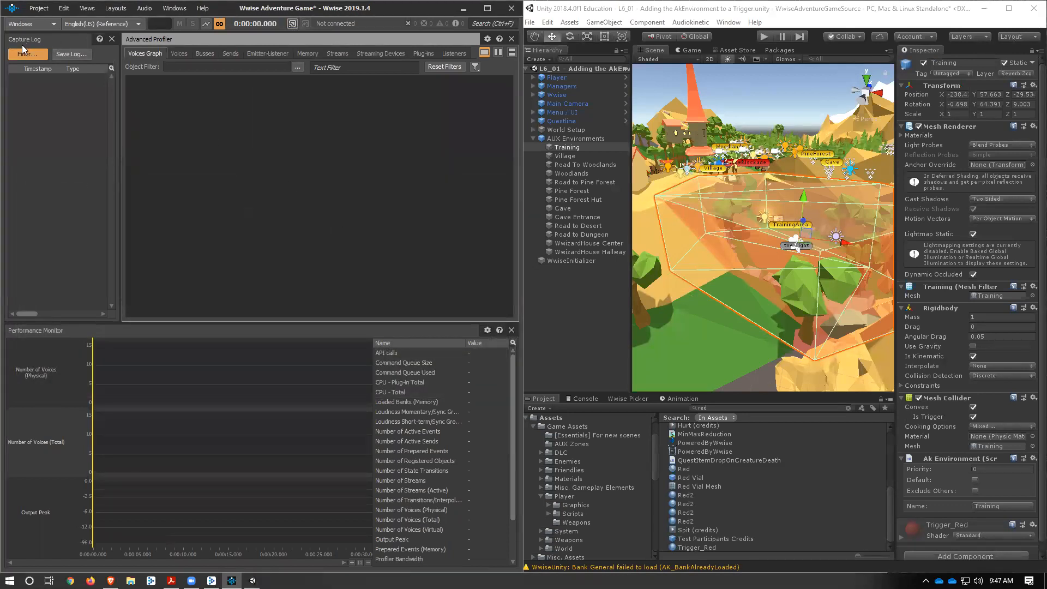
{"action": "left_click", "coordinate": [230, 53]}
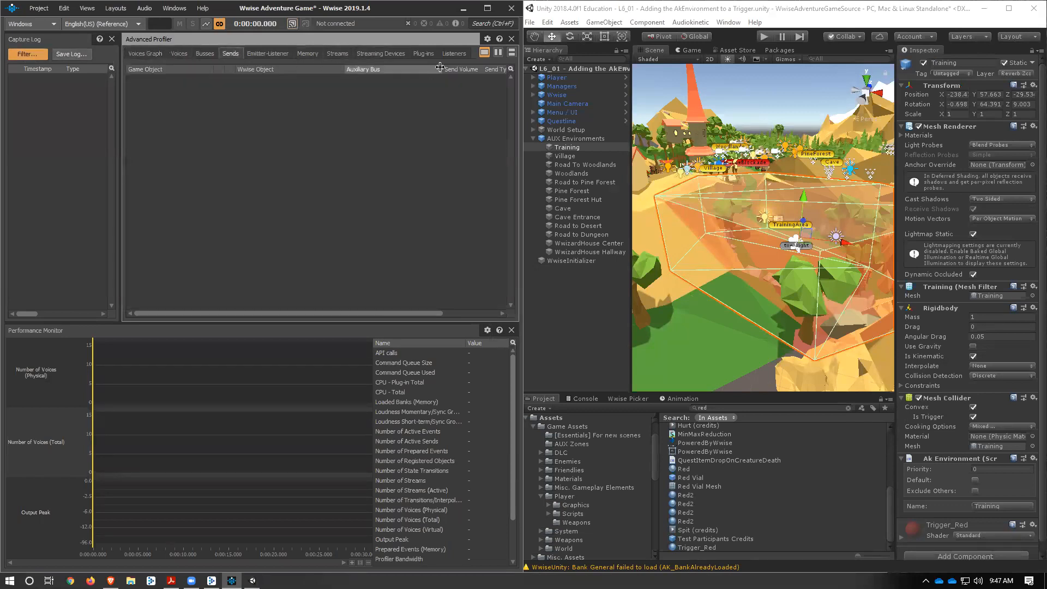
Step: Filter the Advanced Profiler's Voices Graph by the Training auxiliary bus under Region_Village
{"action": "left_click", "coordinate": [151, 56]}
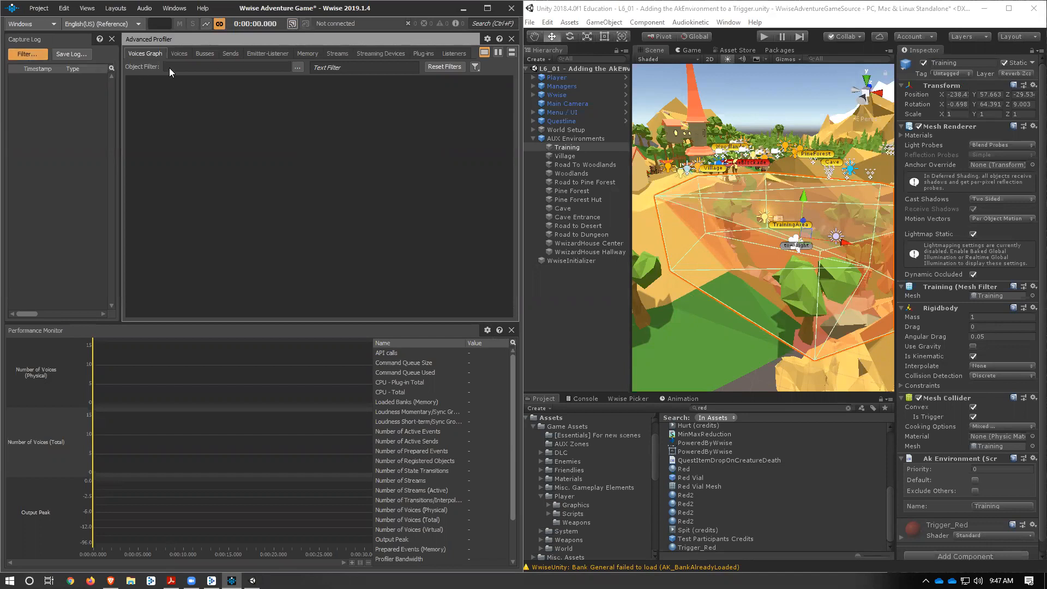
{"action": "left_click", "coordinate": [295, 67]}
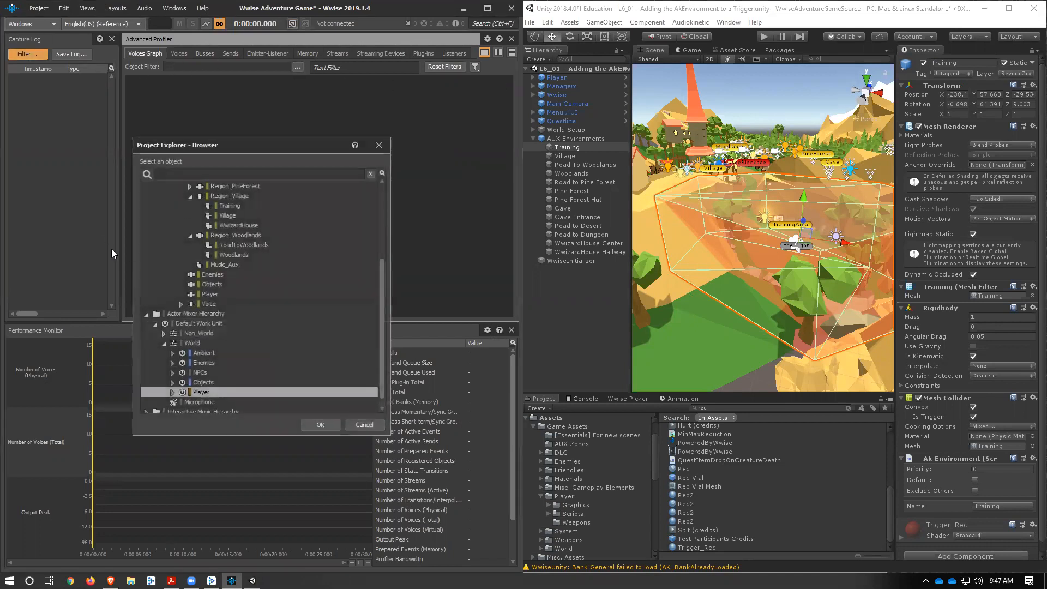
{"action": "scroll", "coordinate": [215, 330], "scroll_direction": "up", "scroll_amount": 4}
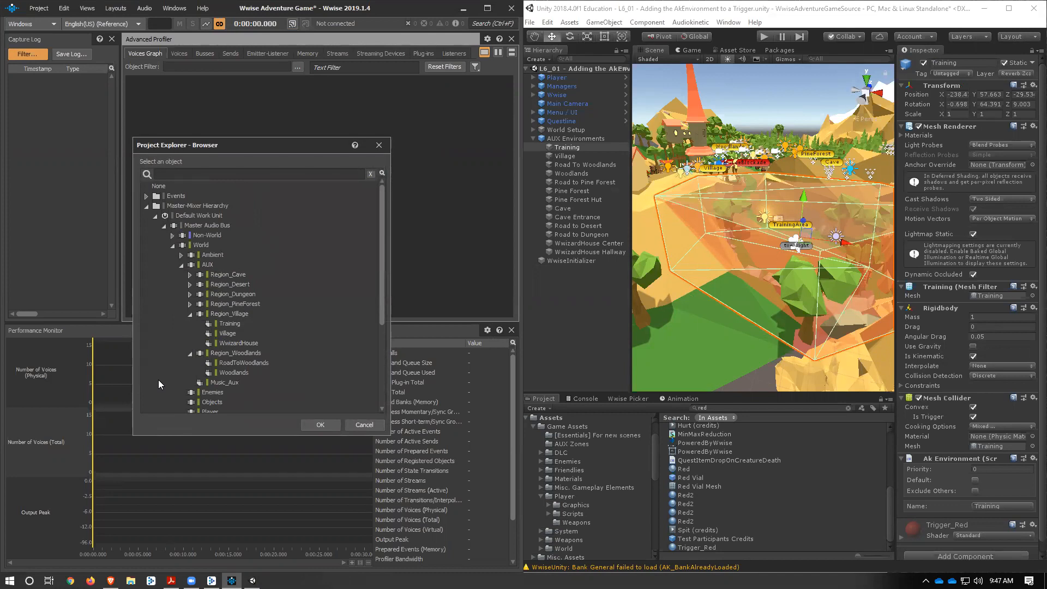
{"action": "scroll", "coordinate": [158, 378], "scroll_direction": "down", "scroll_amount": 1}
{"action": "scroll", "coordinate": [149, 304], "scroll_direction": "down", "scroll_amount": 1}
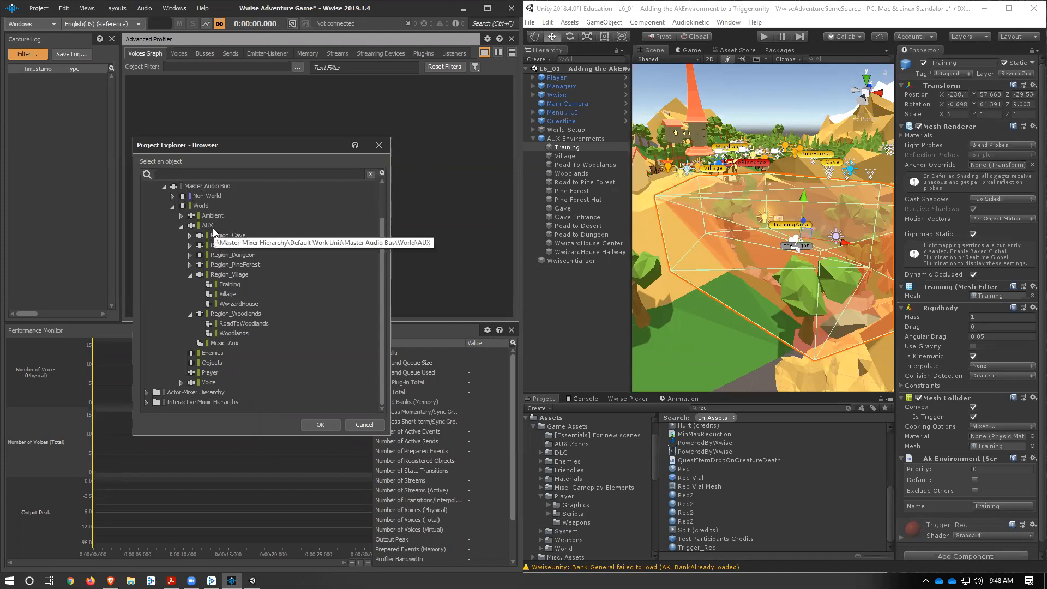
{"action": "left_click", "coordinate": [229, 284]}
{"action": "left_click", "coordinate": [316, 424]}
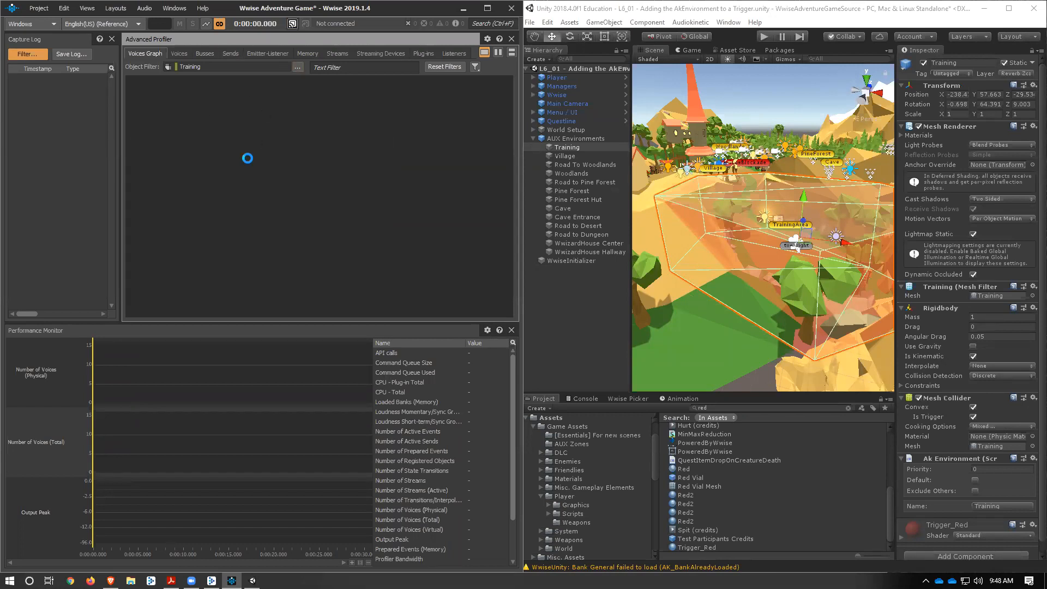
Step: Connect Wwise remotely to the local Wwise Adventure Game (Editor) and start the game in Unity
{"action": "left_click", "coordinate": [298, 224]}
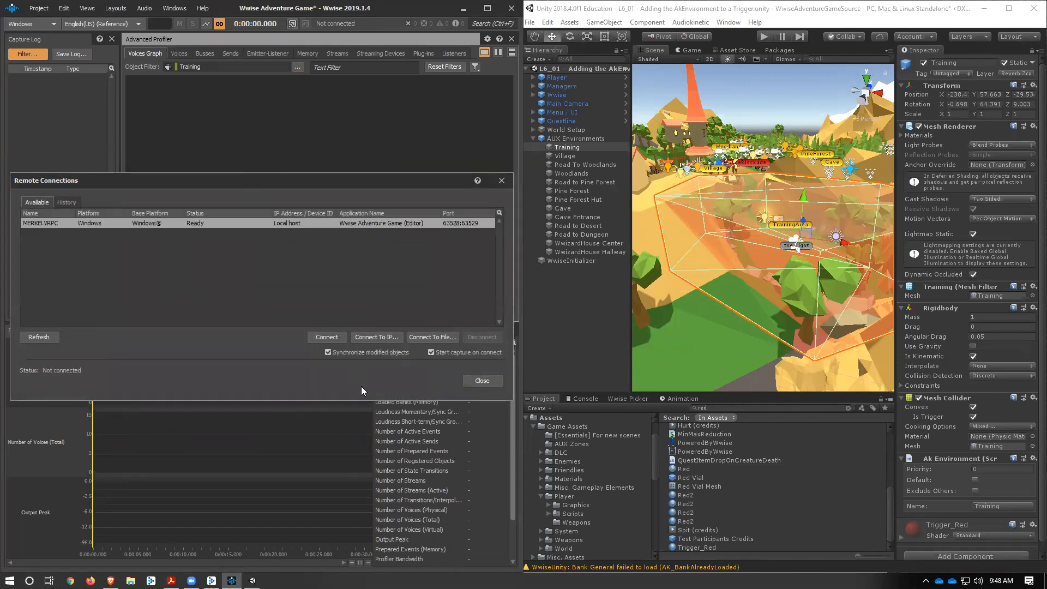
{"action": "left_click", "coordinate": [327, 337]}
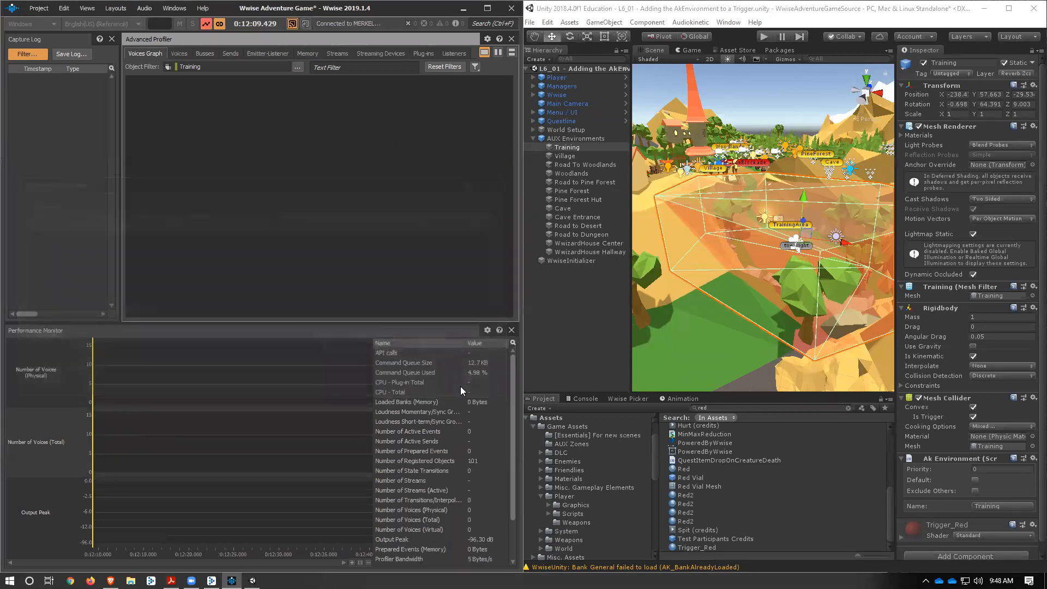
{"action": "left_click", "coordinate": [762, 36]}
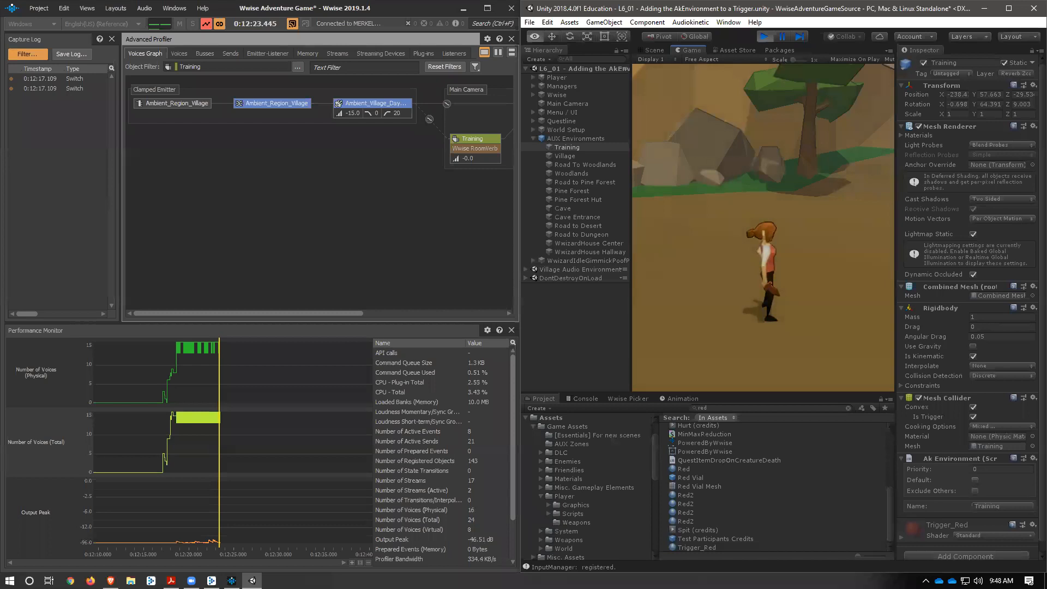
Step: Trace the Training bus's signal path through the Voices Graph as far as the Master Audio Bus
{"action": "key", "text": "alt+Tab"}
{"action": "left_click_drag", "start_coordinate": [342, 314], "coordinate": [480, 313]}
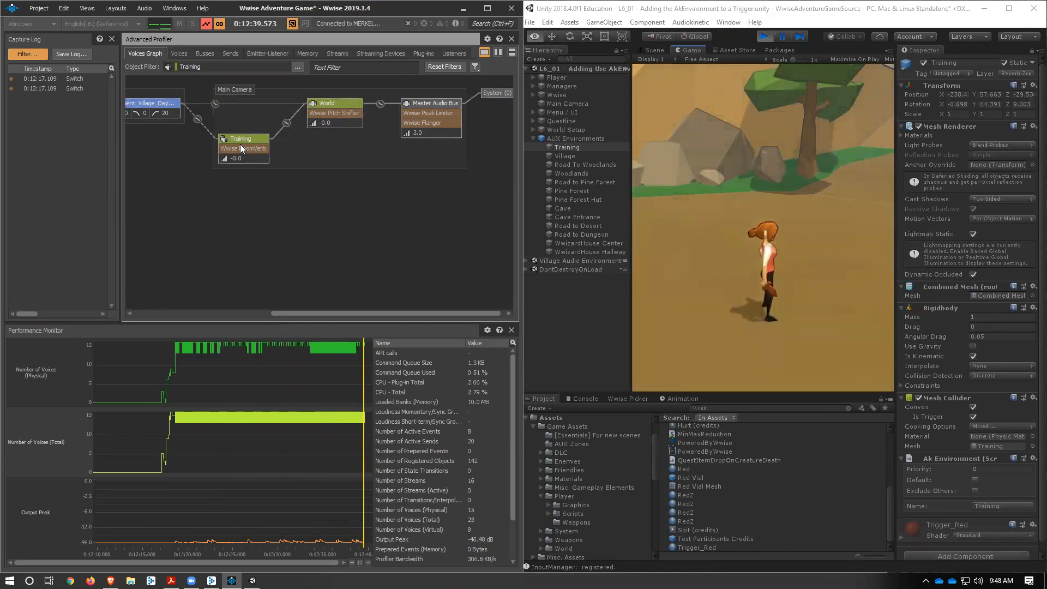
Step: Return to the running game and walk the character out of the Training zone while watching the Voices Graph
{"action": "key", "text": "alt+Tab"}
{"action": "key", "text": "w"}
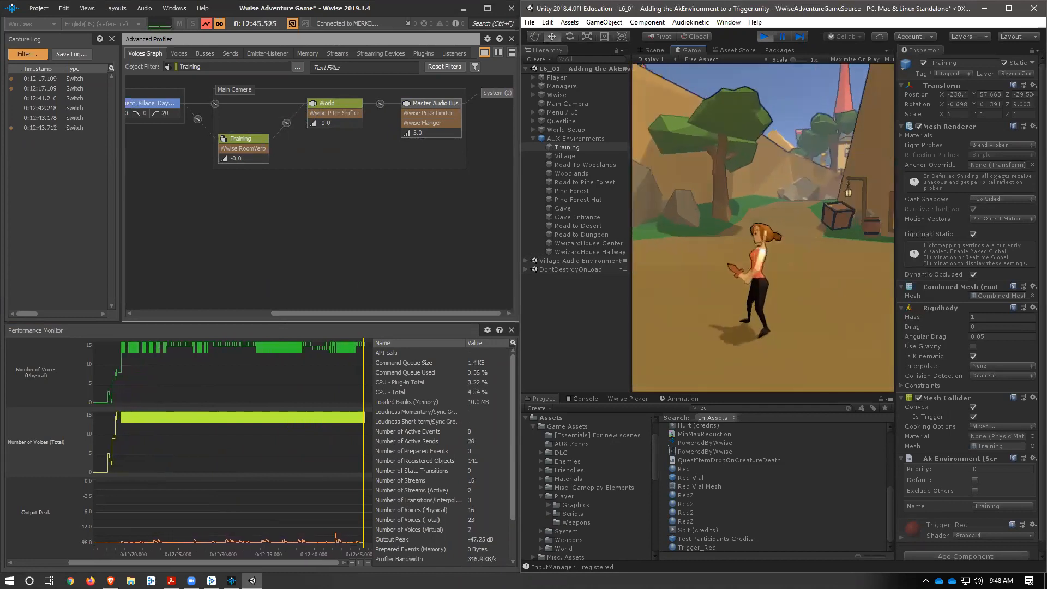
{"action": "key", "text": "w"}
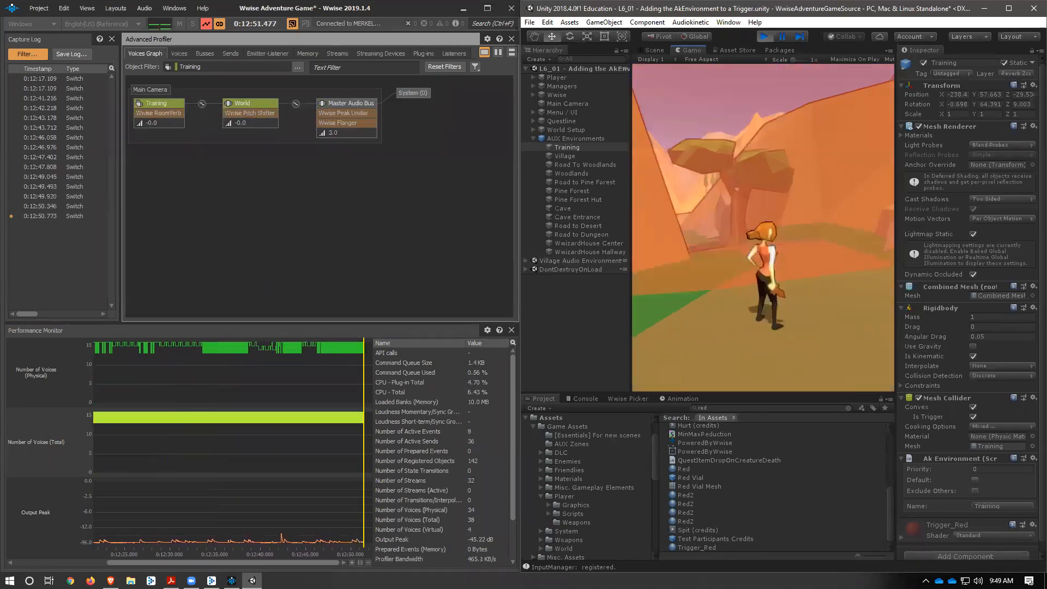
{"action": "key", "text": "s"}
{"action": "key", "text": "w"}
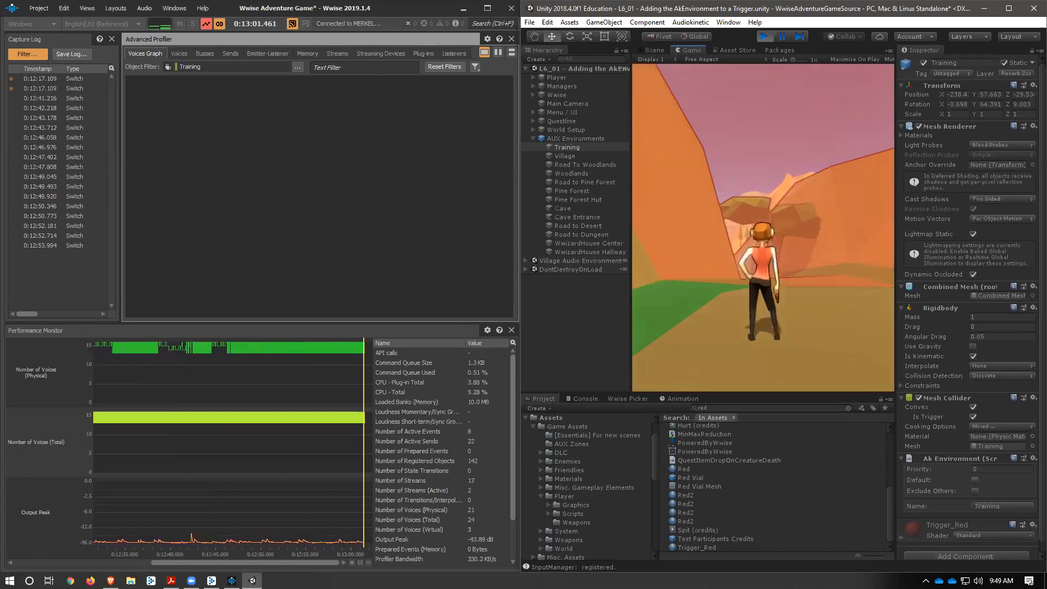
Step: Run around and swing the weapon against the scenery outside the Training zone, then head back towards it, monitoring the Training bus
{"action": "key", "text": "w"}
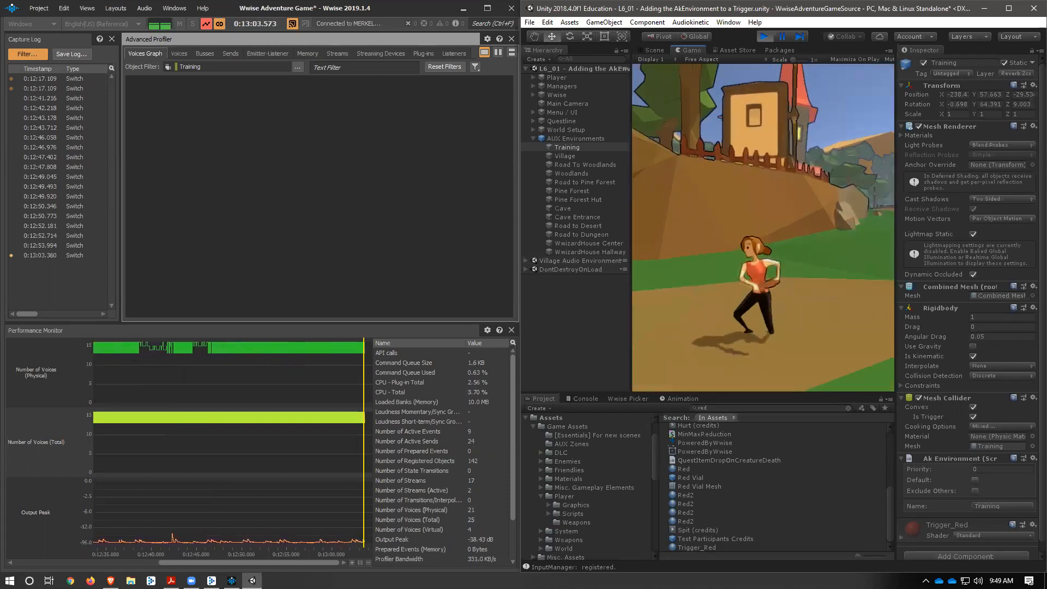
{"action": "key", "text": "w"}
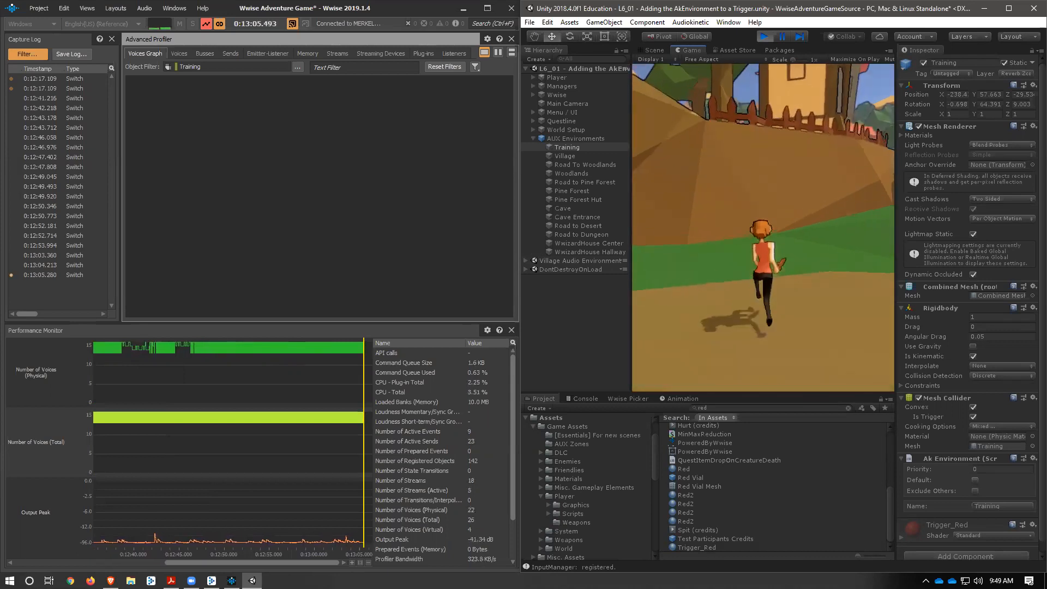
{"action": "key", "text": "w"}
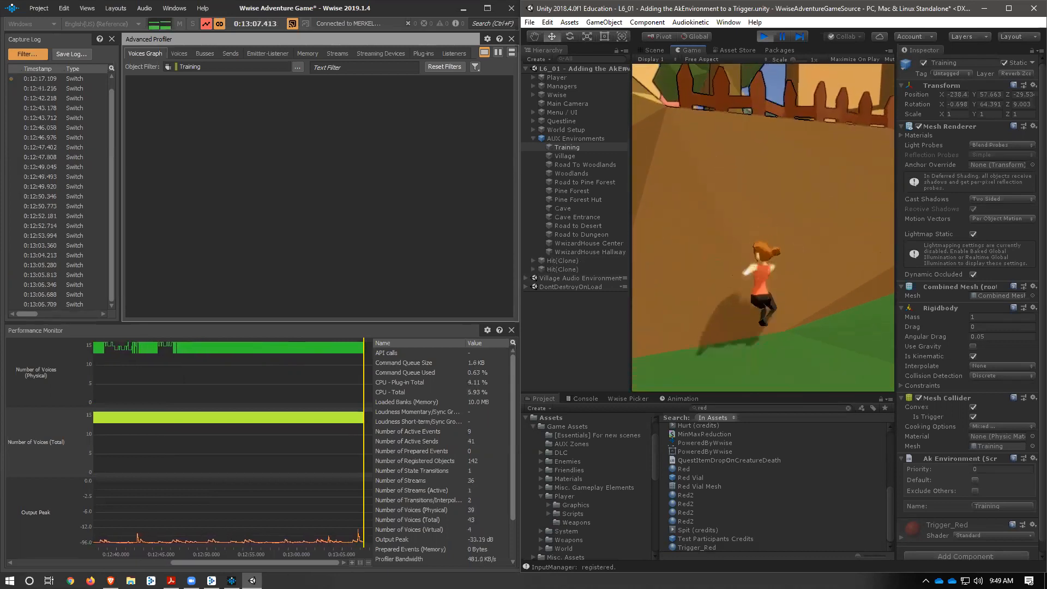
{"action": "key", "text": "w"}
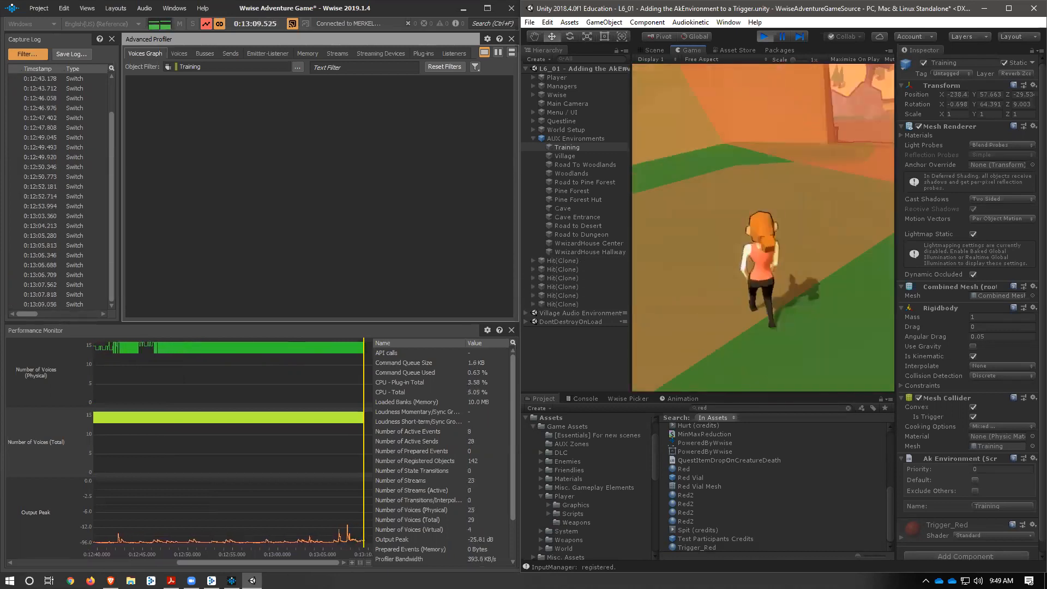
{"action": "key", "text": "w"}
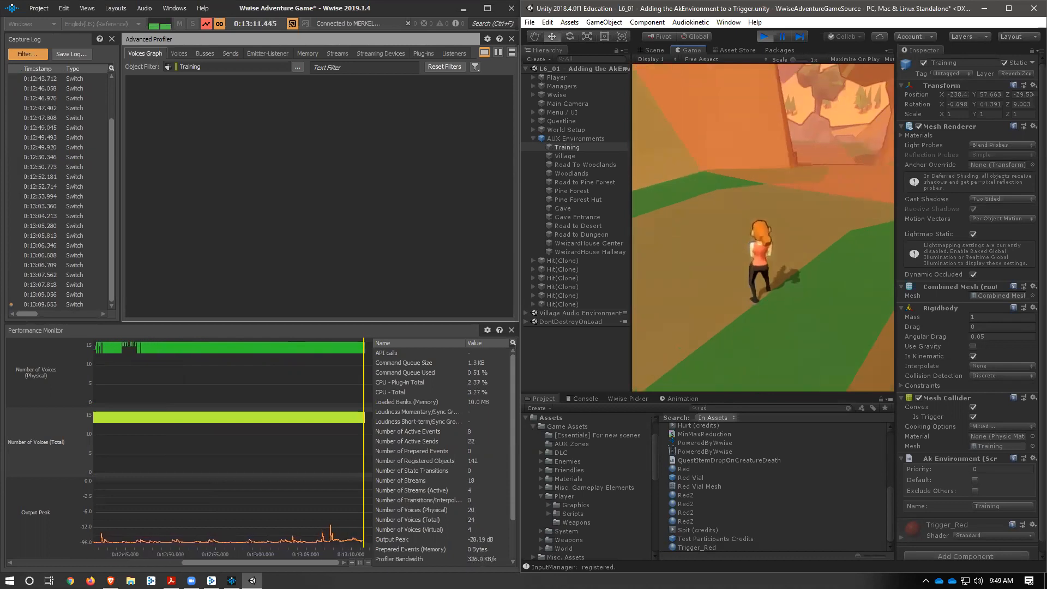
{"action": "key", "text": "w"}
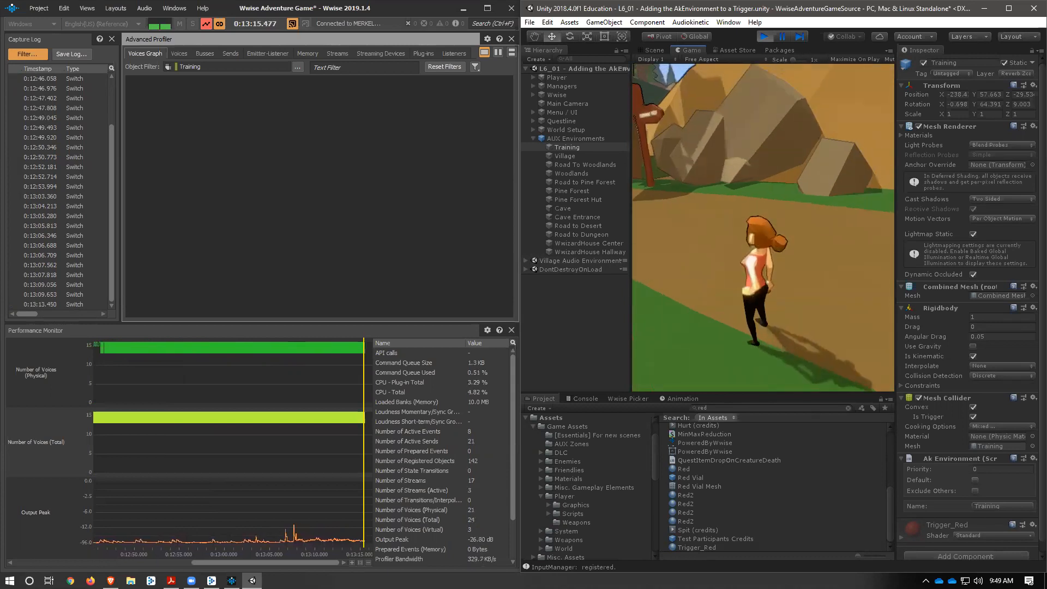
{"action": "key", "text": "w"}
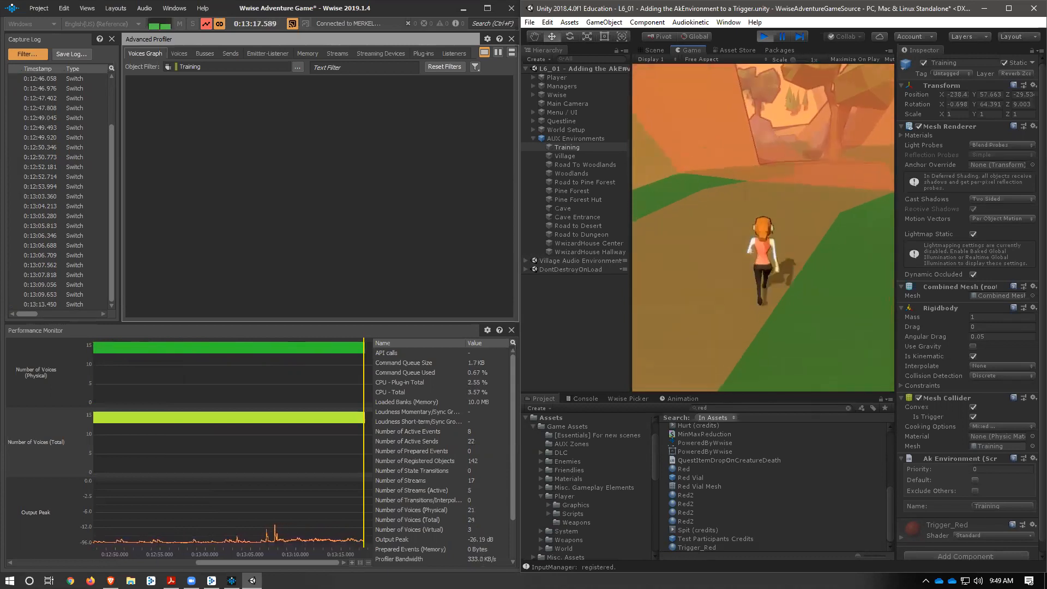
{"action": "key", "text": "w"}
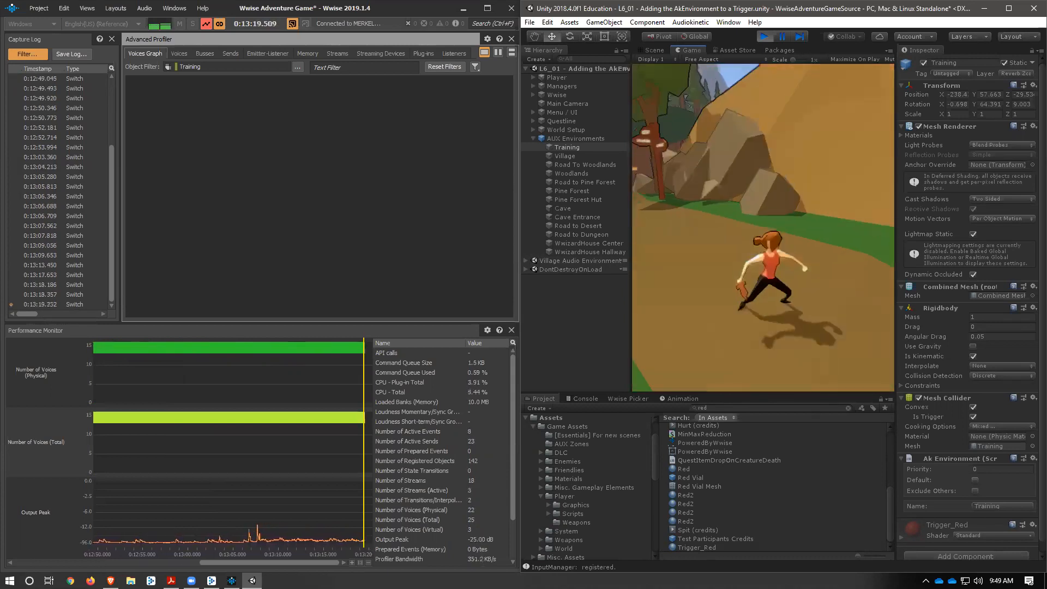
{"action": "key", "text": "w"}
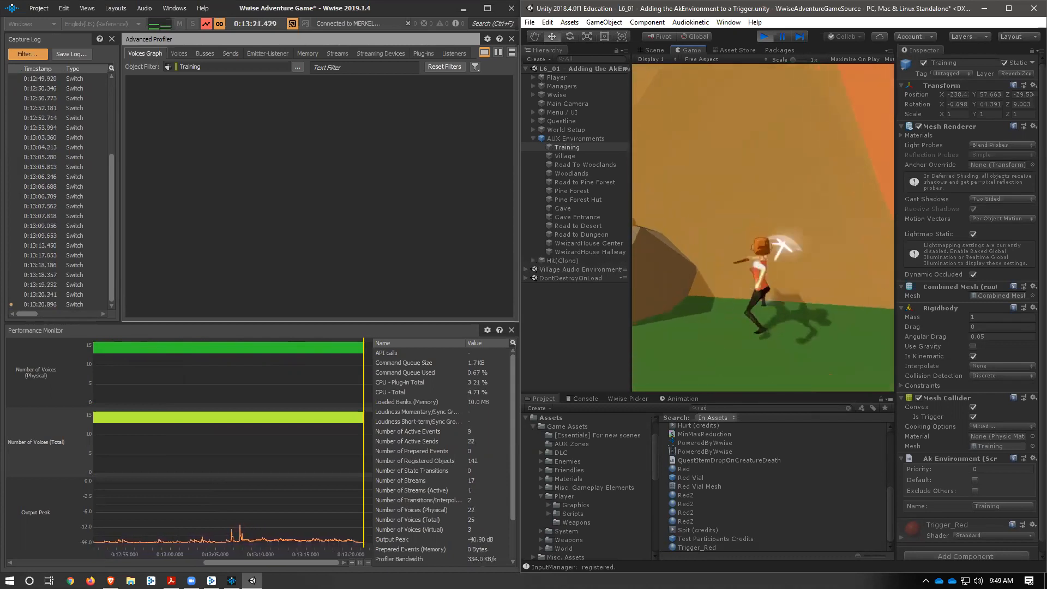
{"action": "key", "text": "w"}
{"action": "key", "text": "w"}
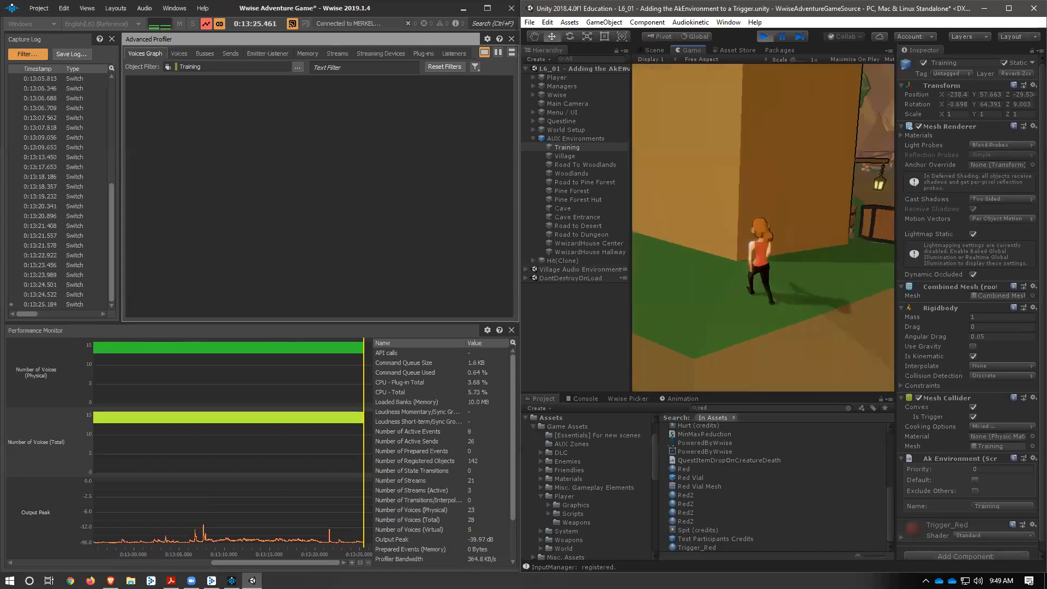
{"action": "key", "text": "w"}
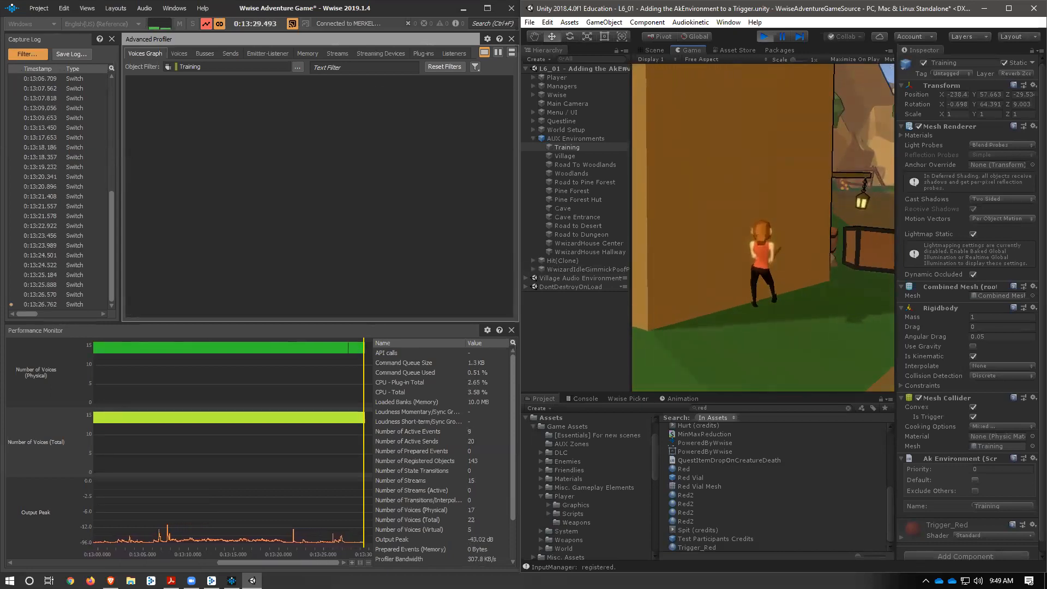
Step: Swing the weapon and walk around inside the Training zone while watching the Training bus in the Voices Graph
{"action": "left_click", "coordinate": [763, 228]}
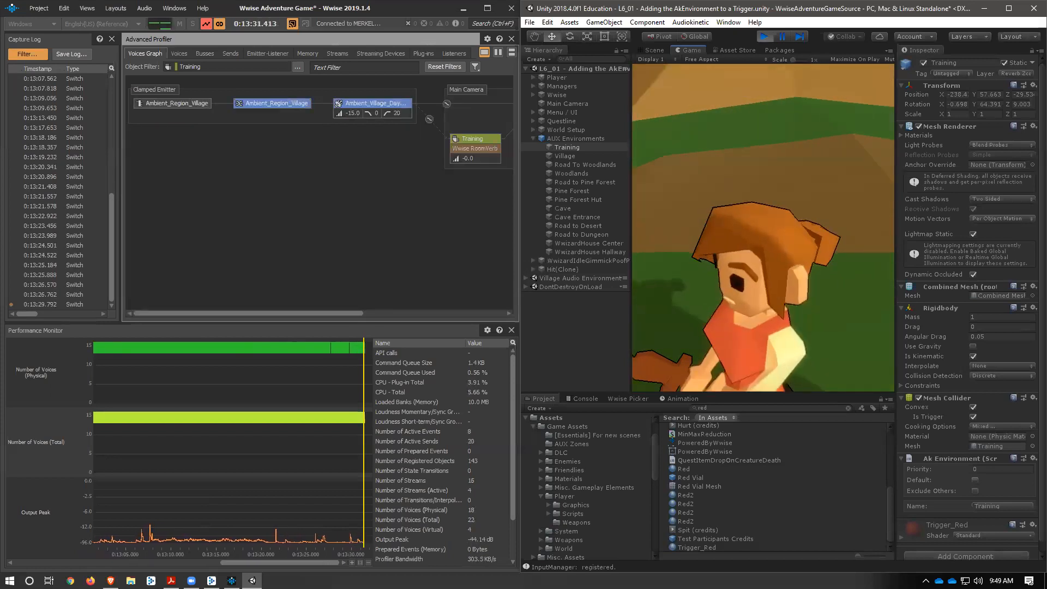
{"action": "left_click", "coordinate": [763, 227]}
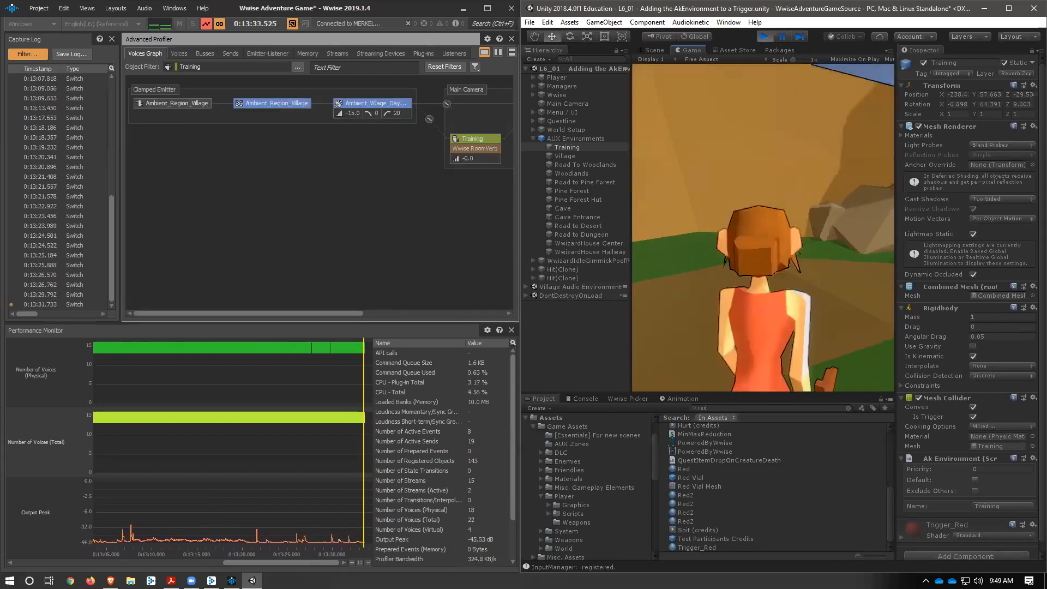
{"action": "key", "text": "w"}
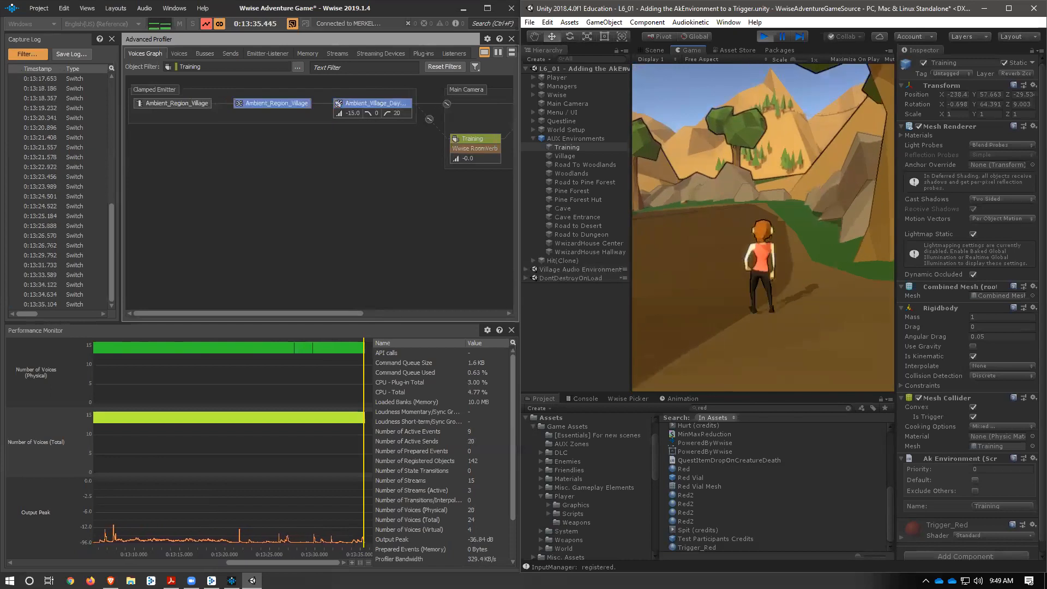
{"action": "key", "text": "w"}
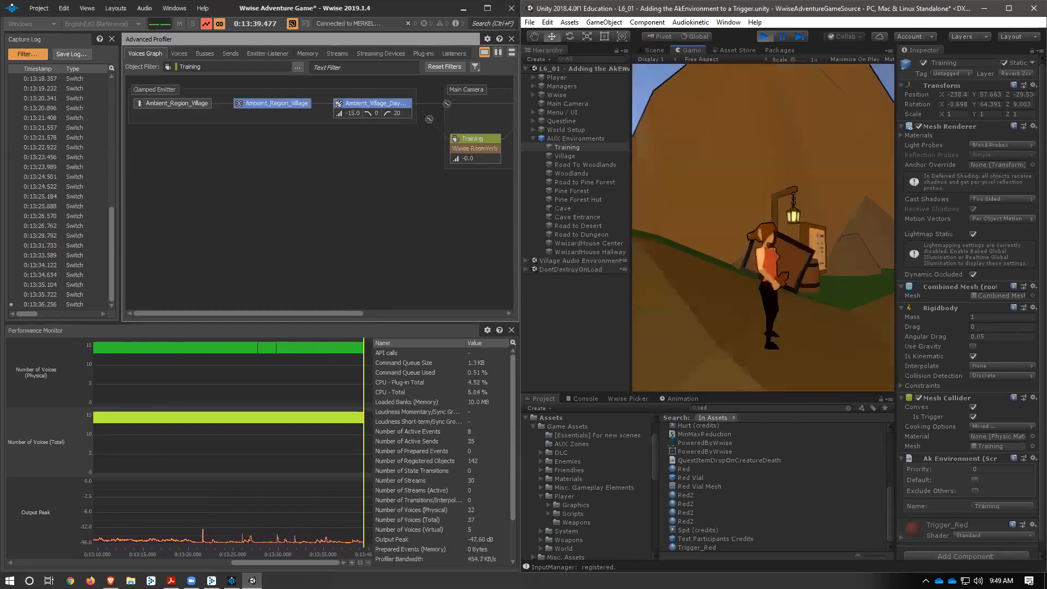
{"action": "key", "text": "w"}
Step: Release the cursor from the game, stop play mode and maximize the Unity window
{"action": "key", "text": "Escape"}
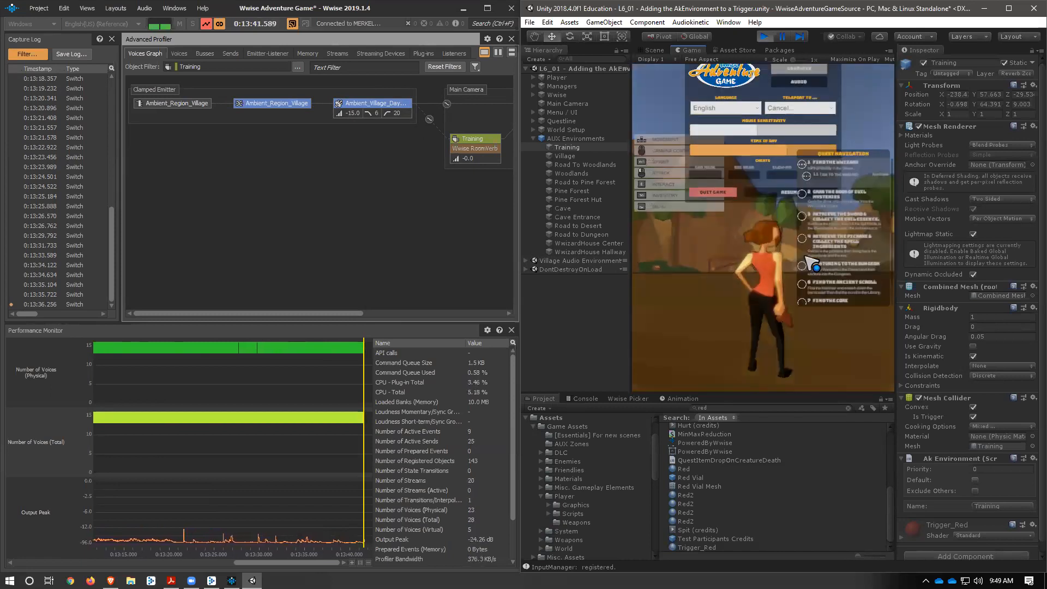
{"action": "left_click", "coordinate": [769, 39]}
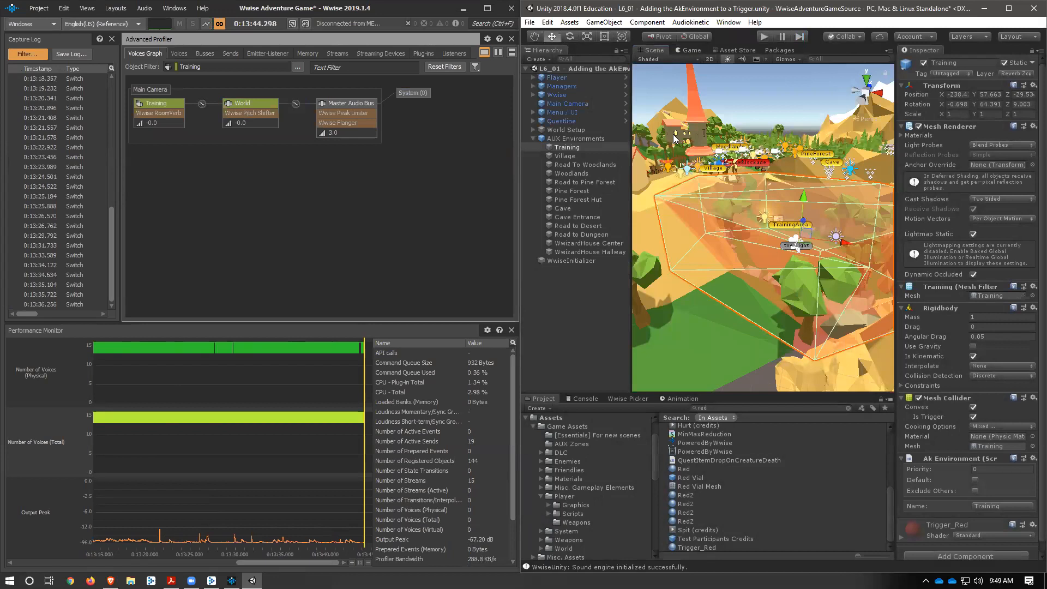
{"action": "double_click", "coordinate": [743, 12]}
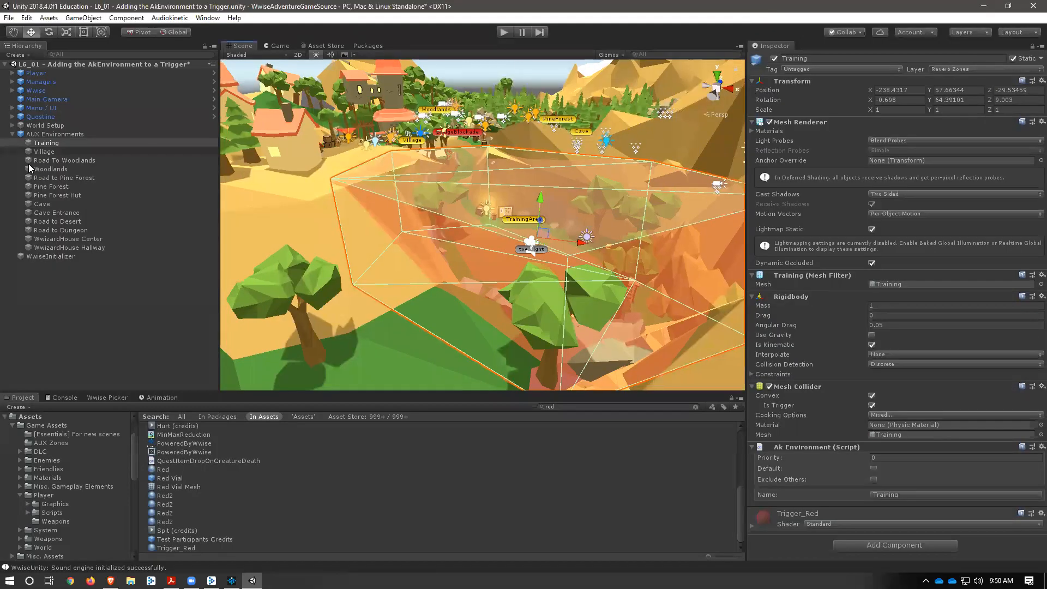
Step: Look at the scene from above with the AUX Environments group selected to show its trigger zones
{"action": "left_click", "coordinate": [49, 125]}
{"action": "left_click", "coordinate": [716, 76]}
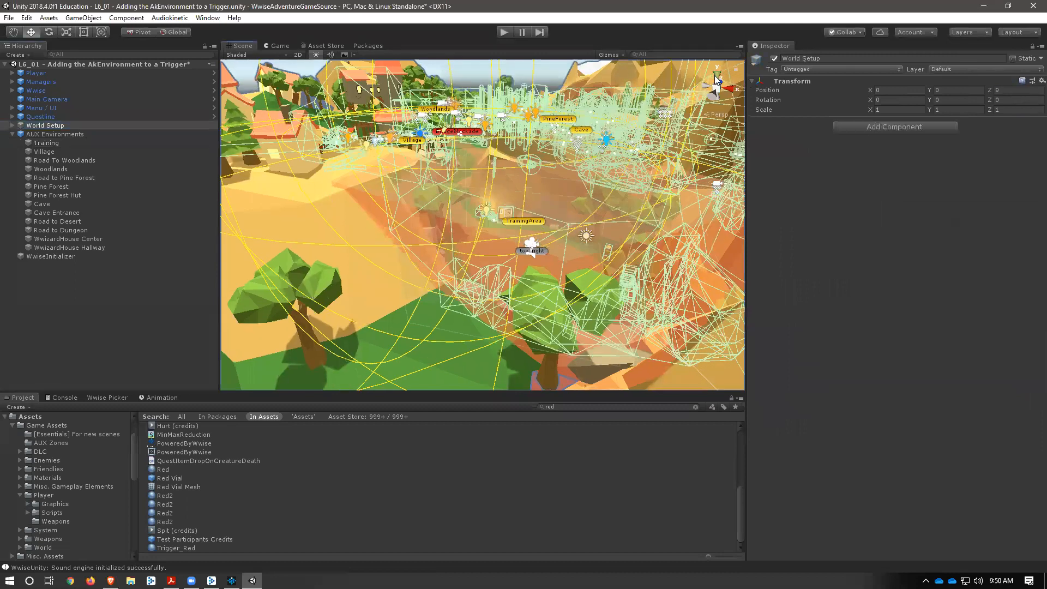
{"action": "left_click", "coordinate": [54, 134]}
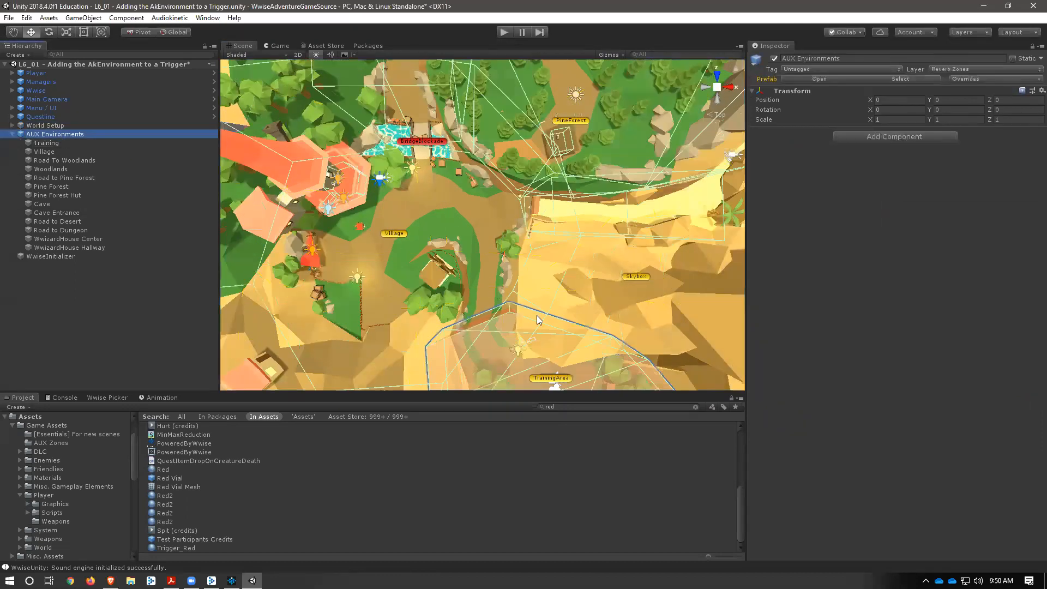
Step: Select the Village zone in the AUX Environments group and examine its extent in the scene and its AkEnvironment settings
{"action": "key", "text": "f"}
{"action": "middle_click_drag", "start_coordinate": [451, 251], "coordinate": [497, 261]}
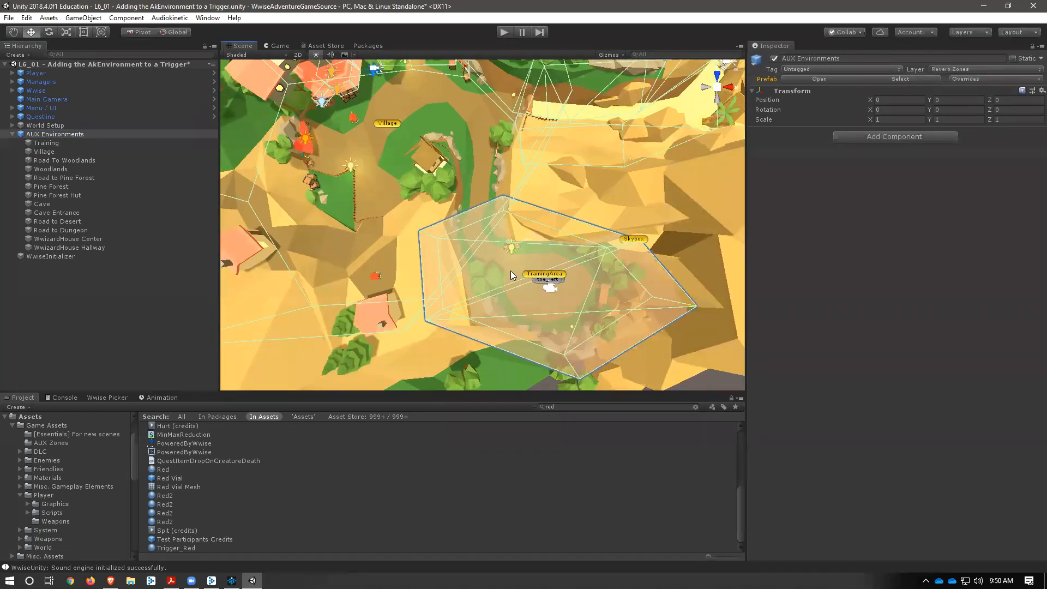
{"action": "left_click", "coordinate": [445, 108]}
{"action": "left_click", "coordinate": [379, 124]}
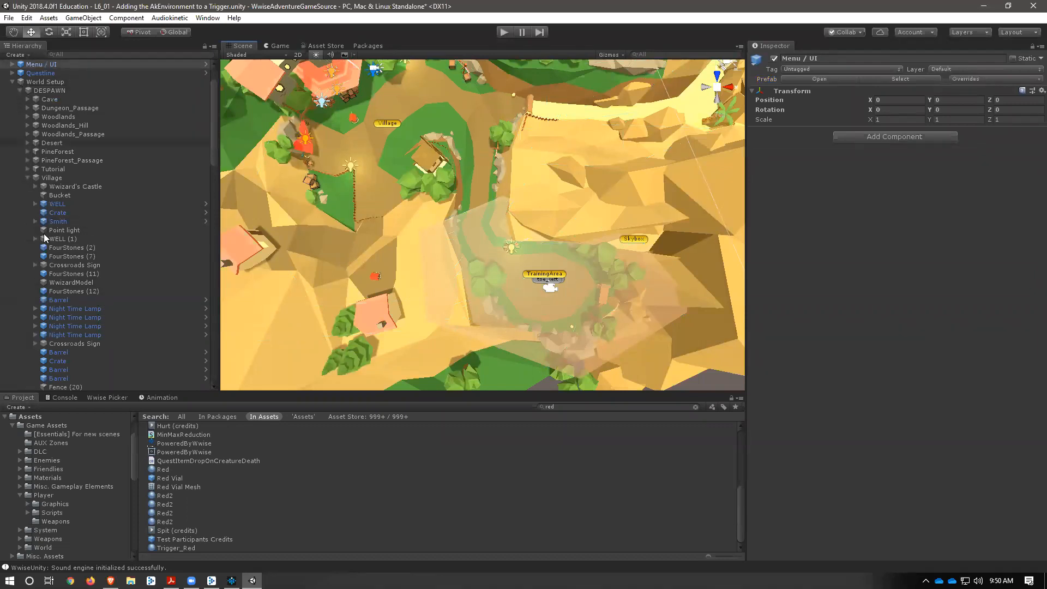
{"action": "scroll", "coordinate": [109, 325], "scroll_direction": "down", "scroll_amount": 8}
{"action": "scroll", "coordinate": [123, 323], "scroll_direction": "up", "scroll_amount": 10}
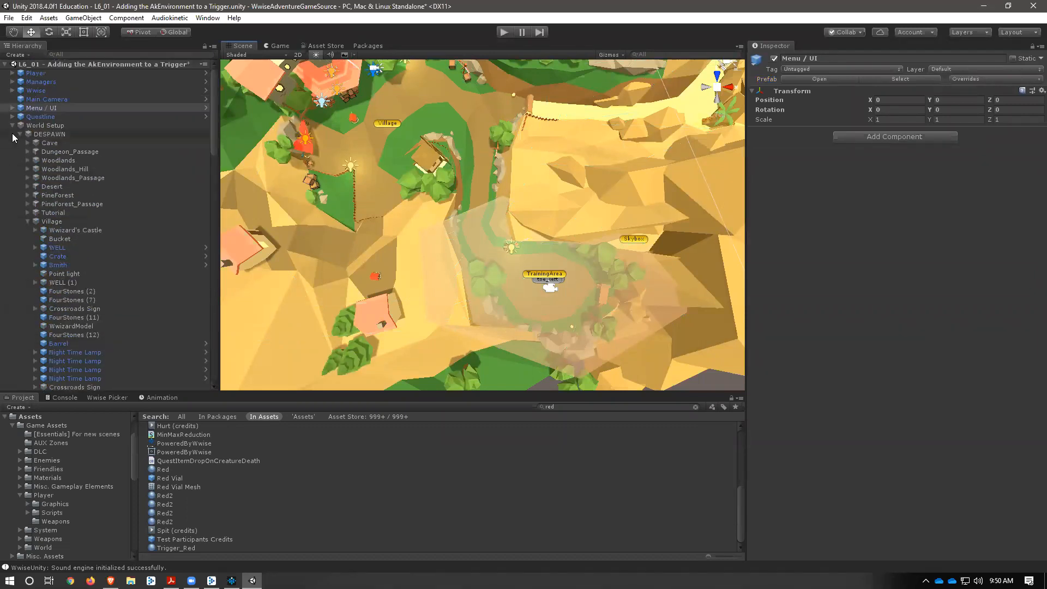
{"action": "left_click", "coordinate": [11, 125]}
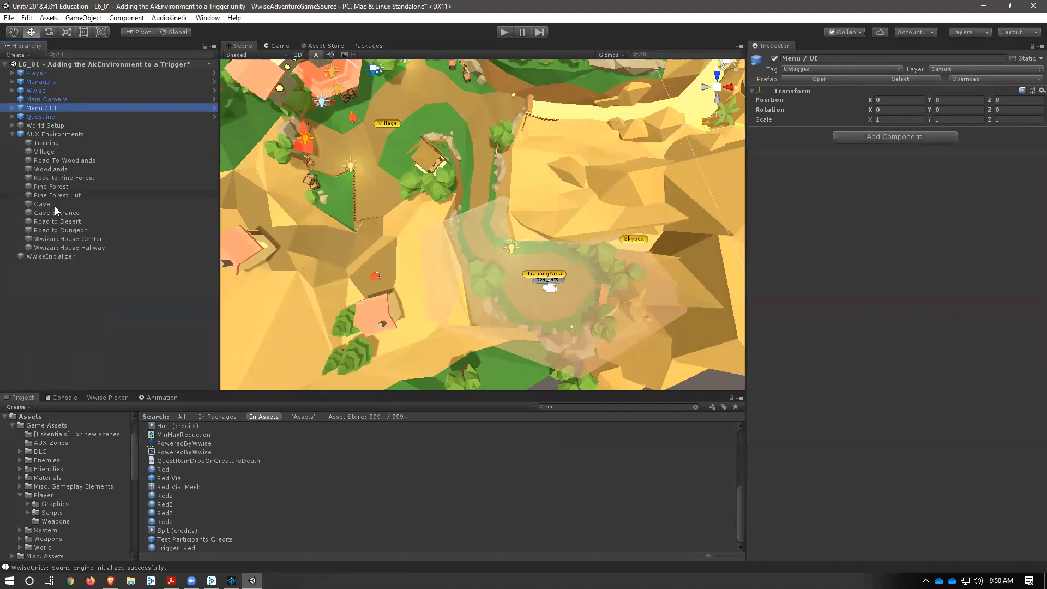
{"action": "left_click", "coordinate": [84, 151]}
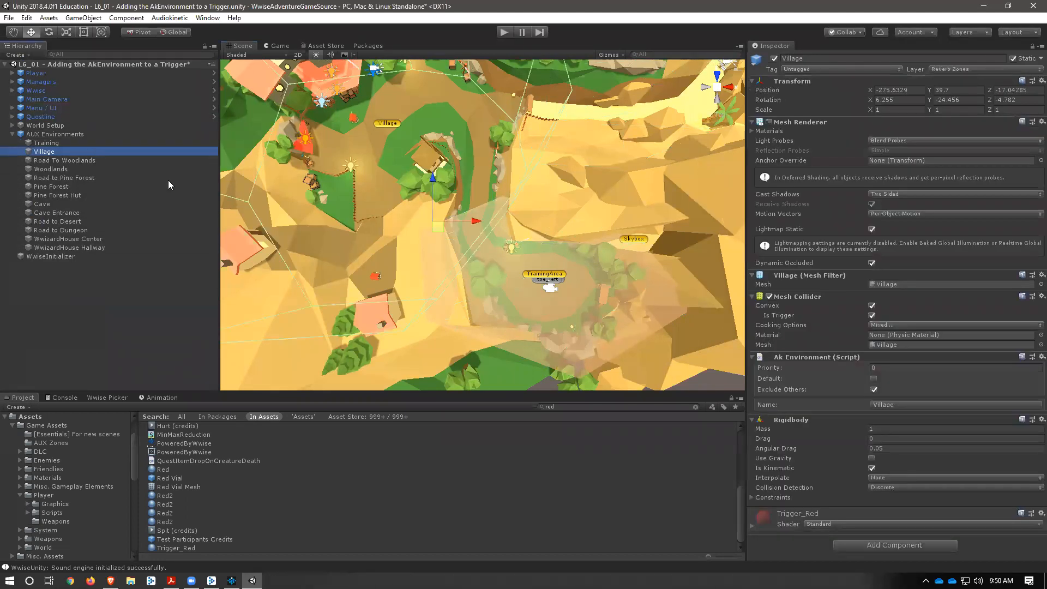
{"action": "left_click", "coordinate": [872, 364]}
Step: Switch to Wwise, inspect the effects of the Village auxiliary bus under Region_Village, and return to Unity
{"action": "left_click", "coordinate": [232, 580]}
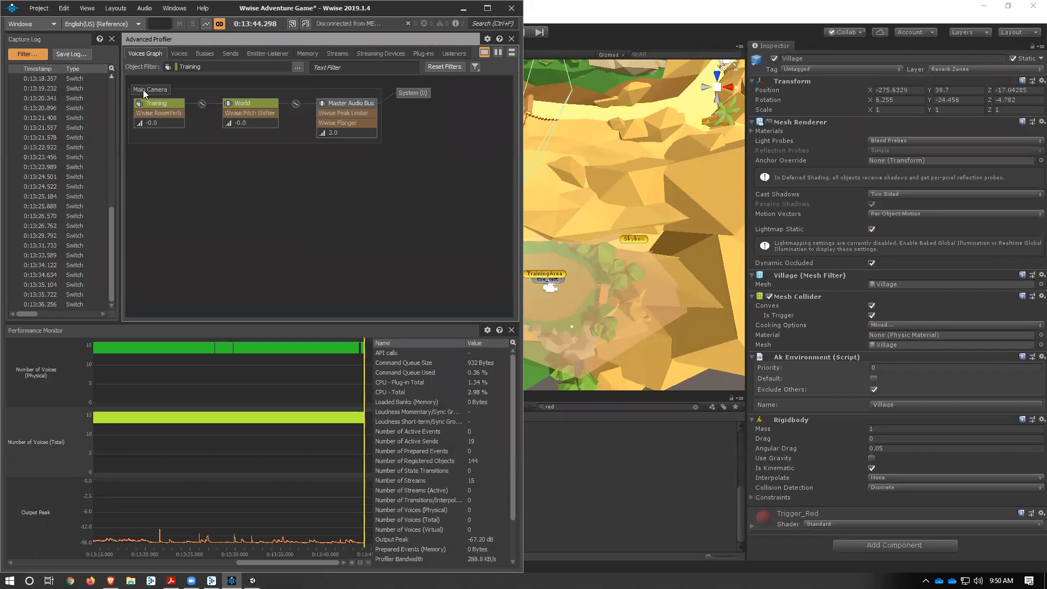
{"action": "key", "text": "F5"}
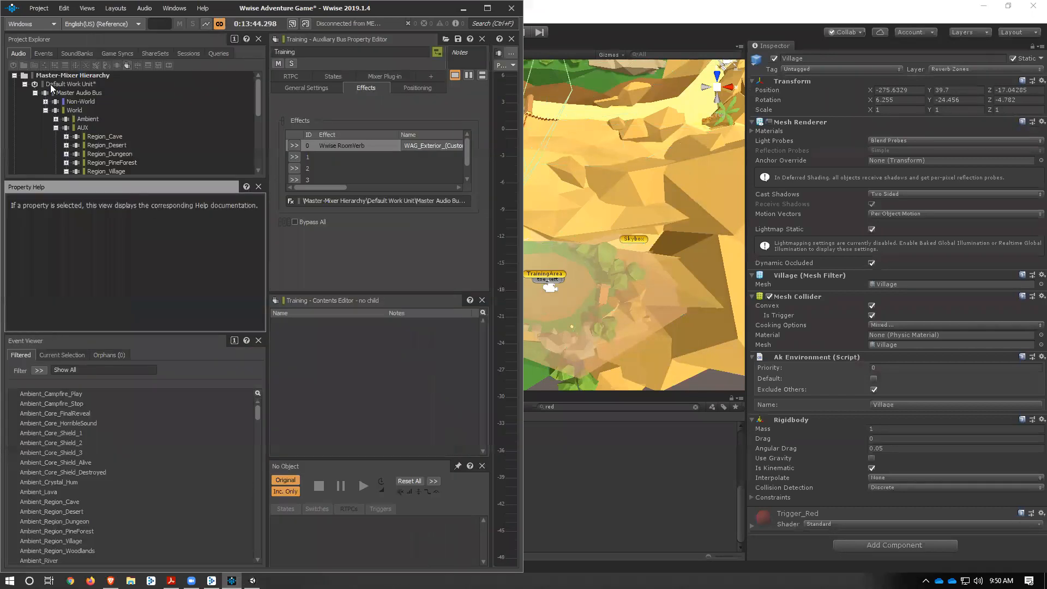
{"action": "scroll", "coordinate": [108, 140], "scroll_direction": "down", "scroll_amount": 2}
{"action": "left_click", "coordinate": [107, 137]}
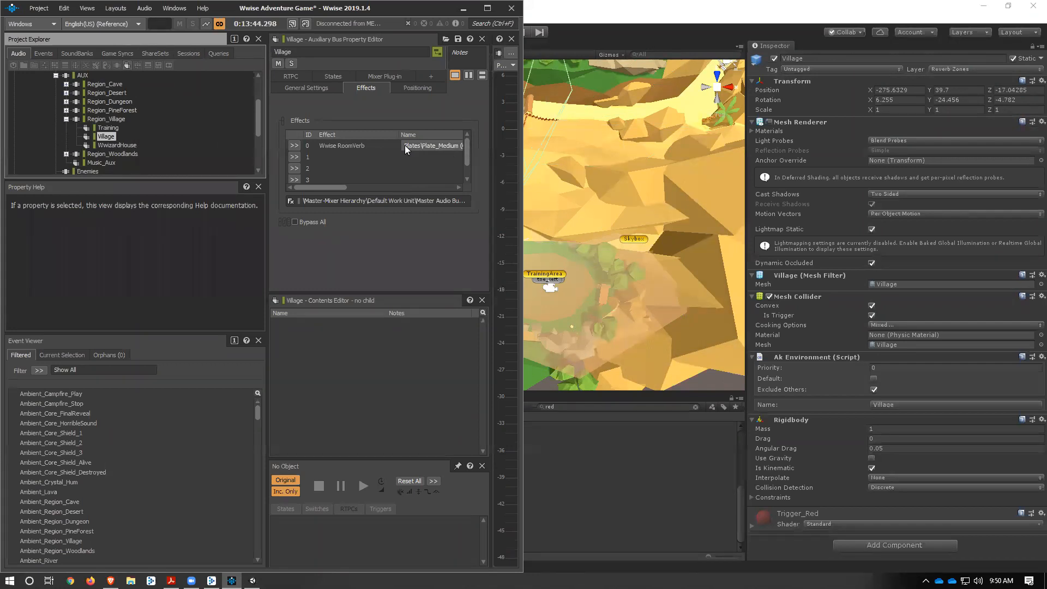
{"action": "left_click", "coordinate": [668, 27]}
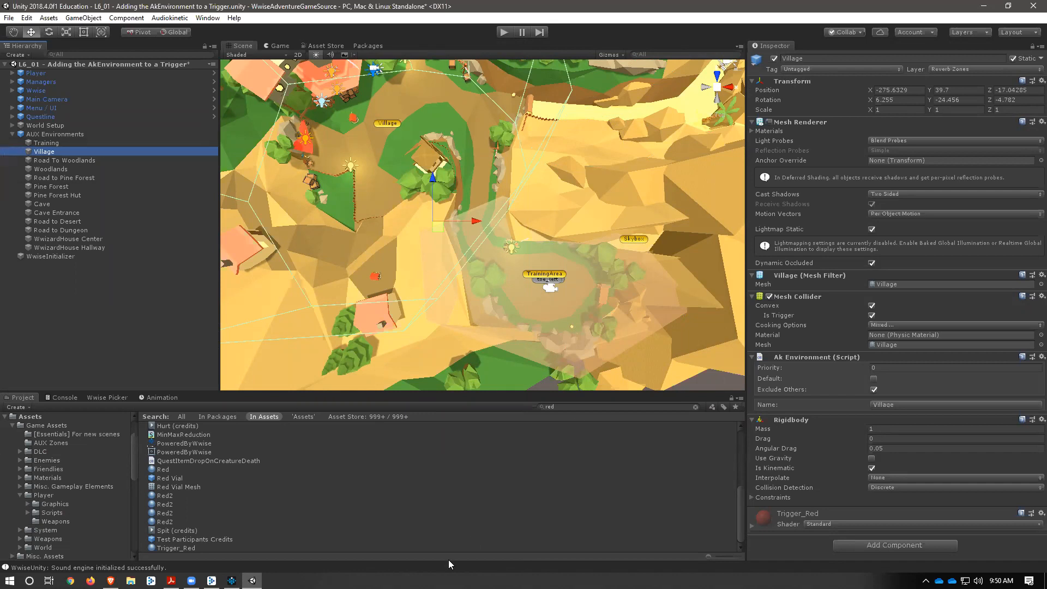
Step: Switch to the Wwise profiler and set the Voices Graph object filter to the Region_Village bus
{"action": "left_click", "coordinate": [232, 581]}
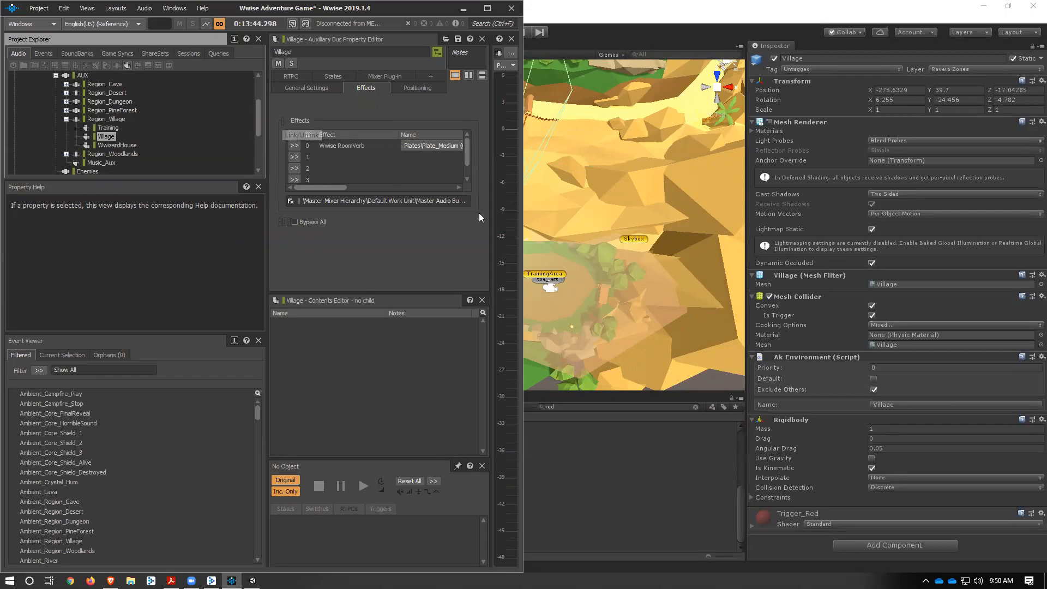
{"action": "key", "text": "F6"}
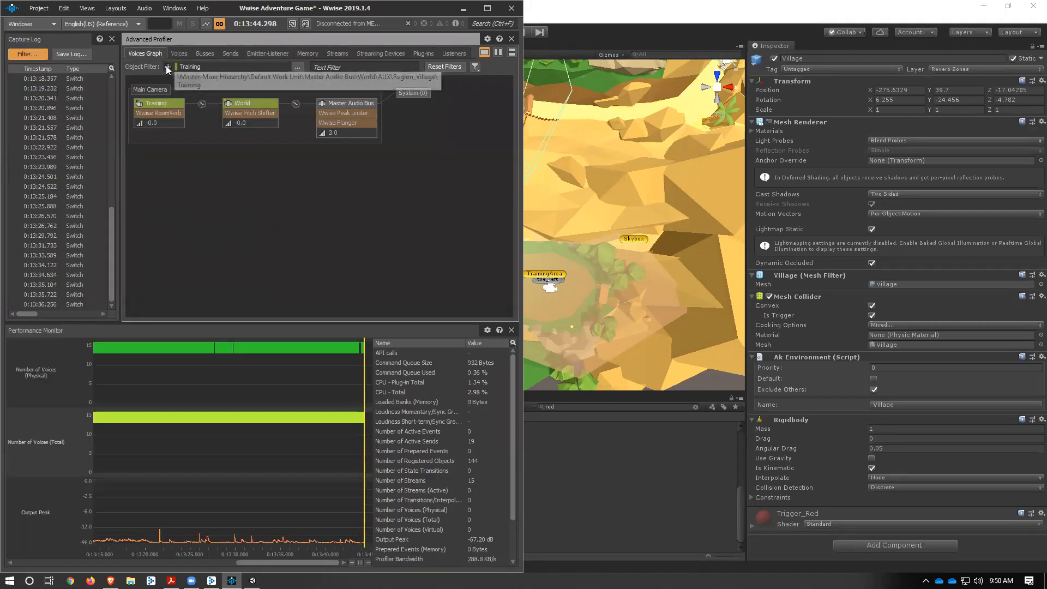
{"action": "left_click", "coordinate": [297, 67]}
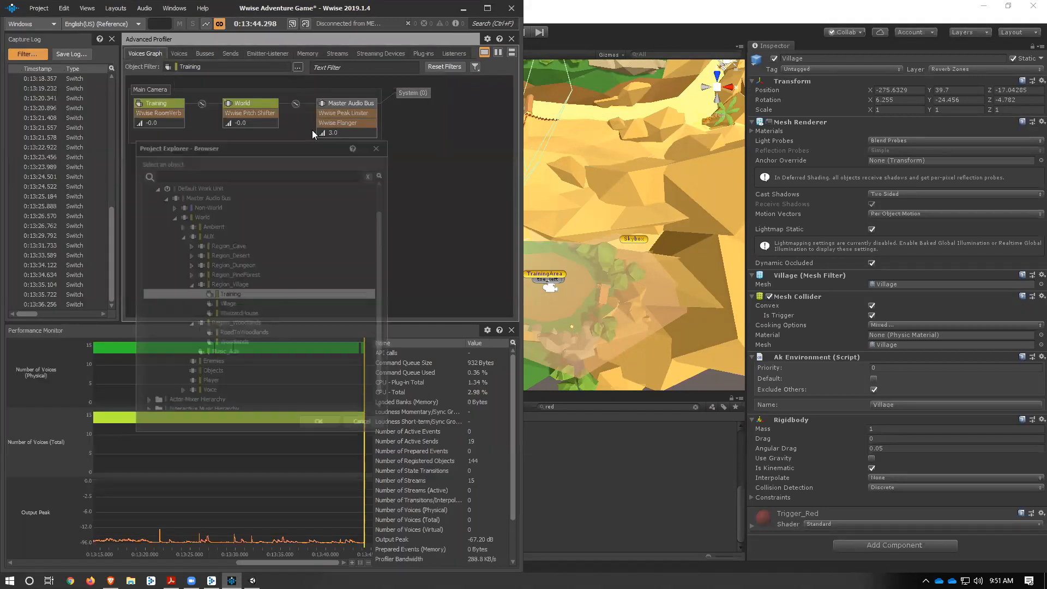
{"action": "left_click", "coordinate": [226, 285]}
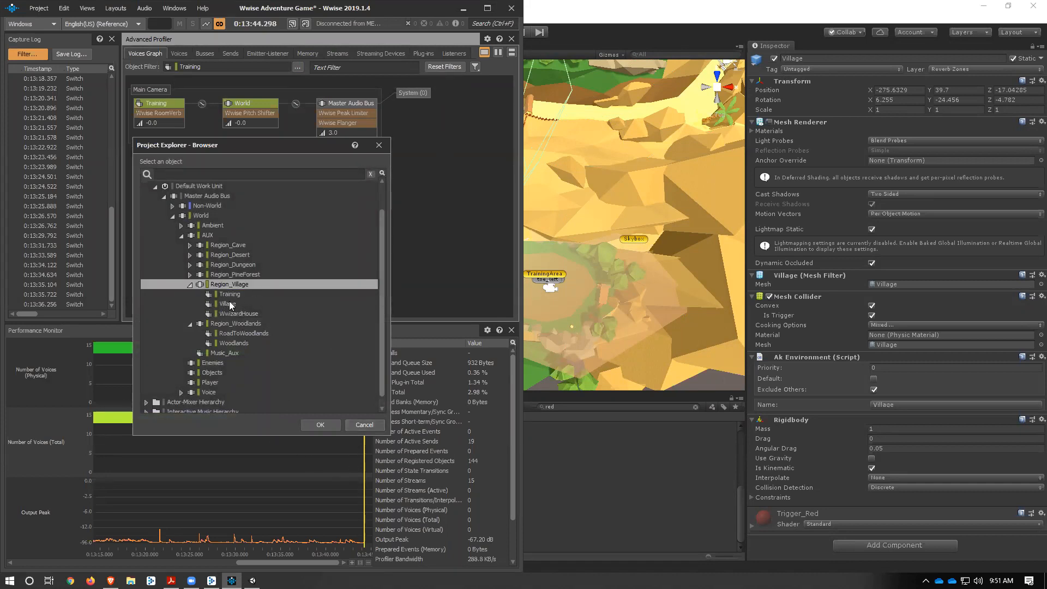
{"action": "left_click", "coordinate": [320, 425]}
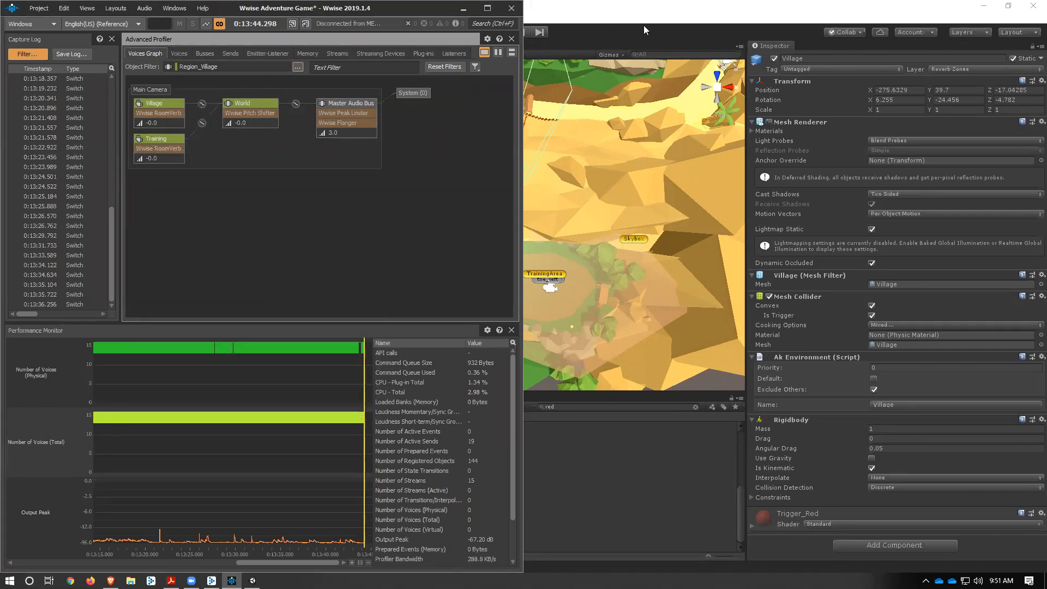
Step: Arrange the Unity window side by side with Wwise and start play mode
{"action": "left_click", "coordinate": [527, 21]}
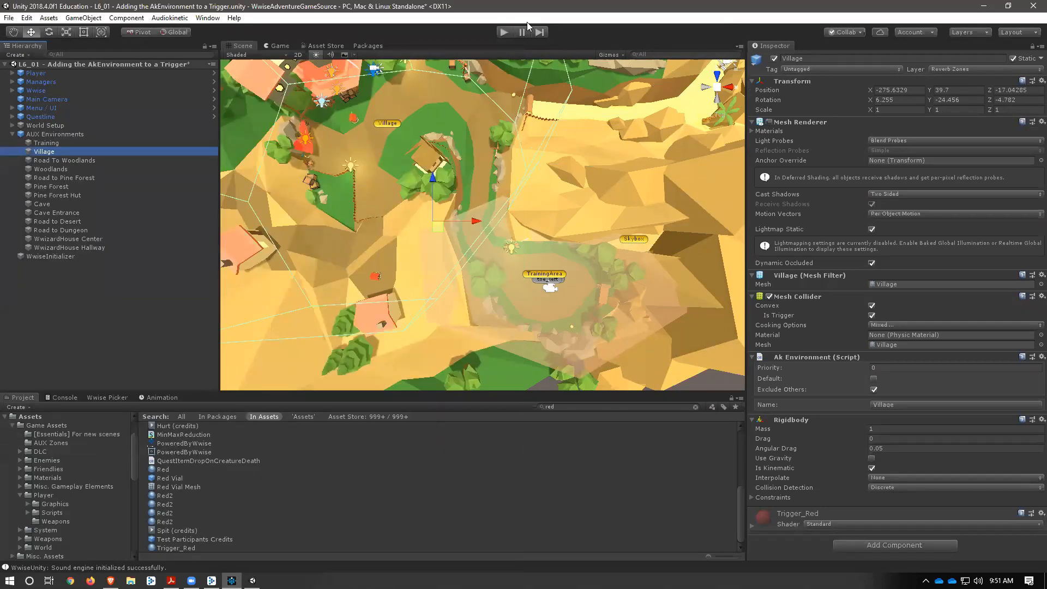
{"action": "key", "text": "super+Right"}
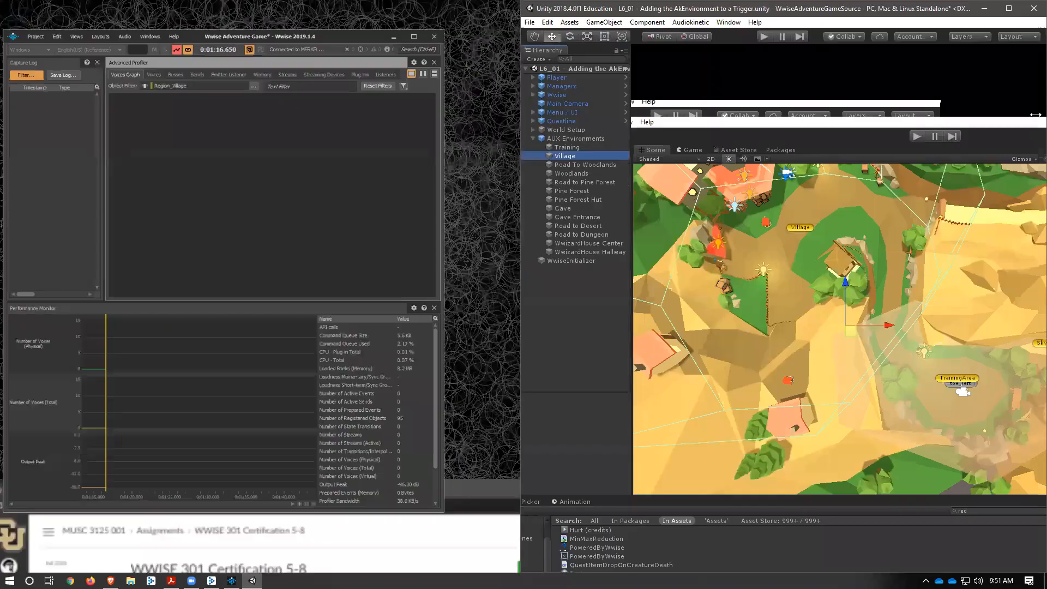
{"action": "key", "text": "Return"}
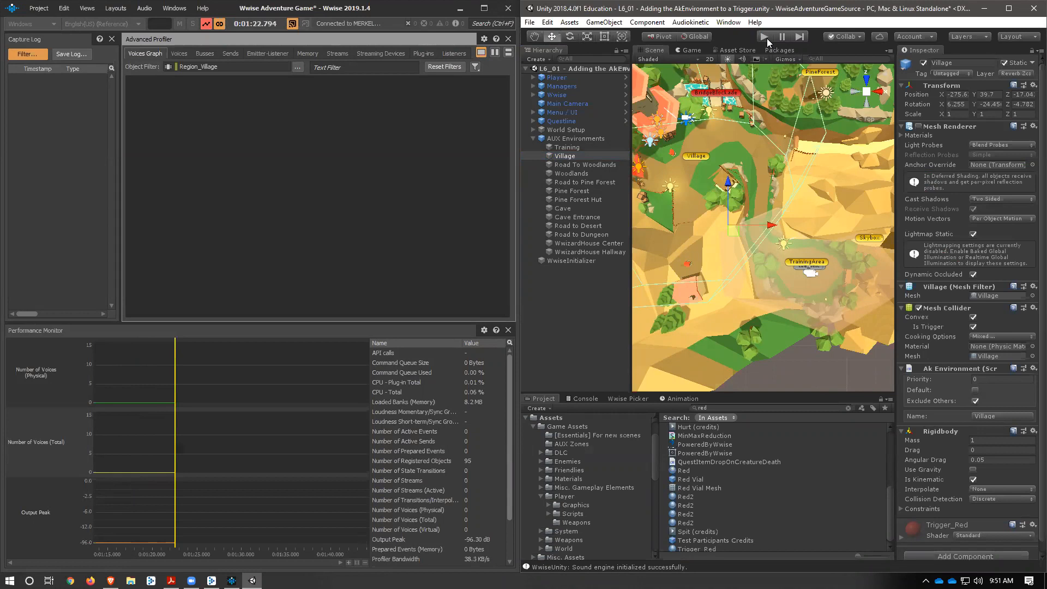
{"action": "key", "text": "ctrl+p"}
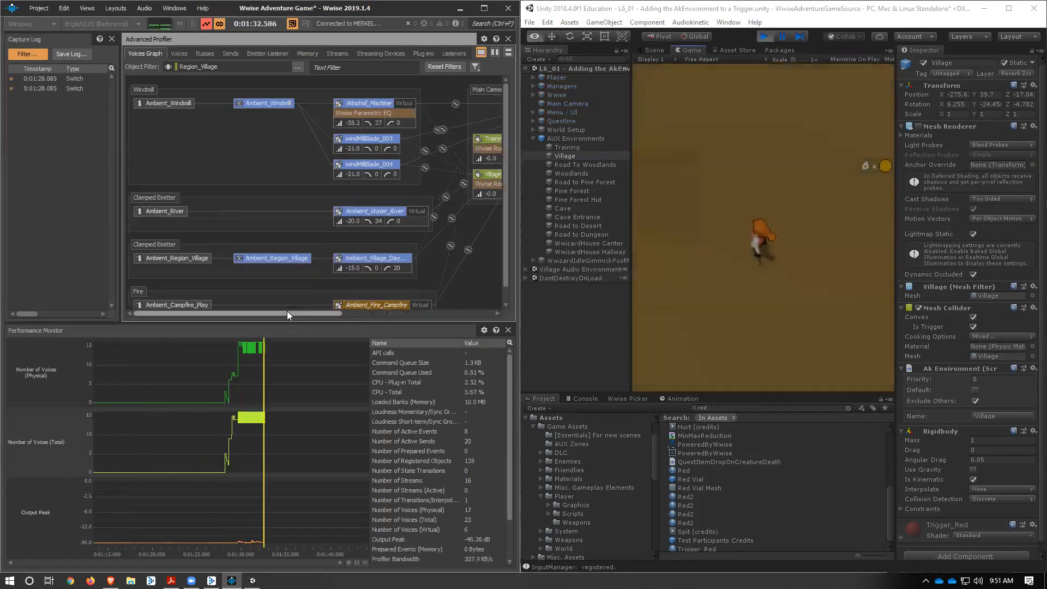
Step: Bring the Training and Village buses into view in the Voices Graph and run the character towards the village, monitoring both
{"action": "left_click_drag", "start_coordinate": [287, 313], "coordinate": [427, 332]}
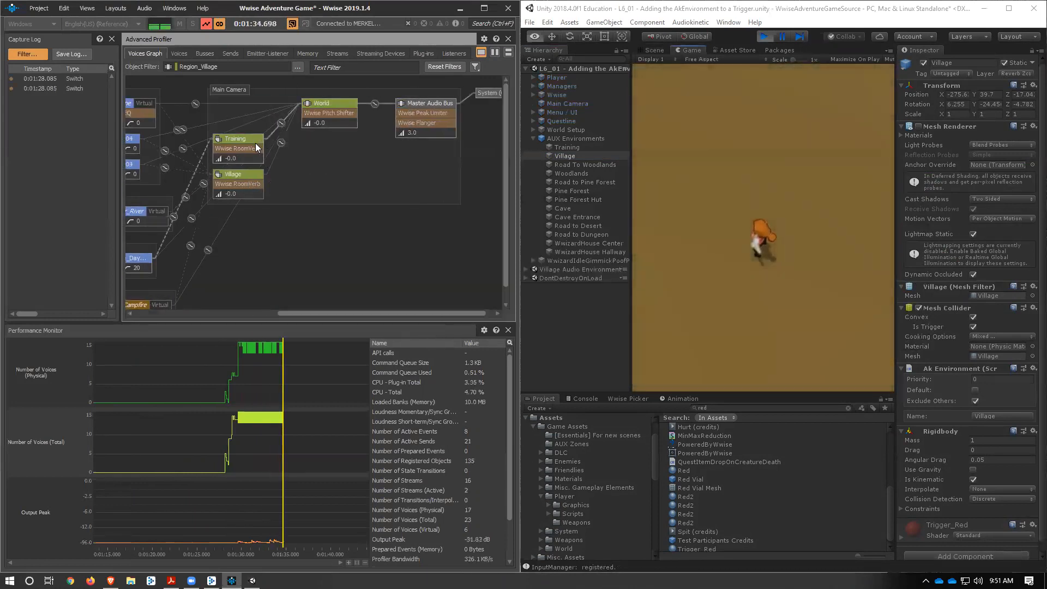
{"action": "left_click", "coordinate": [838, 239]}
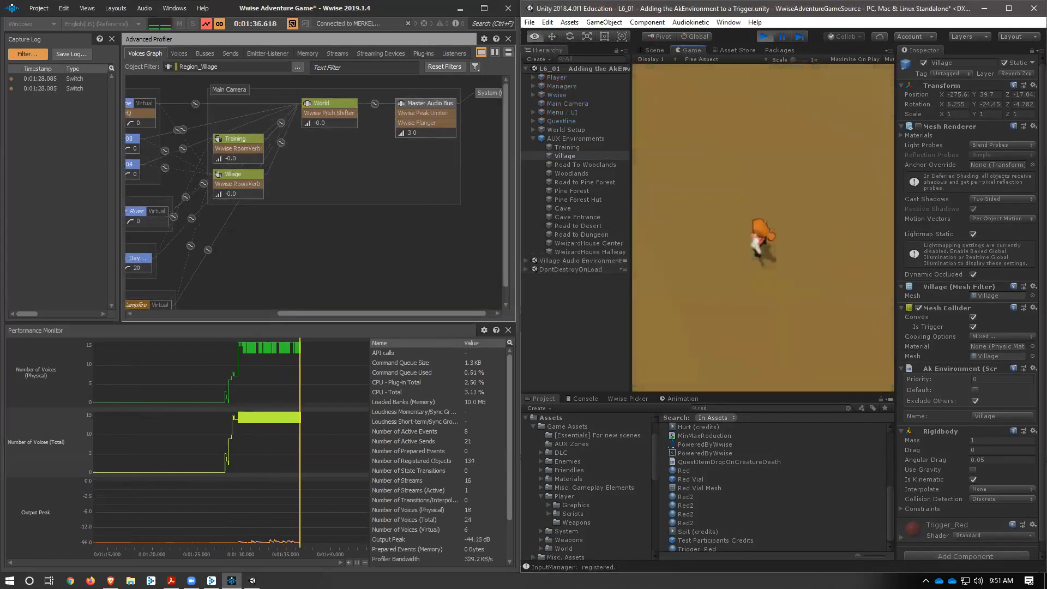
{"action": "key", "text": "w"}
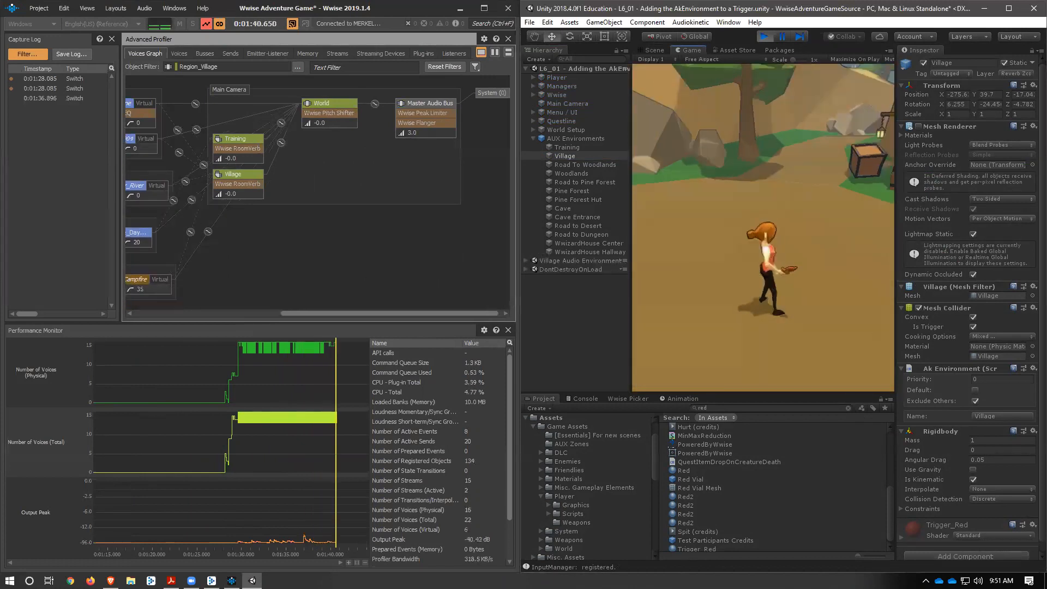
{"action": "key", "text": "w"}
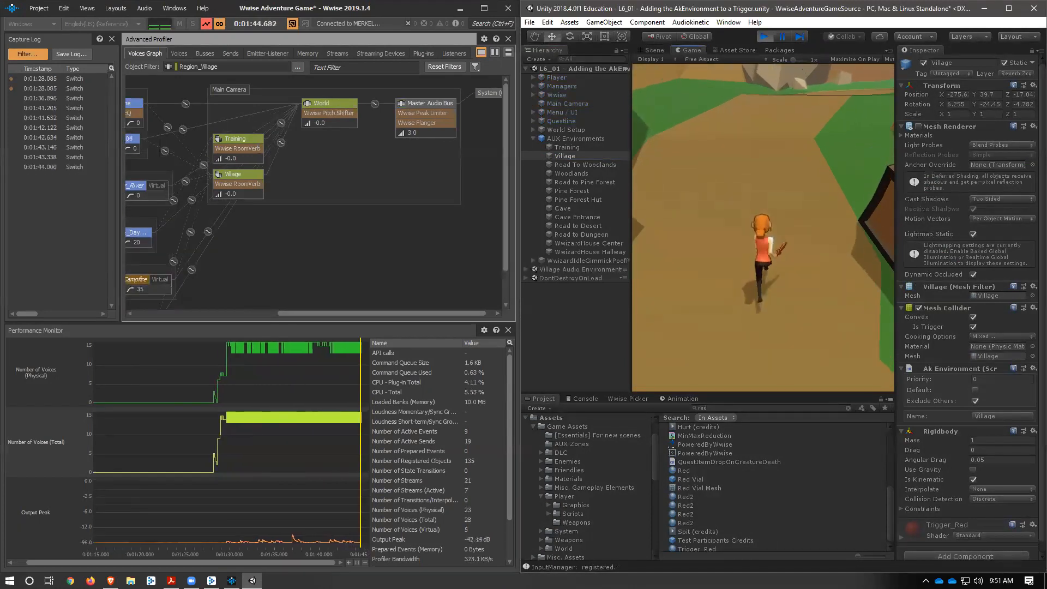
{"action": "key", "text": "w"}
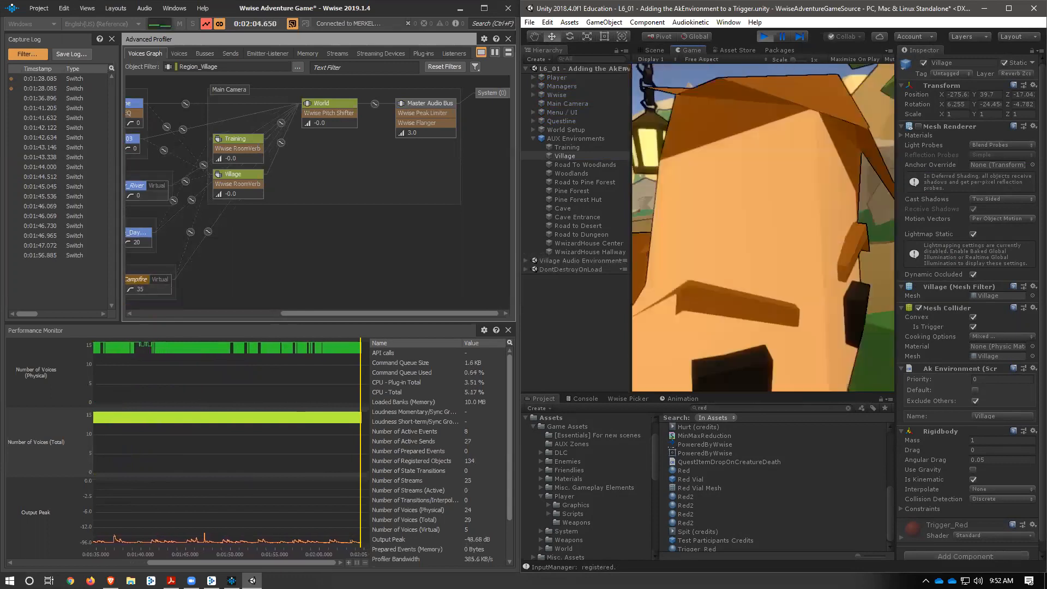
Step: Release the cursor from the game, return to the Scene view and stop play mode
{"action": "key", "text": "Escape"}
{"action": "left_click", "coordinate": [758, 48]}
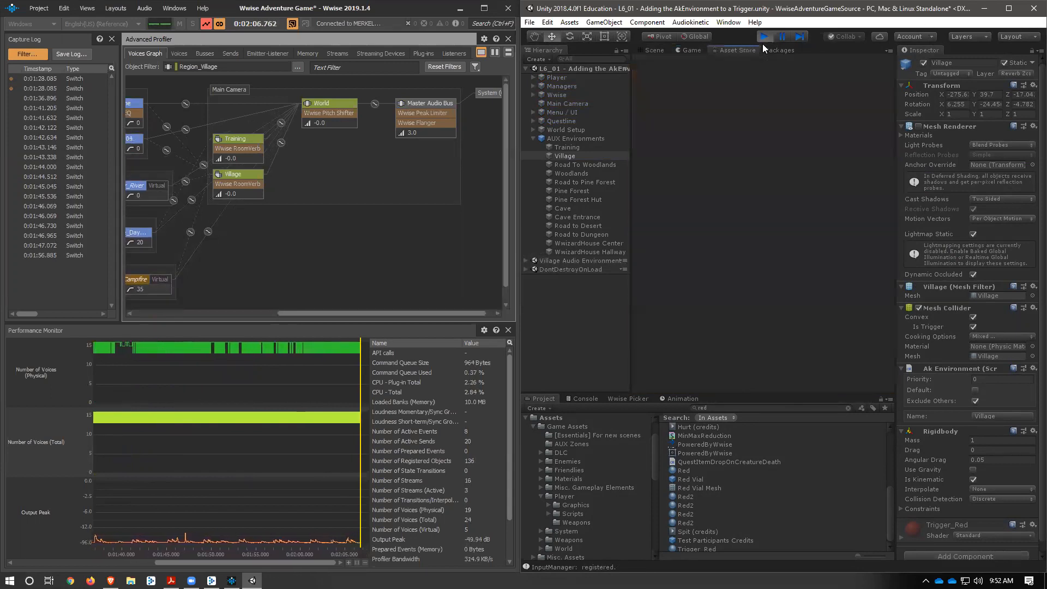
{"action": "left_click", "coordinate": [657, 50]}
{"action": "key", "text": "ctrl+p"}
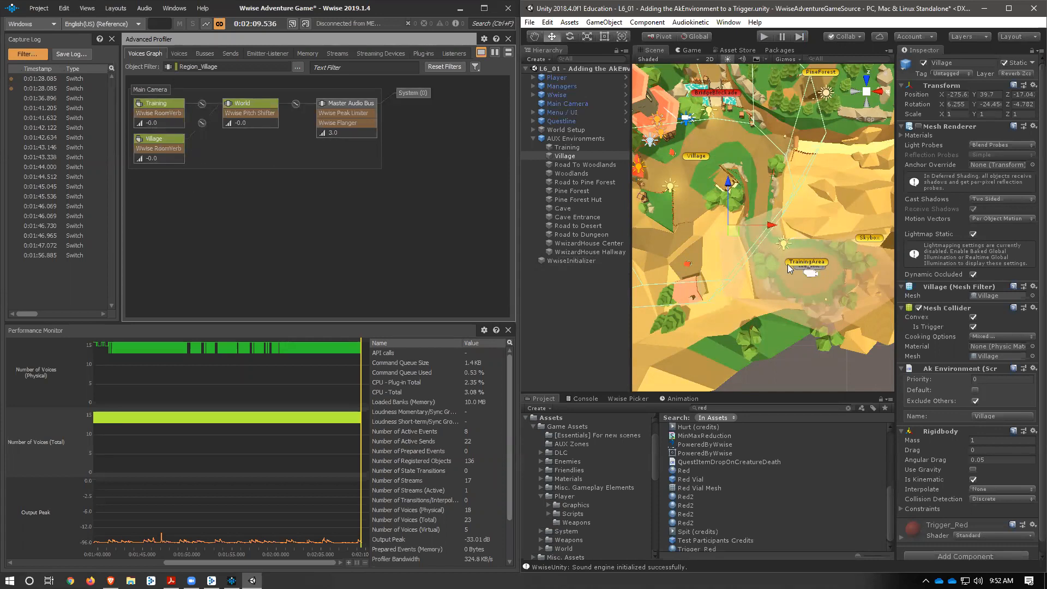
Step: Examine up close where the Village zone overlaps the Training zone in the scene
{"action": "scroll", "coordinate": [767, 239], "scroll_direction": "up", "scroll_amount": 8}
{"action": "middle_click_drag", "start_coordinate": [765, 242], "coordinate": [809, 276]}
{"action": "middle_click_drag", "start_coordinate": [784, 332], "coordinate": [773, 275]}
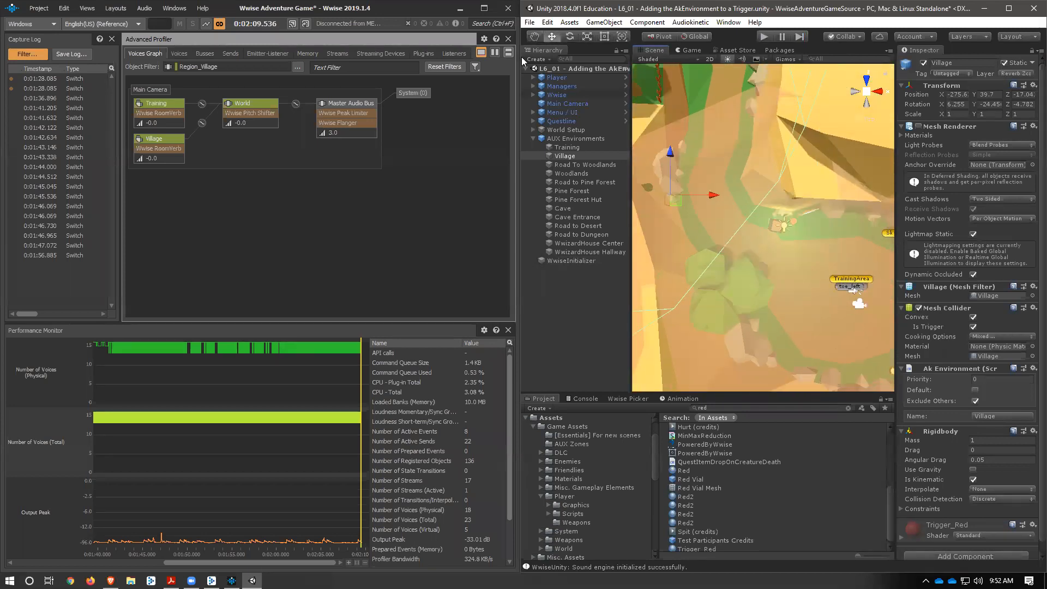
{"action": "left_click", "coordinate": [361, 285]}
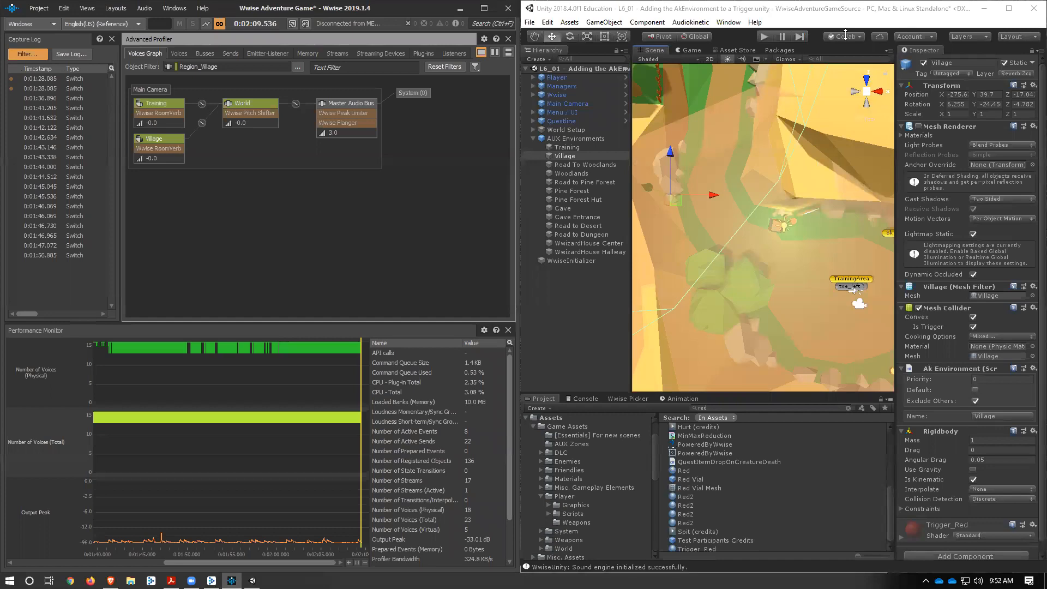
Step: Maximize the Unity window and select the Training zone to review its AkEnvironment settings
{"action": "left_click_drag", "start_coordinate": [845, 34], "coordinate": [731, 0]}
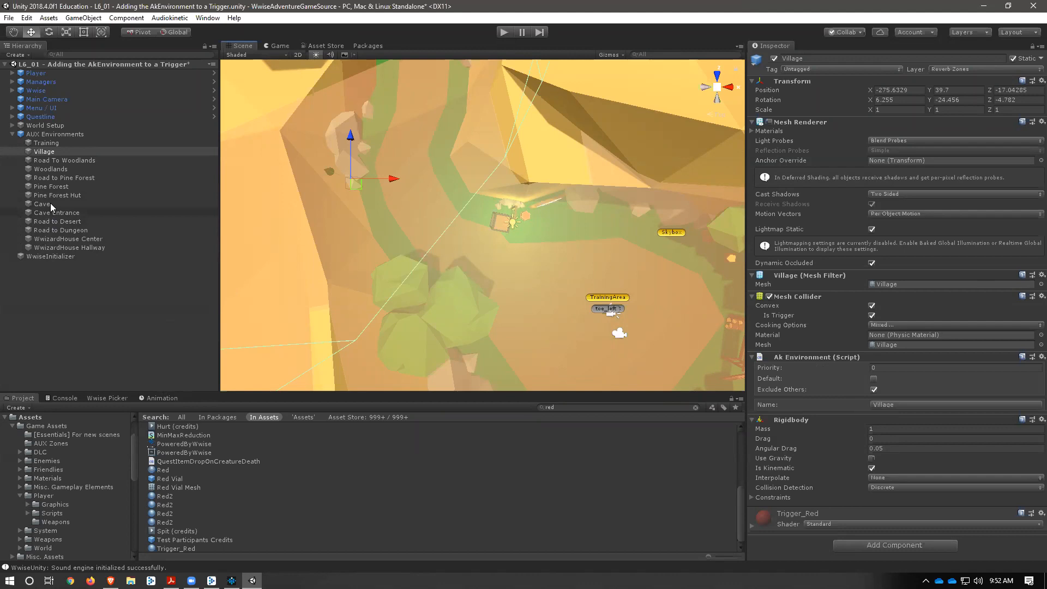
{"action": "left_click", "coordinate": [68, 141]}
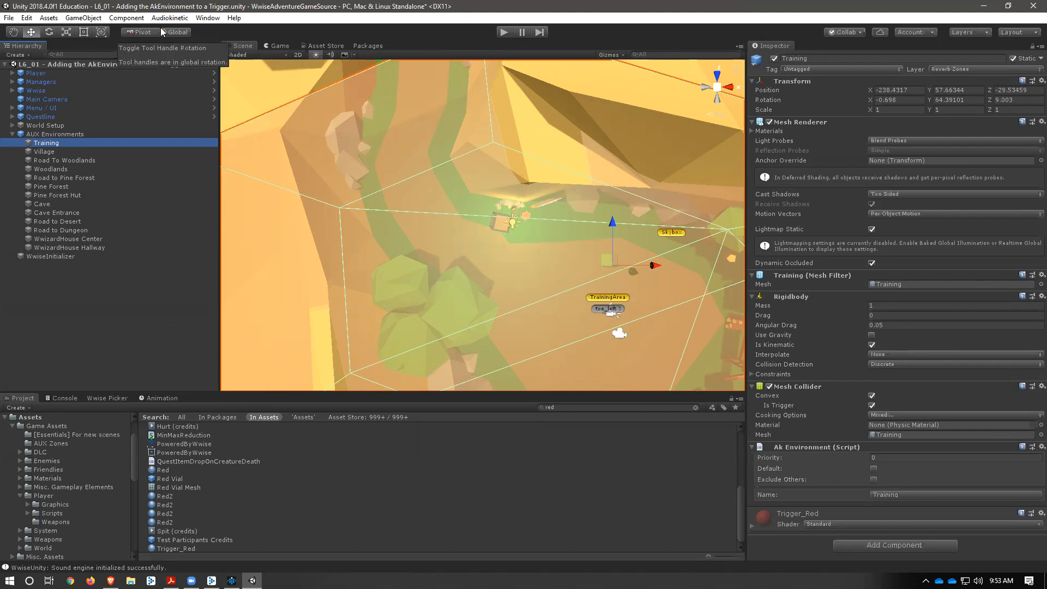
{"action": "left_click", "coordinate": [473, 21]}
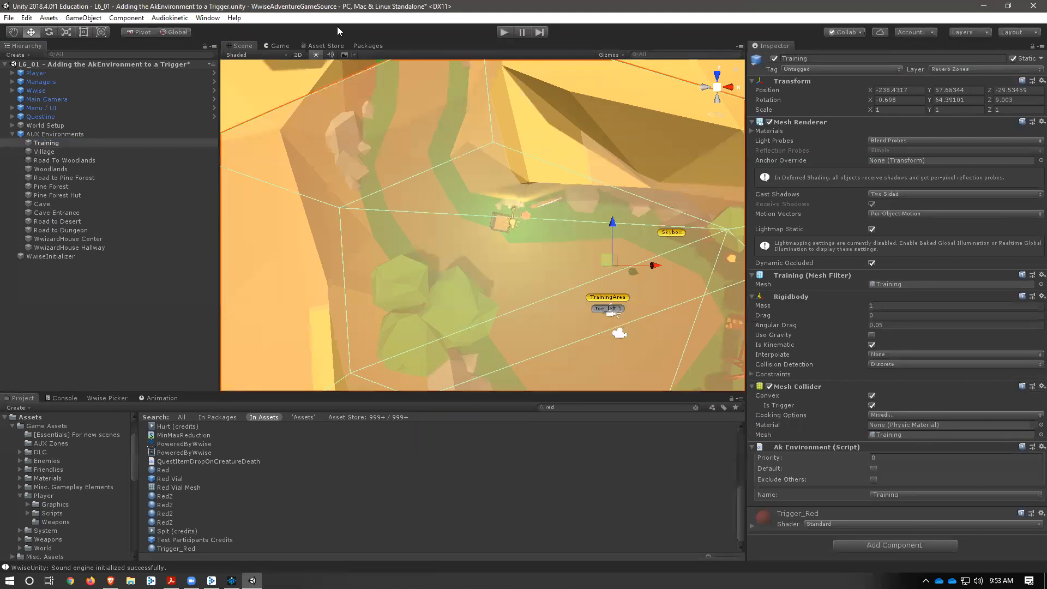
Step: Open the Wwise certification scene "L6_02 - Creating an Aux Environment"
{"action": "left_click", "coordinate": [169, 17]}
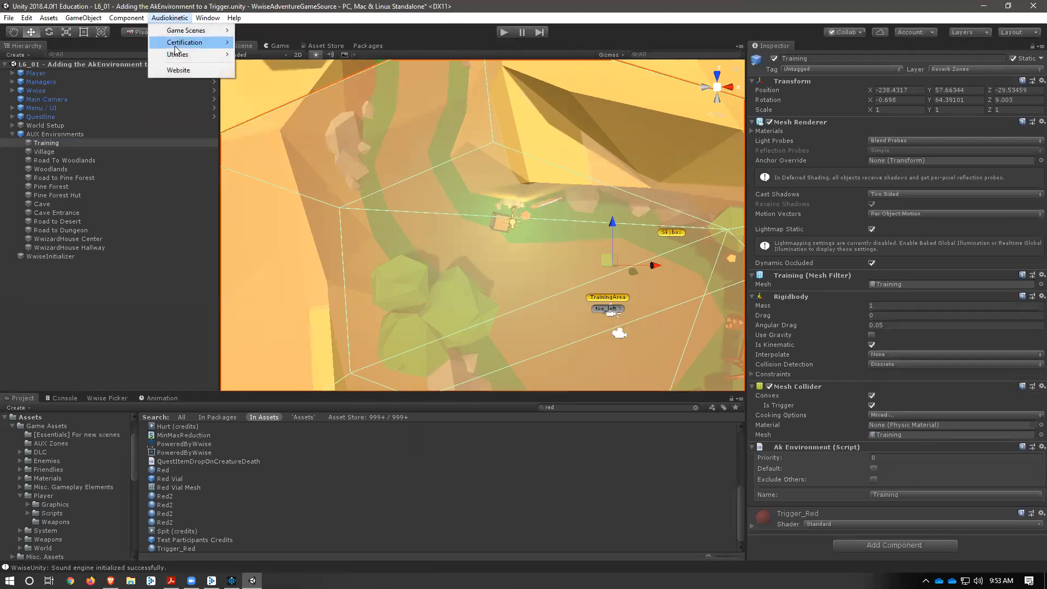
{"action": "mouse_move", "coordinate": [180, 42]}
{"action": "mouse_move", "coordinate": [283, 42]}
{"action": "mouse_move", "coordinate": [365, 102]}
{"action": "left_click", "coordinate": [469, 115]}
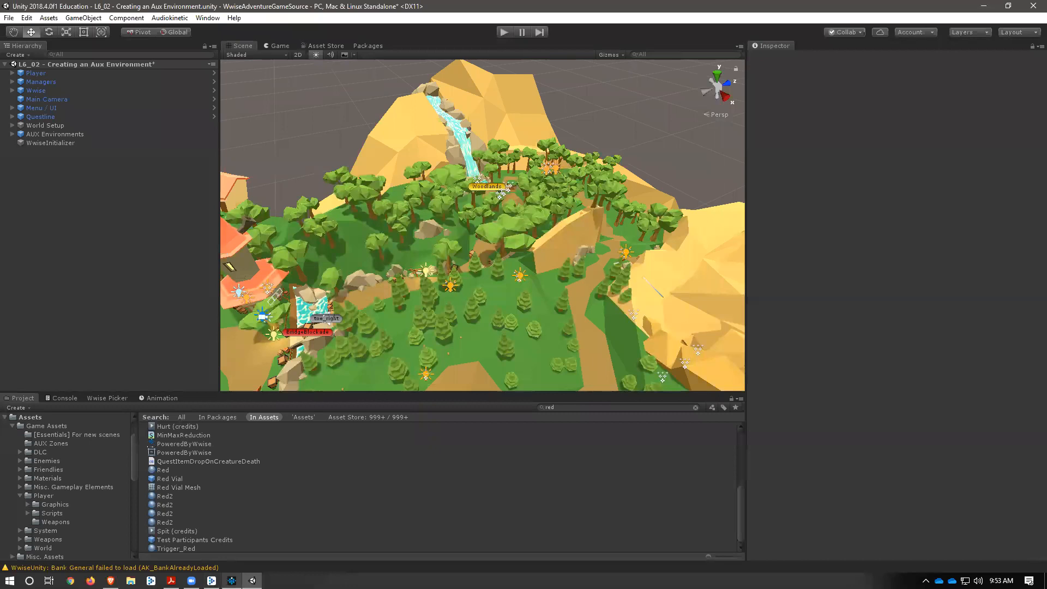
Step: Switch to Wwise, restore its window to the wider floating size and show the Designer layout
{"action": "left_click", "coordinate": [232, 581]}
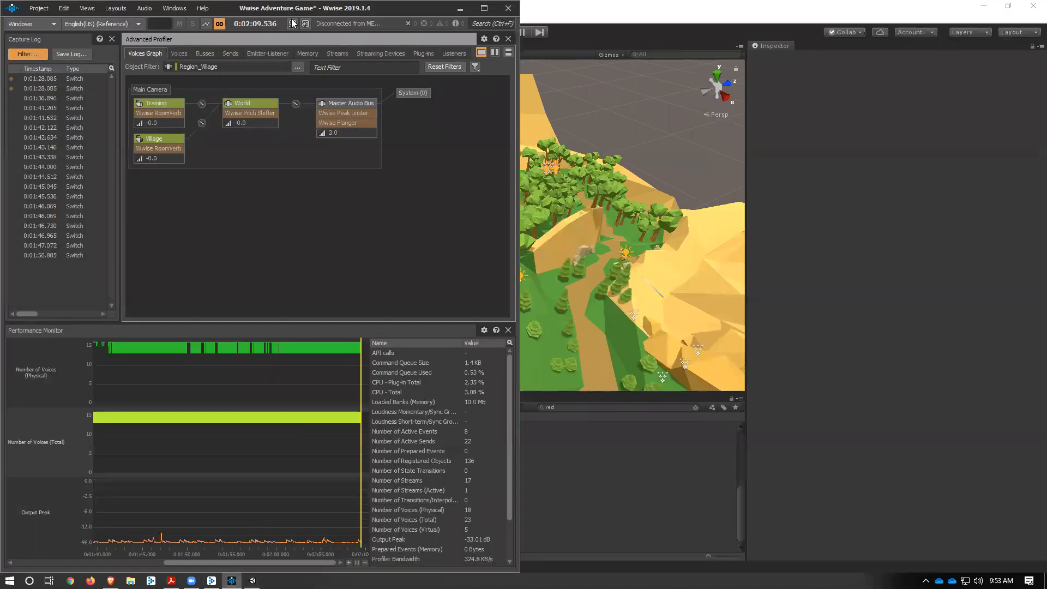
{"action": "left_click_drag", "start_coordinate": [245, 9], "coordinate": [274, 29]}
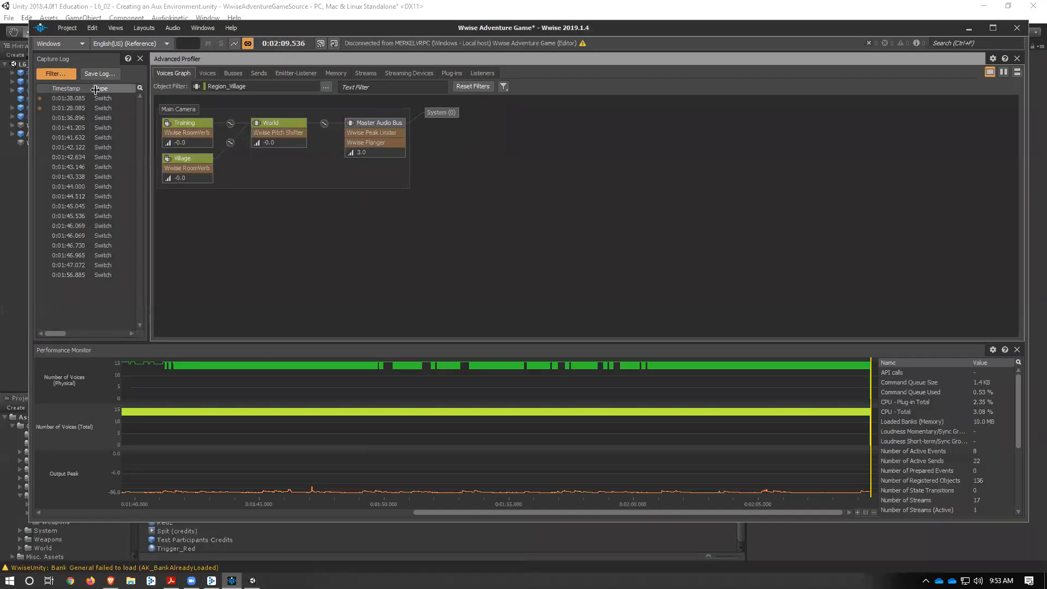
{"action": "key", "text": "F5"}
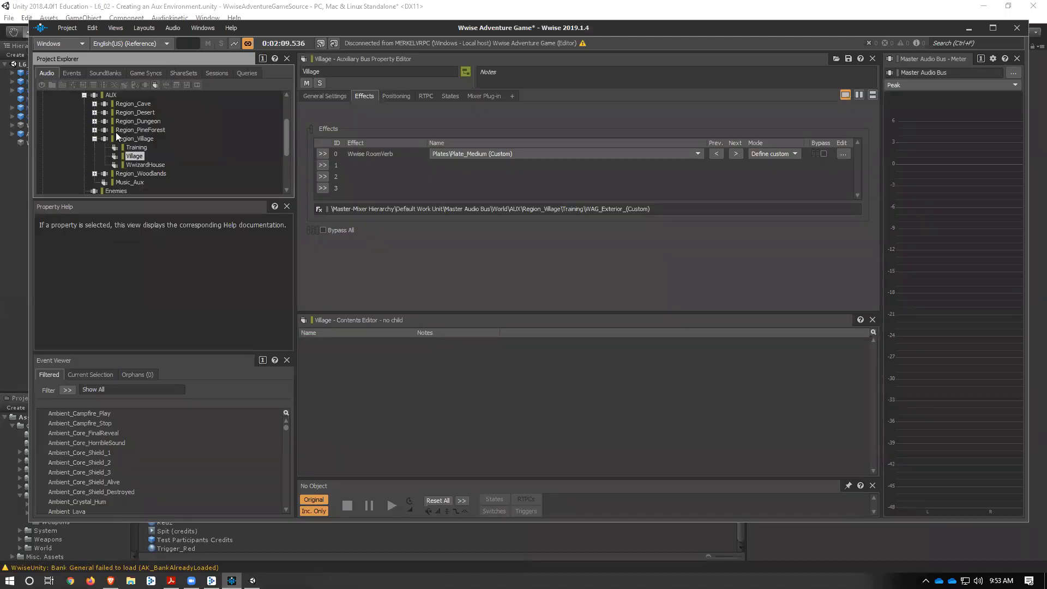
Step: Expand the Region_Woodlands bus in place of Region_Village and review the Effects of its Woodlands auxiliary bus
{"action": "left_click", "coordinate": [93, 138]}
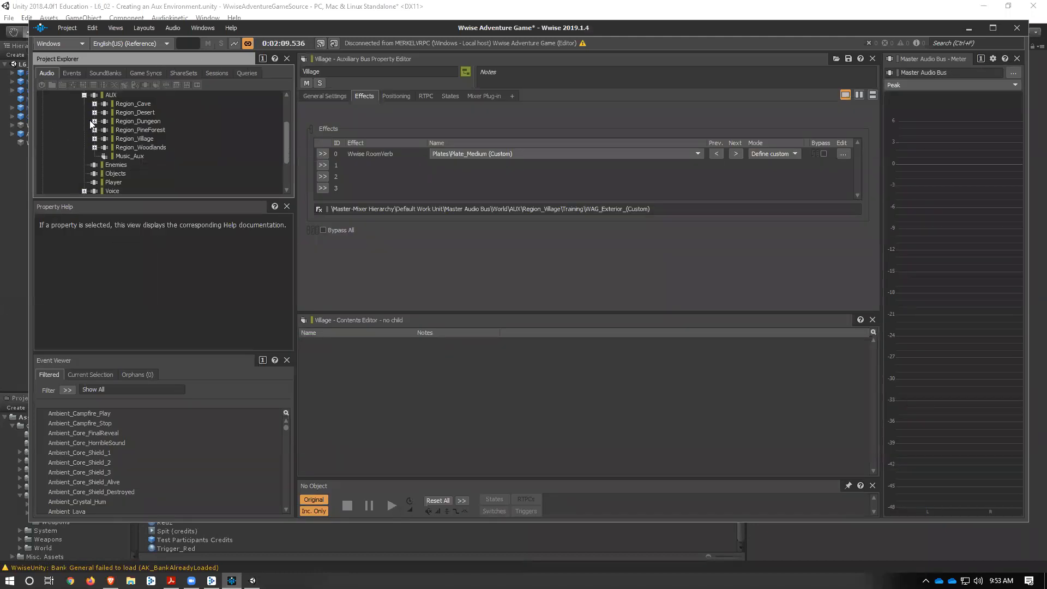
{"action": "left_click", "coordinate": [157, 147]}
{"action": "left_click", "coordinate": [94, 147]}
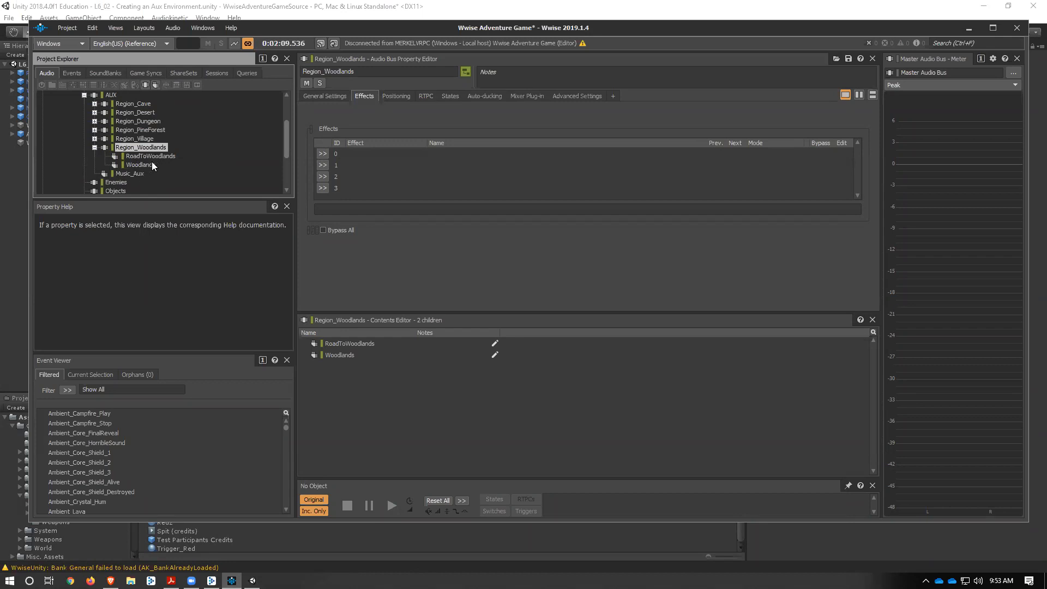
{"action": "left_click", "coordinate": [152, 163]}
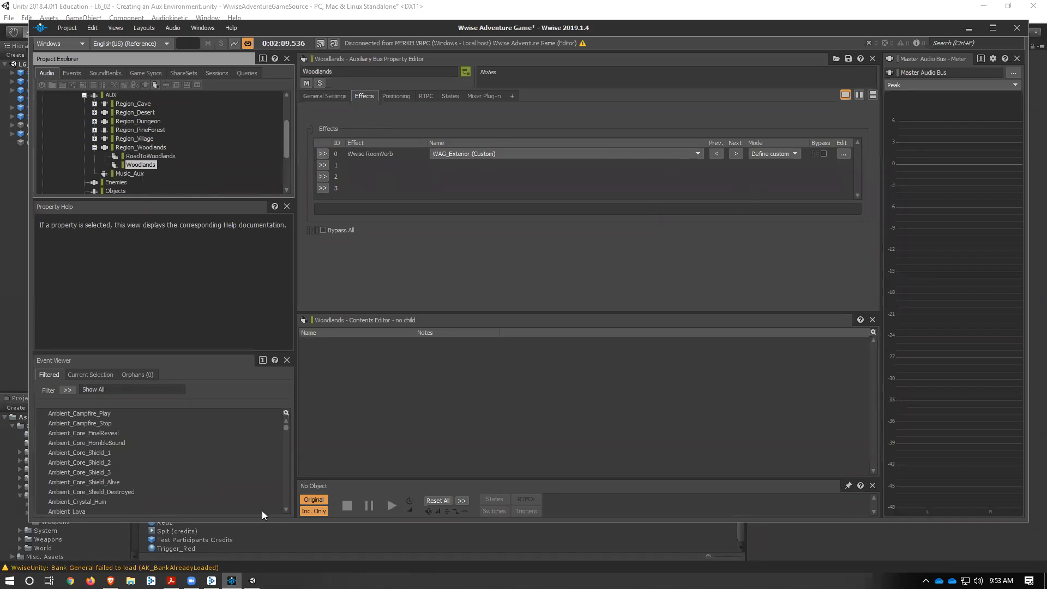
Step: Switch to Unity, play the L6_02 scene and attack near the rocks beside the road to hear the reverb
{"action": "left_click", "coordinate": [420, 551]}
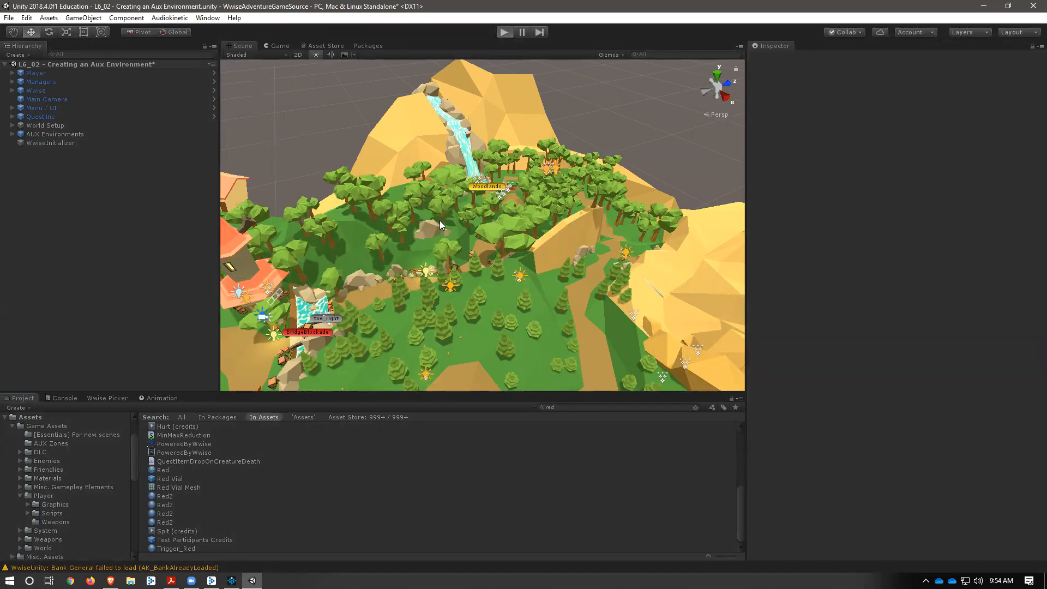
{"action": "key", "text": "ctrl+p"}
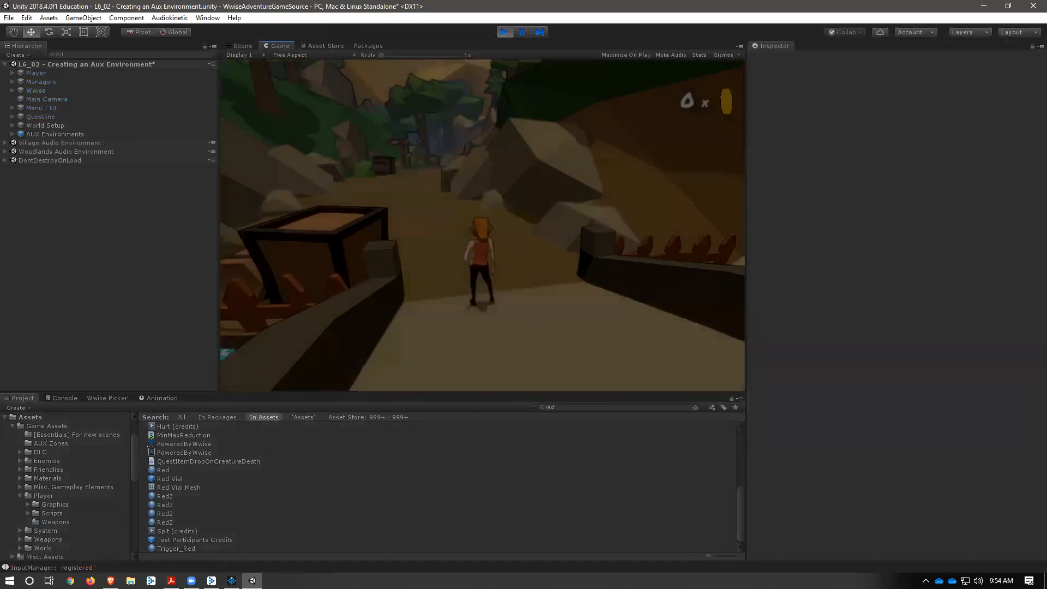
{"action": "key", "text": "w"}
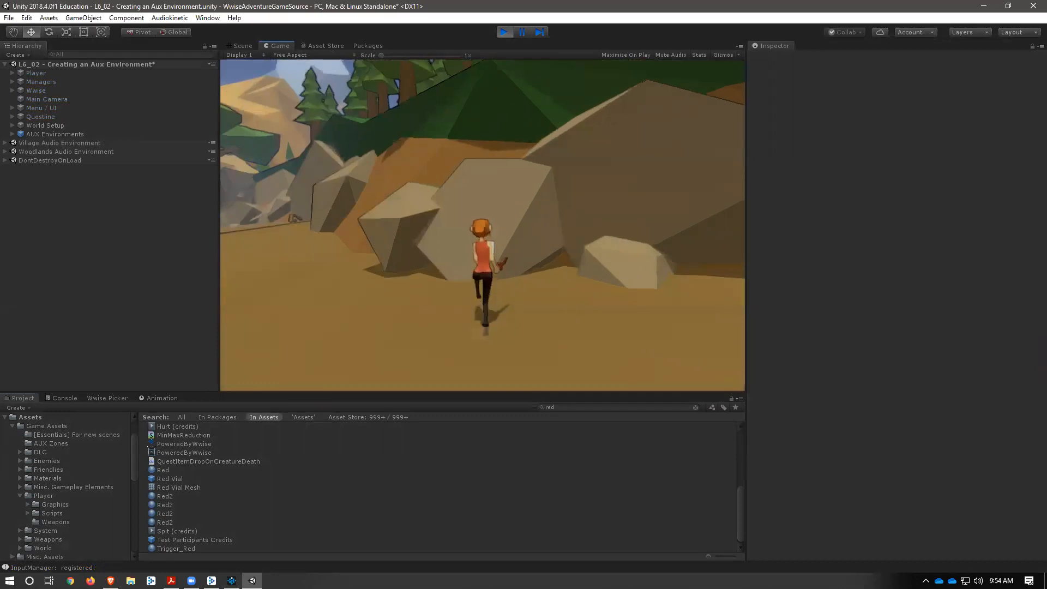
{"action": "left_click", "coordinate": [482, 225]}
{"action": "left_click", "coordinate": [482, 225]}
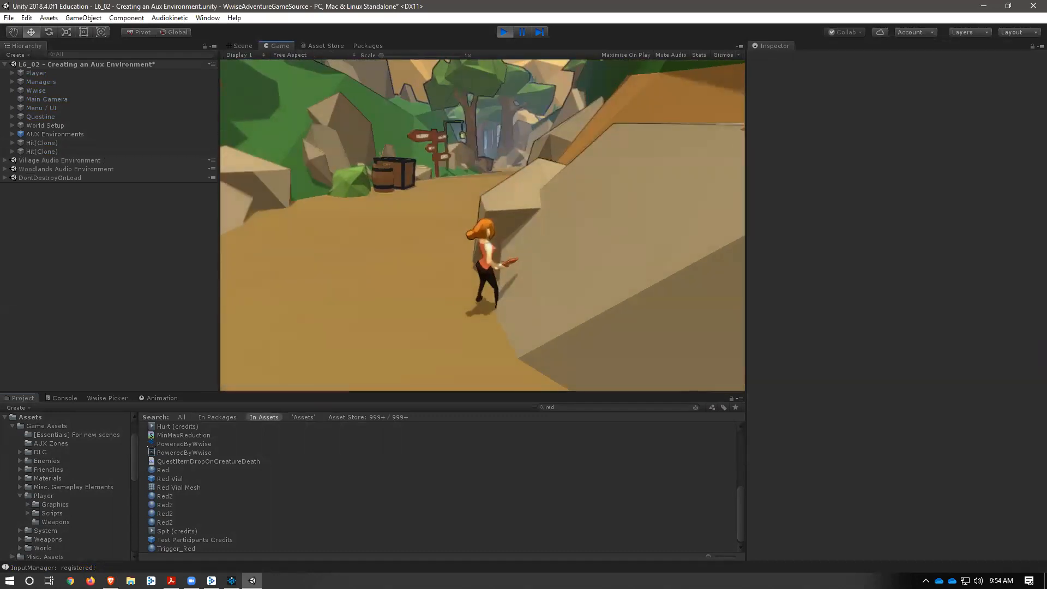
Step: Run the character along the road from the village into the Woodlands region
{"action": "key", "text": "w"}
{"action": "key", "text": "w"}
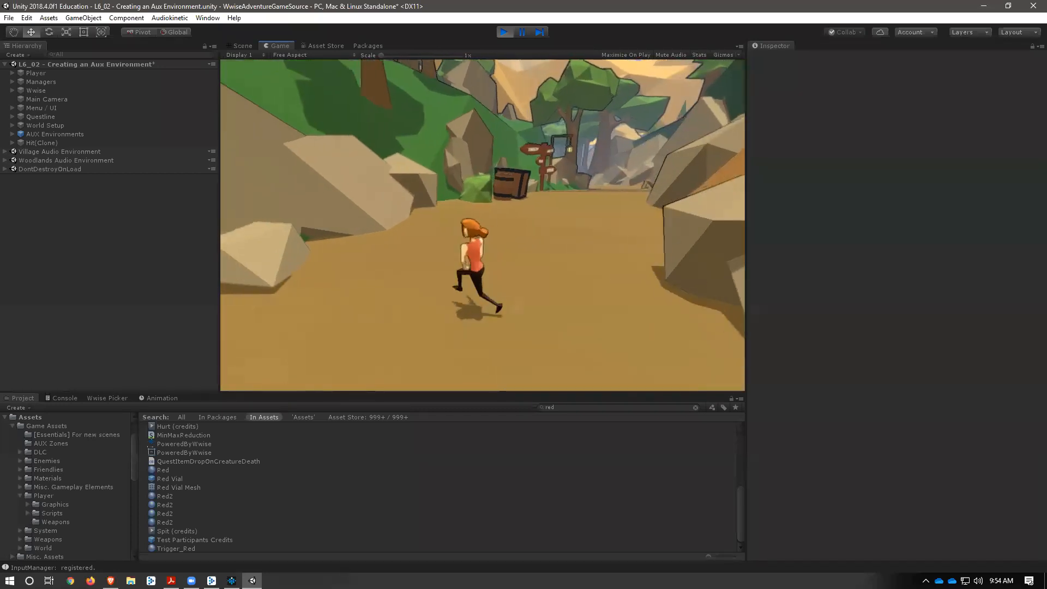
{"action": "key", "text": "w"}
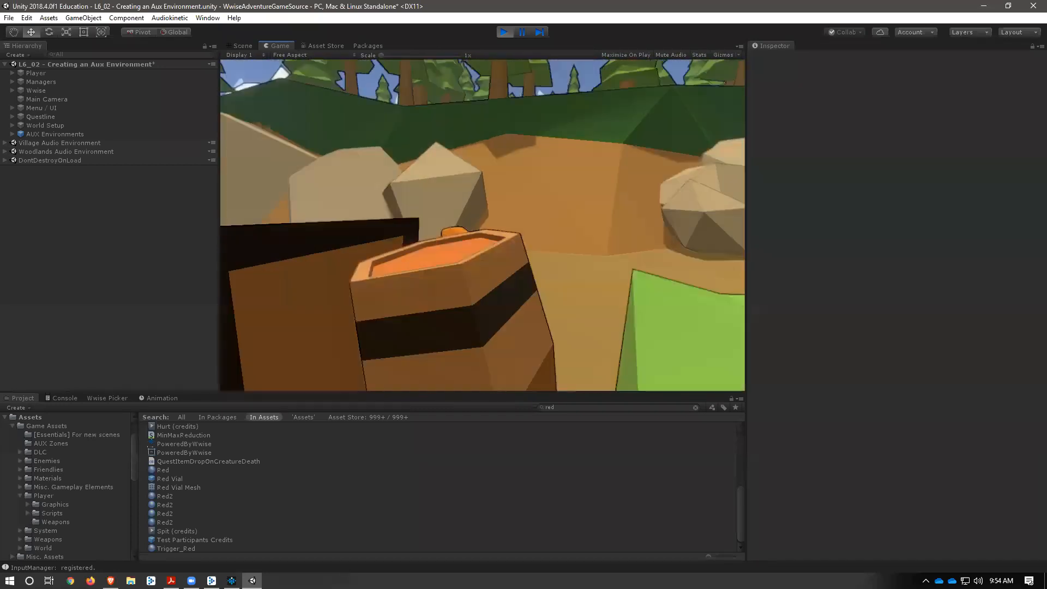
{"action": "key", "text": "w"}
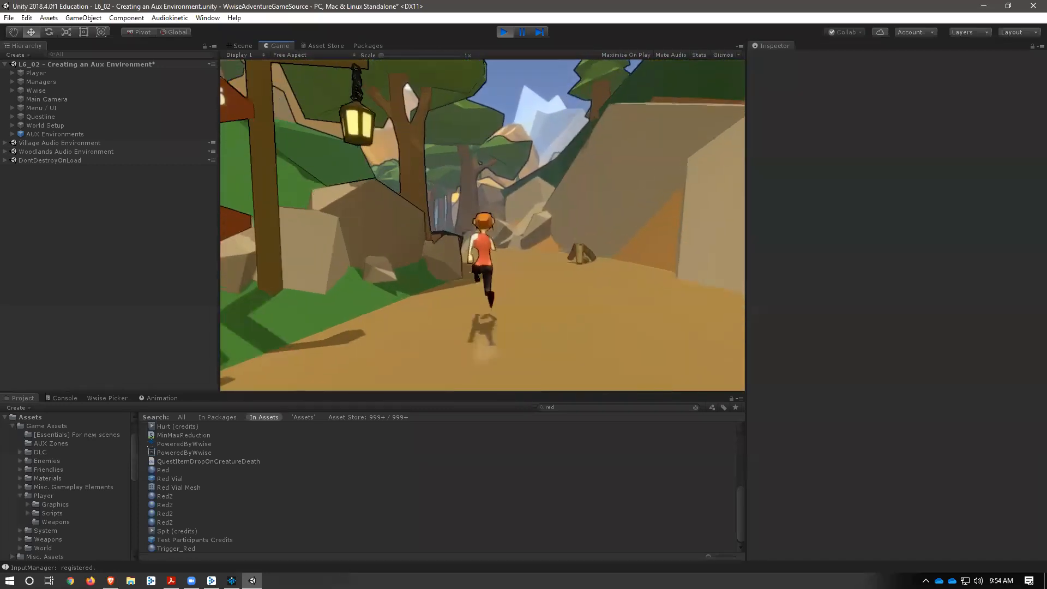
{"action": "key", "text": "w"}
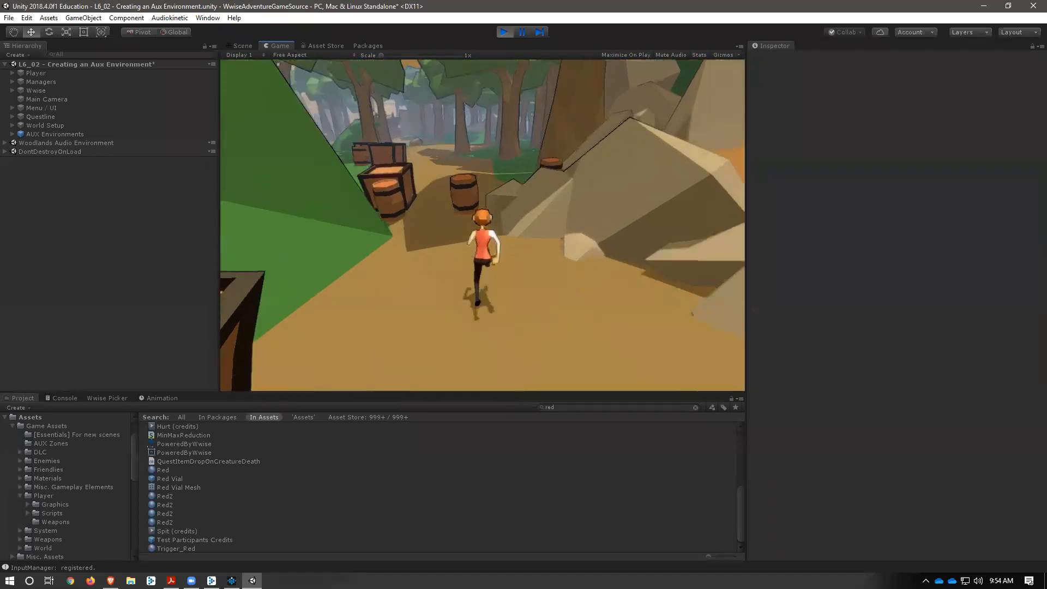
{"action": "key", "text": "w"}
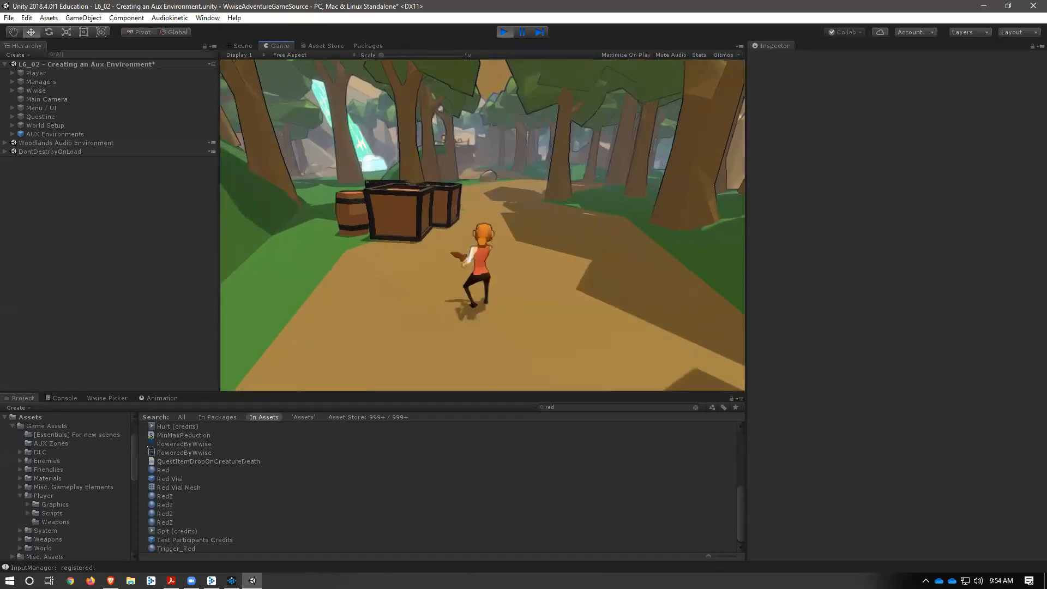
{"action": "key", "text": "w"}
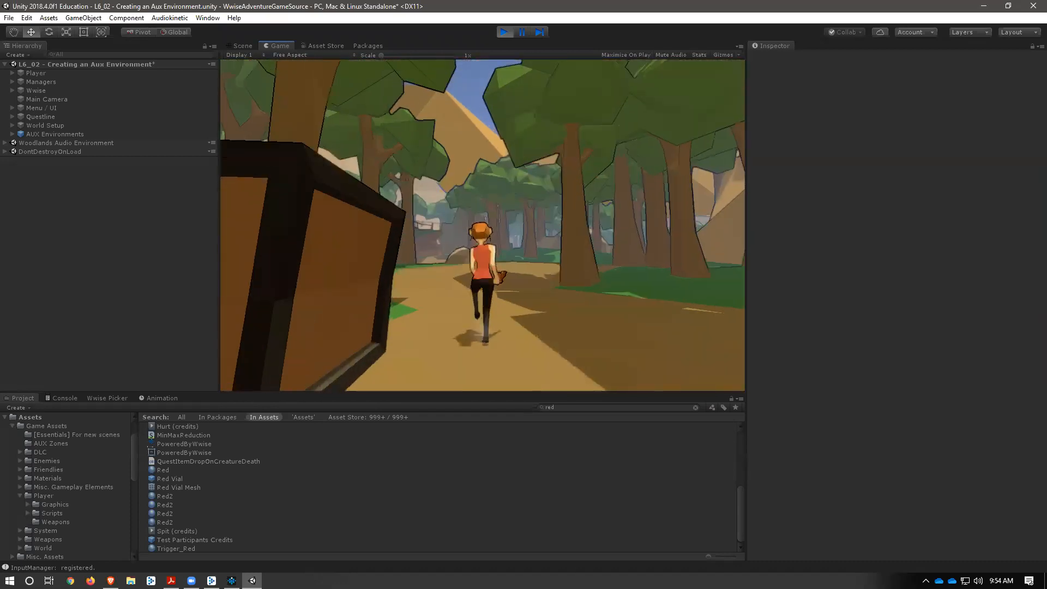
{"action": "key", "text": "w"}
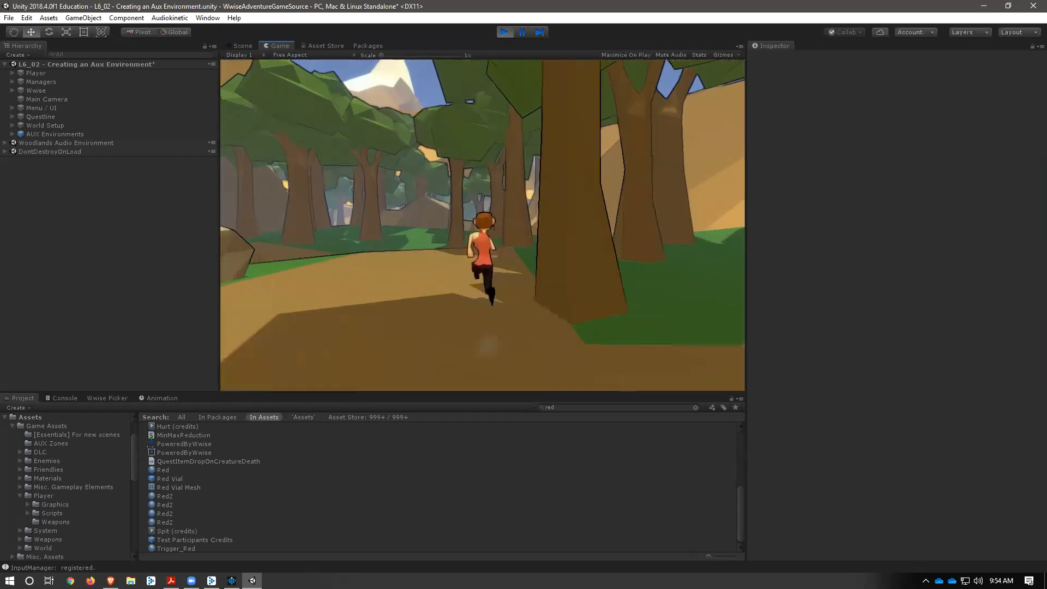
Step: Attack a tree in the Woodlands to check for environmental reverb, and quit the running game
{"action": "key", "text": "w"}
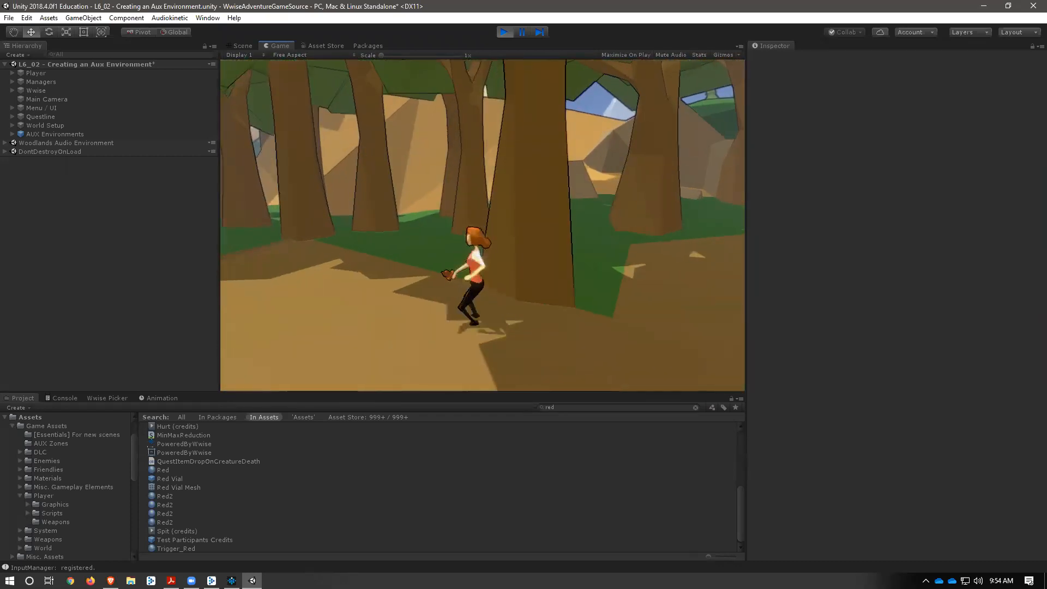
{"action": "key", "text": "w"}
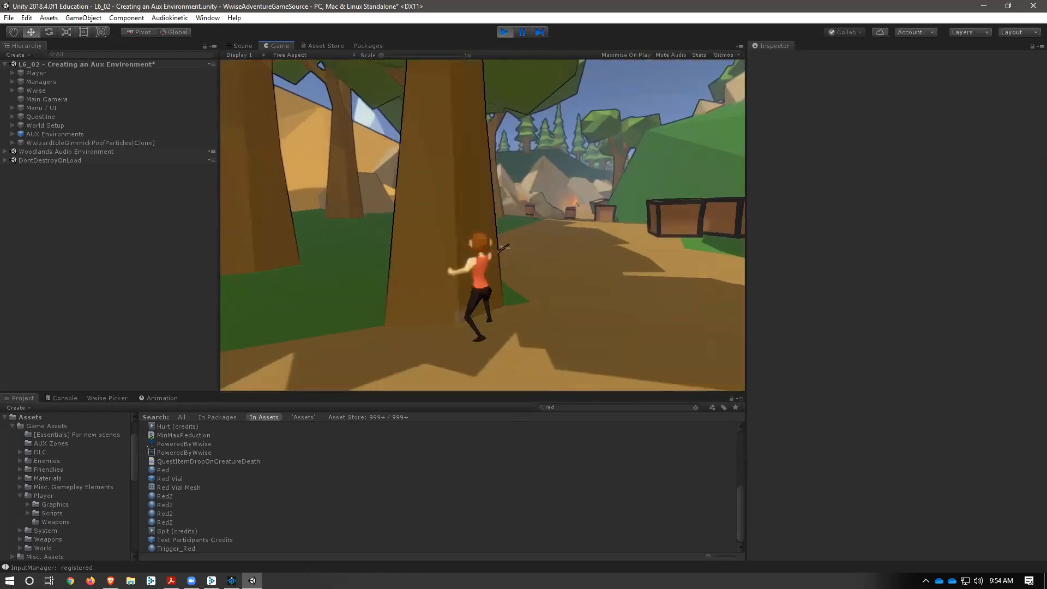
{"action": "key", "text": "w"}
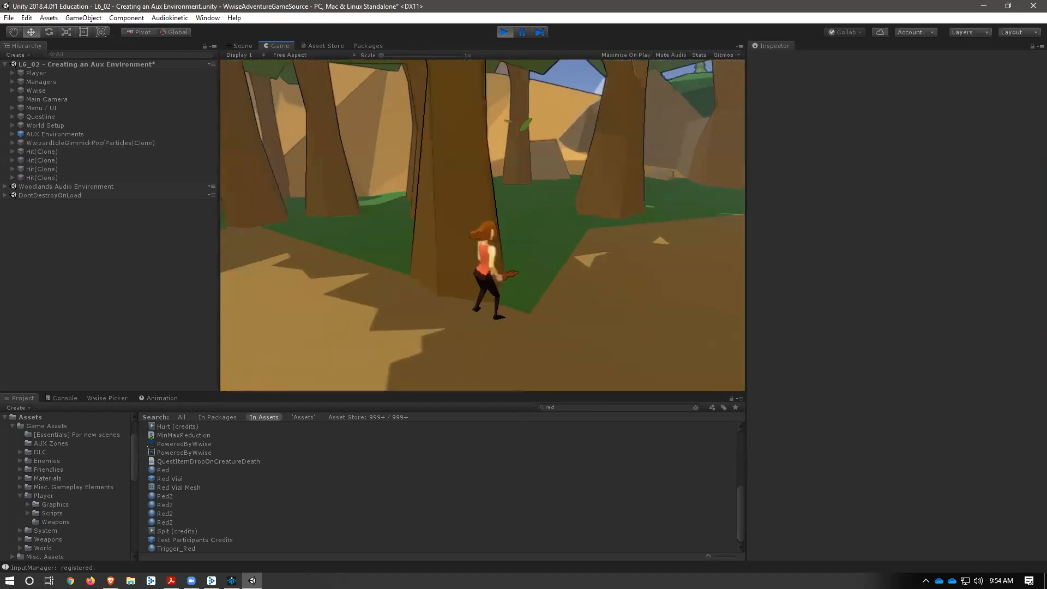
{"action": "key", "text": "w"}
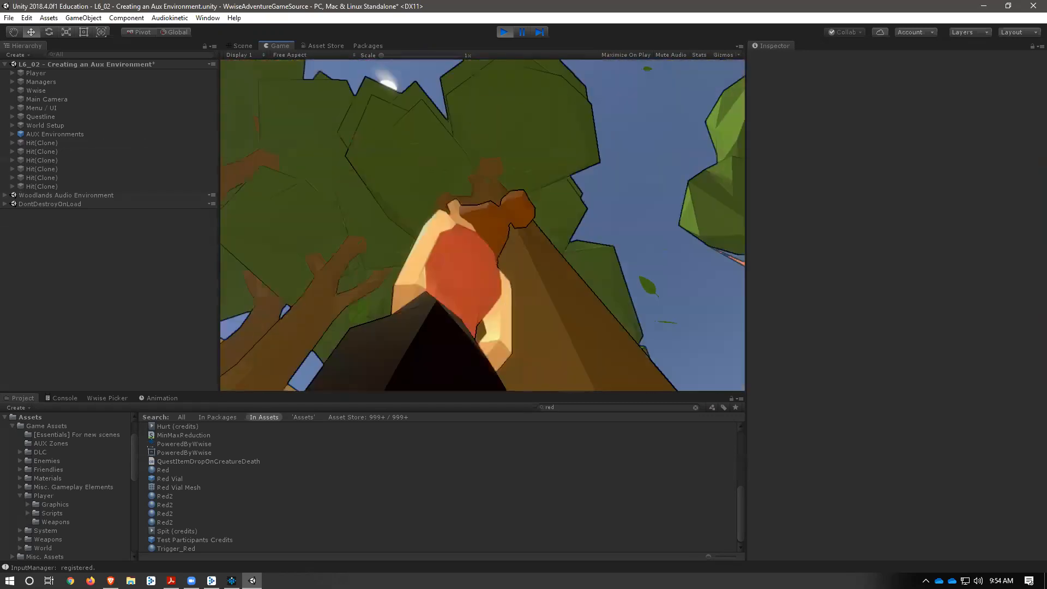
{"action": "key", "text": "Escape"}
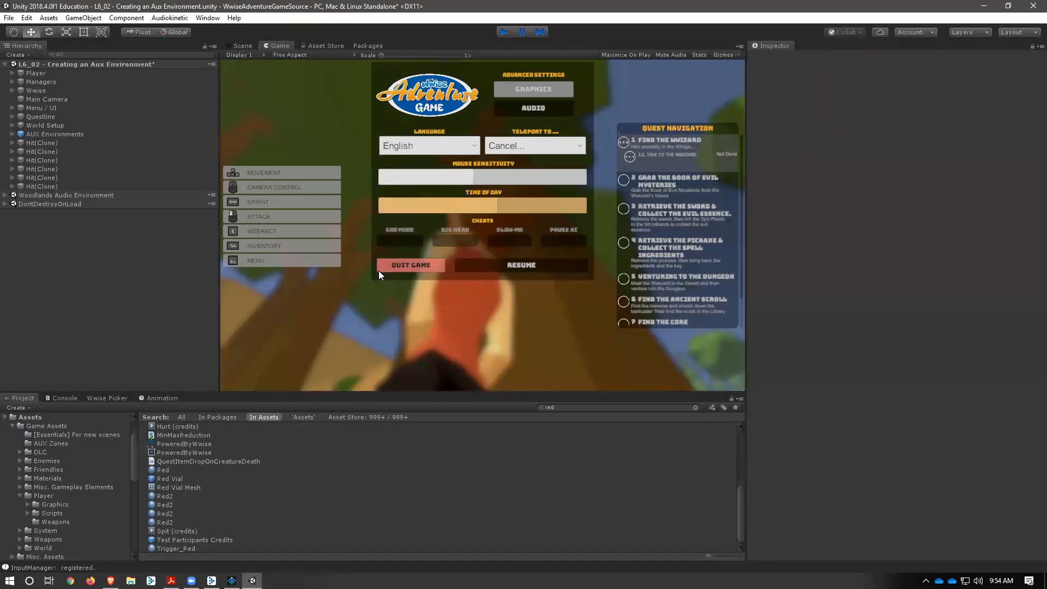
{"action": "left_click", "coordinate": [378, 270]}
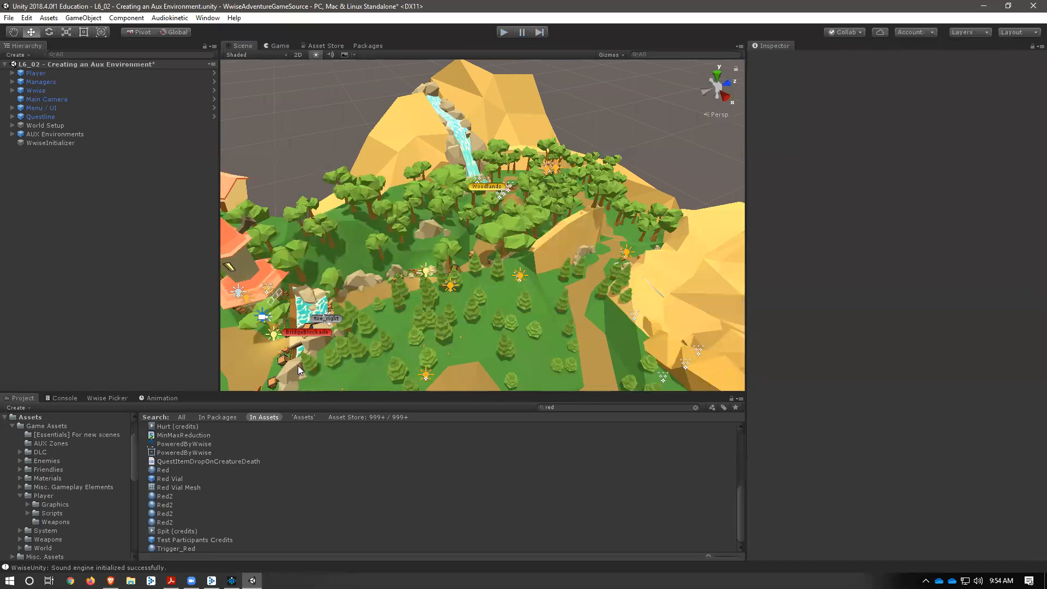
Step: Show all the AUX Environments zones and examine their coverage around the road and the Woodlands from several angles
{"action": "left_click_drag", "start_coordinate": [261, 309], "coordinate": [363, 265], "text": "alt"}
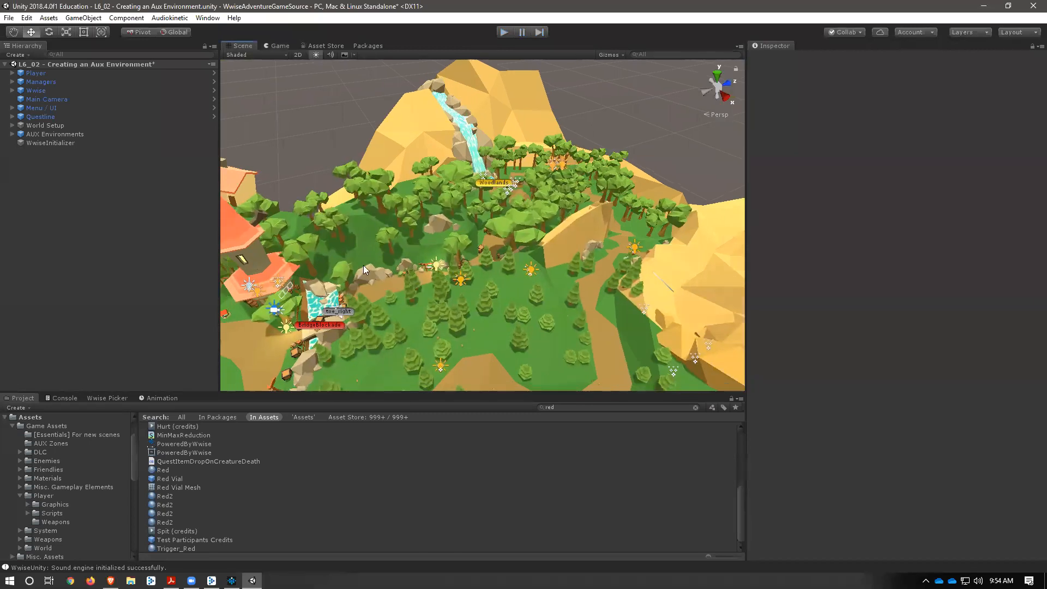
{"action": "left_click", "coordinate": [12, 134]}
{"action": "left_click", "coordinate": [41, 134]}
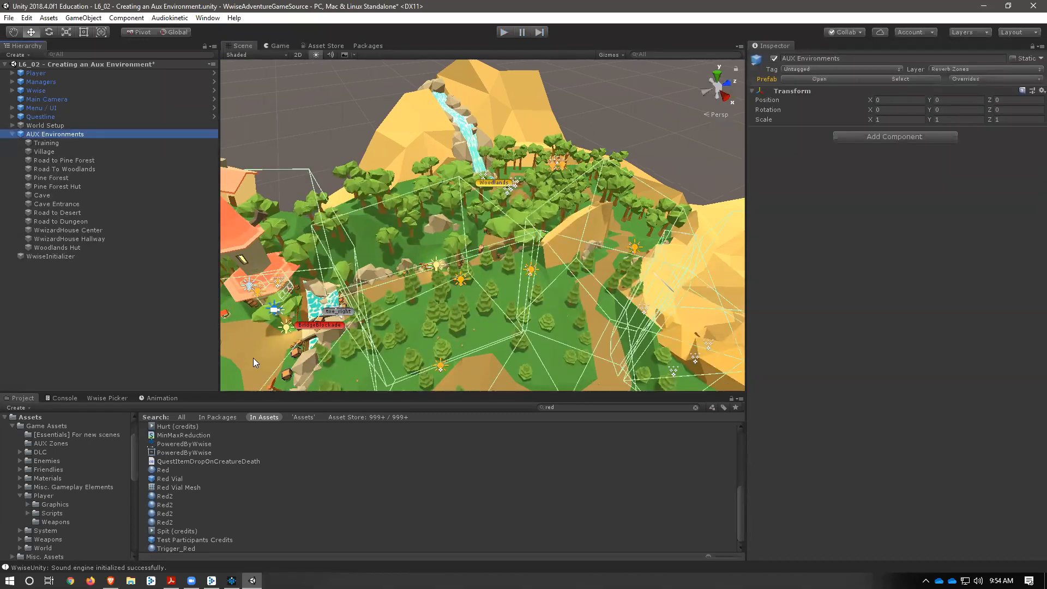
{"action": "left_click", "coordinate": [718, 74]}
{"action": "middle_click_drag", "start_coordinate": [370, 292], "coordinate": [225, 177]}
{"action": "scroll", "coordinate": [377, 322], "scroll_direction": "up", "scroll_amount": 3}
{"action": "left_click_drag", "start_coordinate": [422, 249], "coordinate": [409, 229], "text": "alt"}
{"action": "key", "text": "w"}
{"action": "right_click_drag", "start_coordinate": [436, 275], "coordinate": [420, 142]}
{"action": "middle_click_drag", "start_coordinate": [403, 305], "coordinate": [182, 221]}
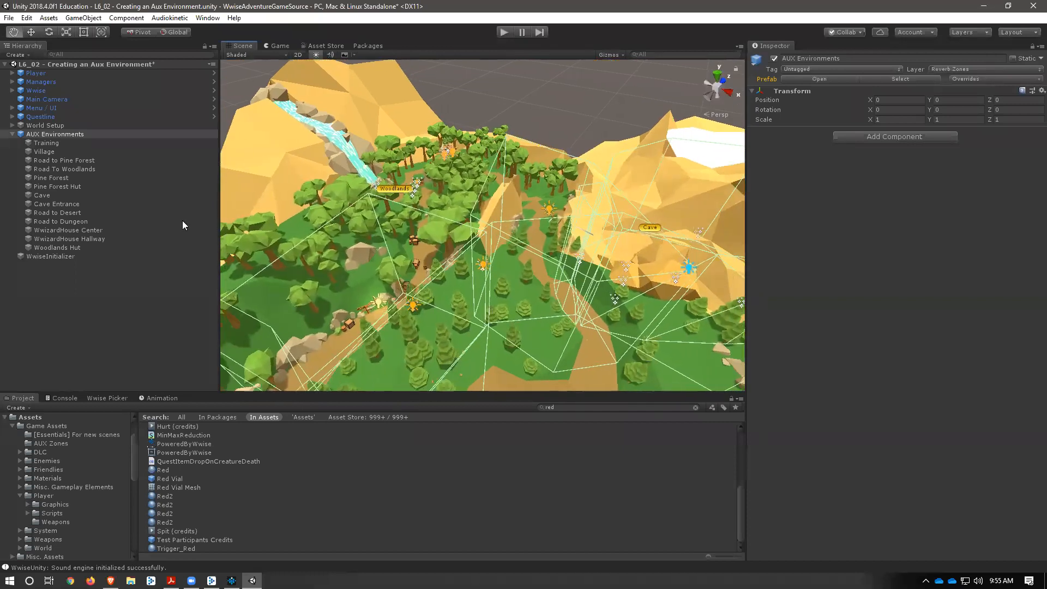
{"action": "left_click_drag", "start_coordinate": [439, 249], "coordinate": [335, 315], "text": "alt"}
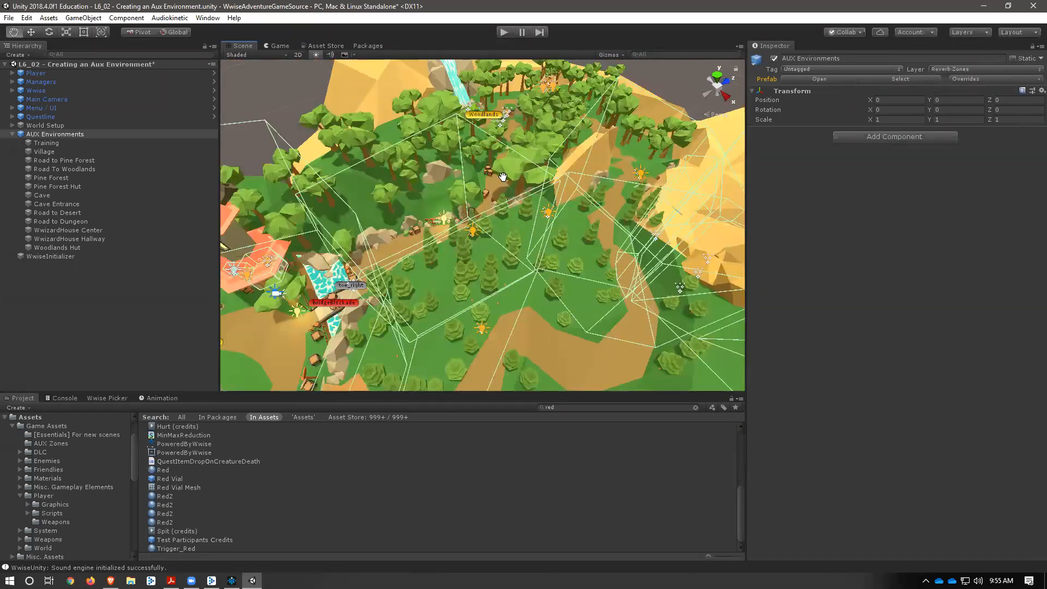
{"action": "left_click_drag", "start_coordinate": [502, 183], "coordinate": [466, 216], "text": "alt"}
Step: Review the Road To Woodlands zone's extent and Ak Environment settings, deselect it and collapse the World Setup hierarchy
{"action": "left_click", "coordinate": [422, 140]}
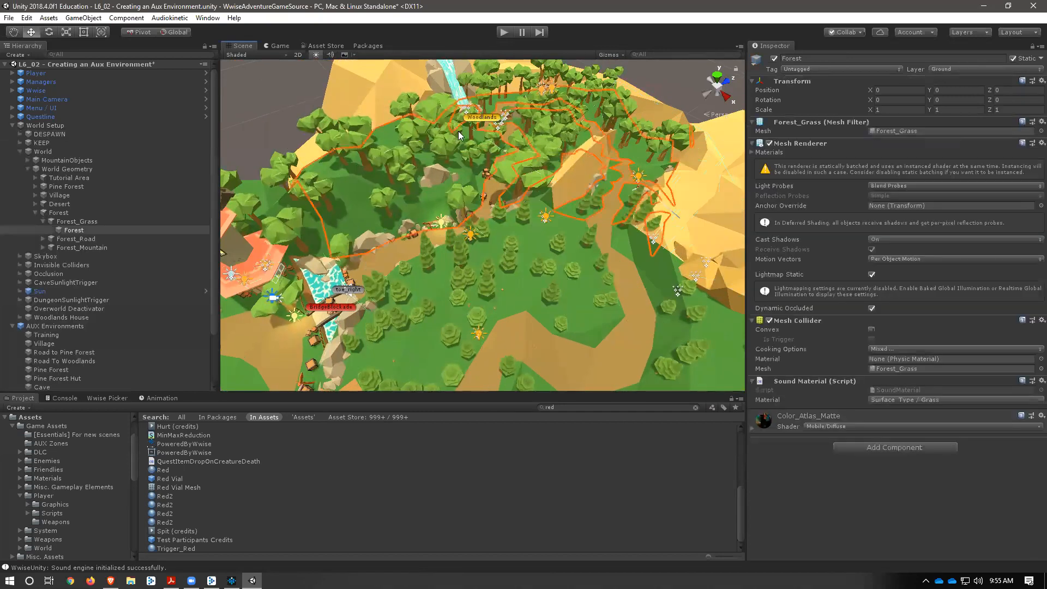
{"action": "scroll", "coordinate": [50, 258], "scroll_direction": "down", "scroll_amount": 3}
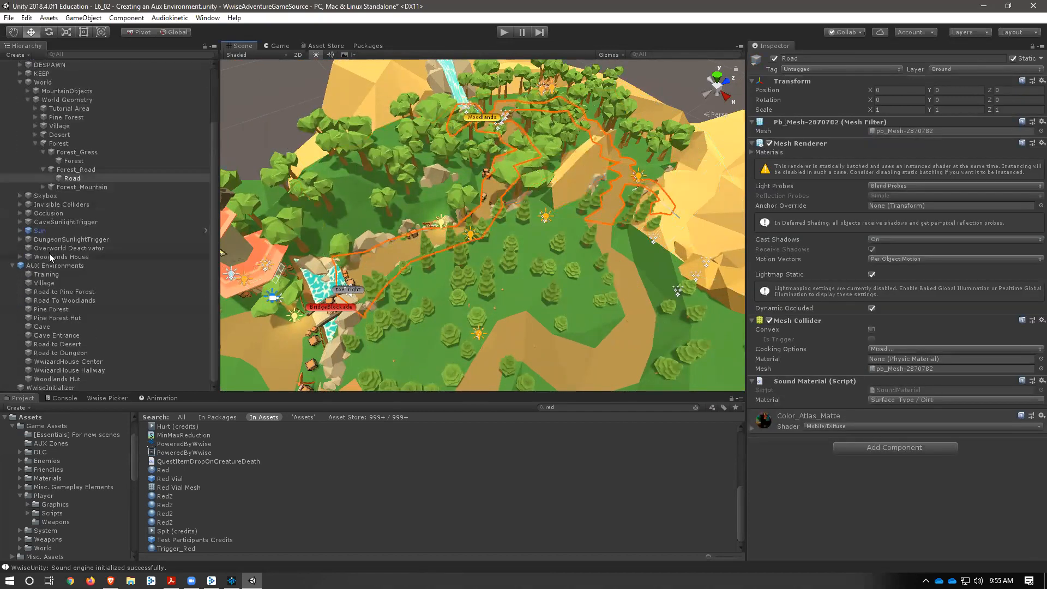
{"action": "left_click", "coordinate": [53, 300]}
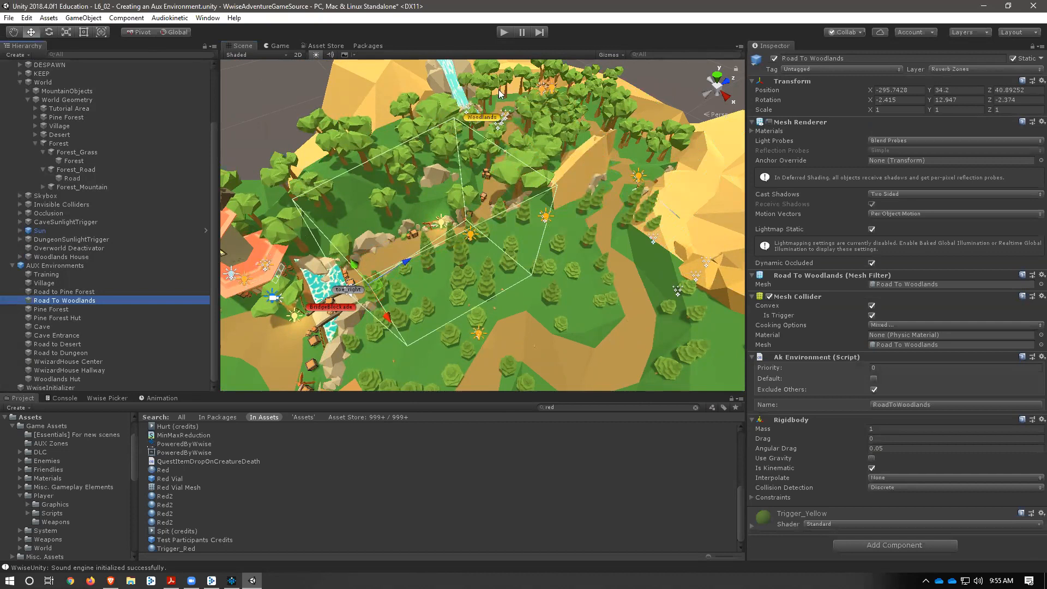
{"action": "left_click", "coordinate": [661, 88]}
{"action": "scroll", "coordinate": [133, 288], "scroll_direction": "up", "scroll_amount": 3}
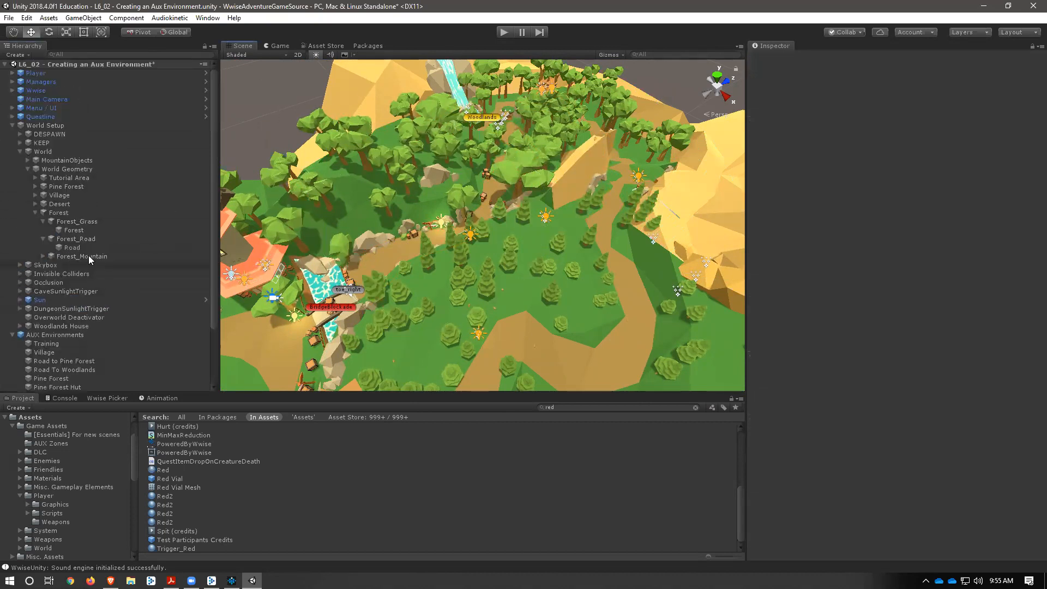
{"action": "left_click", "coordinate": [9, 126]}
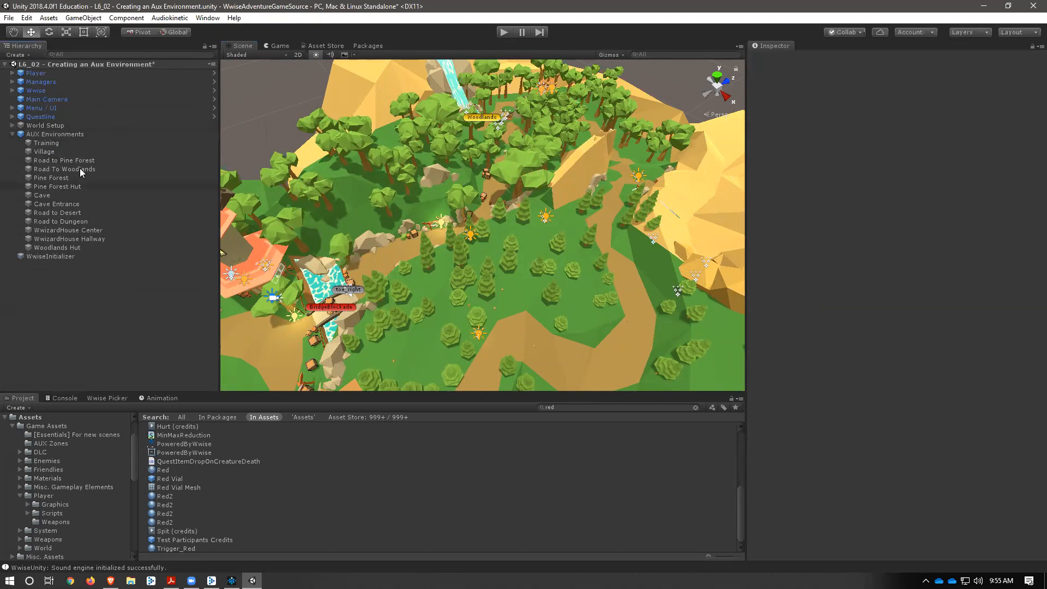
Step: Create a 3D cube named Woodlands under AUX Environments and frame it in the Scene view
{"action": "left_click", "coordinate": [63, 134]}
{"action": "right_click", "coordinate": [61, 133]}
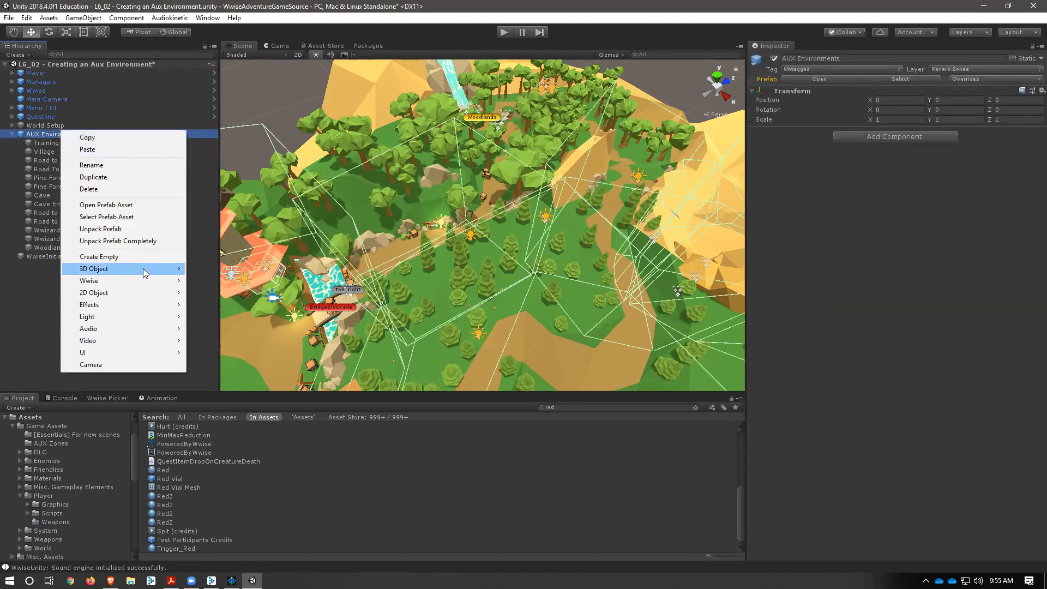
{"action": "mouse_move", "coordinate": [146, 271]}
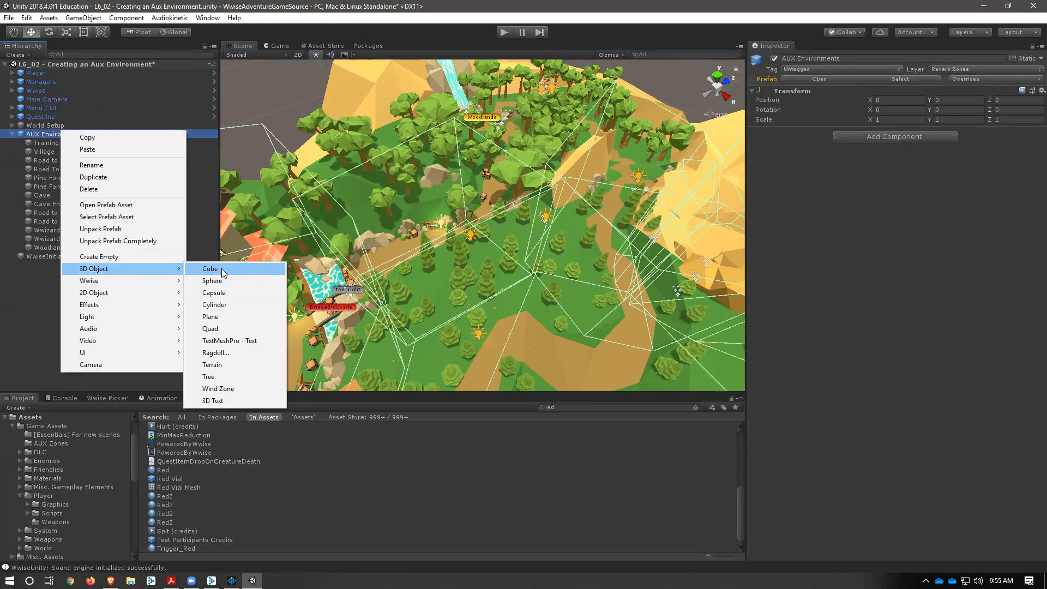
{"action": "left_click", "coordinate": [221, 268]}
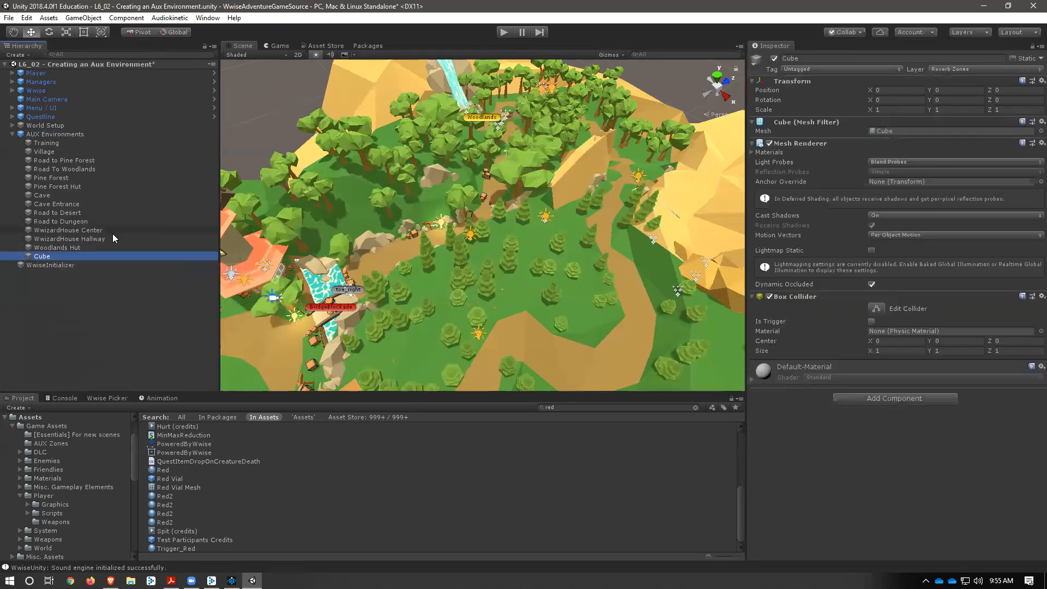
{"action": "left_click", "coordinate": [48, 257]}
{"action": "type", "text": "Woodlands"}
{"action": "key", "text": "Return"}
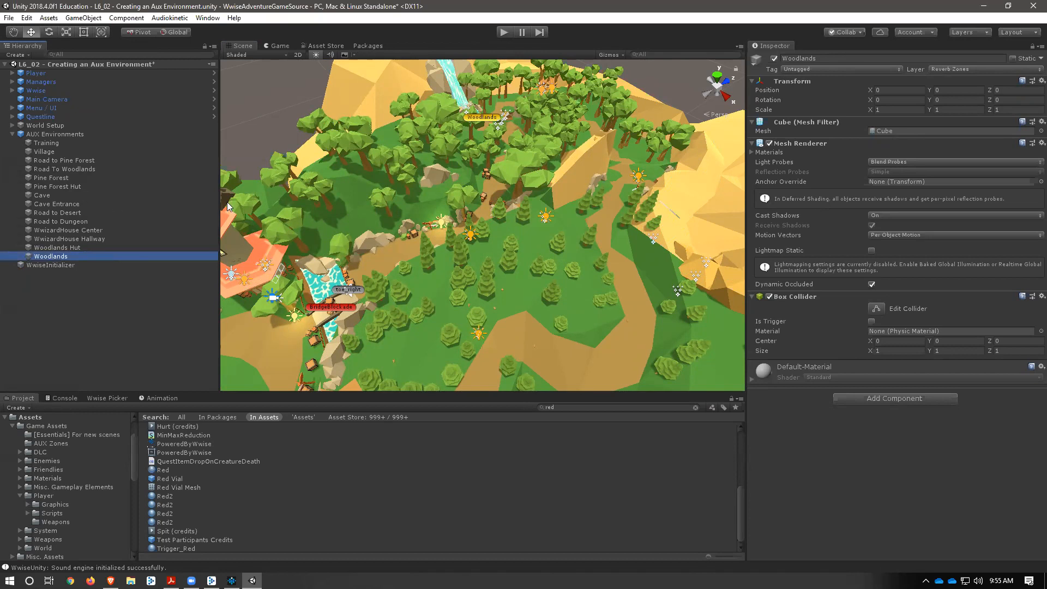
{"action": "scroll", "coordinate": [276, 289], "scroll_direction": "down", "scroll_amount": 3}
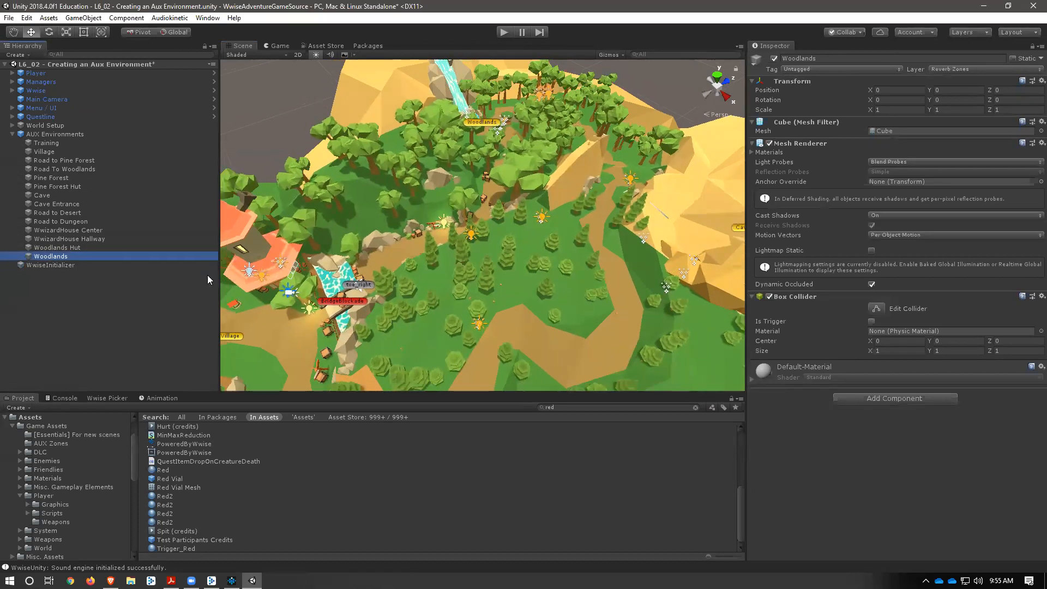
{"action": "key", "text": "f"}
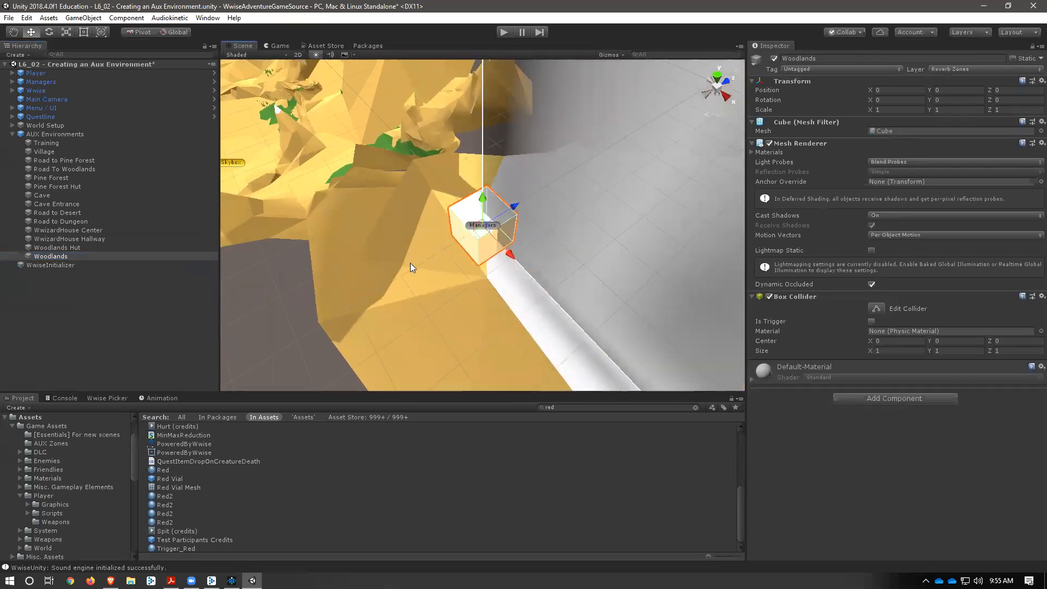
Step: Move the Woodlands cube from the scene origin to above the island, at about X -192, Y 133, Z 39
{"action": "scroll", "coordinate": [410, 263], "scroll_direction": "down", "scroll_amount": 10}
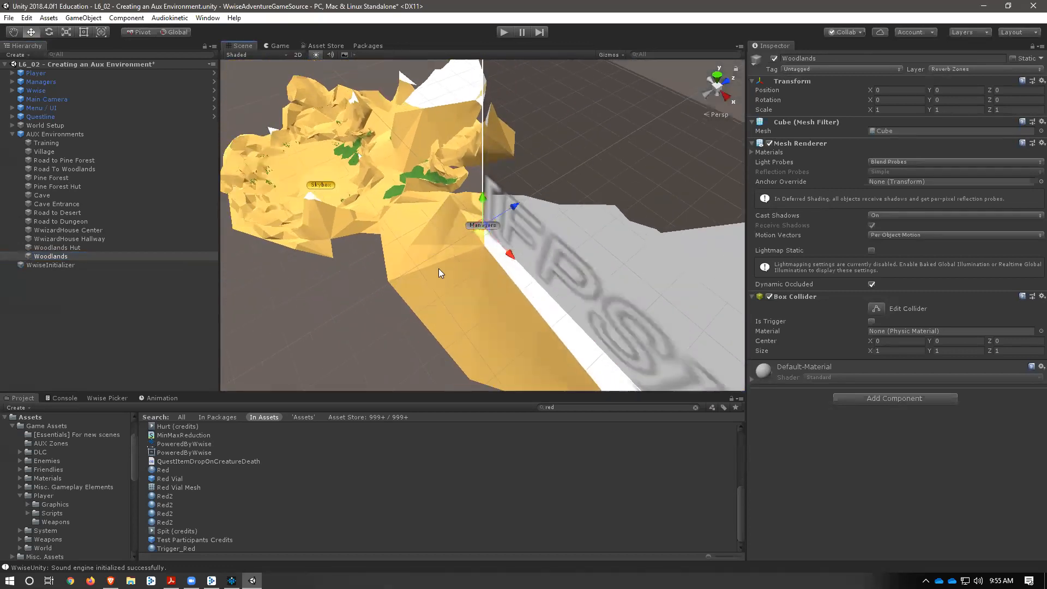
{"action": "scroll", "coordinate": [440, 273], "scroll_direction": "down", "scroll_amount": 10}
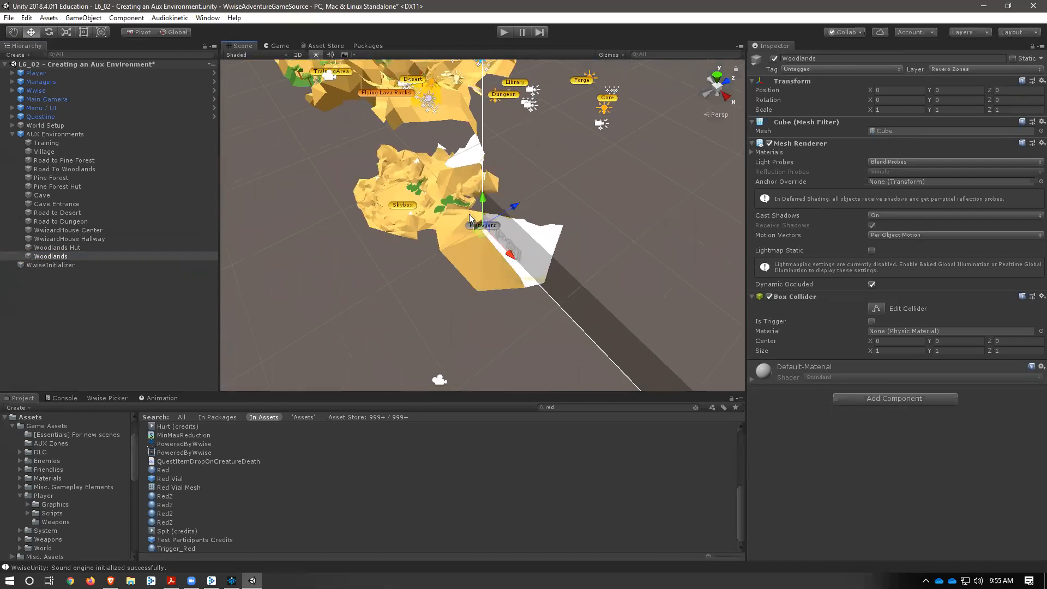
{"action": "left_click_drag", "start_coordinate": [483, 205], "coordinate": [424, 116]}
{"action": "key", "text": "q"}
{"action": "middle_click_drag", "start_coordinate": [425, 116], "coordinate": [564, 225]}
{"action": "scroll", "coordinate": [443, 270], "scroll_direction": "up", "scroll_amount": 7}
{"action": "left_click_drag", "start_coordinate": [612, 271], "coordinate": [445, 143]}
{"action": "middle_click_drag", "start_coordinate": [420, 219], "coordinate": [468, 325]}
{"action": "left_click_drag", "start_coordinate": [543, 374], "coordinate": [338, 97]}
{"action": "left_click_drag", "start_coordinate": [394, 121], "coordinate": [494, 81]}
{"action": "middle_click_drag", "start_coordinate": [488, 117], "coordinate": [476, 183]}
{"action": "scroll", "coordinate": [476, 183], "scroll_direction": "up", "scroll_amount": 3}
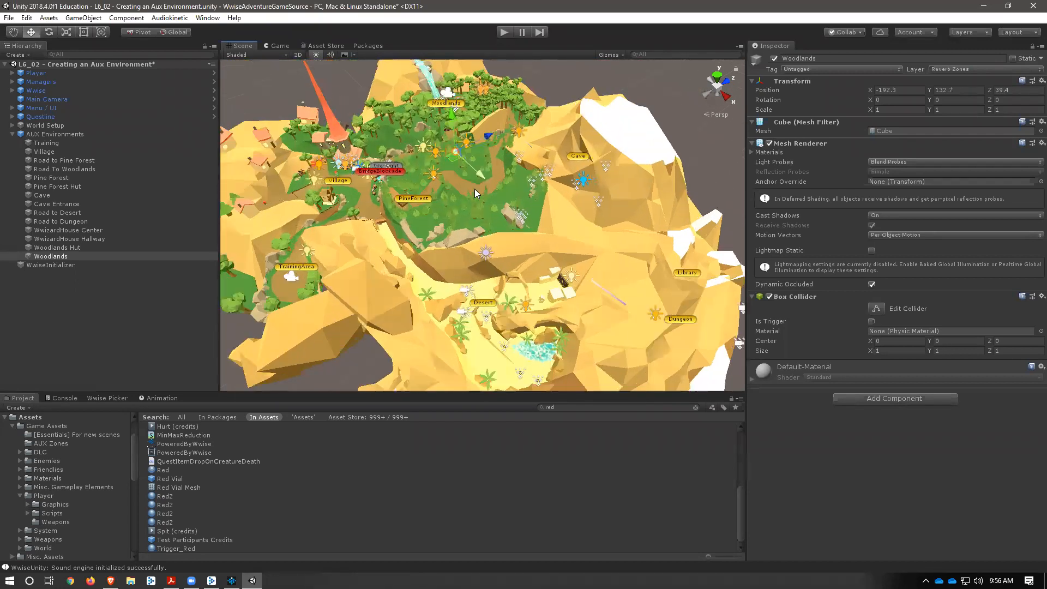
Step: Lower the Woodlands cube to about Y 42 and shift it to about X -290, near the Pine Forest
{"action": "left_click_drag", "start_coordinate": [434, 75], "coordinate": [435, 231]}
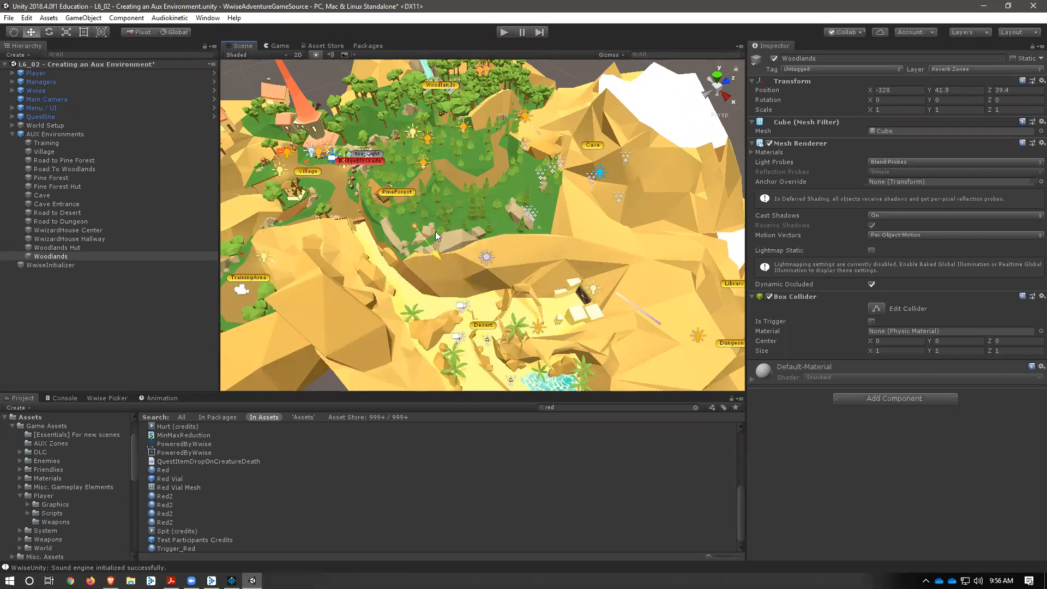
{"action": "scroll", "coordinate": [332, 185], "scroll_direction": "up", "scroll_amount": 4}
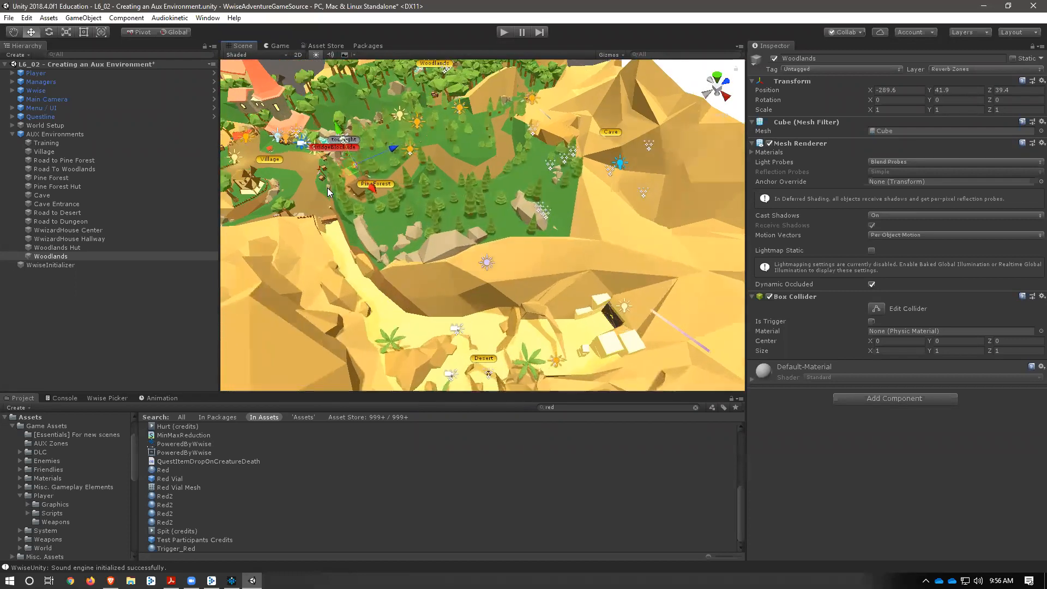
{"action": "middle_click_drag", "start_coordinate": [417, 217], "coordinate": [459, 227]}
{"action": "scroll", "coordinate": [376, 223], "scroll_direction": "up", "scroll_amount": 4}
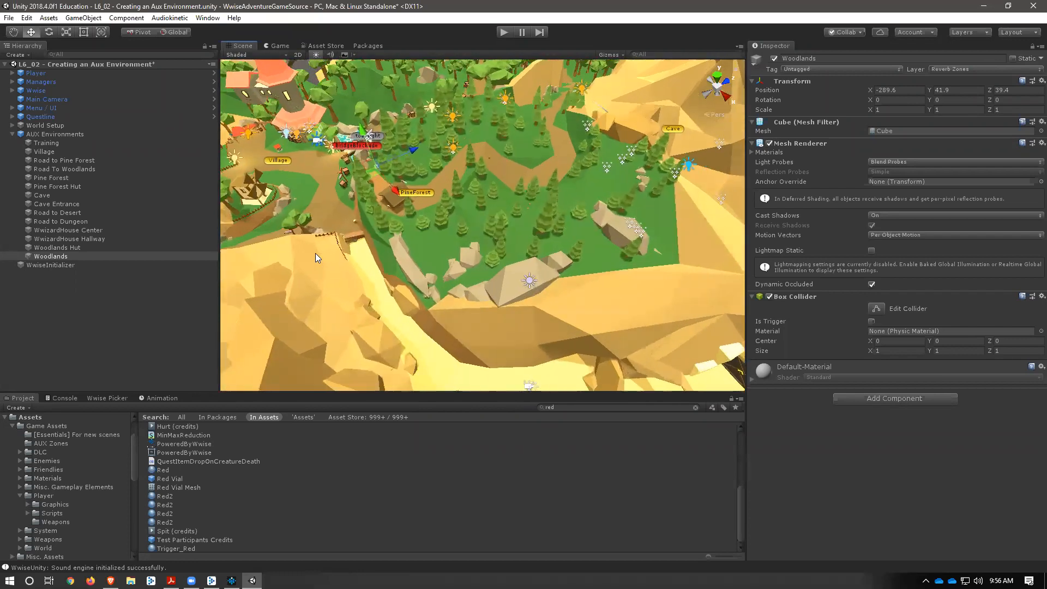
{"action": "middle_click_drag", "start_coordinate": [356, 367], "coordinate": [371, 399]}
{"action": "scroll", "coordinate": [341, 238], "scroll_direction": "up", "scroll_amount": 3}
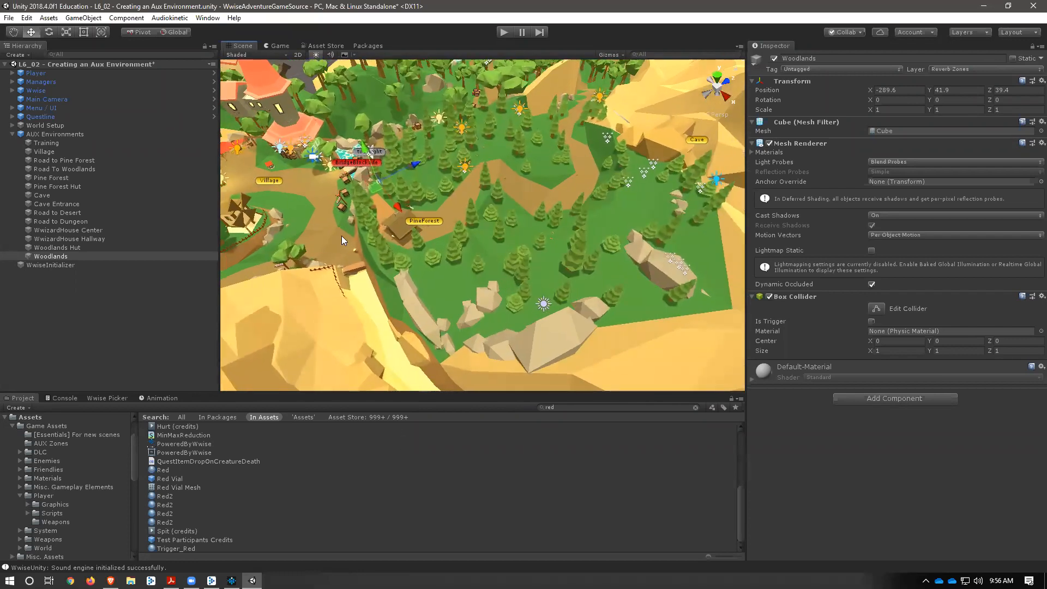
Step: Raise the Woodlands cube to about Y 71 and move it to about Z 108.5, toward the Woodlands trees
{"action": "key", "text": "w"}
{"action": "right_click_drag", "start_coordinate": [332, 243], "coordinate": [444, 185]}
{"action": "left_click_drag", "start_coordinate": [418, 189], "coordinate": [605, 126]}
{"action": "scroll", "coordinate": [597, 131], "scroll_direction": "down", "scroll_amount": 5}
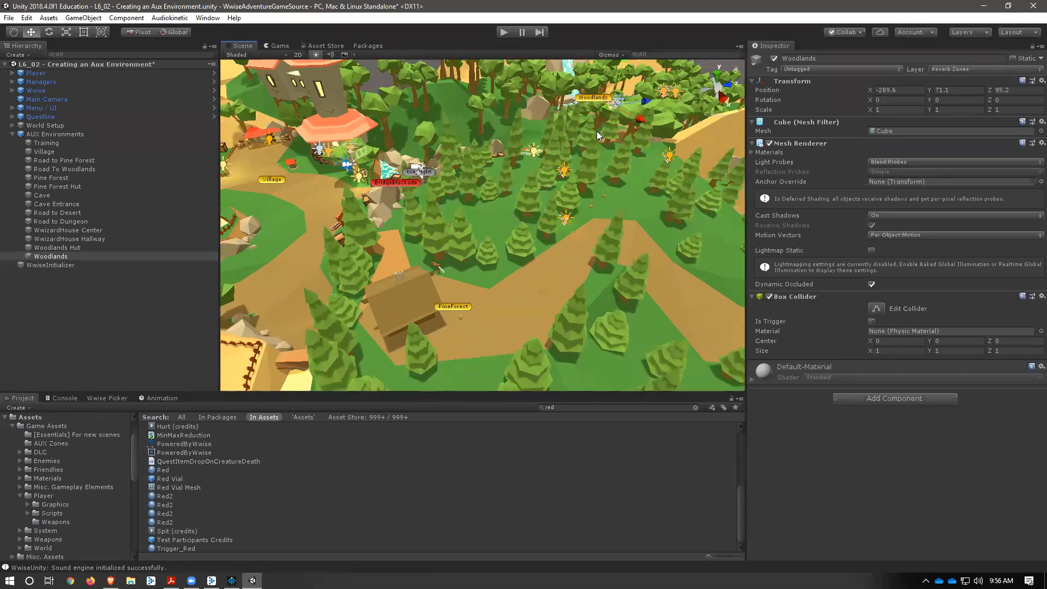
{"action": "middle_click_drag", "start_coordinate": [609, 138], "coordinate": [467, 508]}
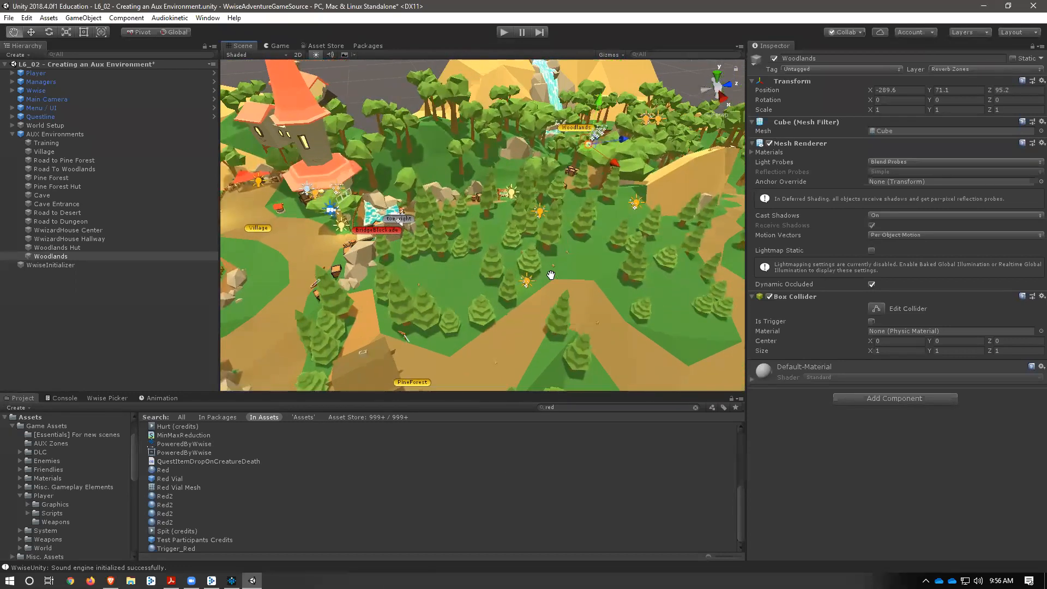
{"action": "middle_click_drag", "start_coordinate": [653, 183], "coordinate": [622, 235]}
{"action": "left_click_drag", "start_coordinate": [628, 151], "coordinate": [649, 160]}
{"action": "middle_click", "coordinate": [647, 174]}
{"action": "middle_click_drag", "start_coordinate": [647, 174], "coordinate": [534, 240]}
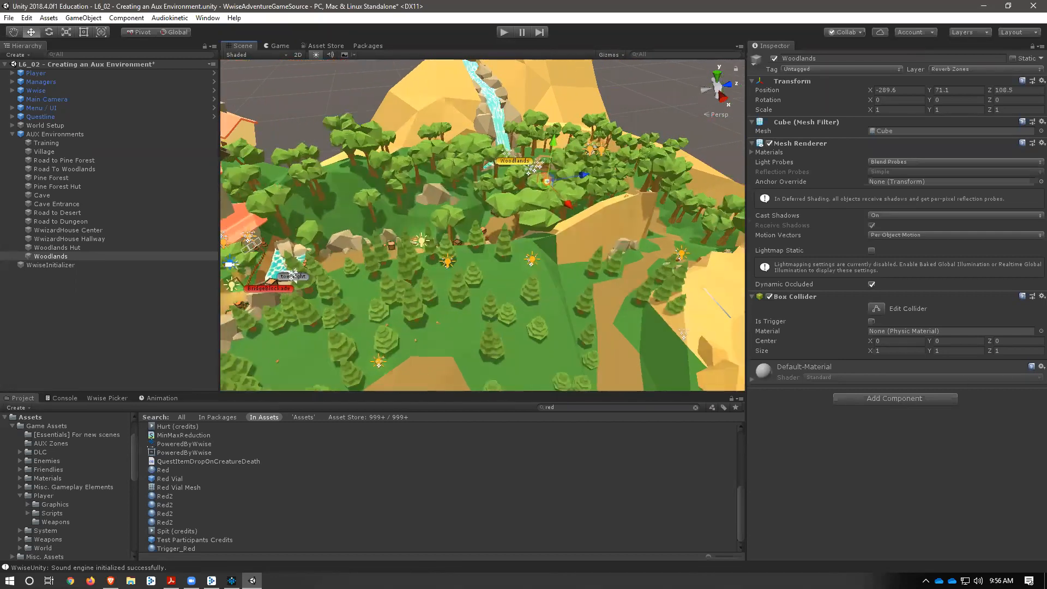
Step: Place the Woodlands cube over the Woodlands trees at about Y 75, Z 118
{"action": "middle_click_drag", "start_coordinate": [488, 289], "coordinate": [453, 306]}
{"action": "middle_click_drag", "start_coordinate": [552, 189], "coordinate": [533, 202]}
{"action": "scroll", "coordinate": [534, 210], "scroll_direction": "up", "scroll_amount": 5}
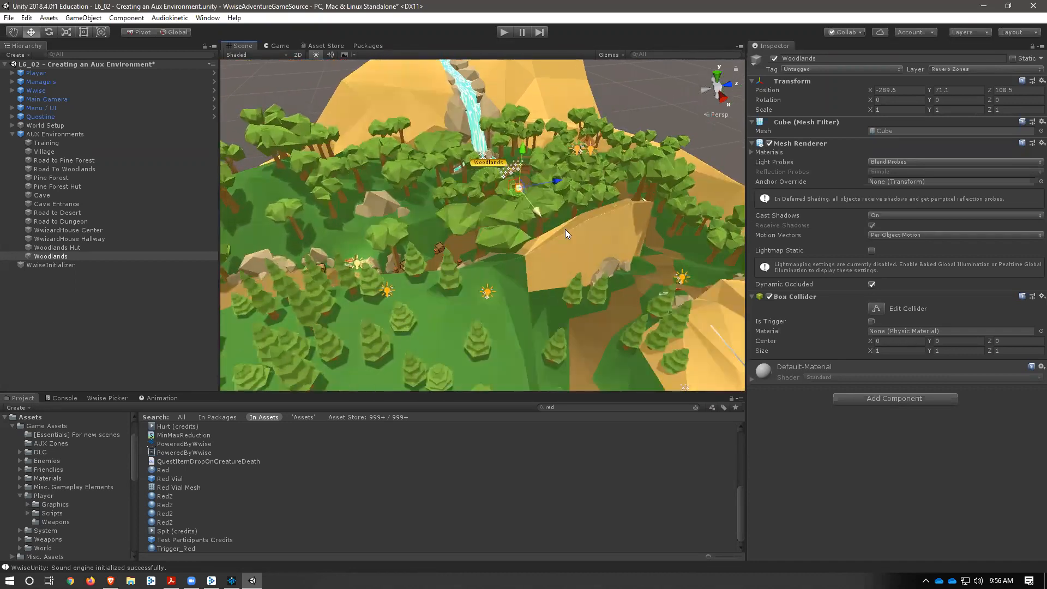
{"action": "left_click_drag", "start_coordinate": [524, 131], "coordinate": [536, 225], "text": "alt"}
{"action": "left_click_drag", "start_coordinate": [553, 178], "coordinate": [567, 126]}
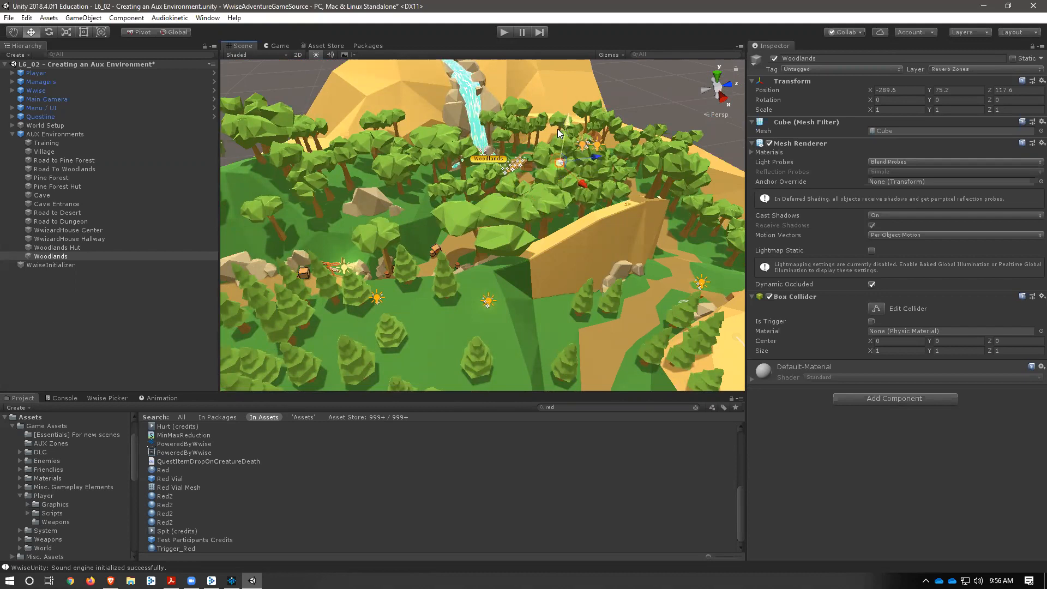
Step: Scale the Woodlands cube into an upright block of about 5.3 × 18.5 × 23.1
{"action": "key", "text": "e"}
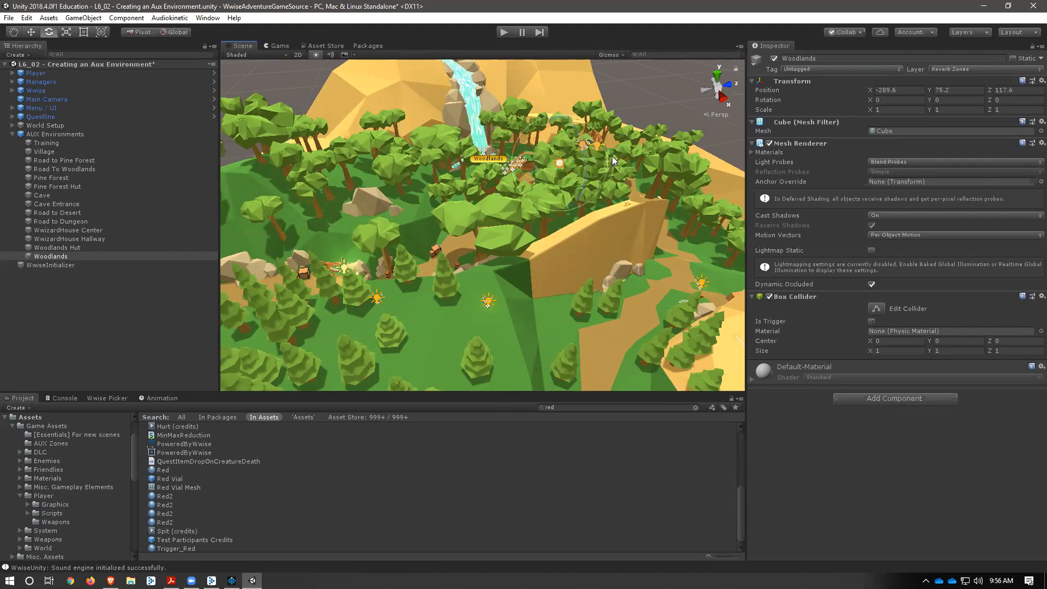
{"action": "key", "text": "r"}
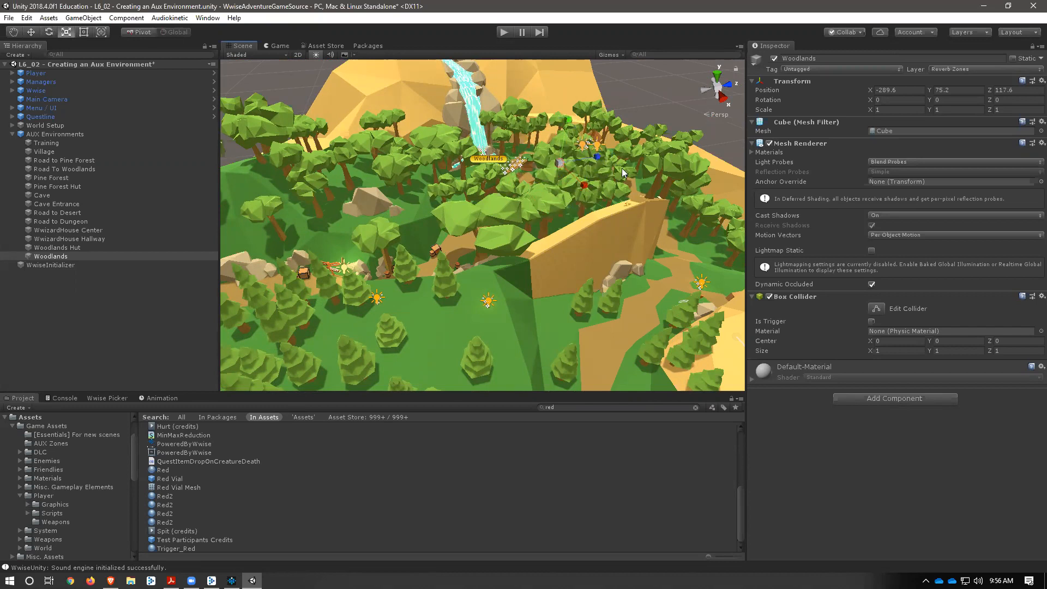
{"action": "left_click_drag", "start_coordinate": [605, 159], "coordinate": [618, 147]}
{"action": "left_click_drag", "start_coordinate": [569, 122], "coordinate": [599, 42]}
{"action": "left_click_drag", "start_coordinate": [585, 185], "coordinate": [618, 243]}
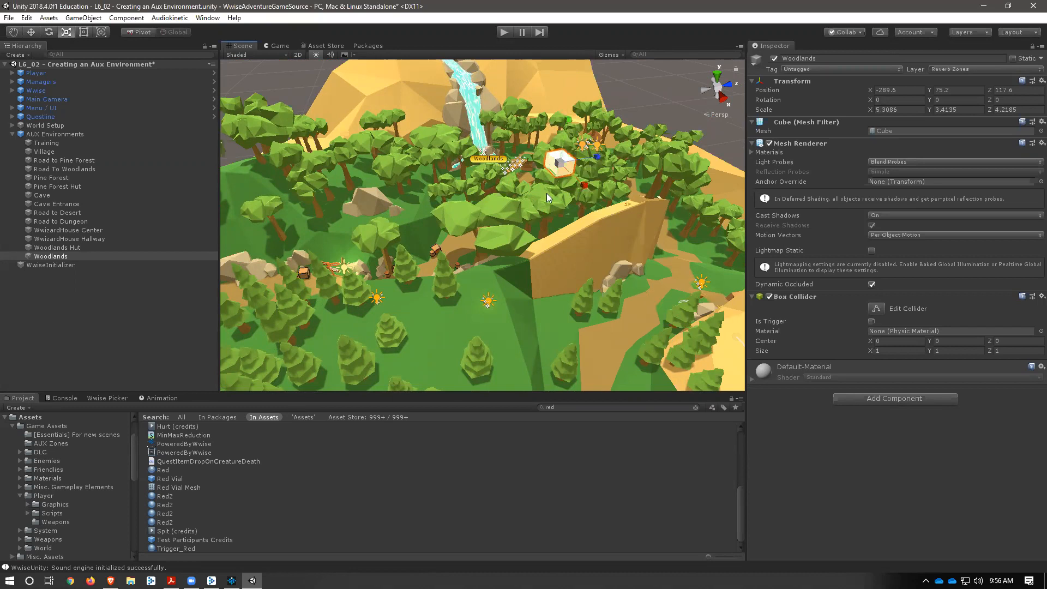
{"action": "left_click_drag", "start_coordinate": [601, 156], "coordinate": [633, 143]}
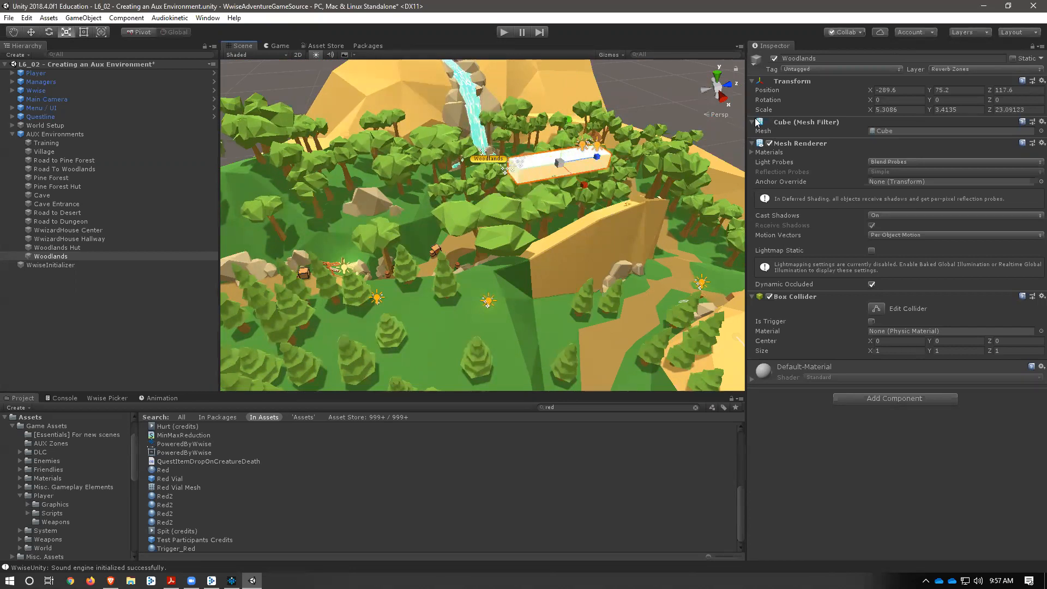
{"action": "left_click_drag", "start_coordinate": [567, 118], "coordinate": [595, 22]}
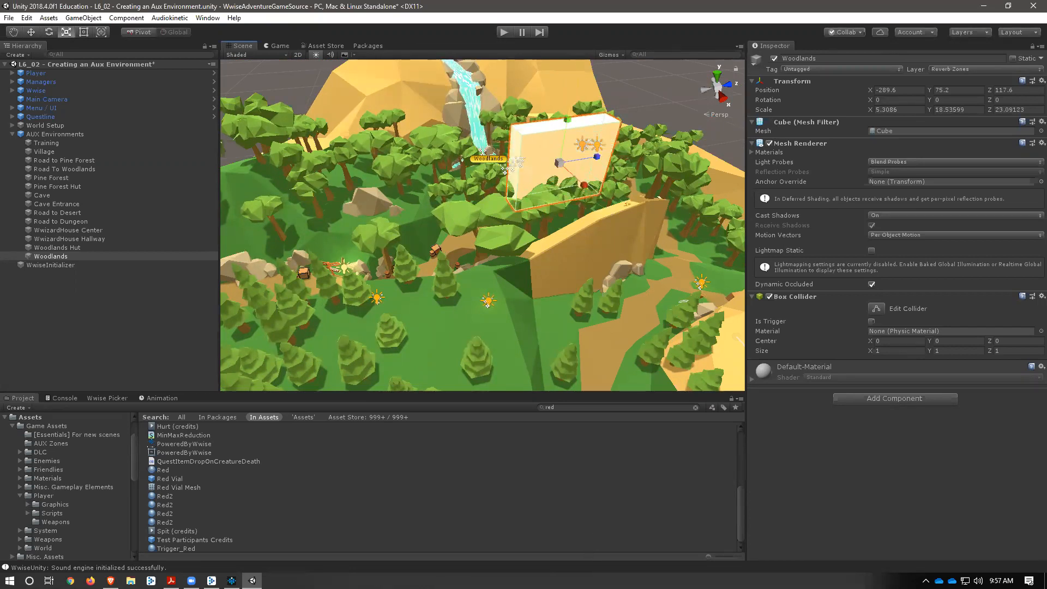
Step: Enlarge the Woodlands cube to a scale of about 45.8 × 33.5 × 104.9 so it spans the Woodlands region
{"action": "left_click_drag", "start_coordinate": [580, 182], "coordinate": [663, 303]}
{"action": "left_click_drag", "start_coordinate": [597, 157], "coordinate": [734, 153]}
{"action": "middle_click_drag", "start_coordinate": [424, 171], "coordinate": [427, 213]}
{"action": "mouse_move", "coordinate": [574, 193]}
{"action": "left_mouse_down"}
{"action": "mouse_move", "coordinate": [577, 219]}
{"action": "mouse_move", "coordinate": [573, 206]}
{"action": "left_mouse_up"}
{"action": "left_click_drag", "start_coordinate": [556, 129], "coordinate": [567, 104]}
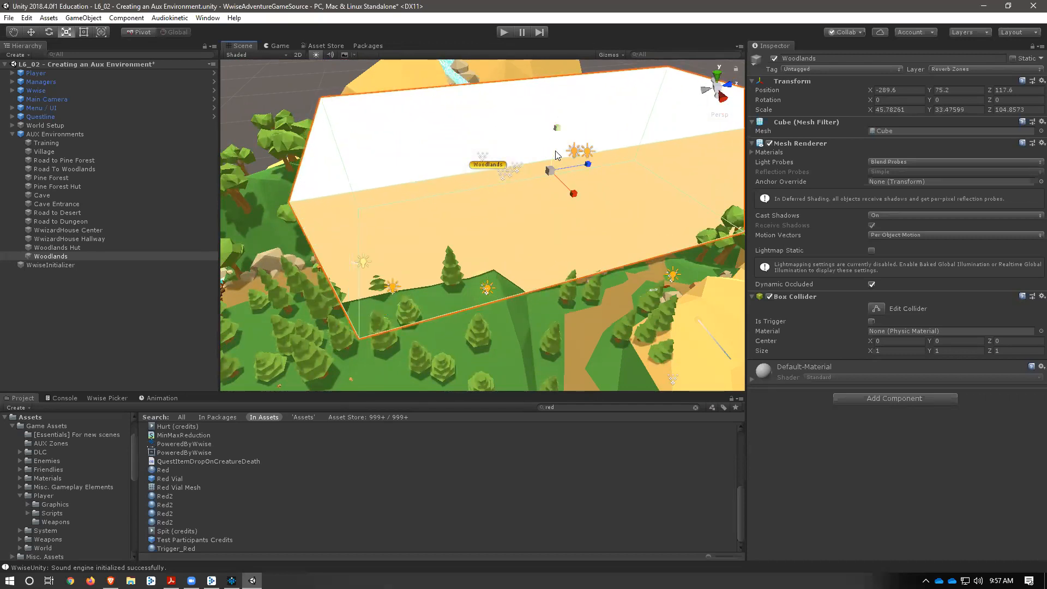
Step: Lower the enlarged Woodlands cube to about Y 64, inspect its coverage of the region, and deselect it
{"action": "key", "text": "w"}
{"action": "left_click_drag", "start_coordinate": [555, 150], "coordinate": [553, 178]}
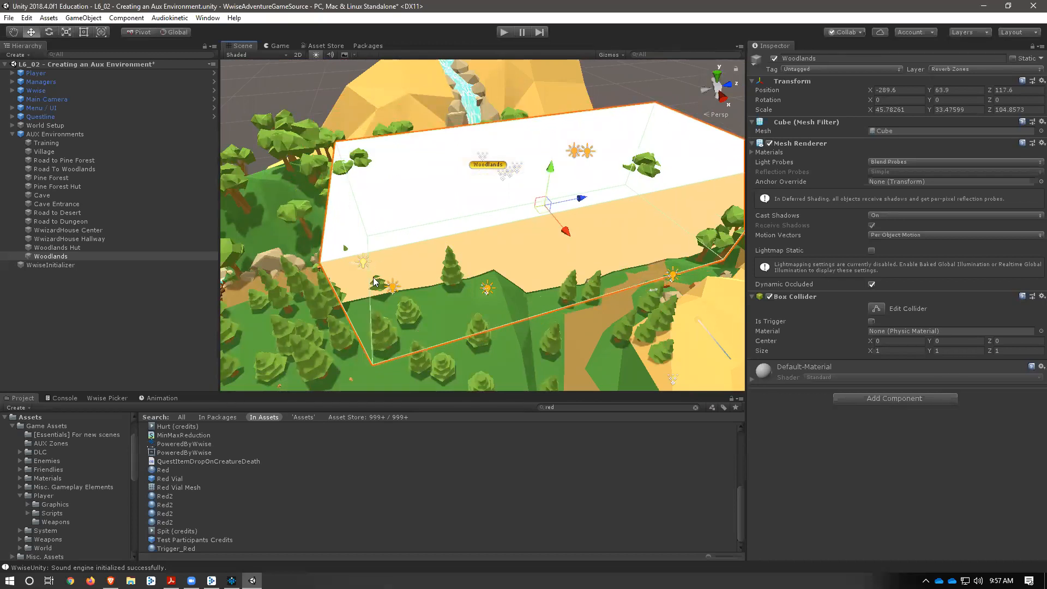
{"action": "middle_click_drag", "start_coordinate": [553, 178], "coordinate": [766, 213]}
{"action": "middle_click_drag", "start_coordinate": [557, 207], "coordinate": [573, 199]}
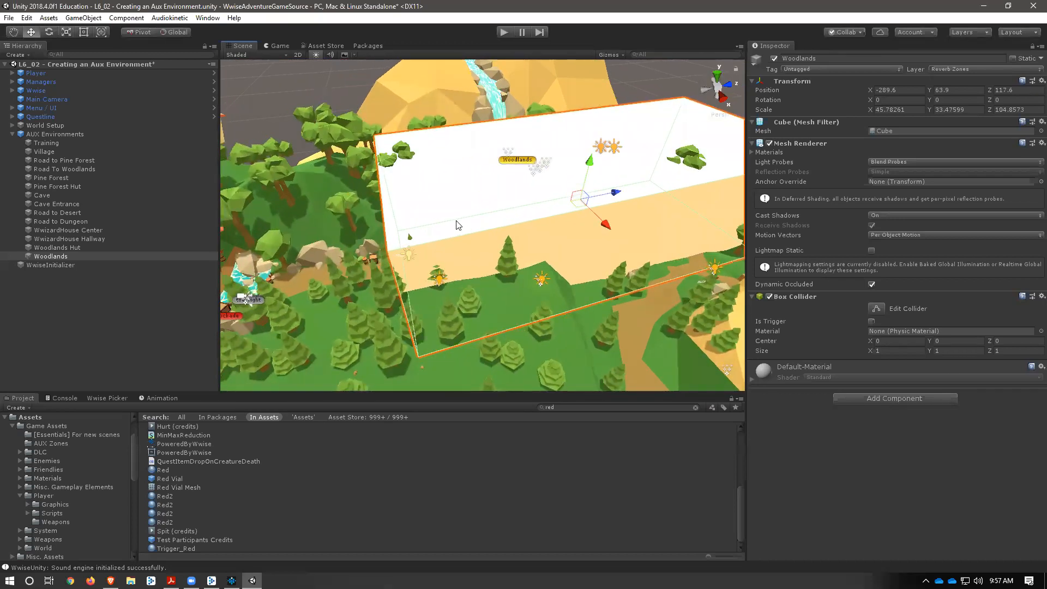
{"action": "middle_click_drag", "start_coordinate": [635, 188], "coordinate": [650, 183]}
{"action": "middle_click_drag", "start_coordinate": [388, 256], "coordinate": [399, 253]}
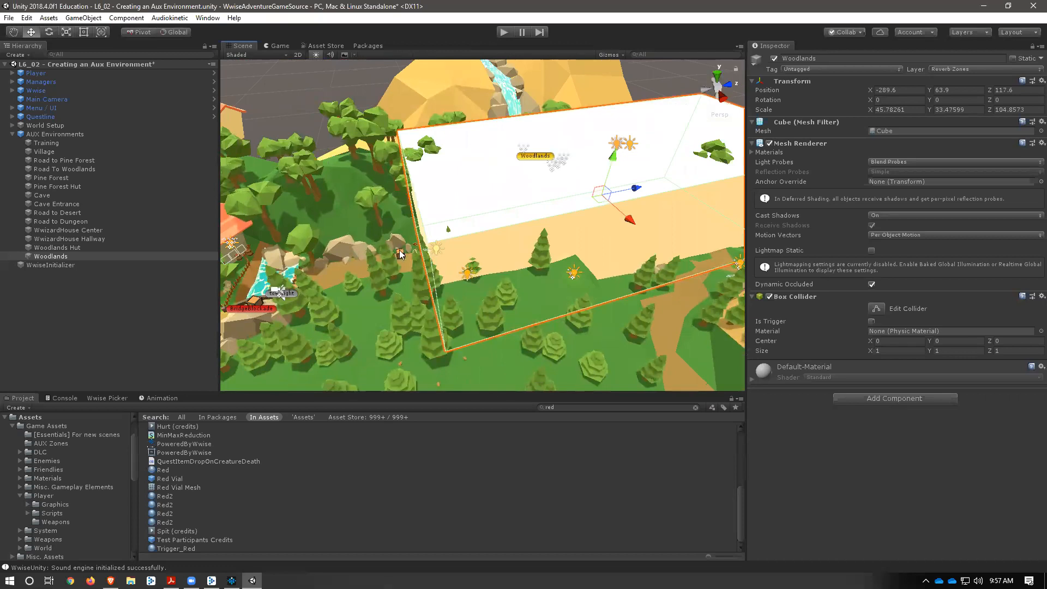
{"action": "middle_click_drag", "start_coordinate": [505, 228], "coordinate": [268, 317]}
{"action": "left_click", "coordinate": [36, 305]}
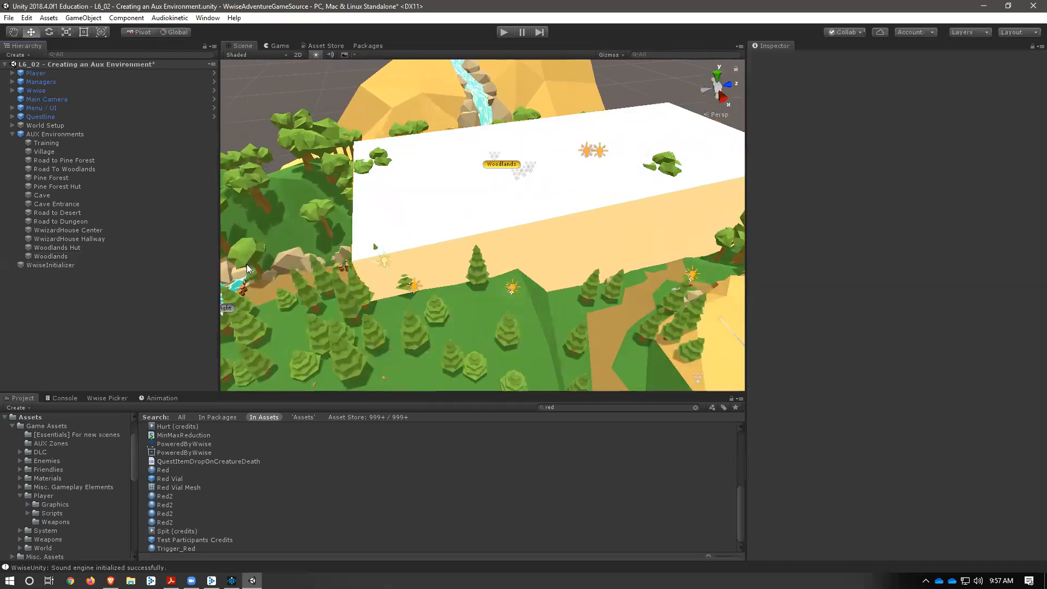
Step: Make the Woodlands cube's box collider a trigger, and turn its mesh renderer off and back on to compare the display
{"action": "left_click", "coordinate": [52, 257]}
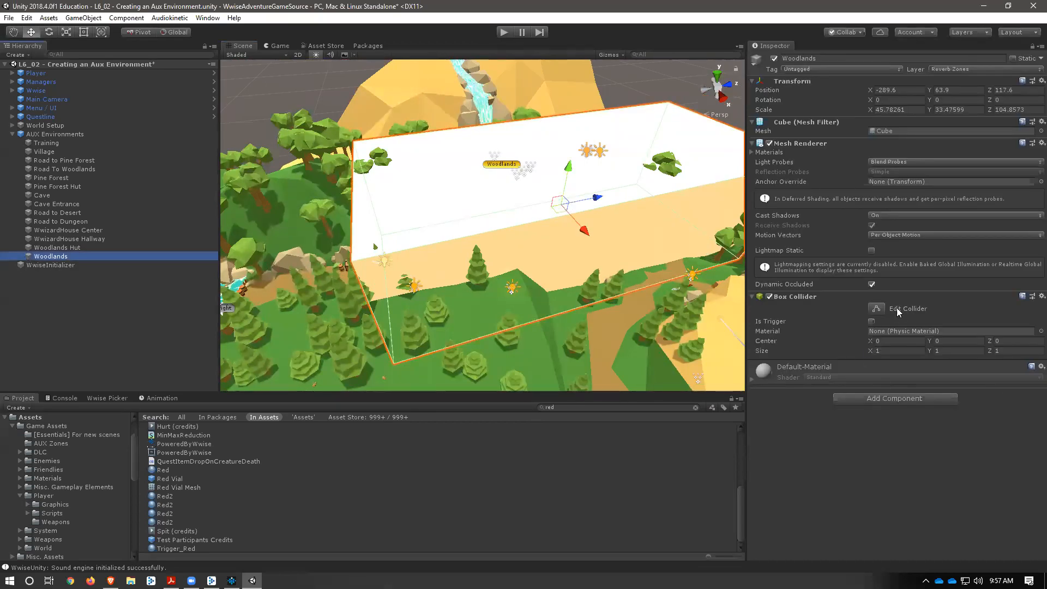
{"action": "left_click", "coordinate": [872, 322]}
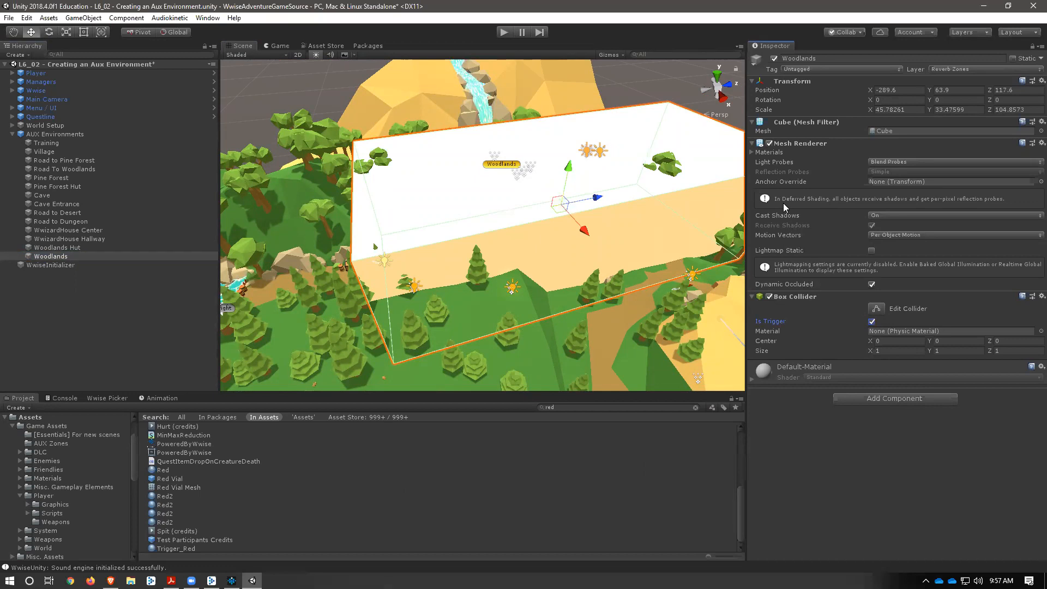
{"action": "left_click", "coordinate": [769, 143]}
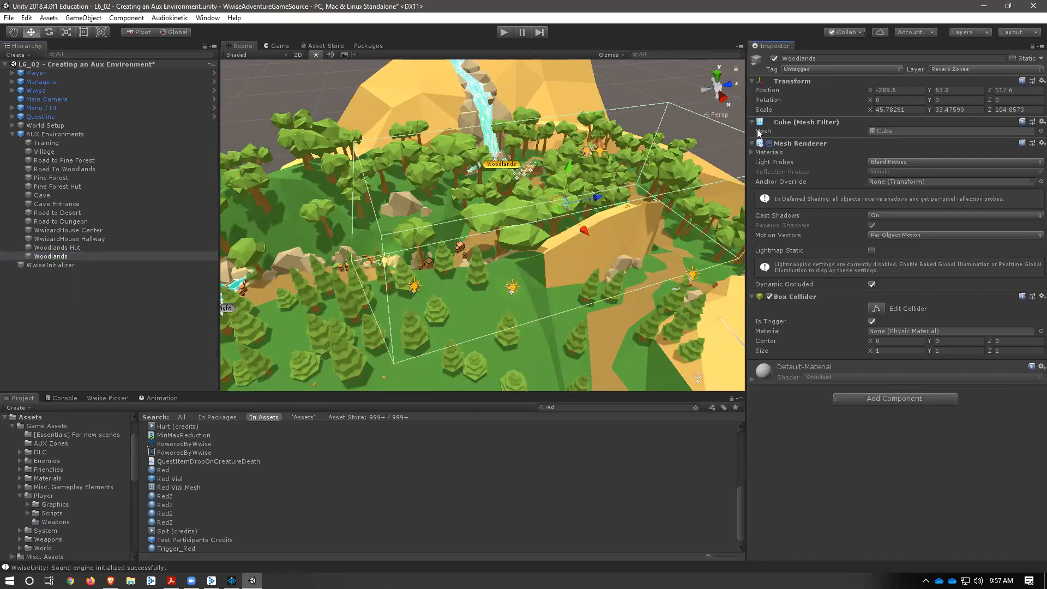
{"action": "left_click", "coordinate": [769, 144]}
Step: Apply the Trigger_Red material to the Woodlands cube
{"action": "left_click", "coordinate": [532, 487]}
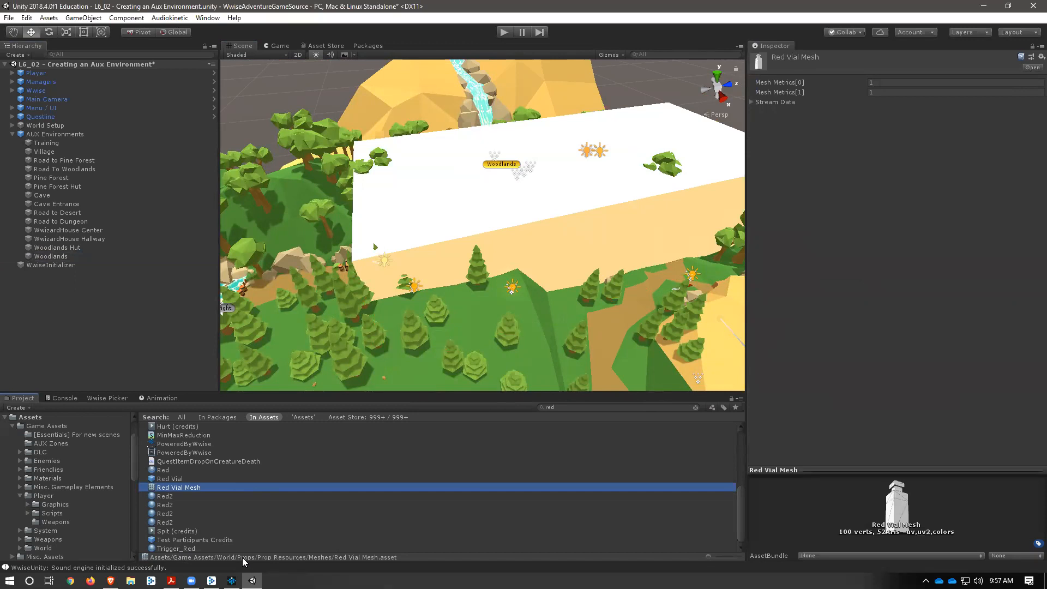
{"action": "left_click_drag", "start_coordinate": [174, 548], "coordinate": [489, 193]}
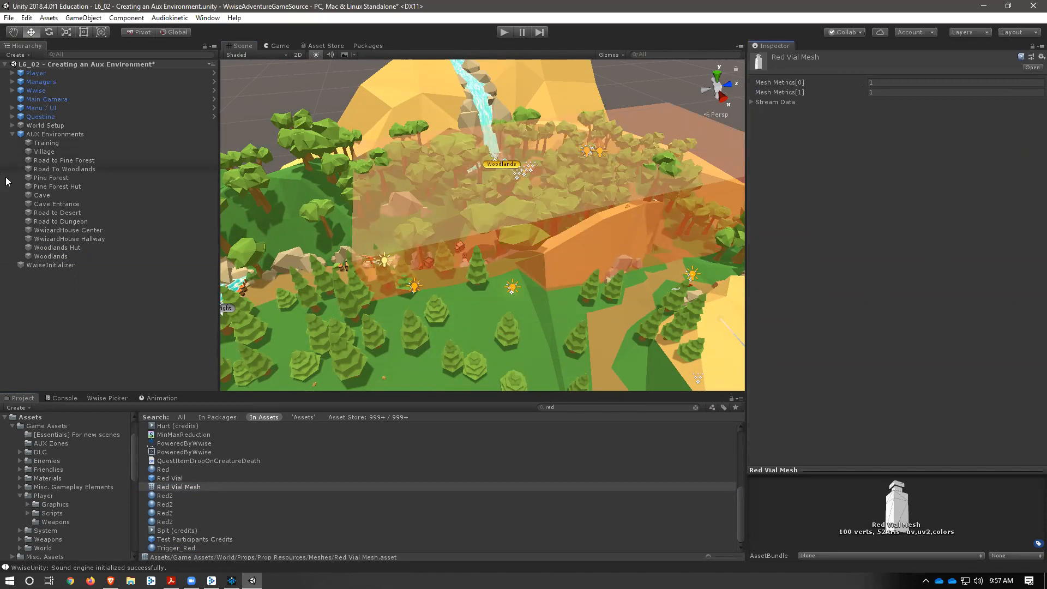
Step: Add an AkEnvironment component to the Woodlands cube, along with the Rigidbody it requires
{"action": "left_click", "coordinate": [54, 256]}
{"action": "left_click", "coordinate": [871, 418]}
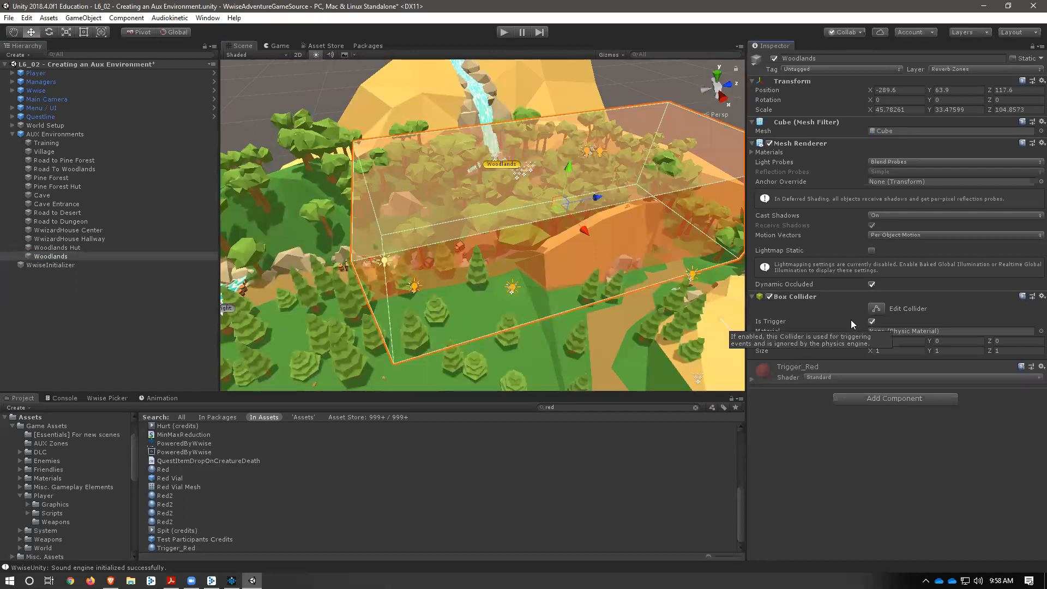
{"action": "left_click", "coordinate": [873, 396]}
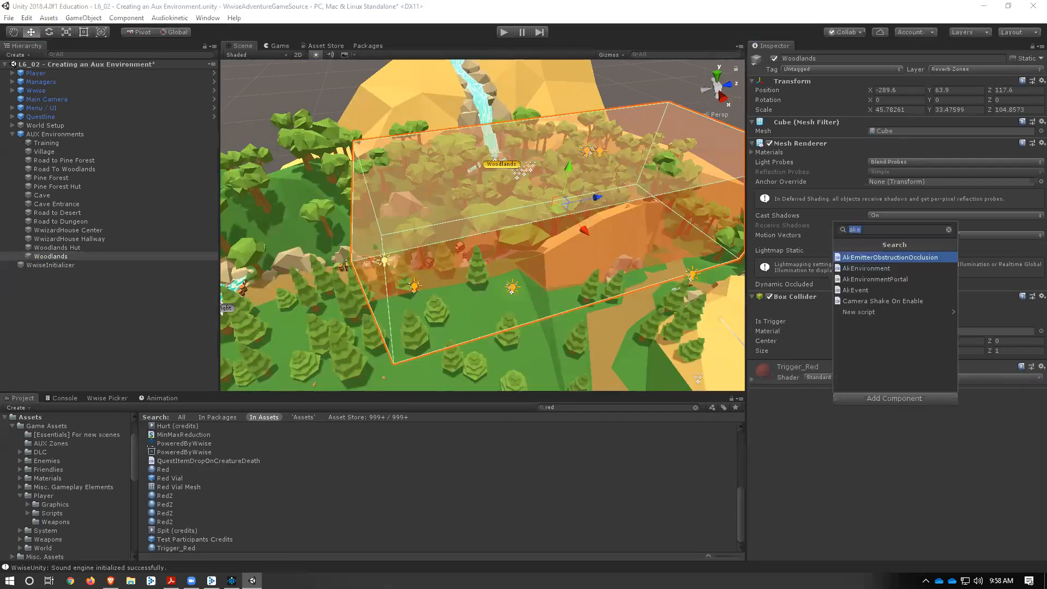
{"action": "left_click", "coordinate": [919, 268]}
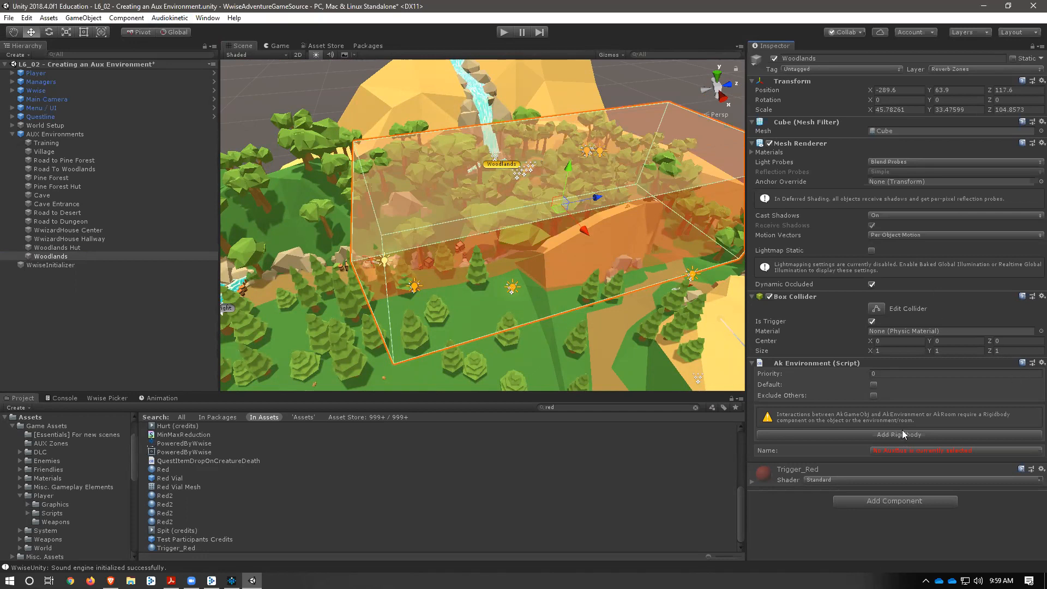
{"action": "left_click", "coordinate": [917, 434]}
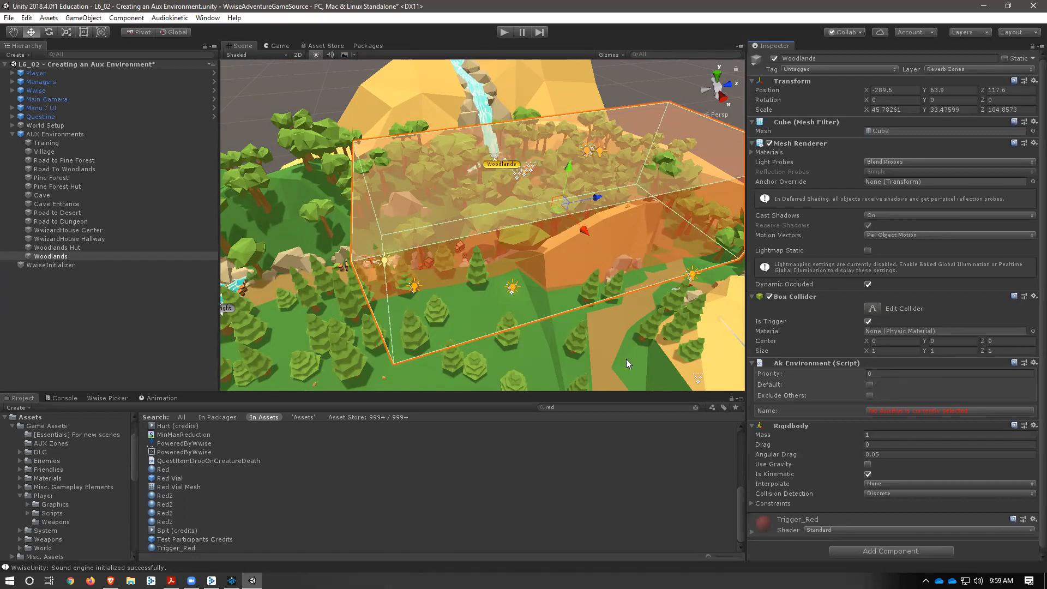
Step: Assign the Woodlands auxiliary bus from Region_Woodlands to the cube's Ak Environment component
{"action": "left_click", "coordinate": [883, 409]}
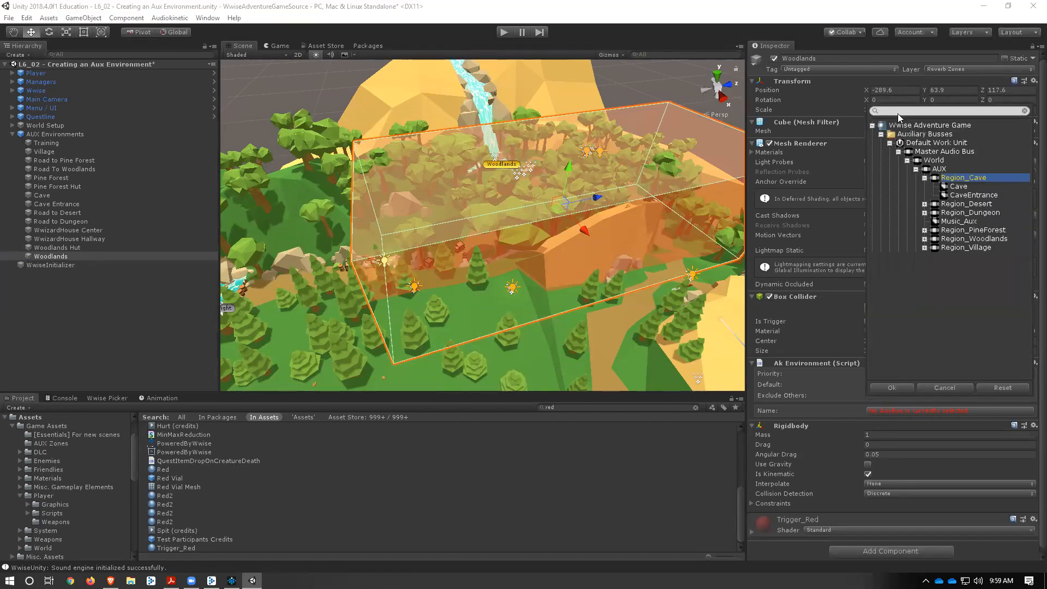
{"action": "left_click", "coordinate": [925, 239]}
{"action": "left_click", "coordinate": [963, 256]}
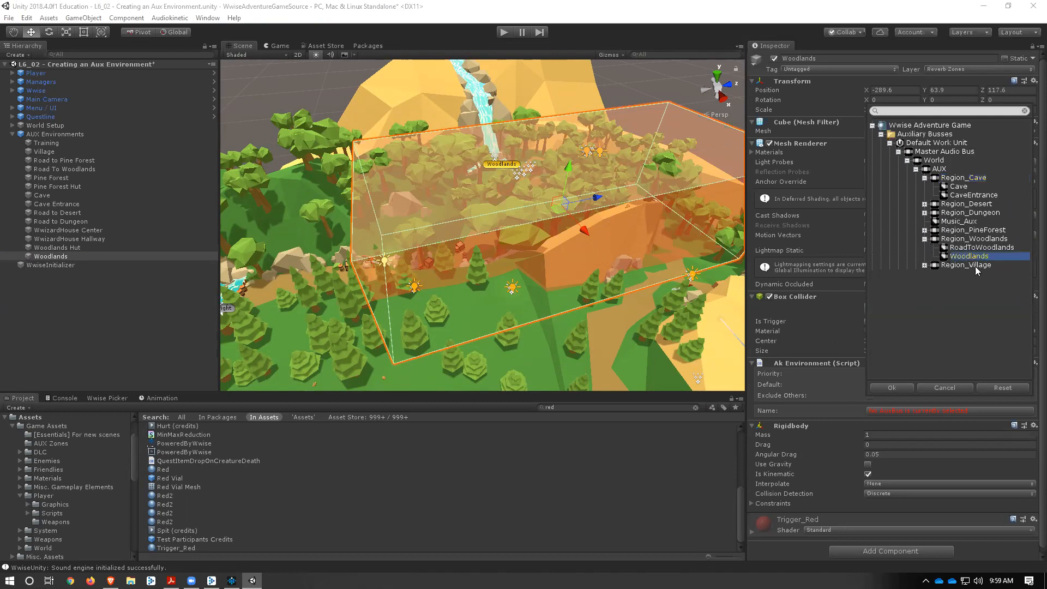
{"action": "left_click", "coordinate": [888, 386]}
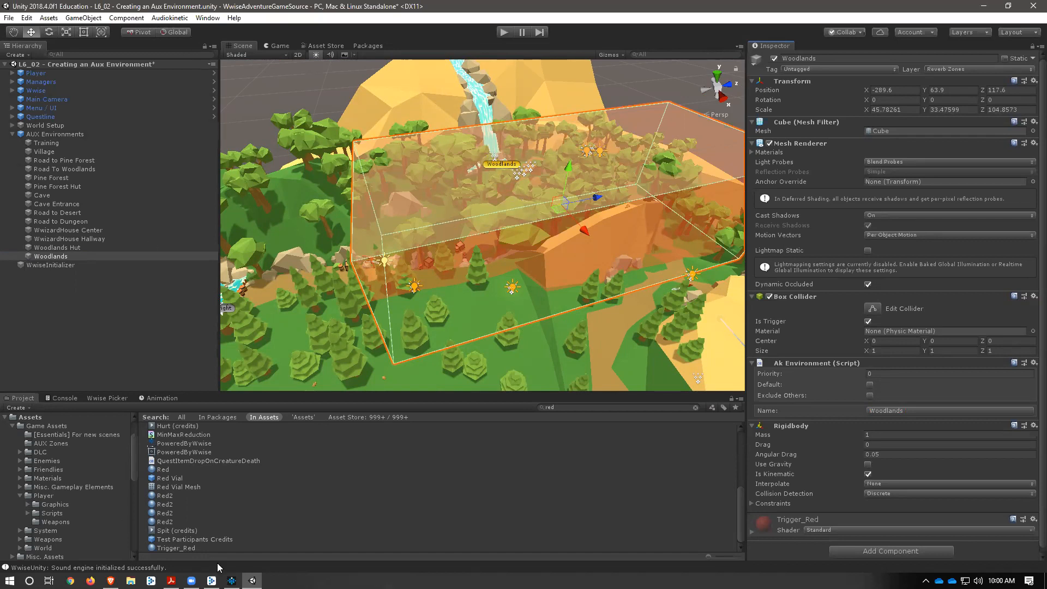
Step: Switch to the Wwise project, collapse the Master Audio Bus, and expand the Actor-Mixer Hierarchy down to the World actor-mixer's work units
{"action": "left_click", "coordinate": [232, 580]}
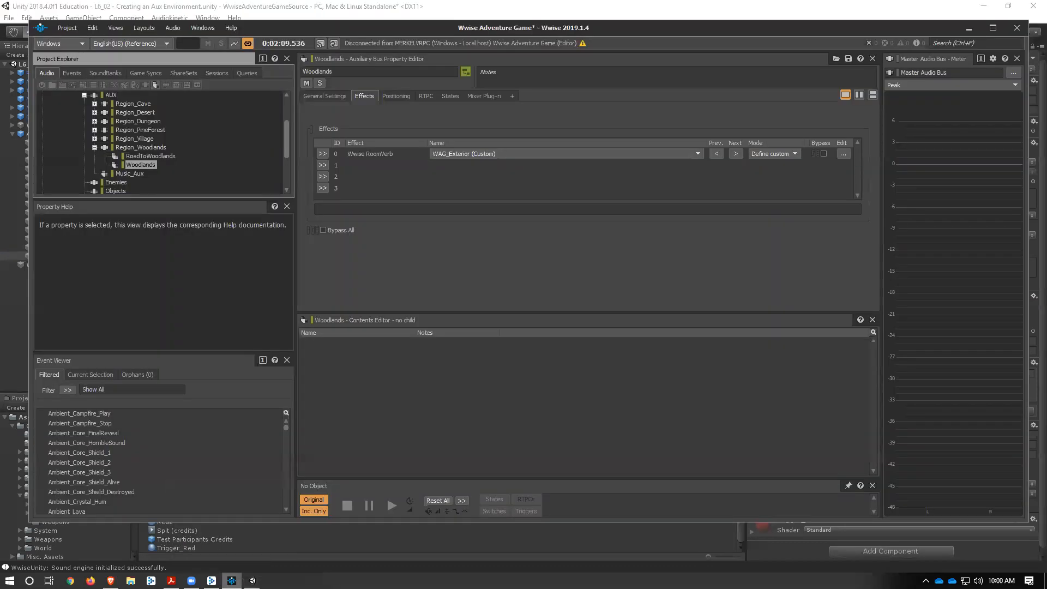
{"action": "left_click_drag", "start_coordinate": [287, 133], "coordinate": [291, 95]}
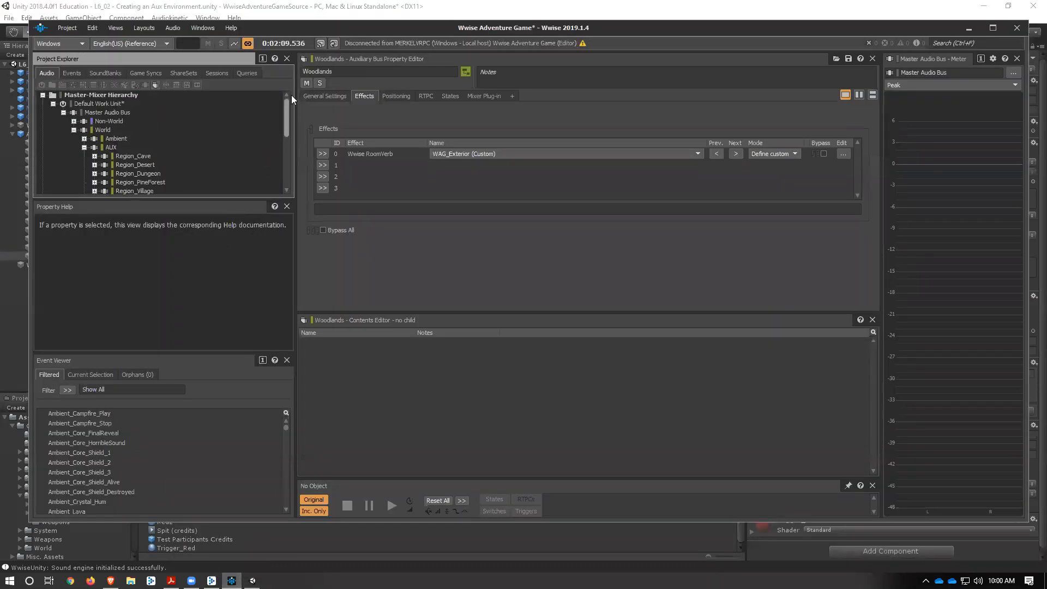
{"action": "left_click", "coordinate": [63, 112]}
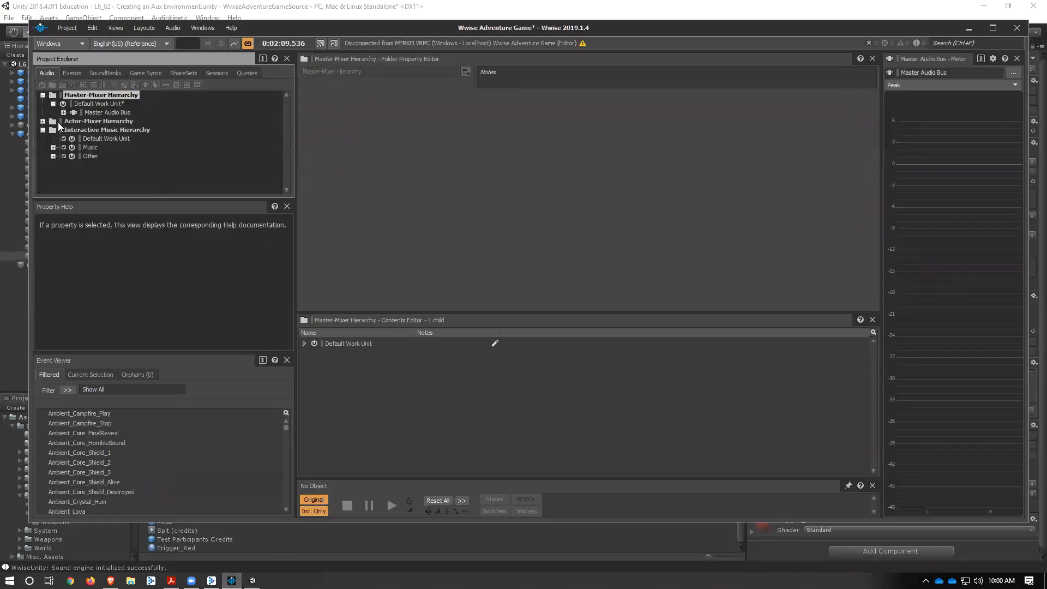
{"action": "left_click", "coordinate": [42, 121]}
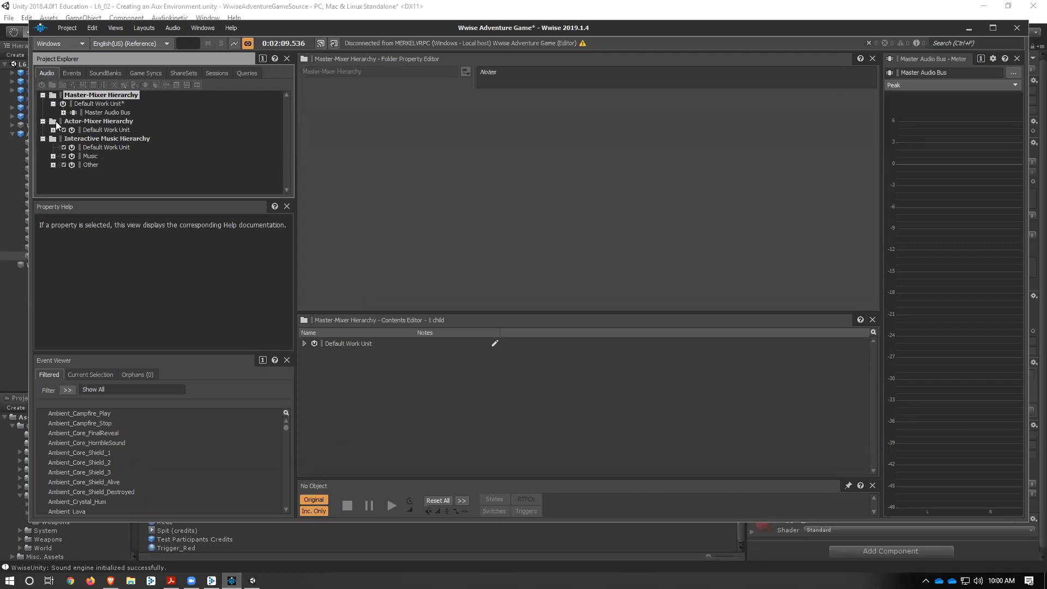
{"action": "left_click", "coordinate": [53, 130]}
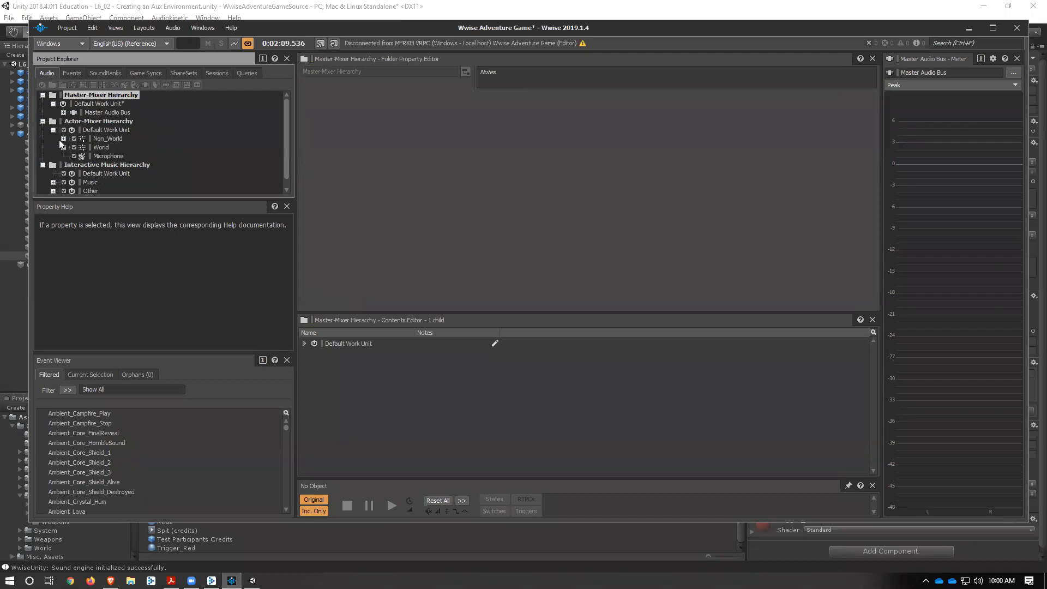
{"action": "left_click", "coordinate": [63, 147]}
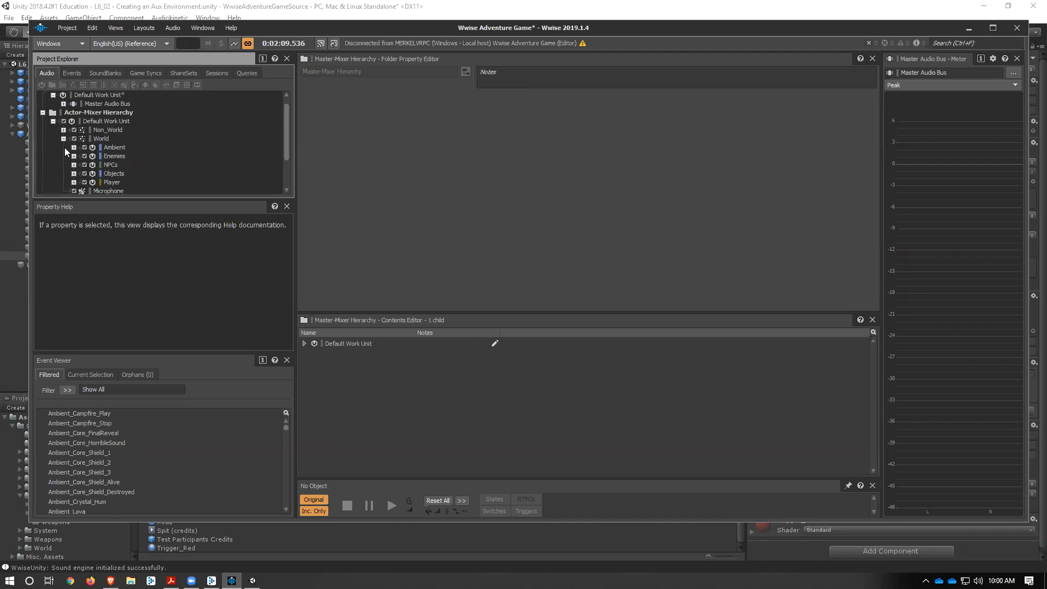
{"action": "left_click_drag", "start_coordinate": [211, 200], "coordinate": [211, 251]}
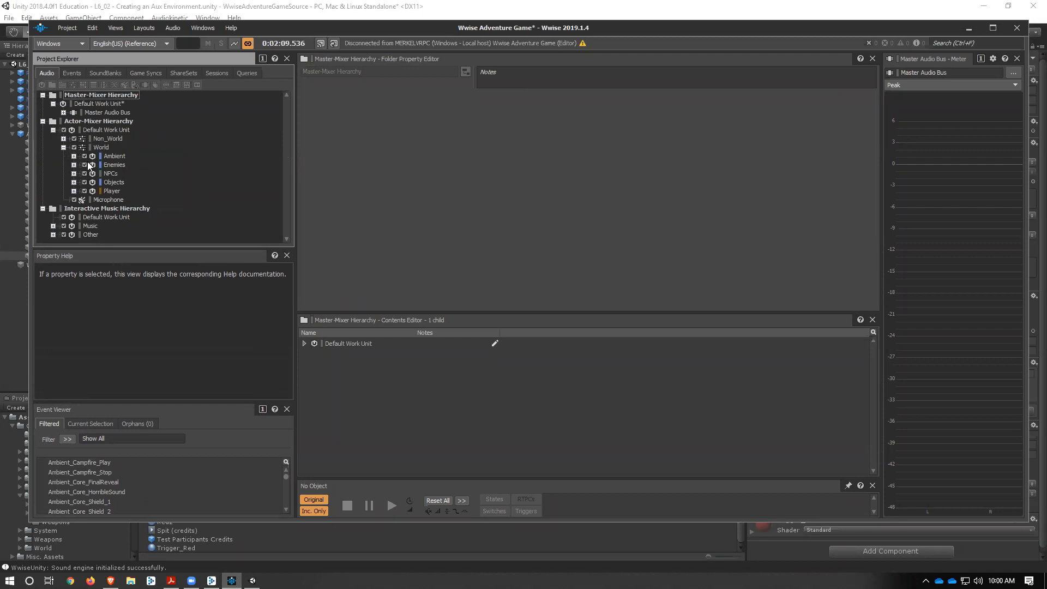
Step: Expand the Player work unit and its Player actor-mixer to examine the sound containers under Movement and Melee
{"action": "left_click", "coordinate": [74, 191]}
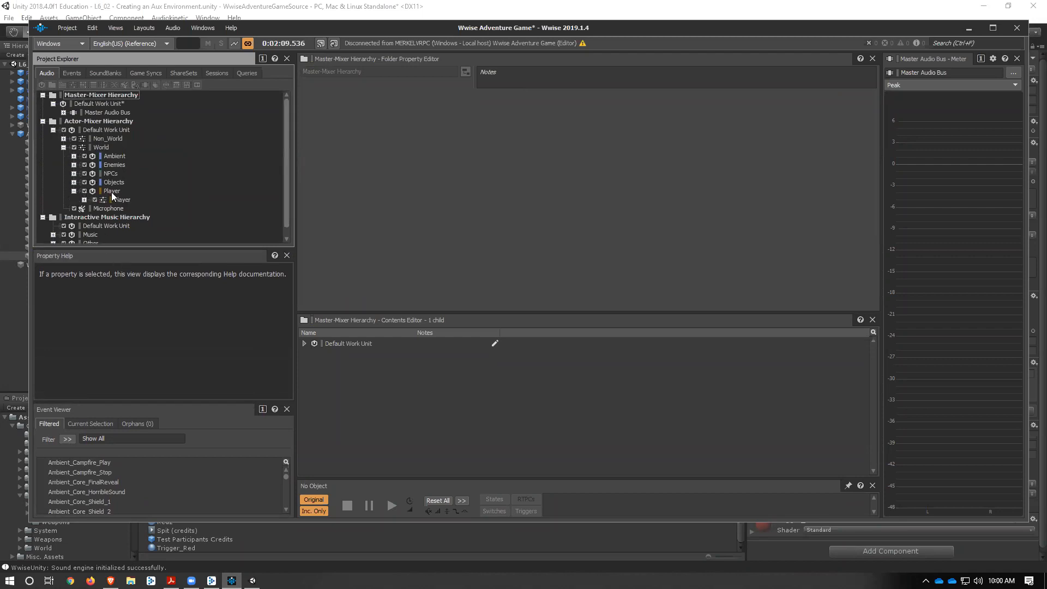
{"action": "scroll", "coordinate": [111, 193], "scroll_direction": "down", "scroll_amount": 1}
{"action": "left_click", "coordinate": [85, 191]}
{"action": "scroll", "coordinate": [131, 186], "scroll_direction": "down", "scroll_amount": 2}
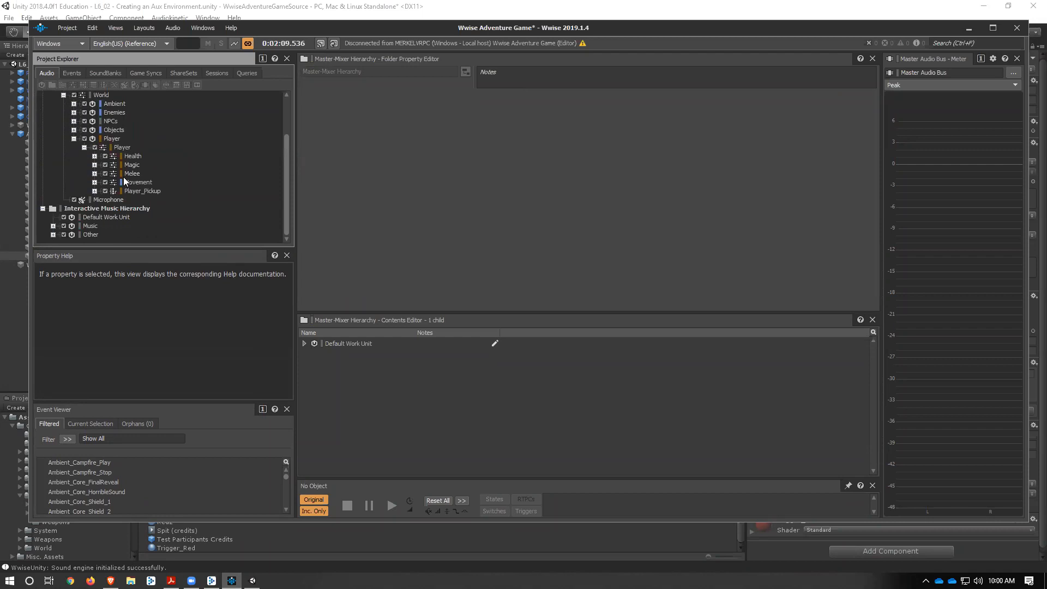
{"action": "left_click", "coordinate": [94, 182]}
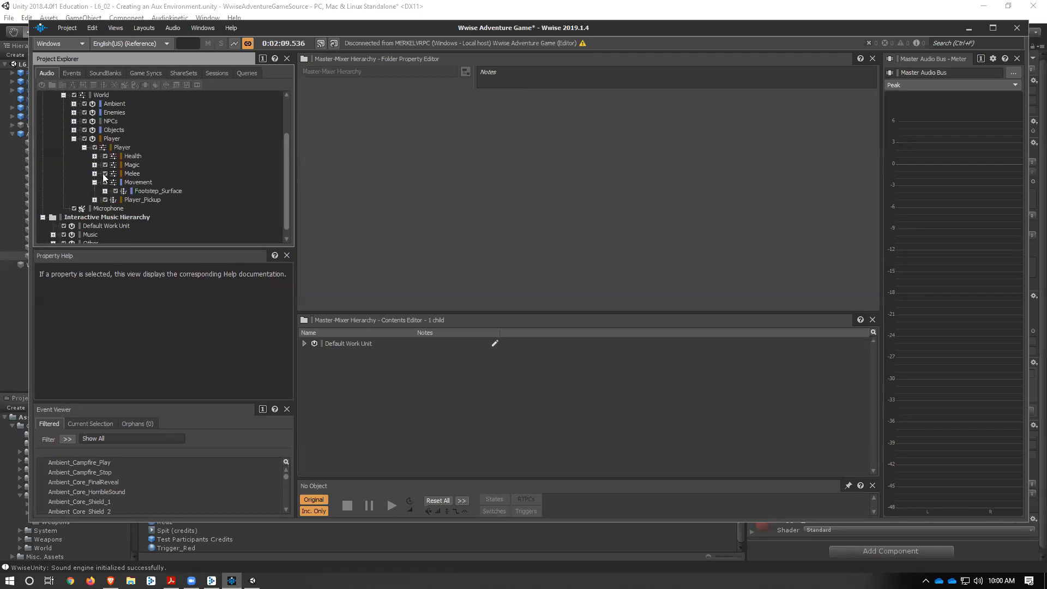
{"action": "left_click", "coordinate": [94, 173]}
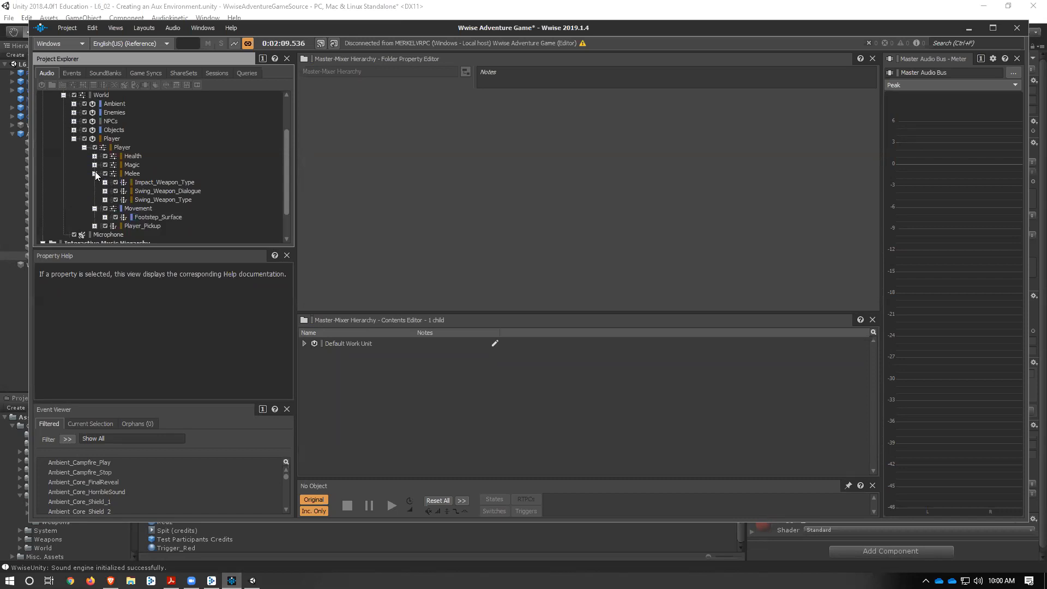
{"action": "scroll", "coordinate": [93, 172], "scroll_direction": "down", "scroll_amount": 2}
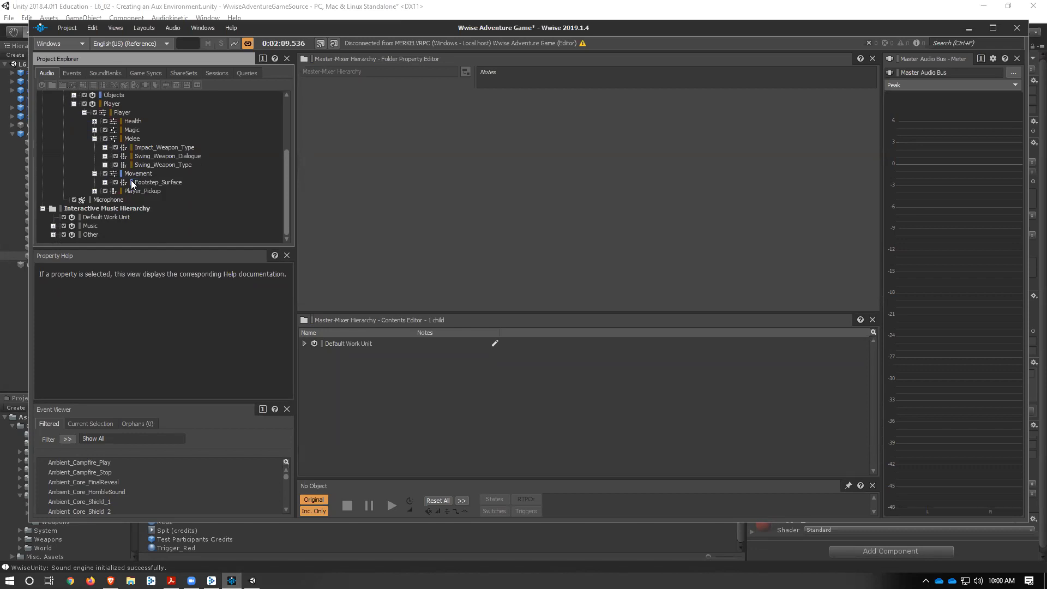
Step: Expand the Swing_Weapon_Dialogue container and audition its Swing_Weapon_Dialogue_Light and Swing_Weapon_Dialogue_Hard containers
{"action": "left_click", "coordinate": [105, 157]}
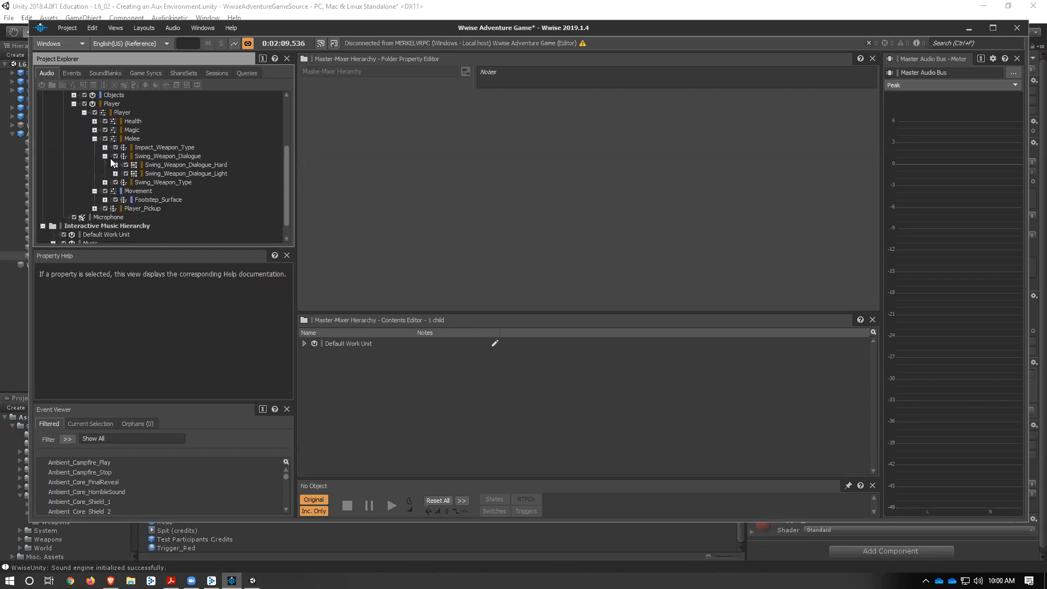
{"action": "left_click", "coordinate": [177, 173]}
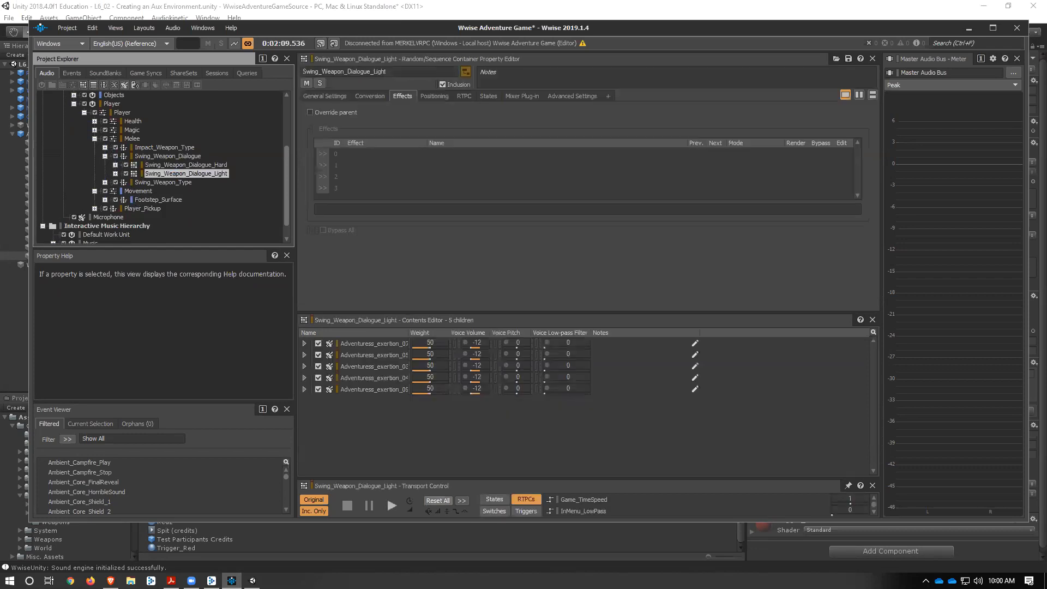
{"action": "left_click", "coordinate": [391, 506]}
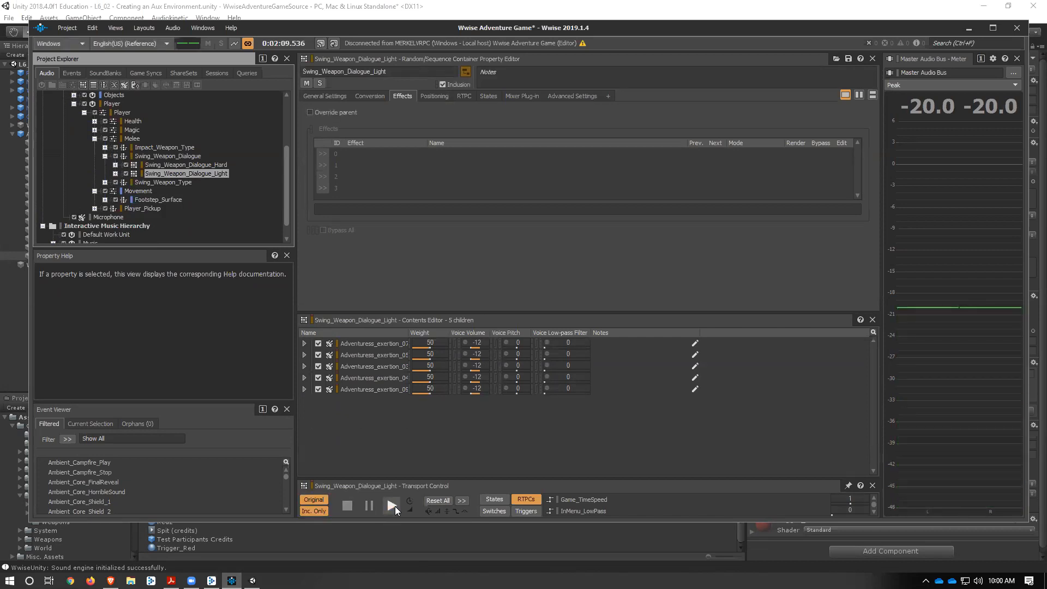
{"action": "left_click", "coordinate": [212, 164]}
{"action": "left_click", "coordinate": [392, 505]}
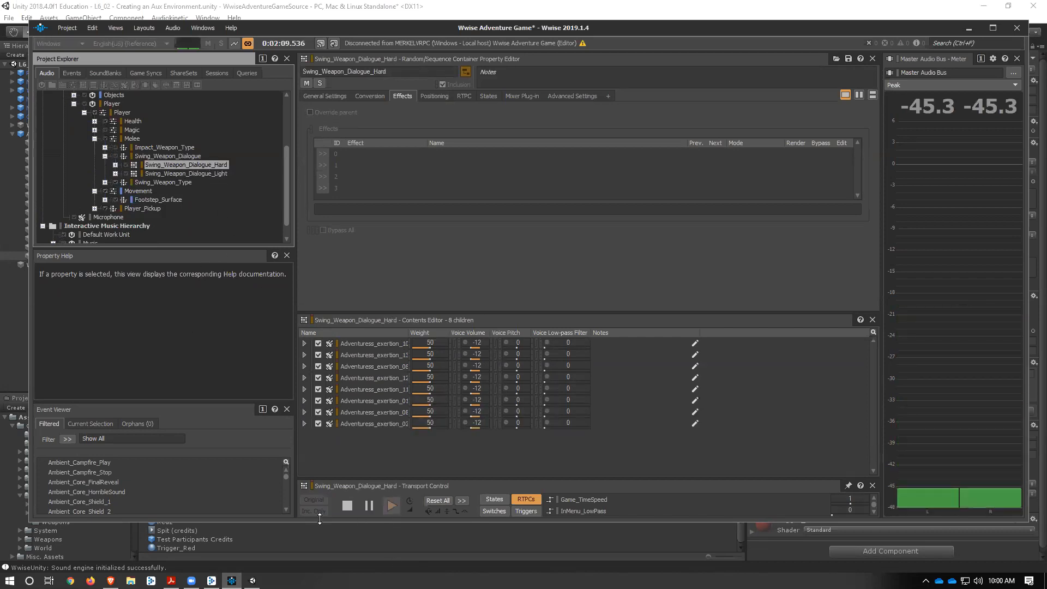
{"action": "left_click", "coordinate": [191, 172]}
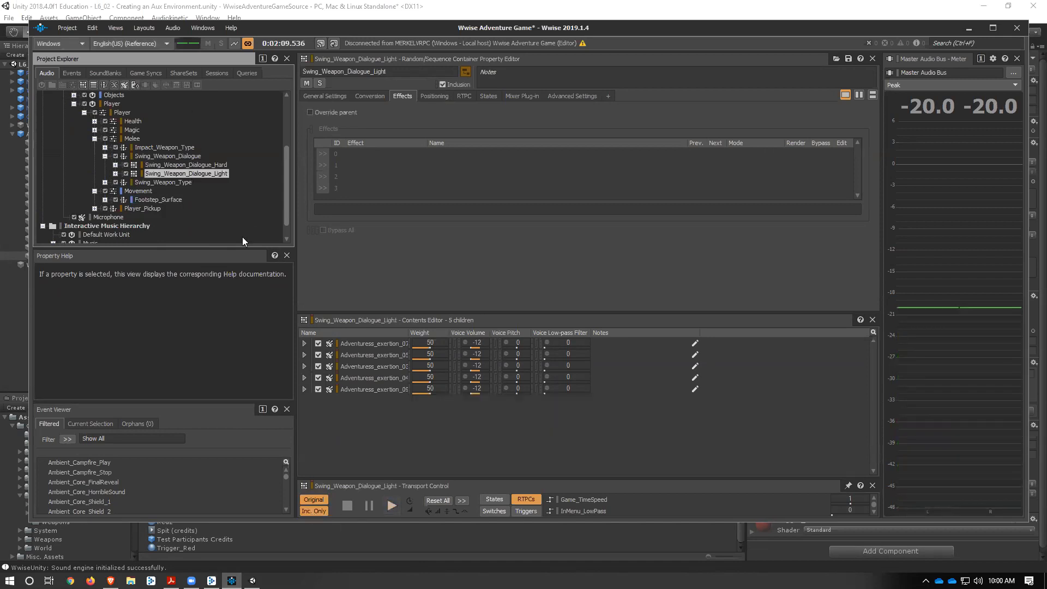
{"action": "left_click", "coordinate": [391, 510]}
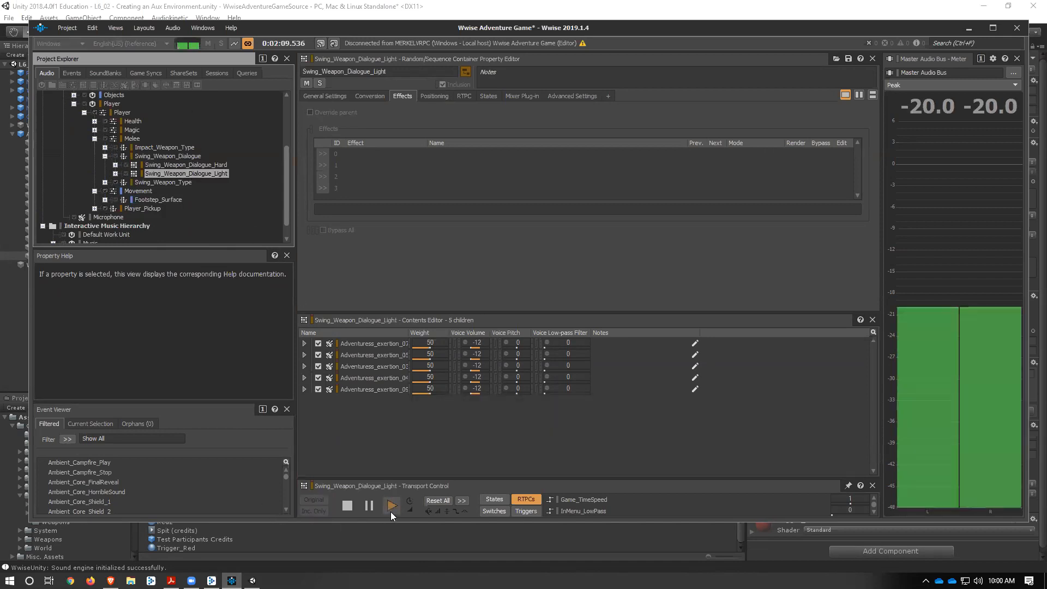
Step: Show the general settings of Swing_Weapon_Dialogue_Light, check the Woodlands environment in Unity, and return to Wwise
{"action": "left_click", "coordinate": [328, 95]}
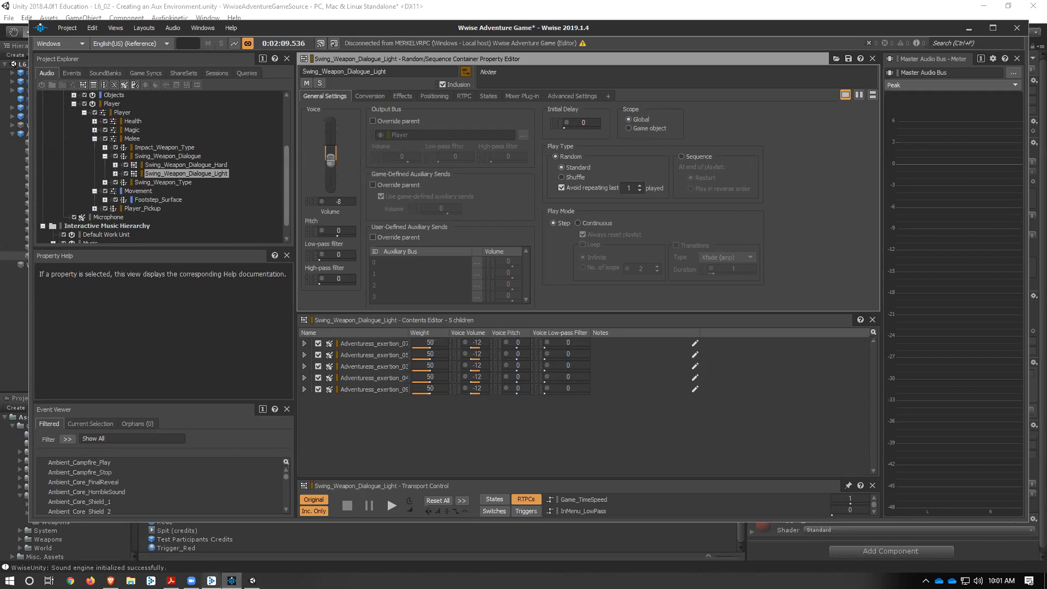
{"action": "left_click", "coordinate": [252, 580]}
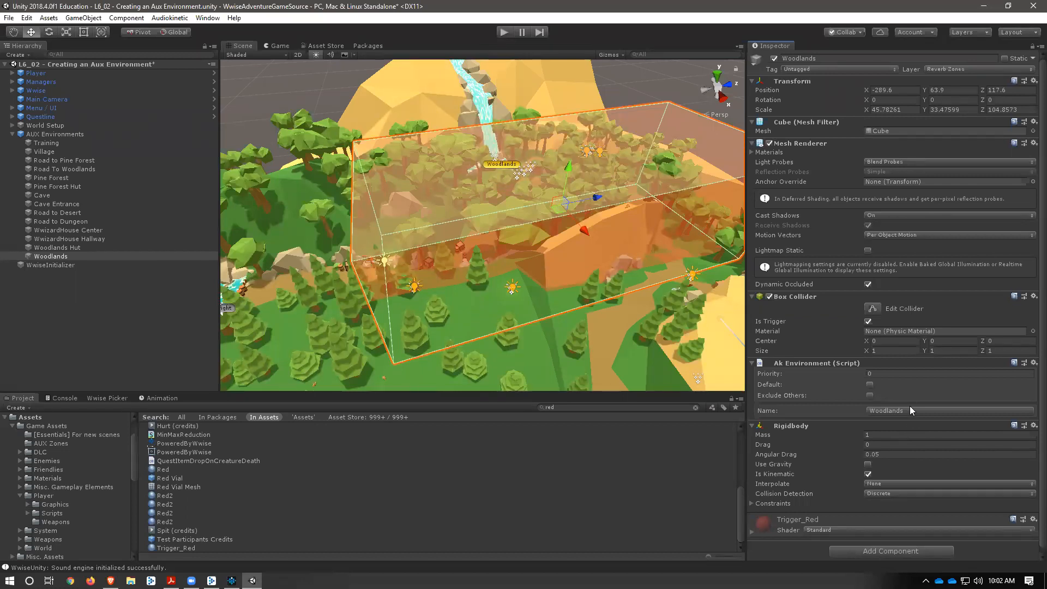
{"action": "left_click", "coordinate": [232, 580]}
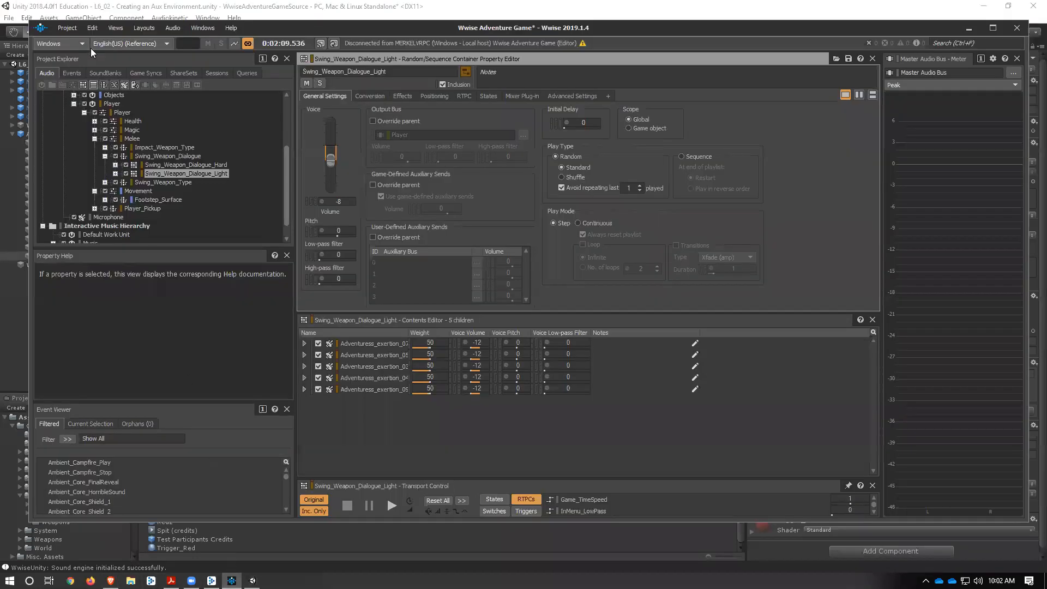
Step: Expand the Master Audio Bus to review the regional auxiliary buses under World, and collapse the AUX bus
{"action": "scroll", "coordinate": [209, 190], "scroll_direction": "up", "scroll_amount": 5}
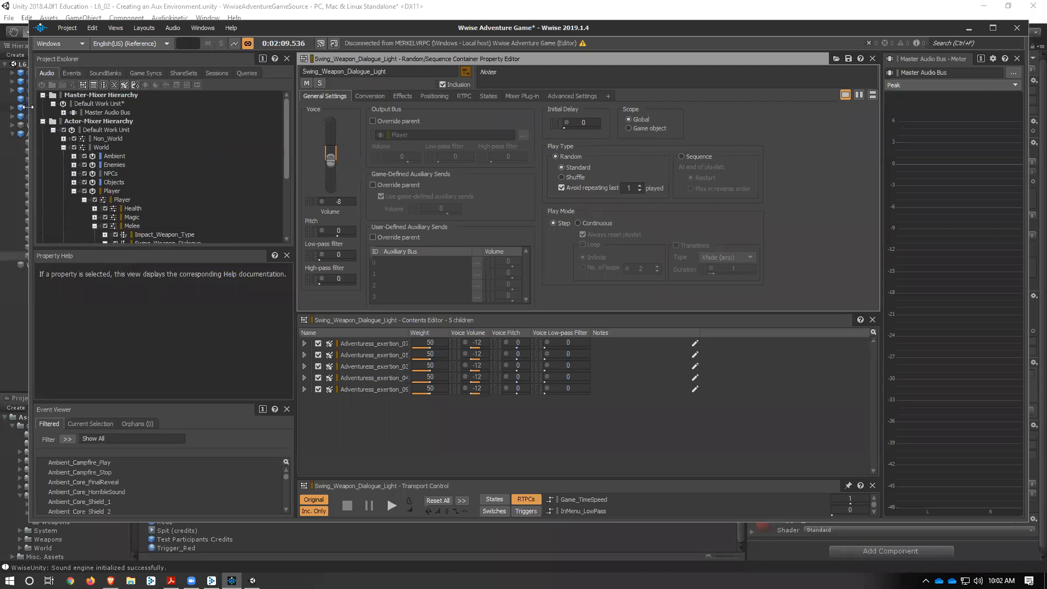
{"action": "left_click", "coordinate": [63, 113]}
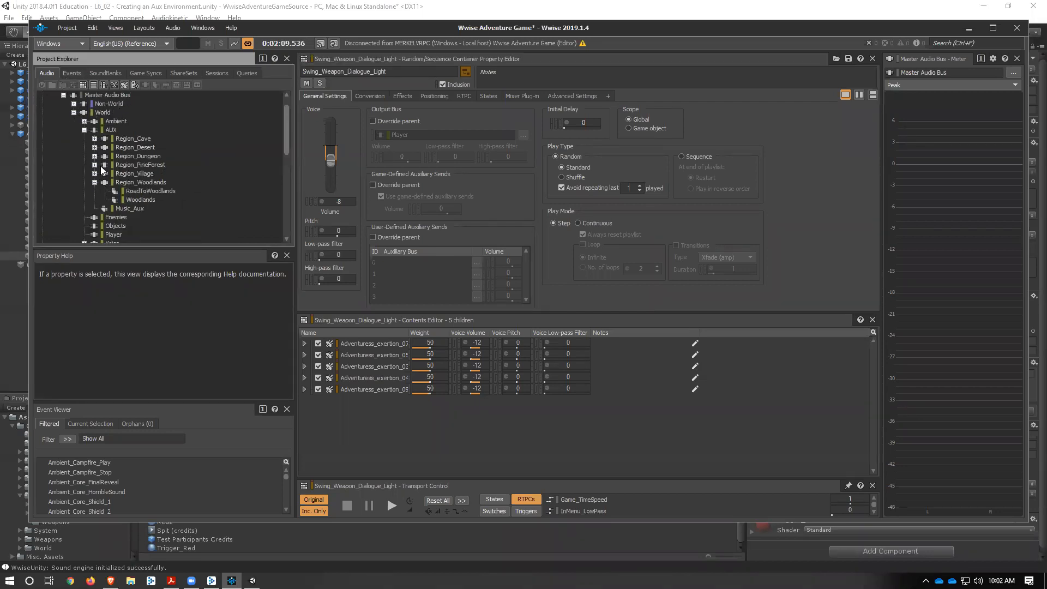
{"action": "scroll", "coordinate": [92, 137], "scroll_direction": "up", "scroll_amount": 2}
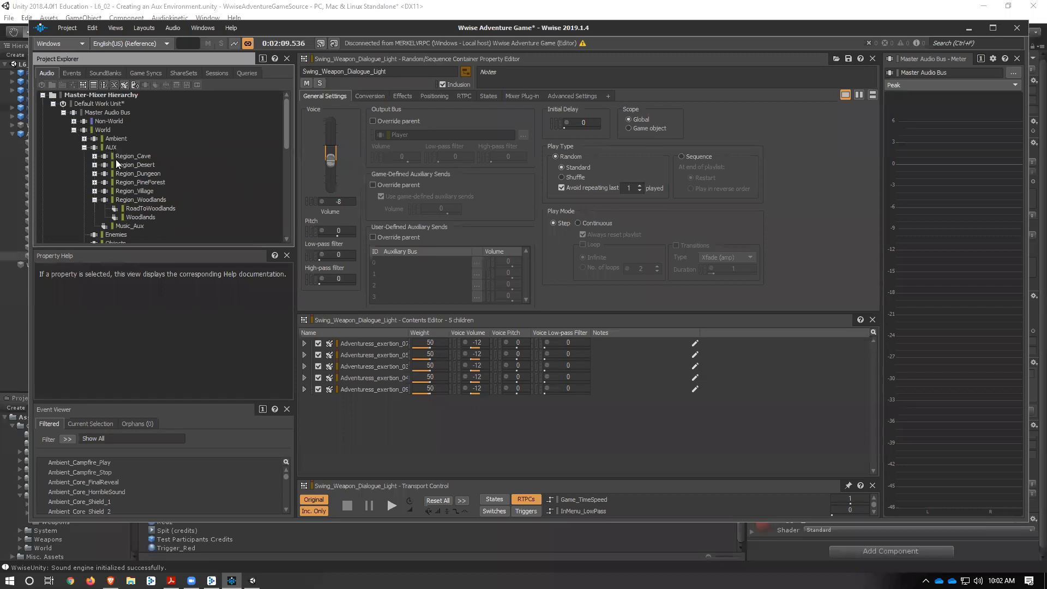
{"action": "scroll", "coordinate": [132, 173], "scroll_direction": "down", "scroll_amount": 1}
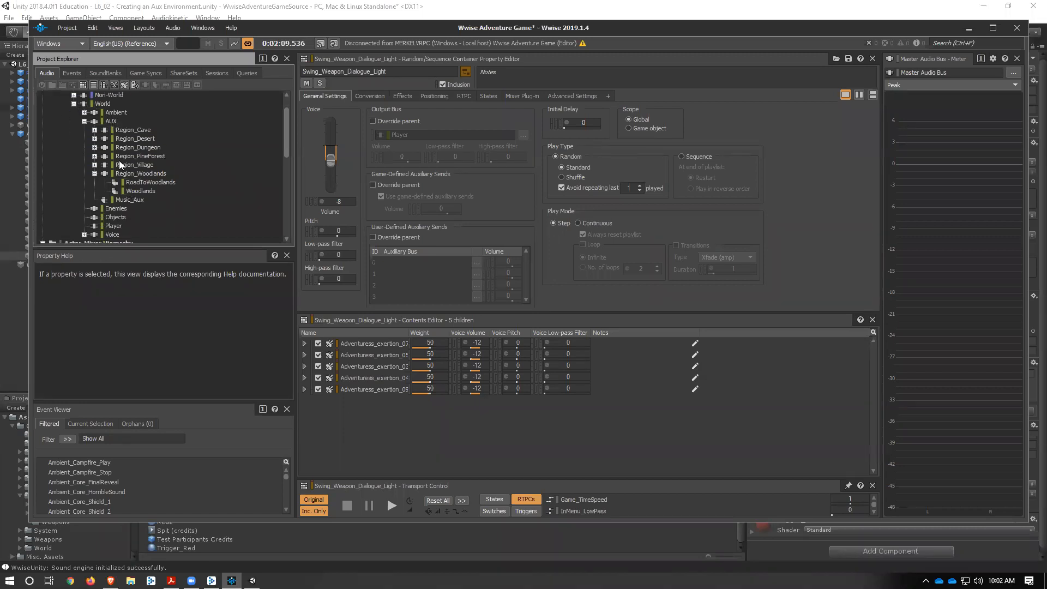
{"action": "left_click", "coordinate": [84, 121]}
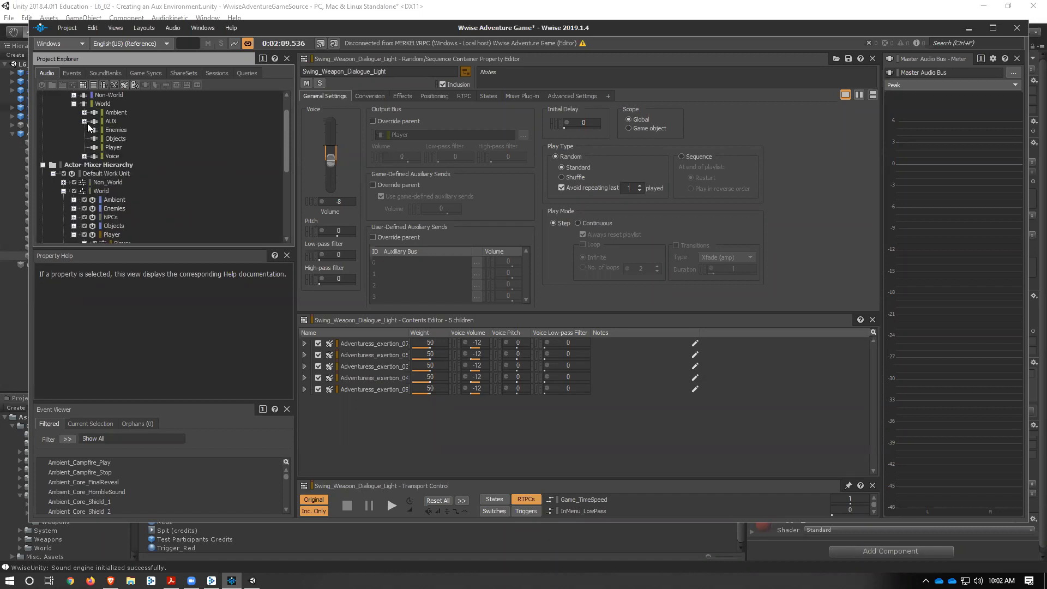
{"action": "scroll", "coordinate": [120, 202], "scroll_direction": "down", "scroll_amount": 4}
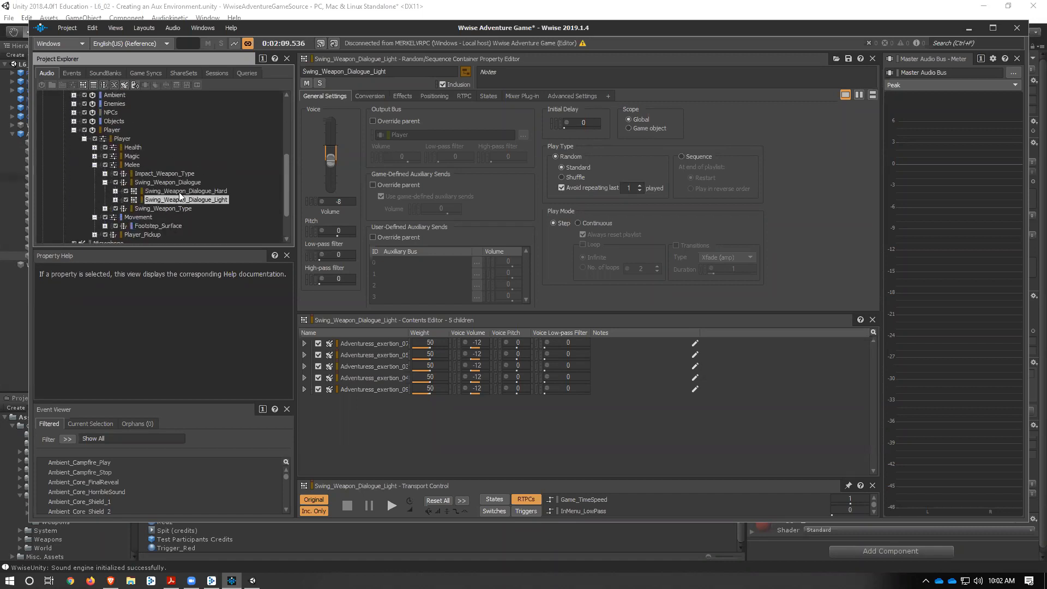
Step: Trace the output bus setting from Swing_Weapon_Dialogue and its Light container up through Melee to the Player actor-mixer
{"action": "left_click", "coordinate": [169, 182]}
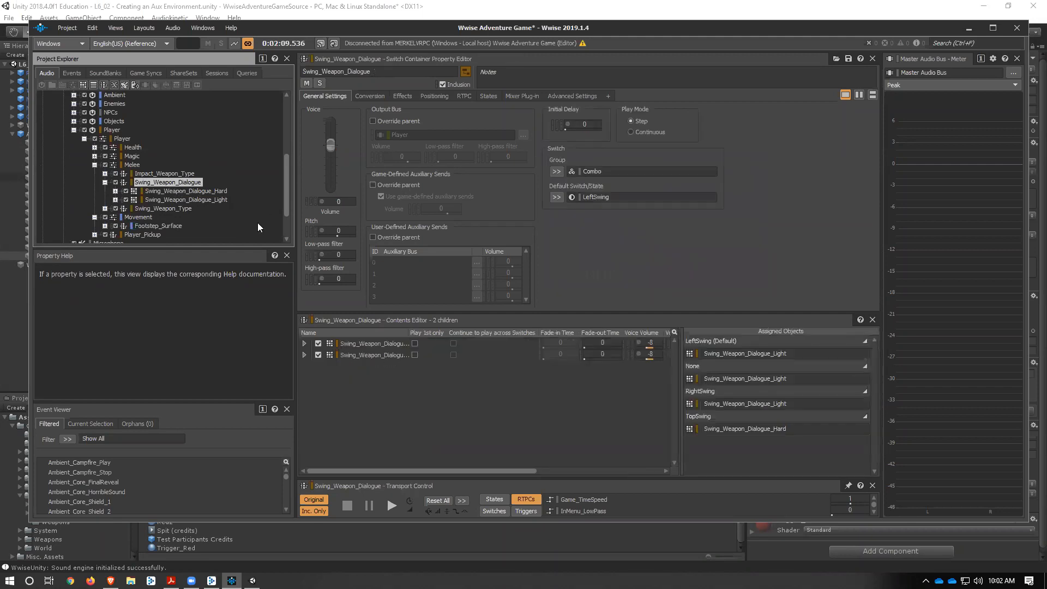
{"action": "left_click", "coordinate": [171, 199]}
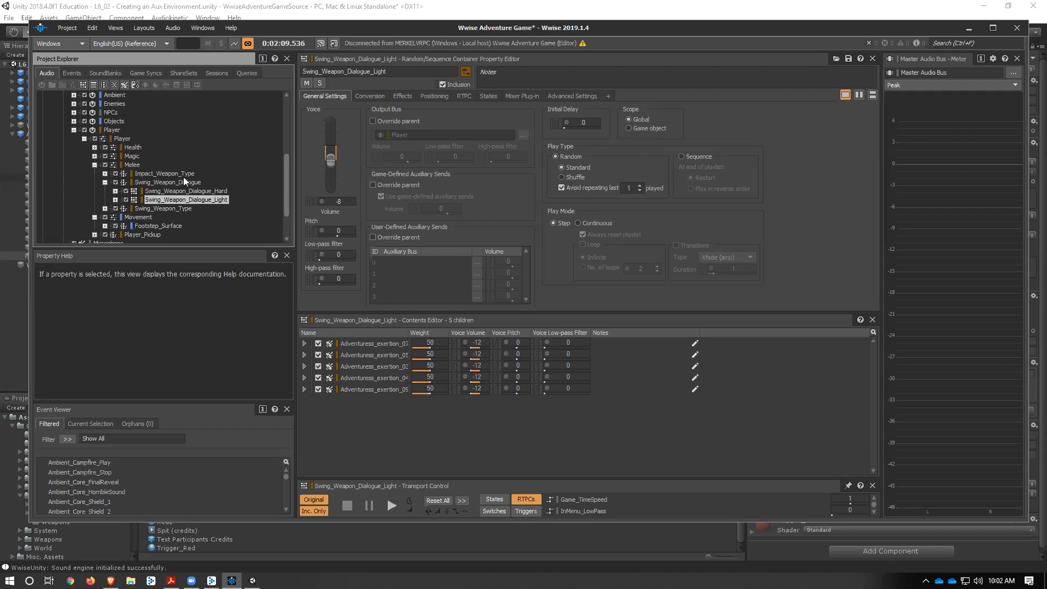
{"action": "left_click", "coordinate": [164, 183]}
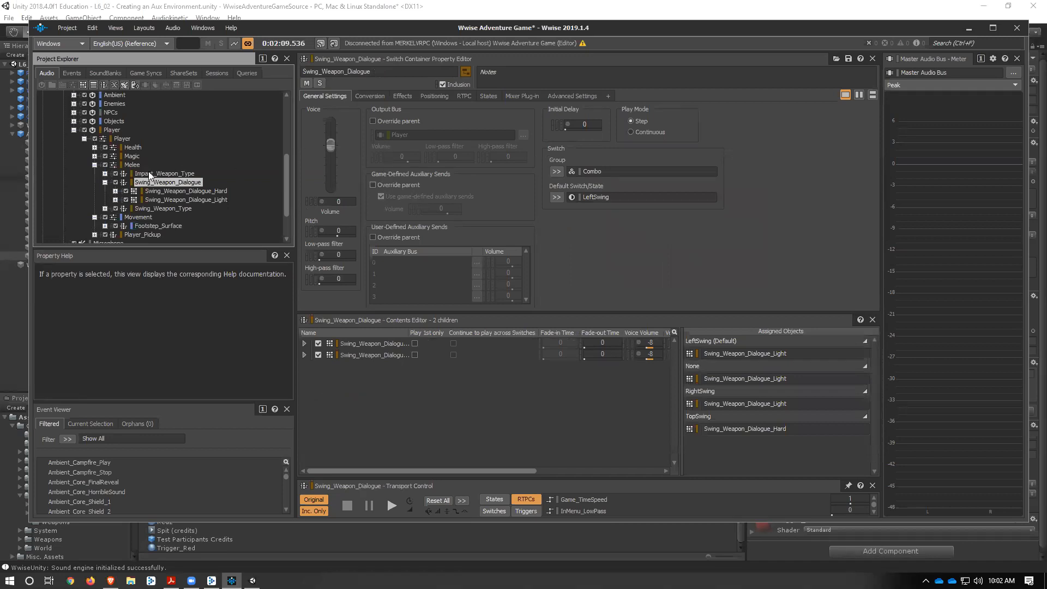
{"action": "left_click", "coordinate": [134, 165]}
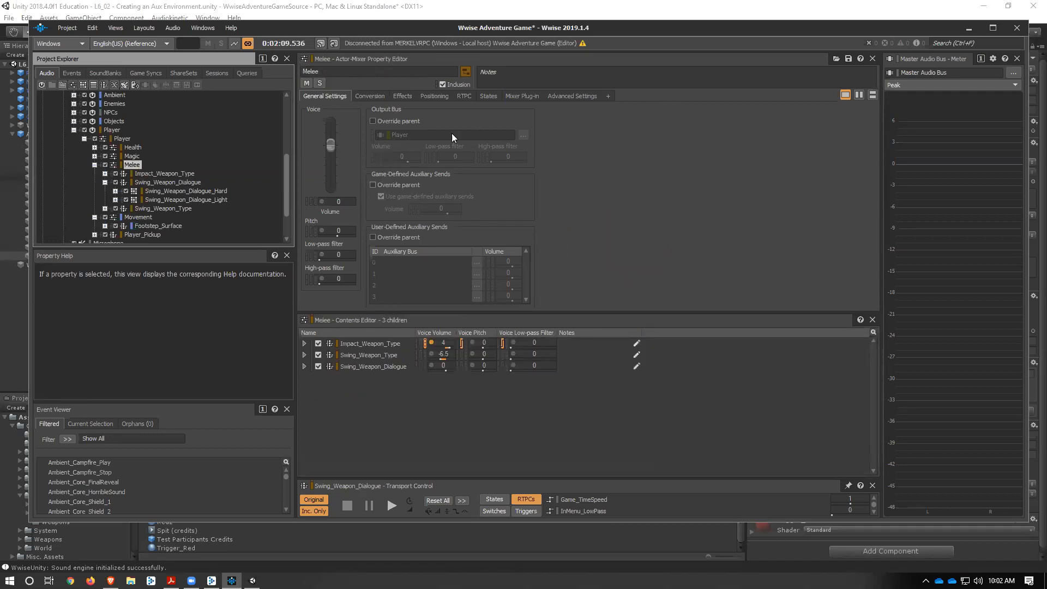
{"action": "left_click", "coordinate": [113, 140]}
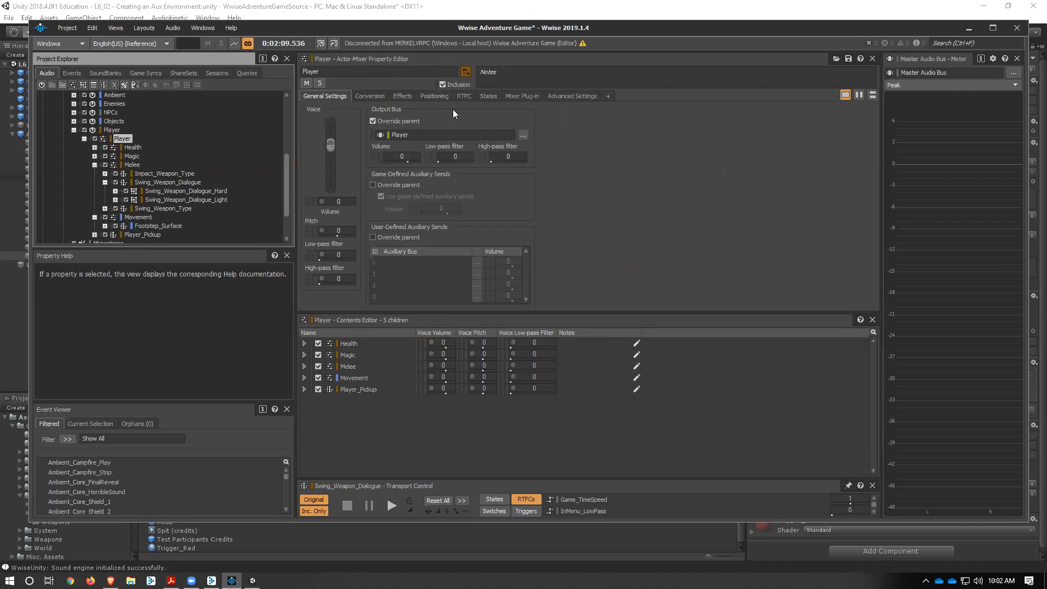
{"action": "left_click", "coordinate": [112, 130]}
{"action": "left_click", "coordinate": [116, 139]}
Step: Trace the game-defined auxiliary sends setting from Melee and the weapon dialogue containers up through Player to the World actor-mixer
{"action": "left_click", "coordinate": [133, 165]}
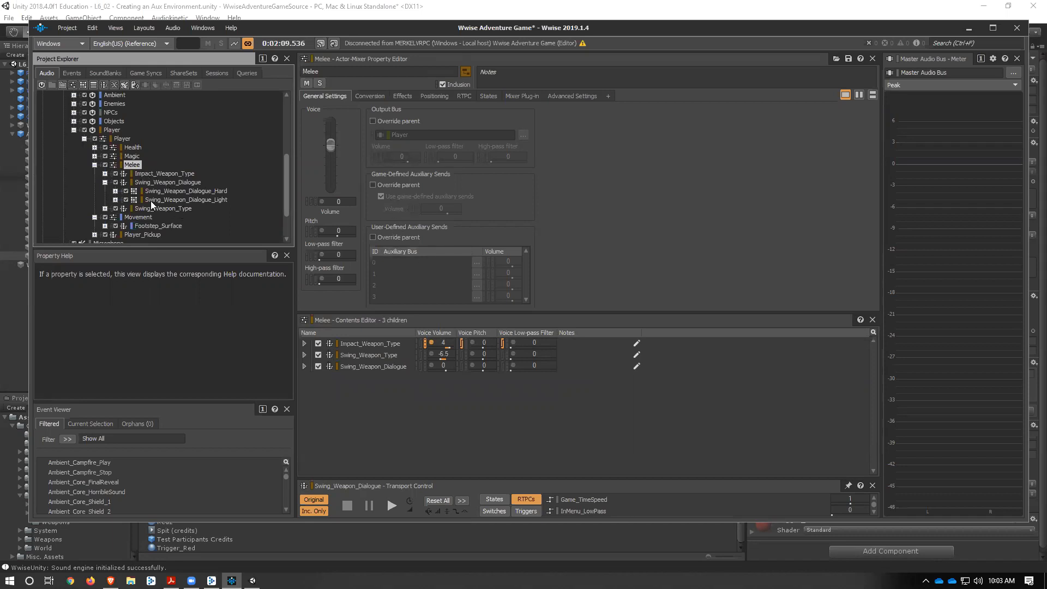
{"action": "left_click", "coordinate": [169, 182]}
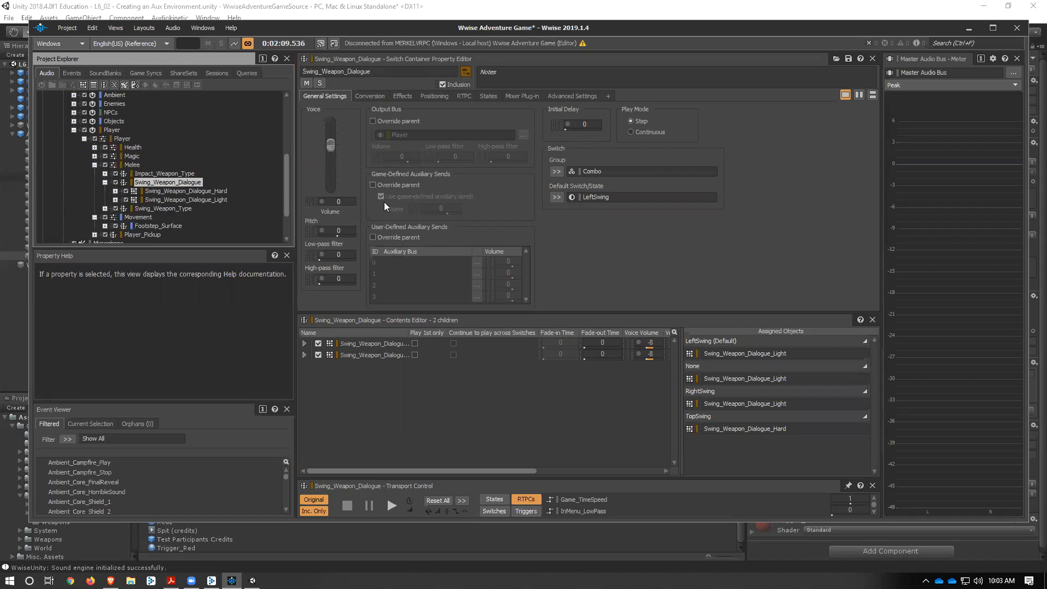
{"action": "left_click", "coordinate": [163, 199]}
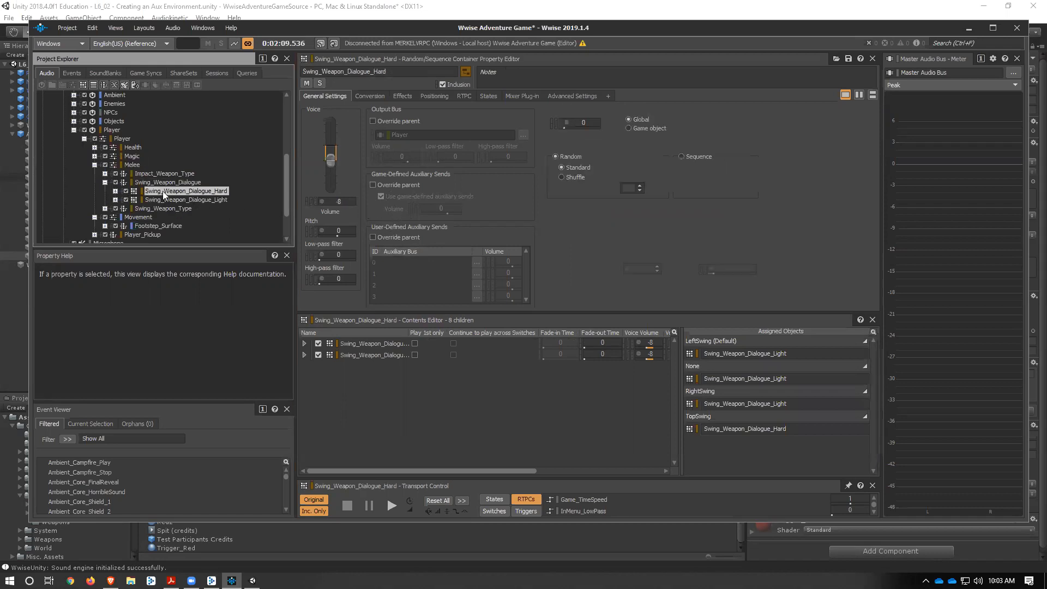
{"action": "left_click", "coordinate": [157, 185]}
{"action": "left_click", "coordinate": [155, 174]}
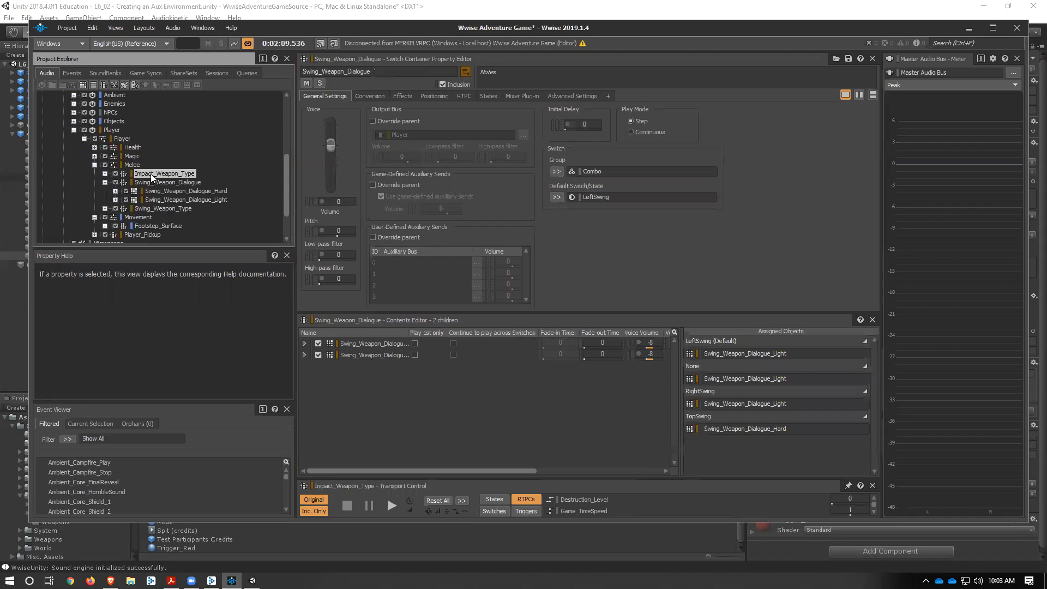
{"action": "left_click", "coordinate": [133, 165]}
{"action": "left_click", "coordinate": [132, 156]}
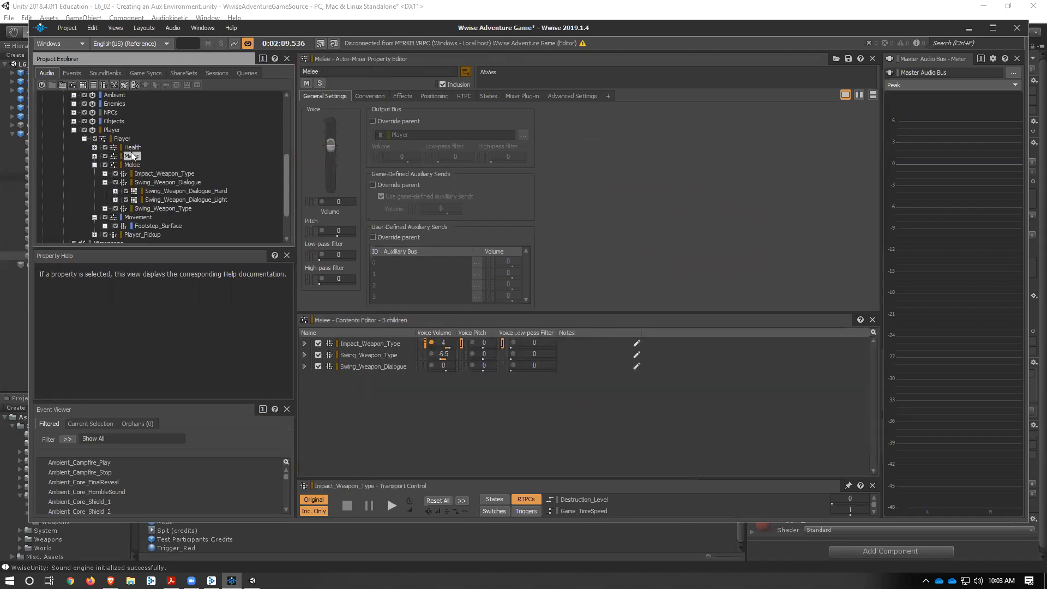
{"action": "left_click", "coordinate": [132, 147]}
{"action": "left_click", "coordinate": [120, 138]}
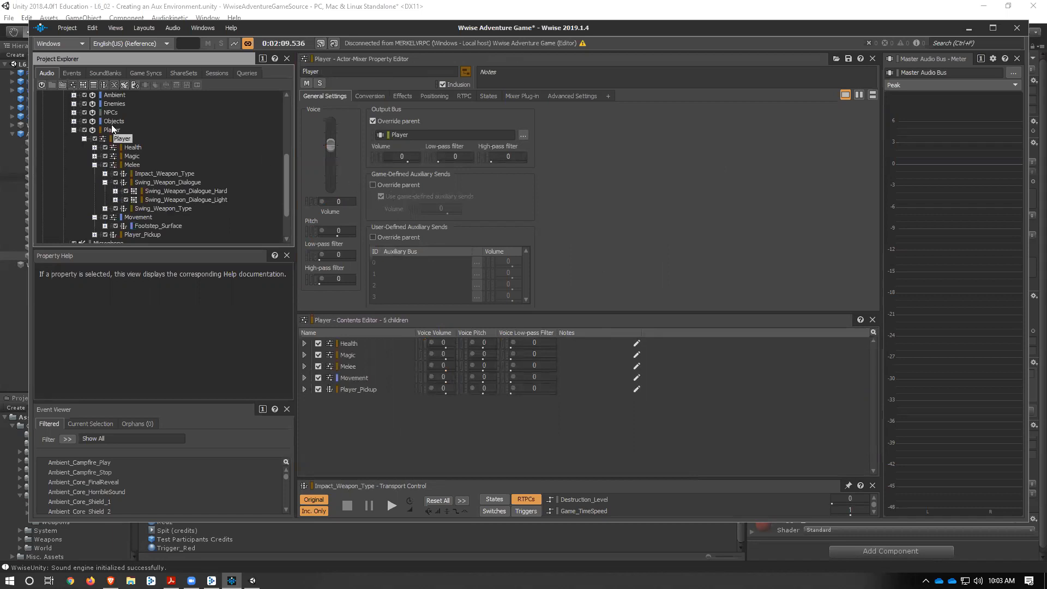
{"action": "left_click", "coordinate": [114, 121]}
{"action": "left_click", "coordinate": [114, 130]}
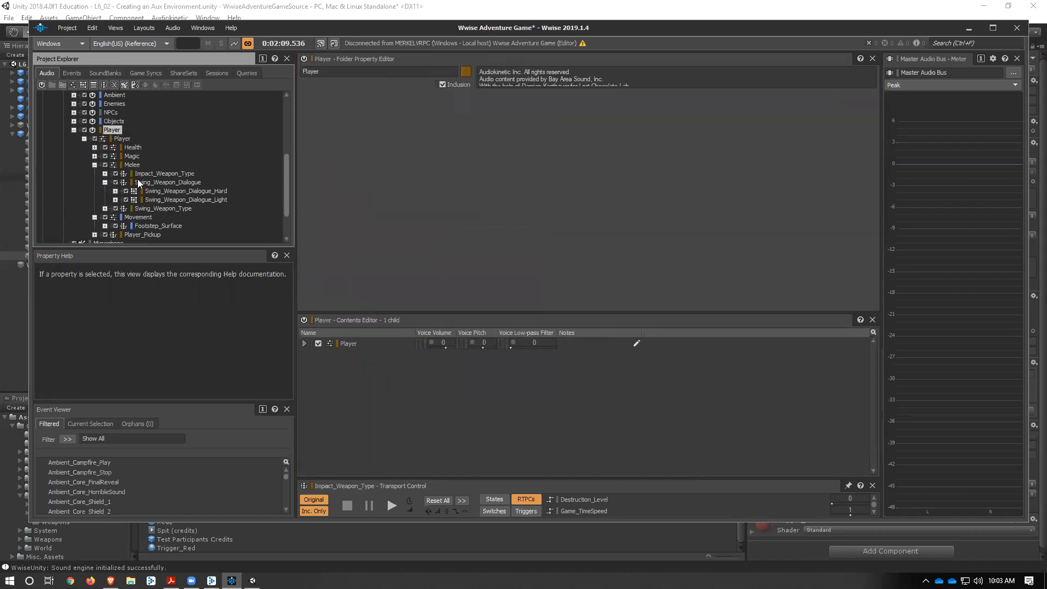
{"action": "scroll", "coordinate": [141, 184], "scroll_direction": "up", "scroll_amount": 2}
{"action": "left_click", "coordinate": [101, 149]}
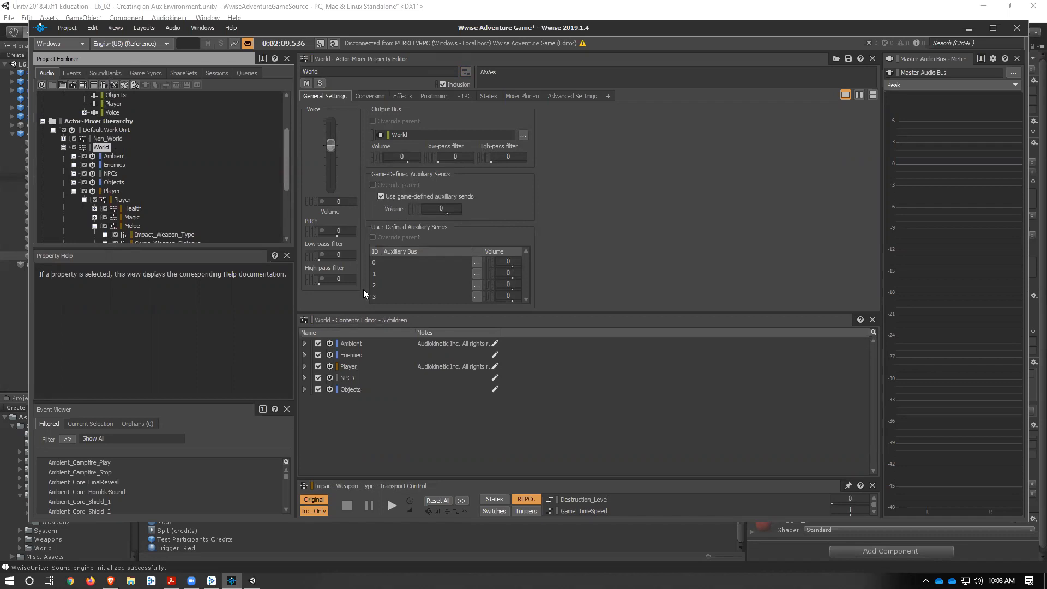
{"action": "left_click", "coordinate": [252, 580]}
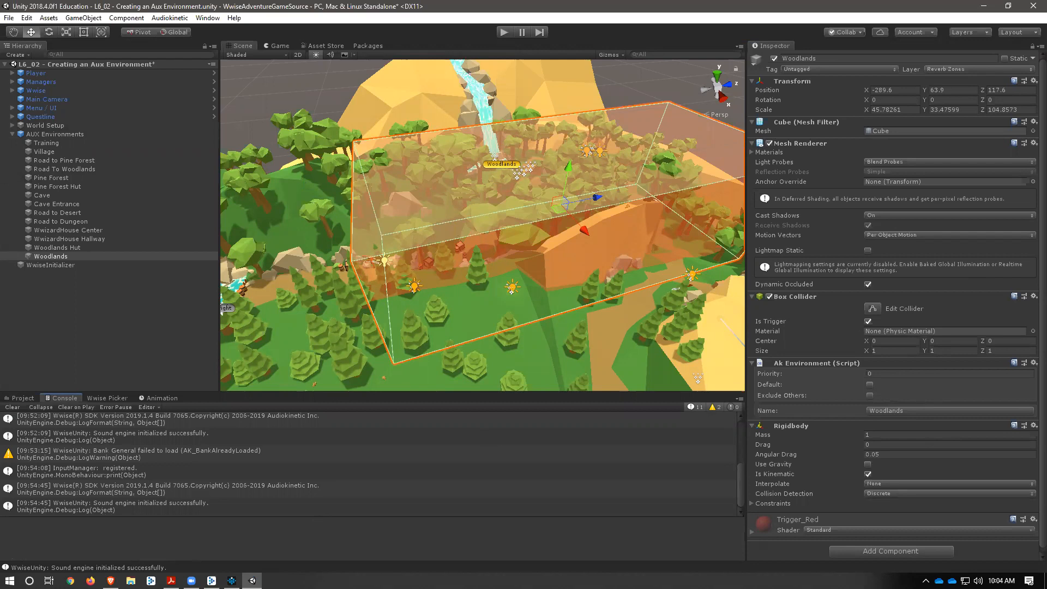
{"action": "left_click", "coordinate": [232, 581]}
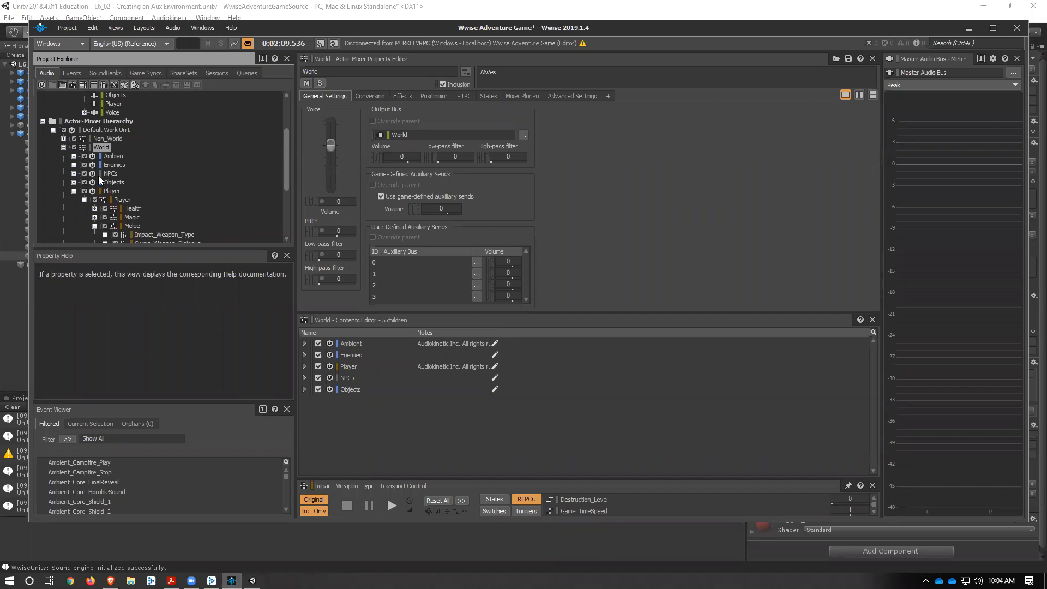
{"action": "key", "text": "alt+Tab"}
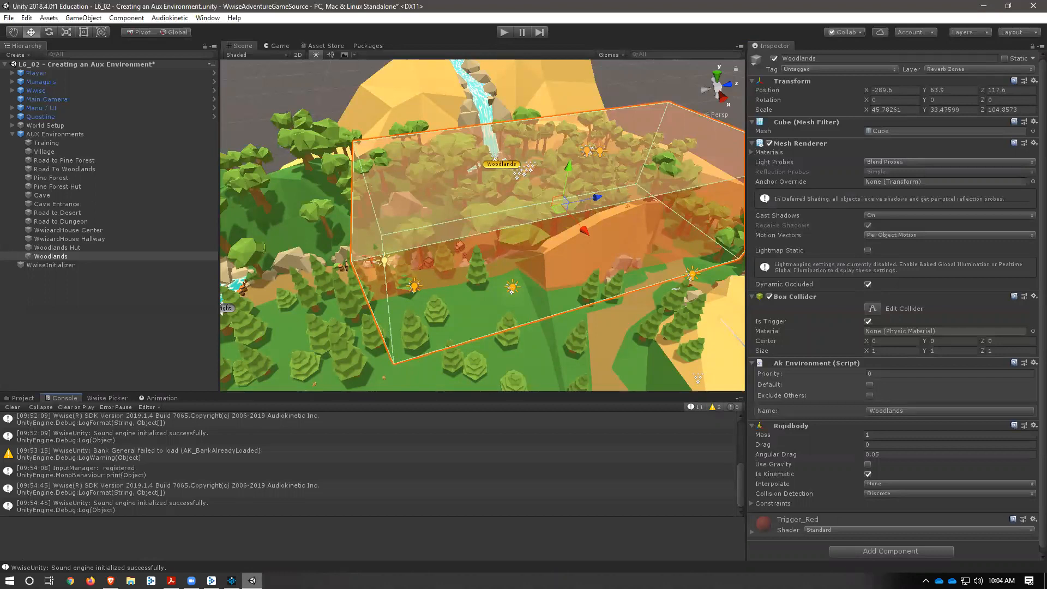
{"action": "key", "text": "alt+Tab"}
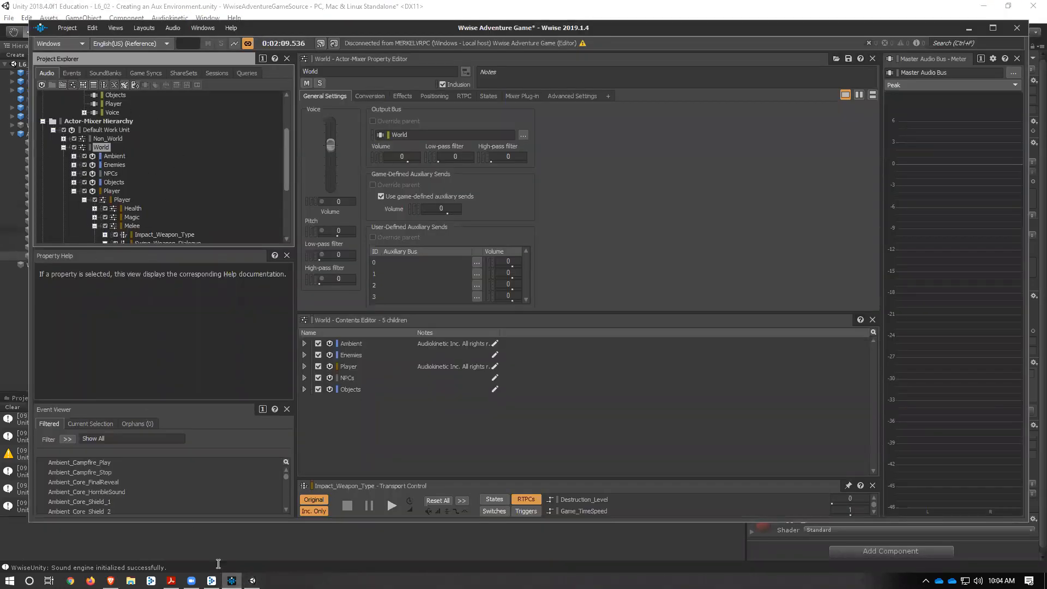
Step: Switch to Unity and select the Woodlands environment followed by the Player object to examine their components
{"action": "left_click", "coordinate": [252, 581]}
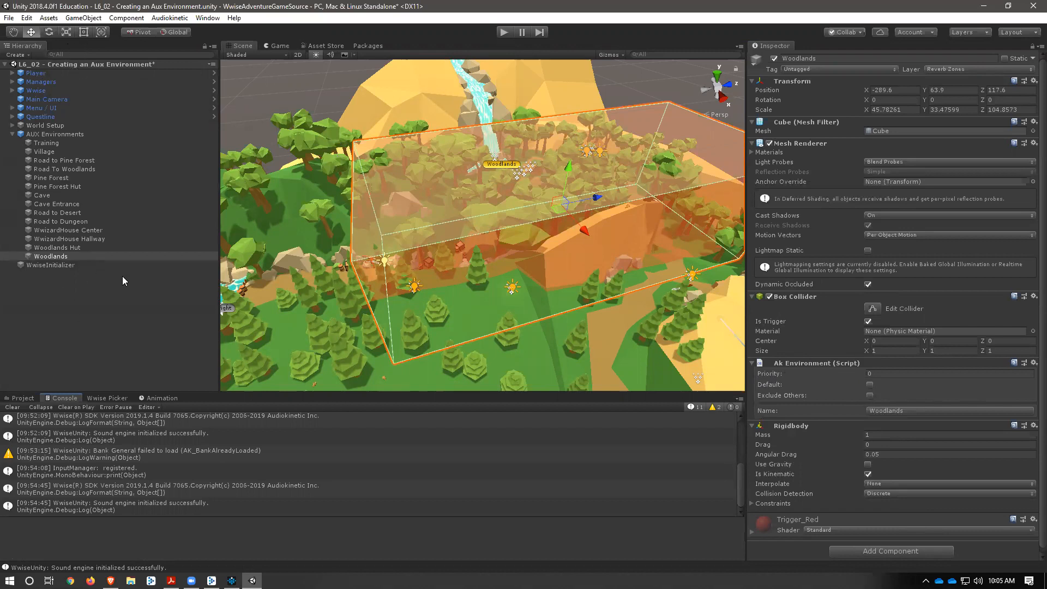
{"action": "left_click", "coordinate": [75, 318]}
{"action": "left_click", "coordinate": [73, 256]}
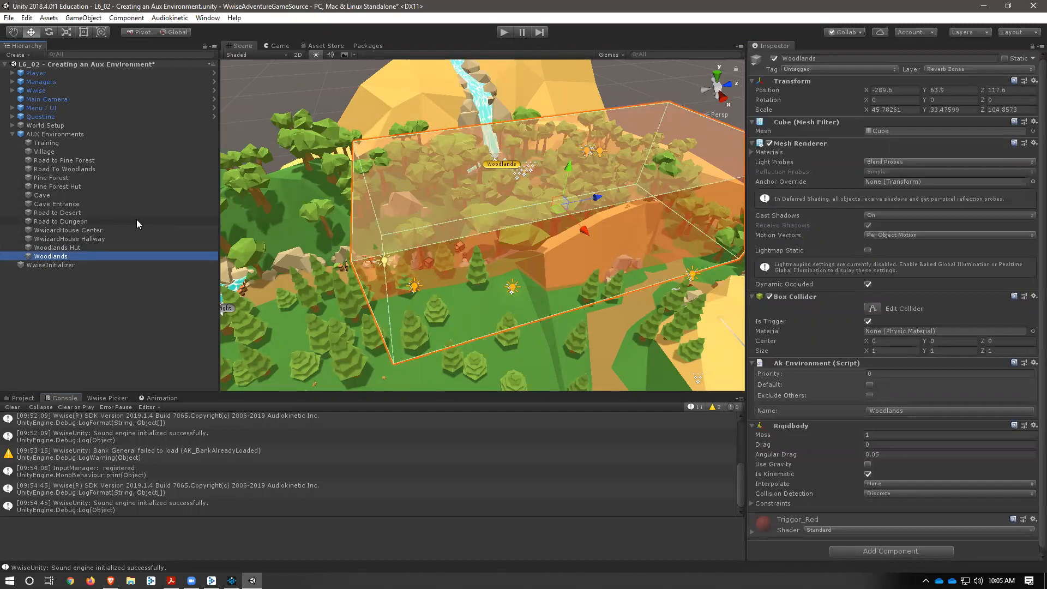
{"action": "left_click", "coordinate": [51, 74]}
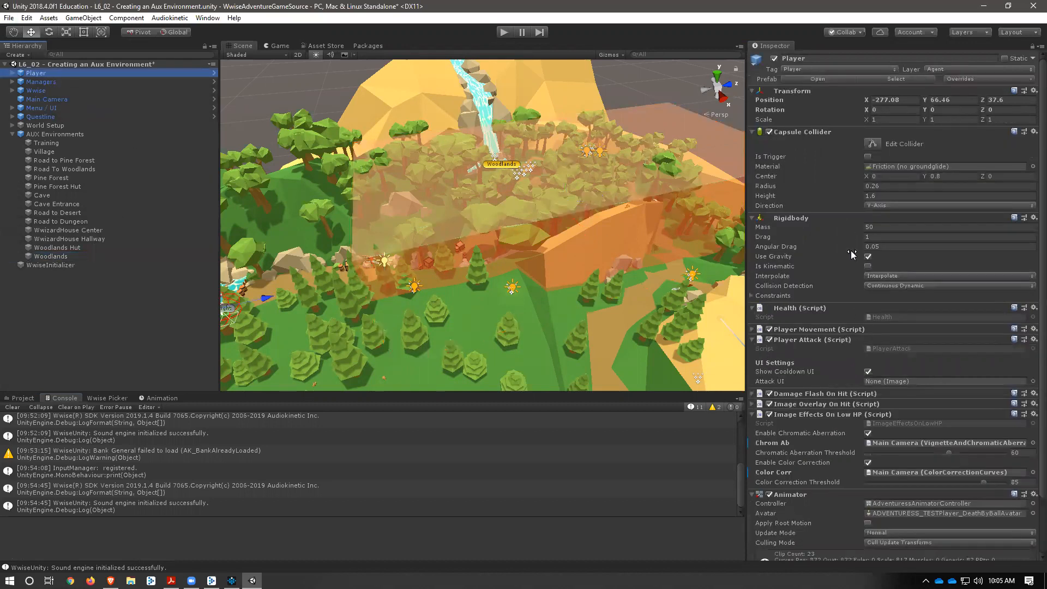
Step: Add an AkGameObj component to the Player object and check its Environment Aware setting
{"action": "scroll", "coordinate": [834, 326], "scroll_direction": "down", "scroll_amount": 3}
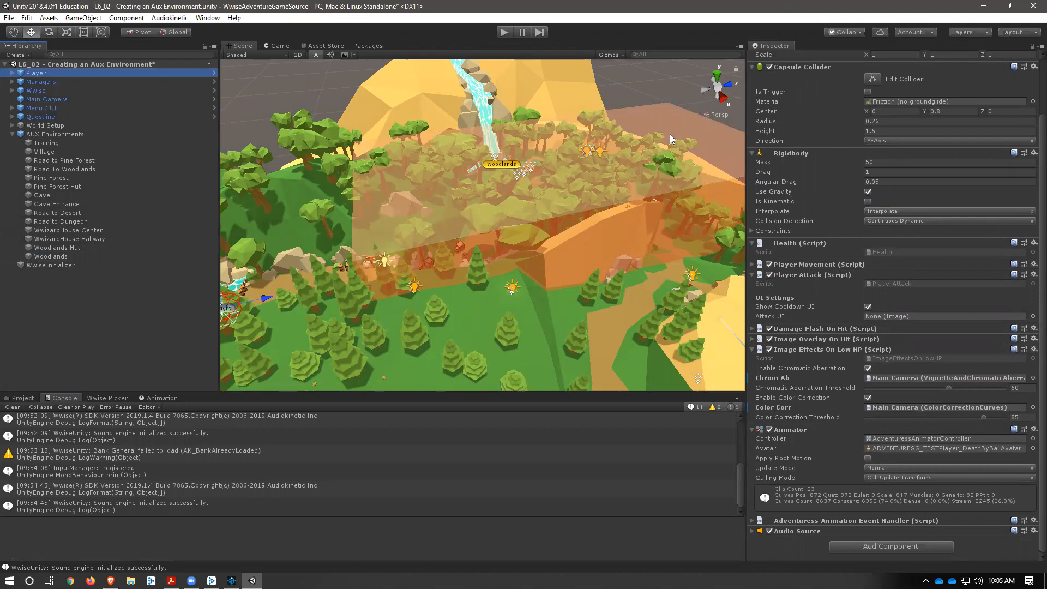
{"action": "left_click", "coordinate": [901, 547]}
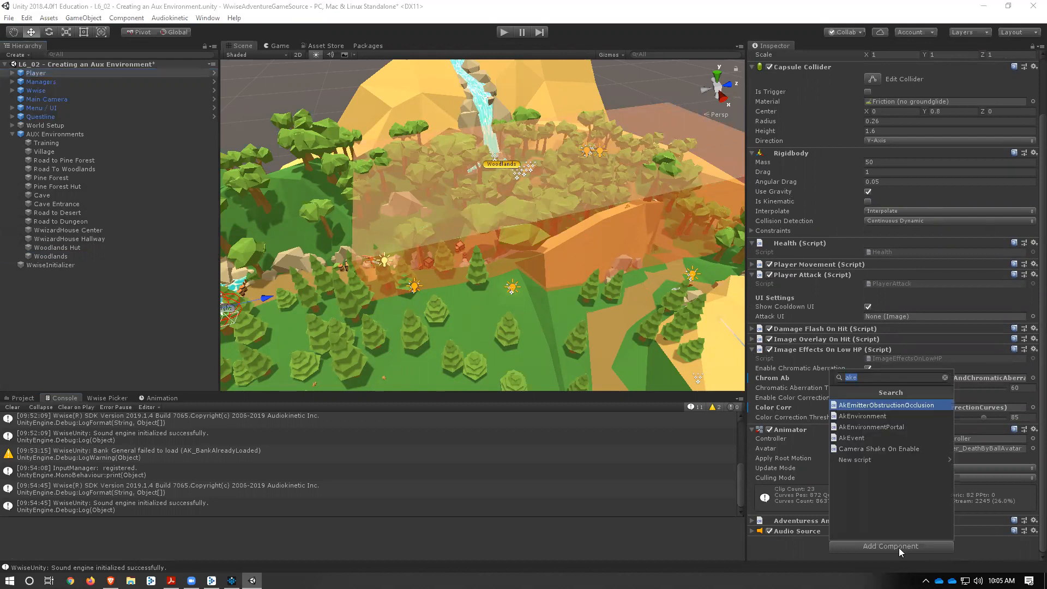
{"action": "key", "text": "BackSpace"}
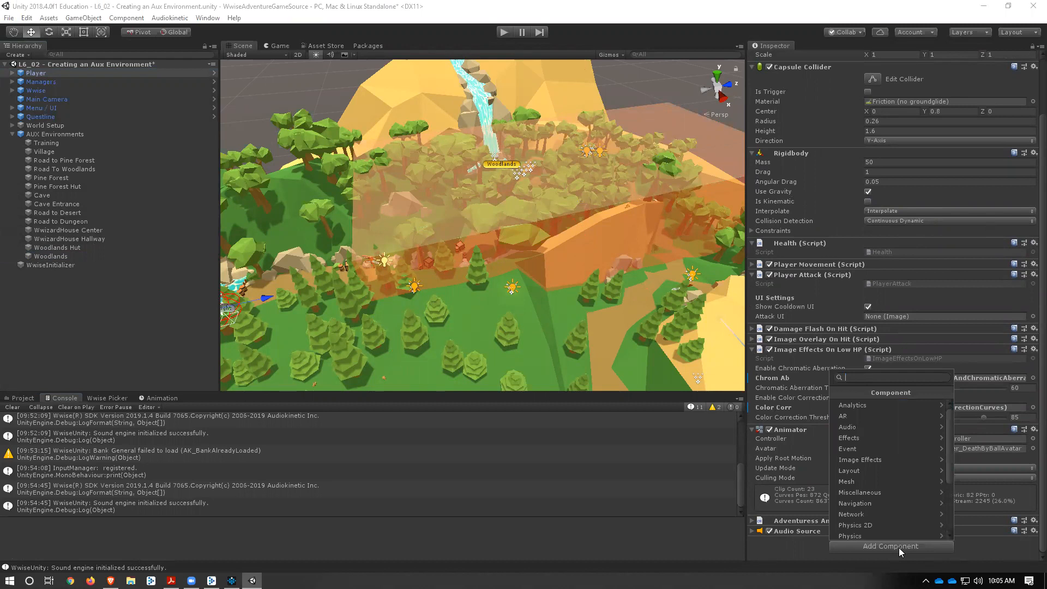
{"action": "type", "text": "akgam"}
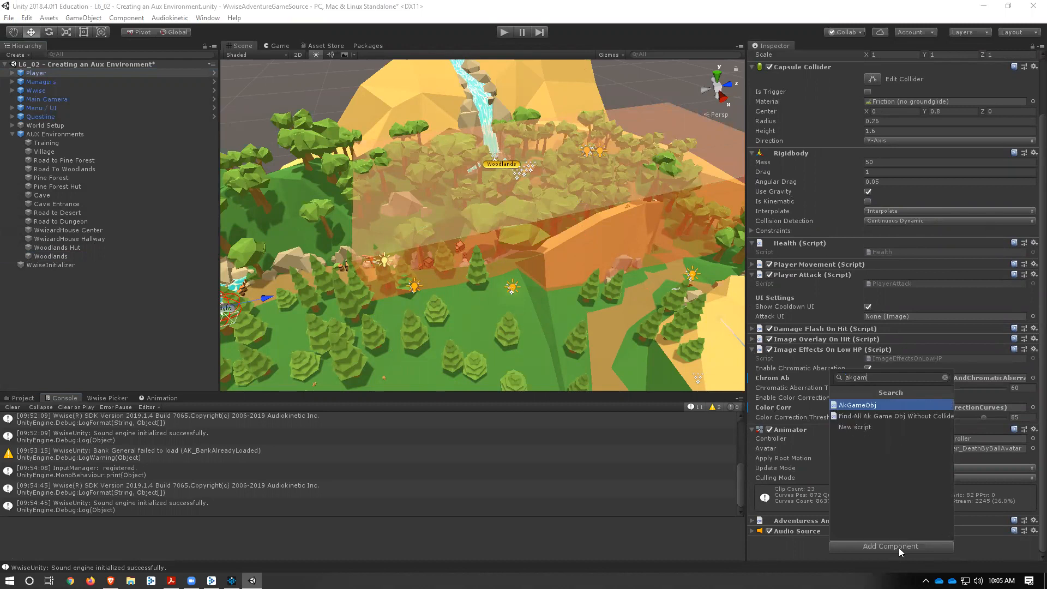
{"action": "key", "text": "Return"}
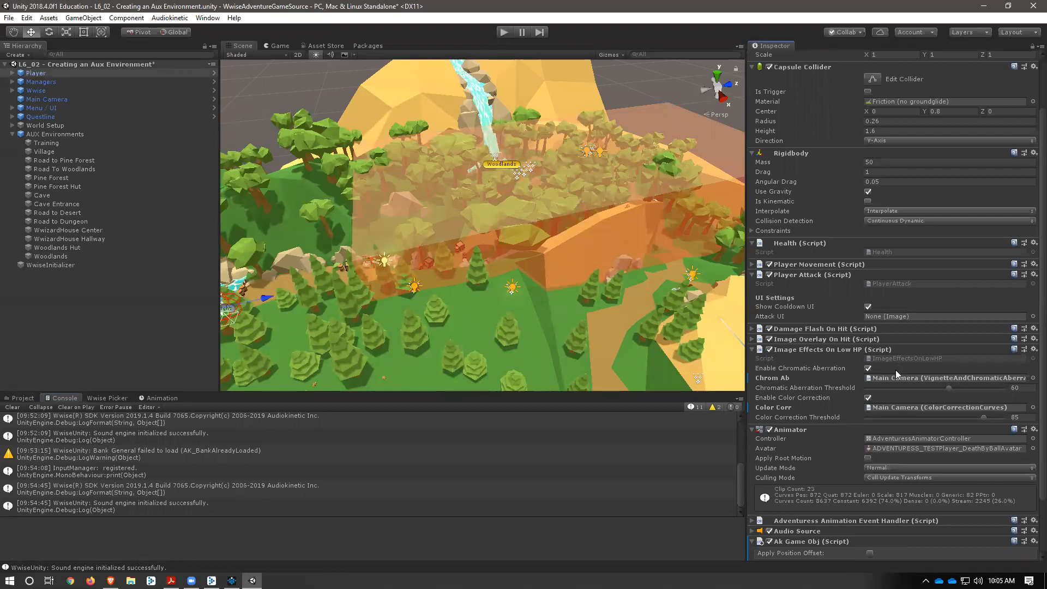
{"action": "scroll", "coordinate": [886, 404], "scroll_direction": "down", "scroll_amount": 3}
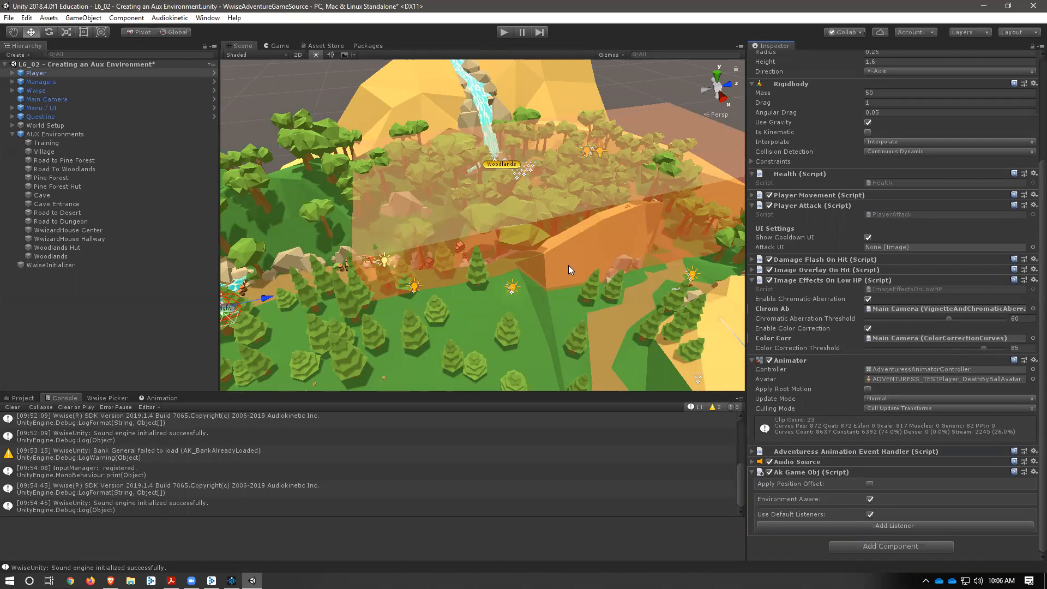
{"action": "left_click", "coordinate": [871, 500]}
Step: Select the Woodlands environment and, from a top view, widen its box along X to a scale of about 78.4
{"action": "left_click", "coordinate": [41, 256]}
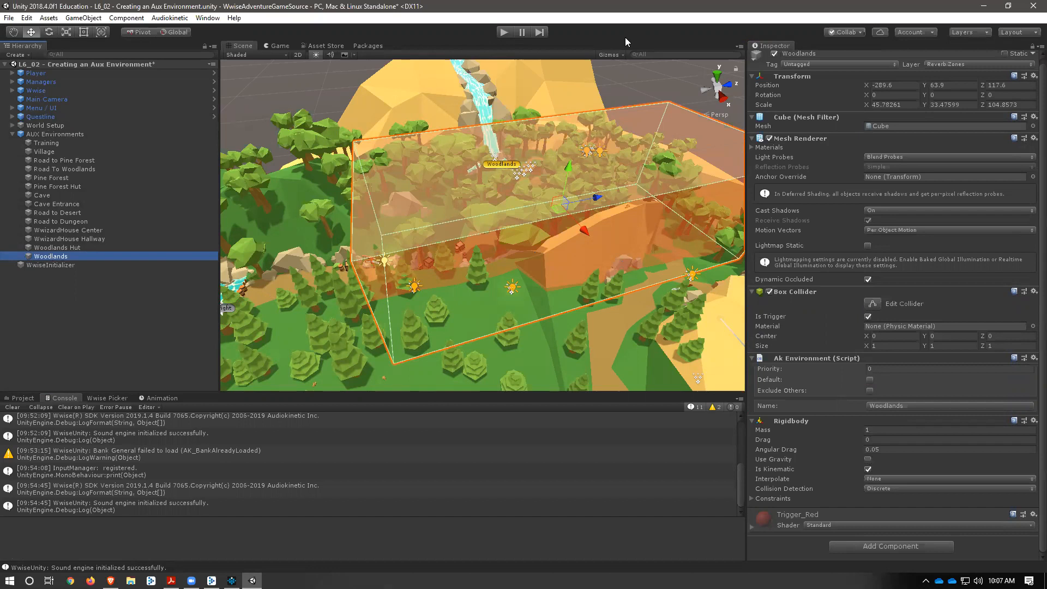
{"action": "middle_click_drag", "start_coordinate": [241, 277], "coordinate": [252, 279]}
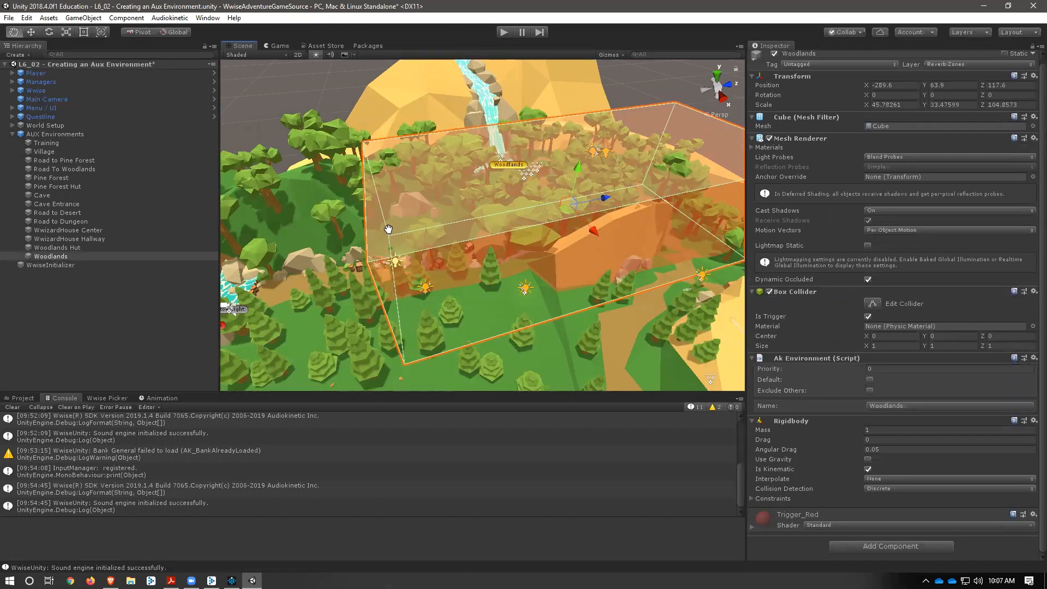
{"action": "left_click", "coordinate": [718, 74]}
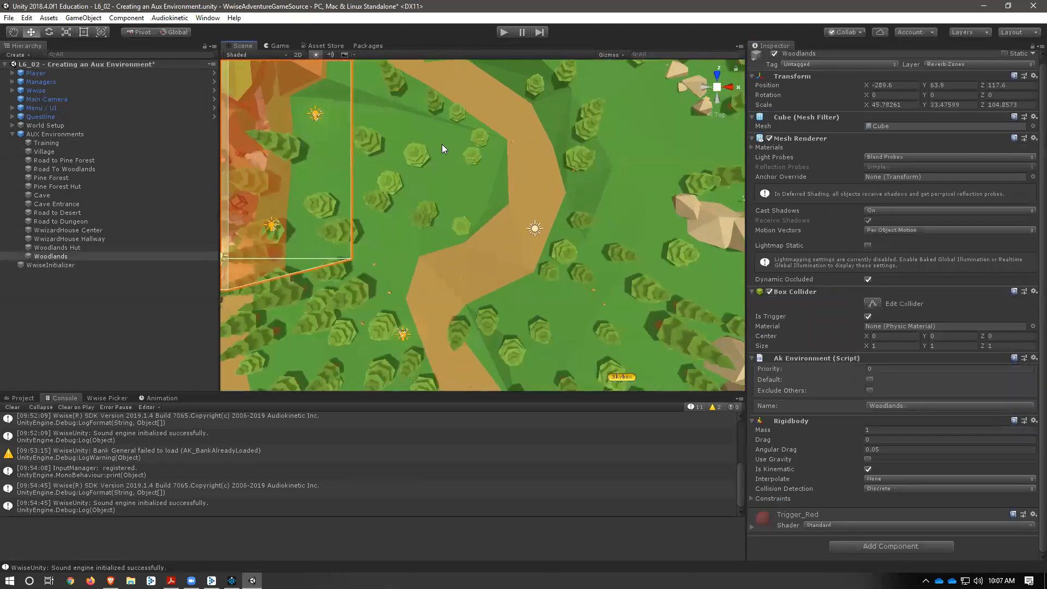
{"action": "middle_click_drag", "start_coordinate": [367, 220], "coordinate": [464, 196]}
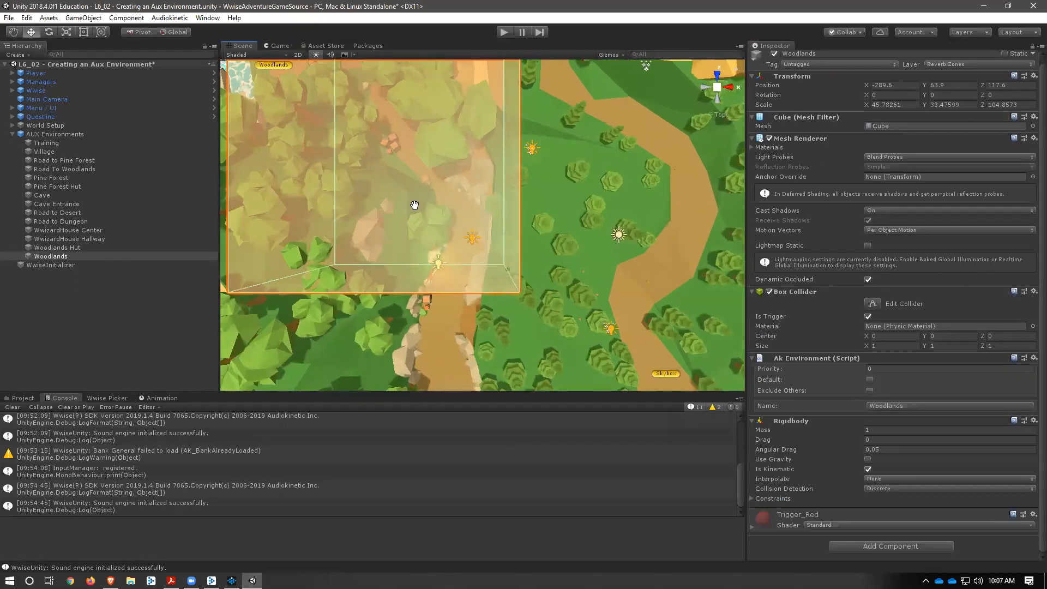
{"action": "scroll", "coordinate": [463, 196], "scroll_direction": "down", "scroll_amount": 3}
{"action": "scroll", "coordinate": [484, 206], "scroll_direction": "down", "scroll_amount": 4}
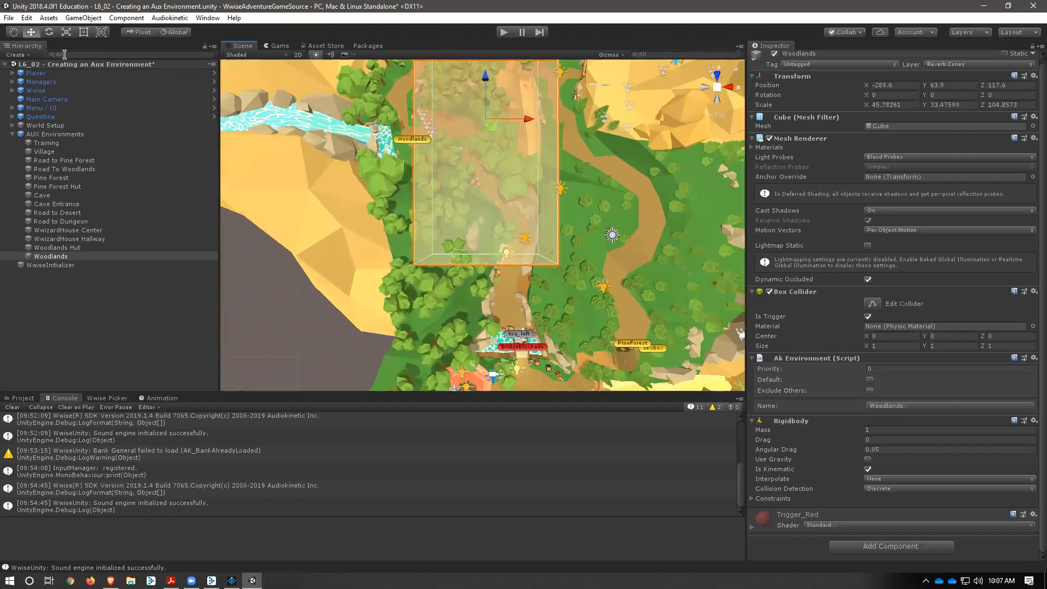
{"action": "left_click", "coordinate": [83, 32]}
{"action": "left_click", "coordinate": [66, 32]}
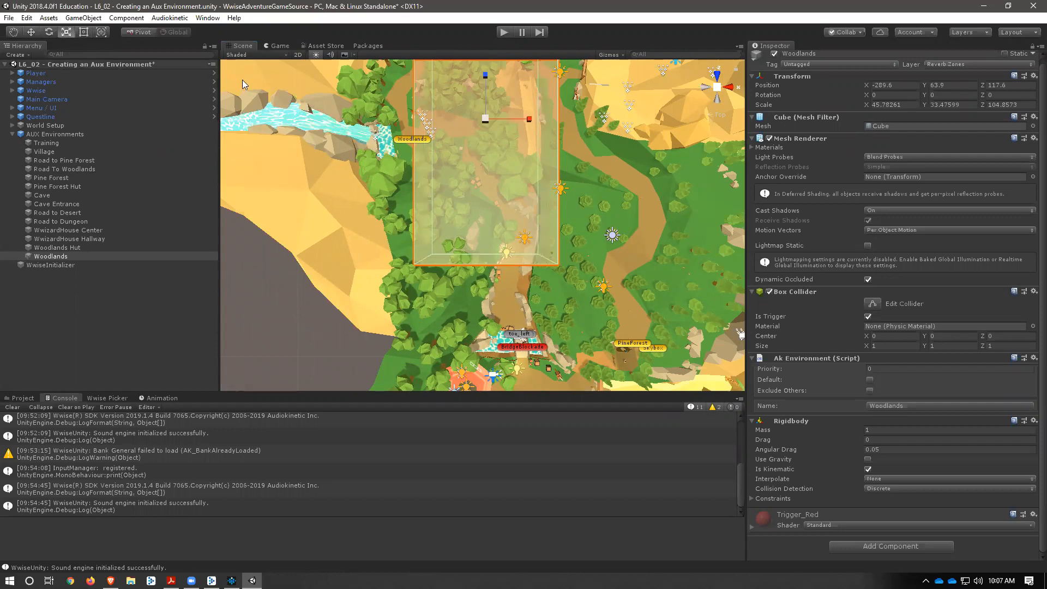
{"action": "left_click_drag", "start_coordinate": [527, 119], "coordinate": [567, 116]}
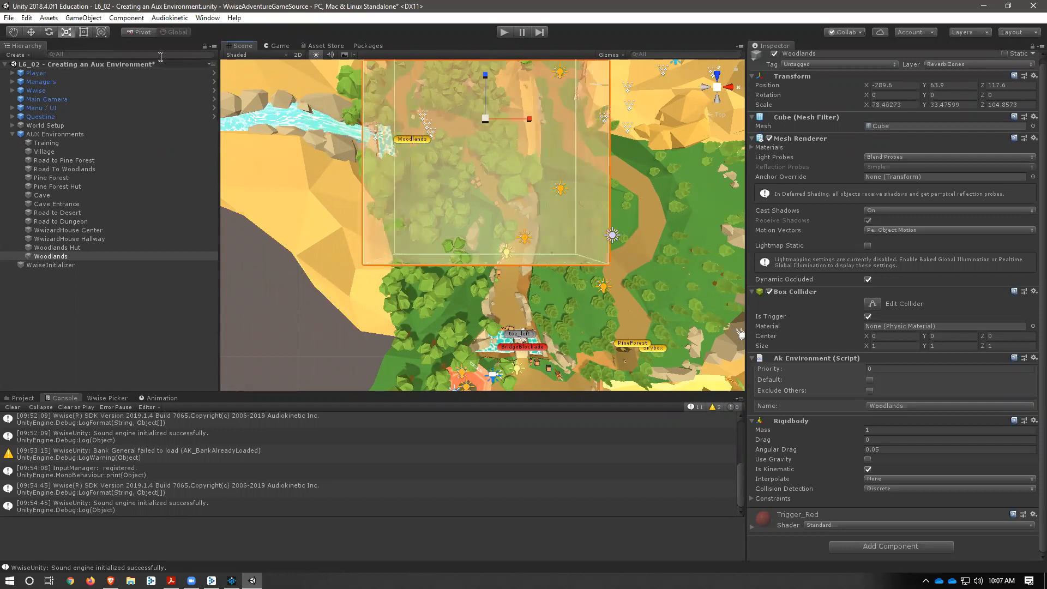
Step: Move the Woodlands environment box along X to about -311.8 and frame it in a perspective view
{"action": "left_click", "coordinate": [31, 32]}
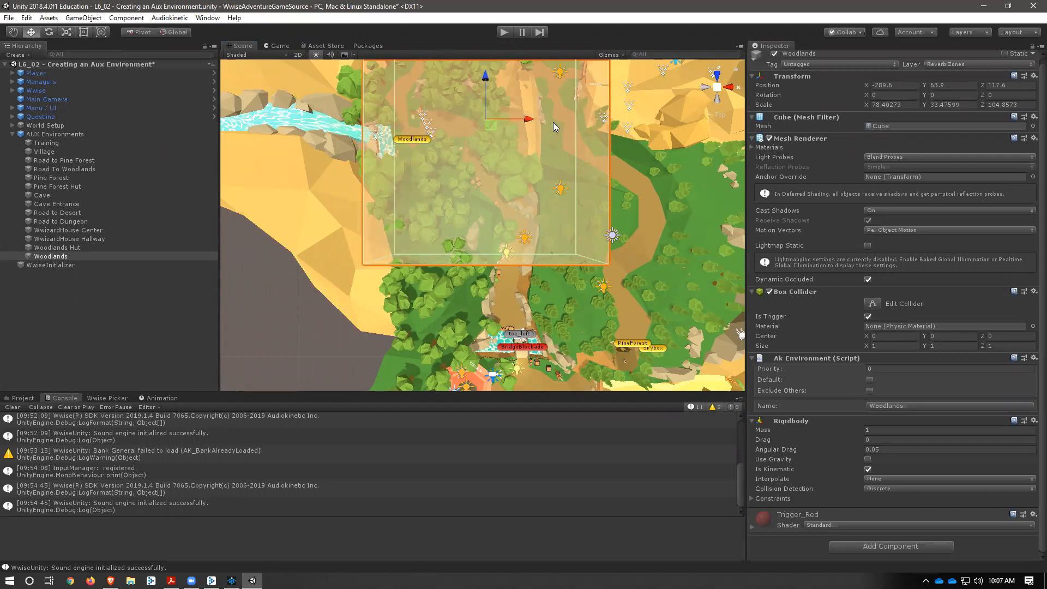
{"action": "left_click_drag", "start_coordinate": [530, 120], "coordinate": [471, 115]}
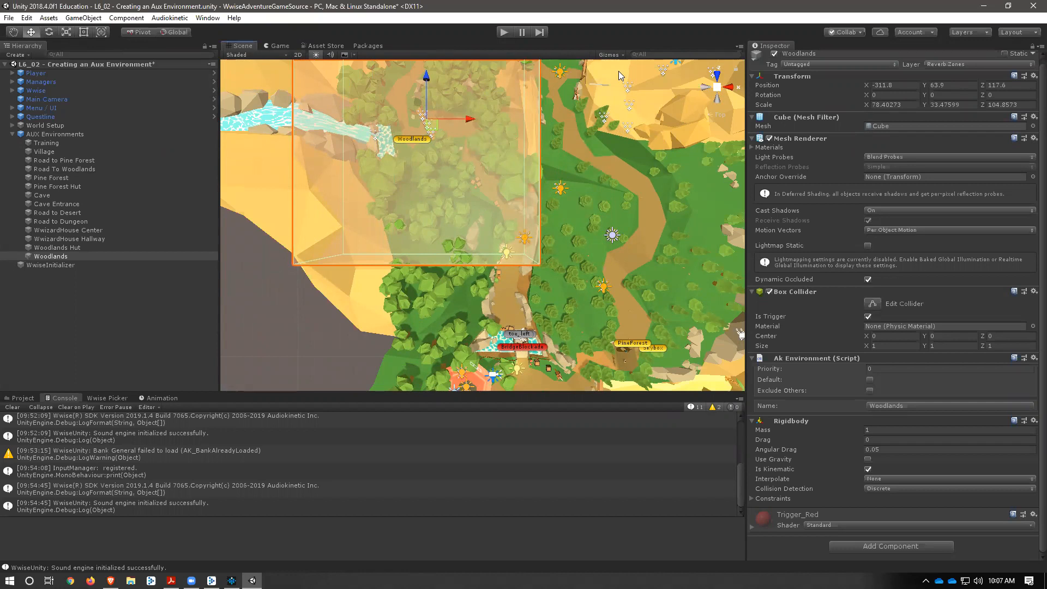
{"action": "left_click", "coordinate": [716, 101]}
{"action": "key", "text": "q"}
{"action": "left_click_drag", "start_coordinate": [433, 228], "coordinate": [446, 250], "text": "alt"}
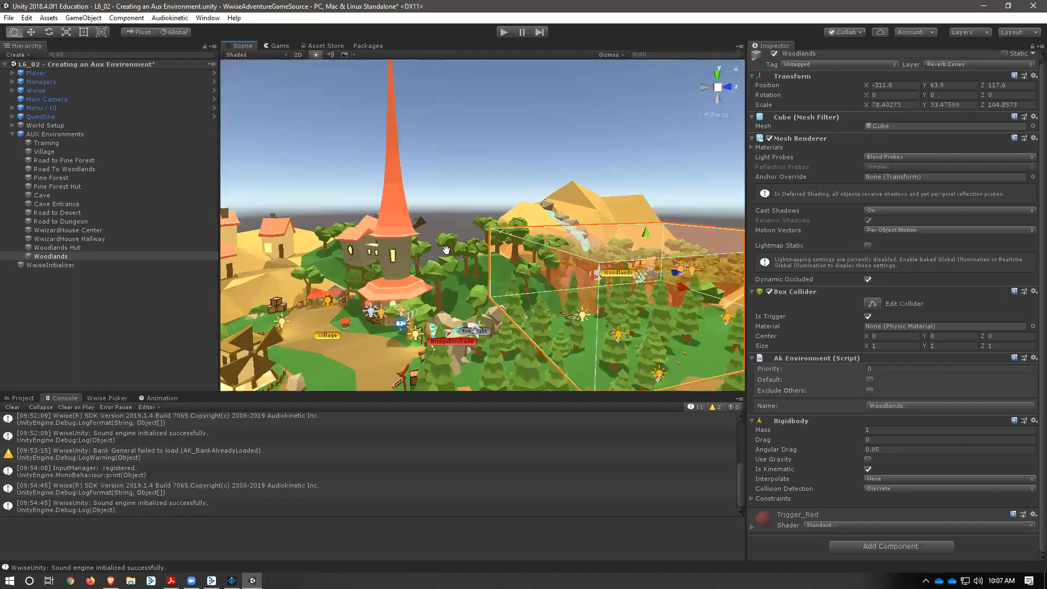
{"action": "key", "text": "f"}
{"action": "key", "text": "w"}
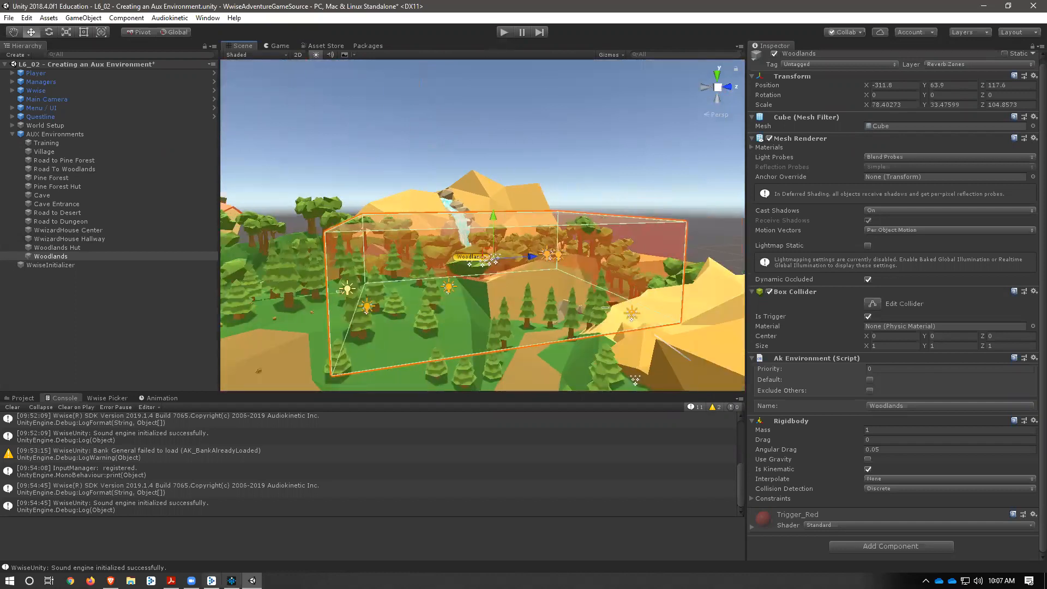
Step: Switch to Wwise, show the profiler layout, and filter the Voices Graph by the Woodlands auxiliary bus
{"action": "left_click", "coordinate": [211, 580]}
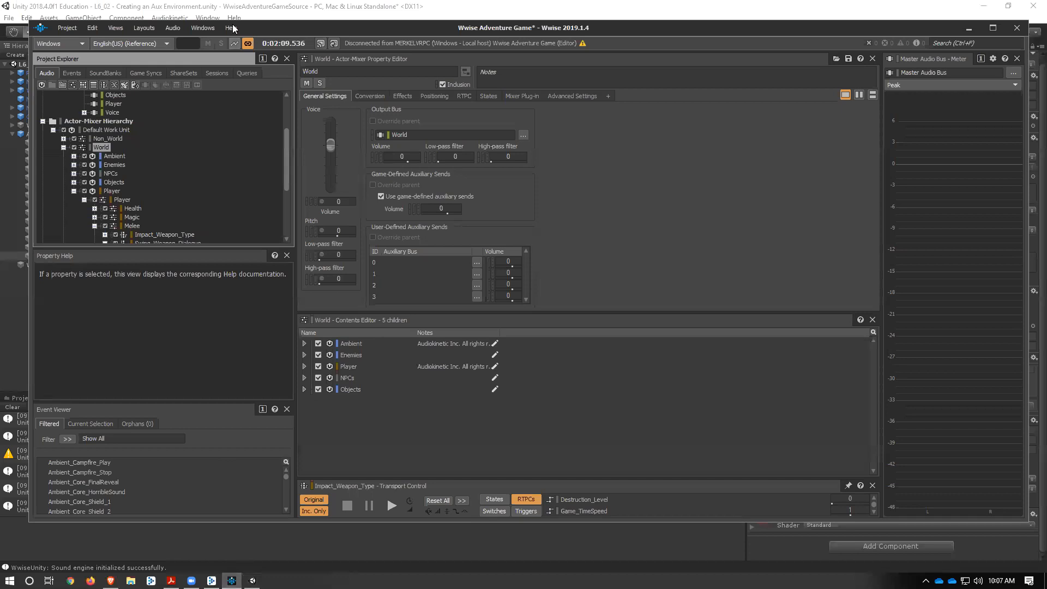
{"action": "key", "text": "F6"}
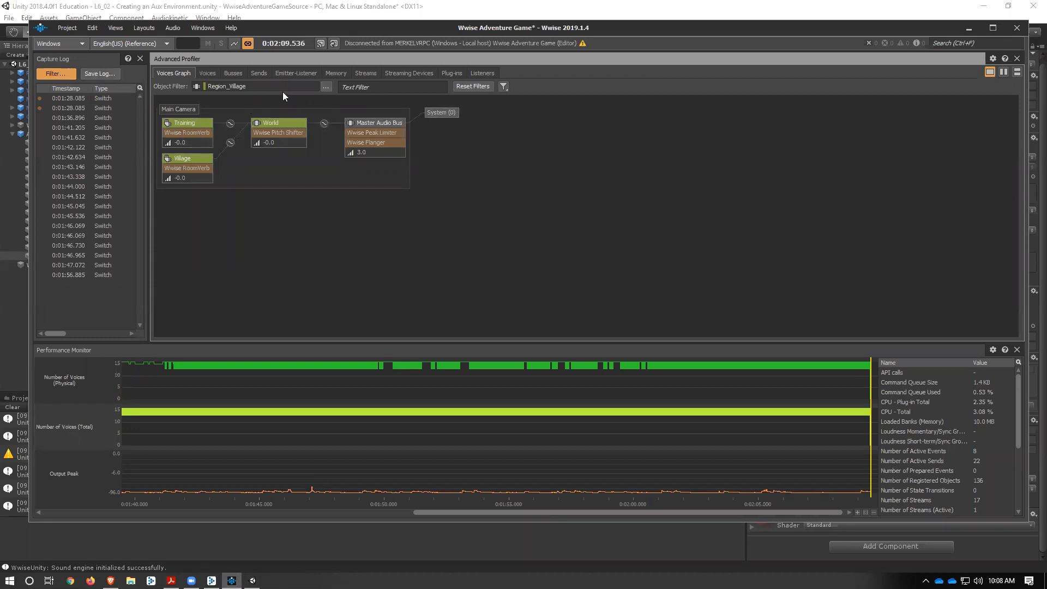
{"action": "left_click", "coordinate": [325, 87]}
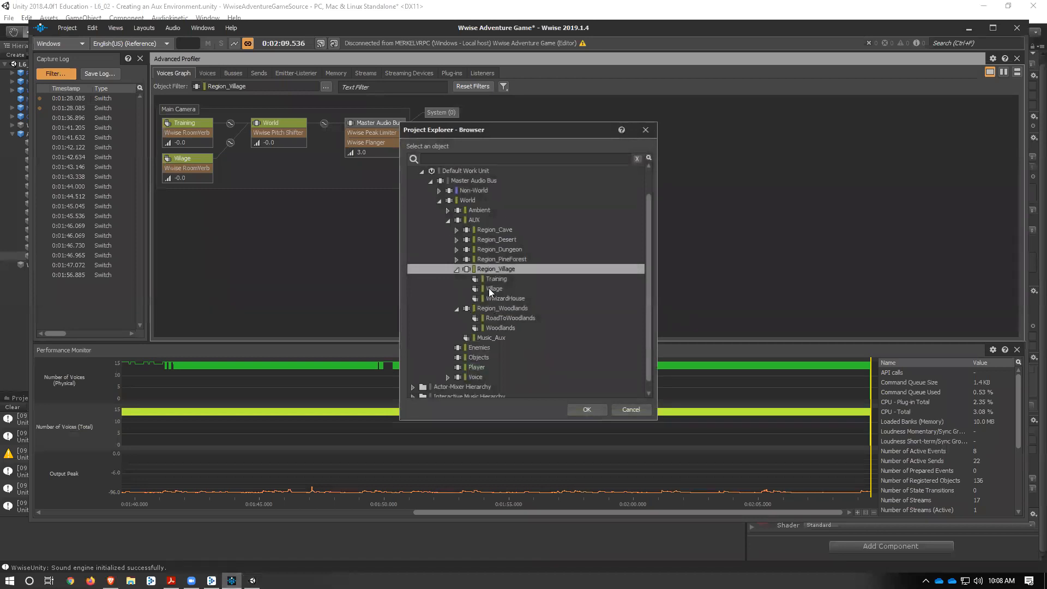
{"action": "left_click", "coordinate": [492, 327]}
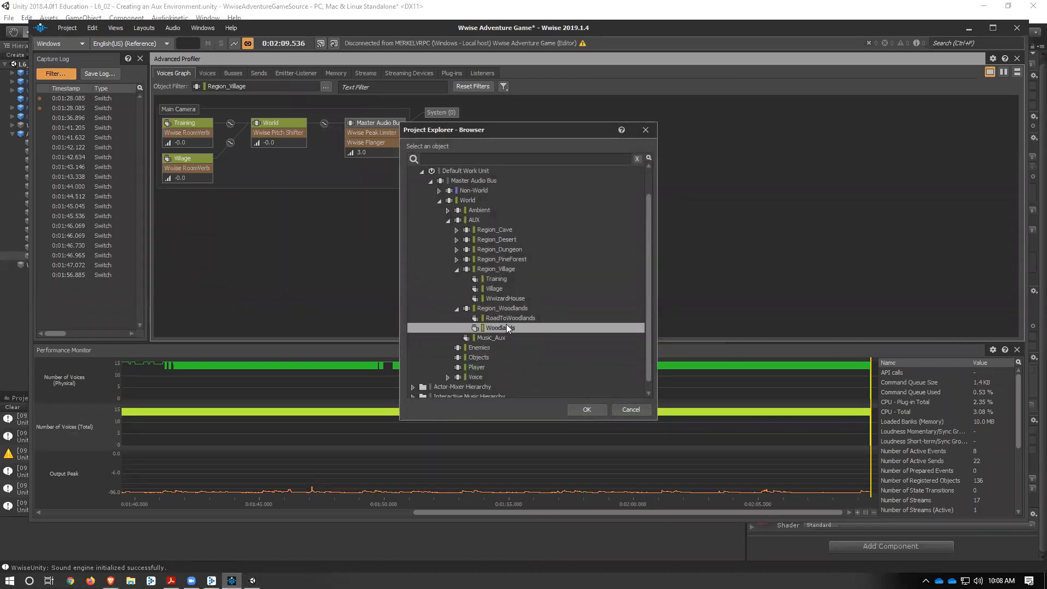
{"action": "left_click", "coordinate": [586, 408]}
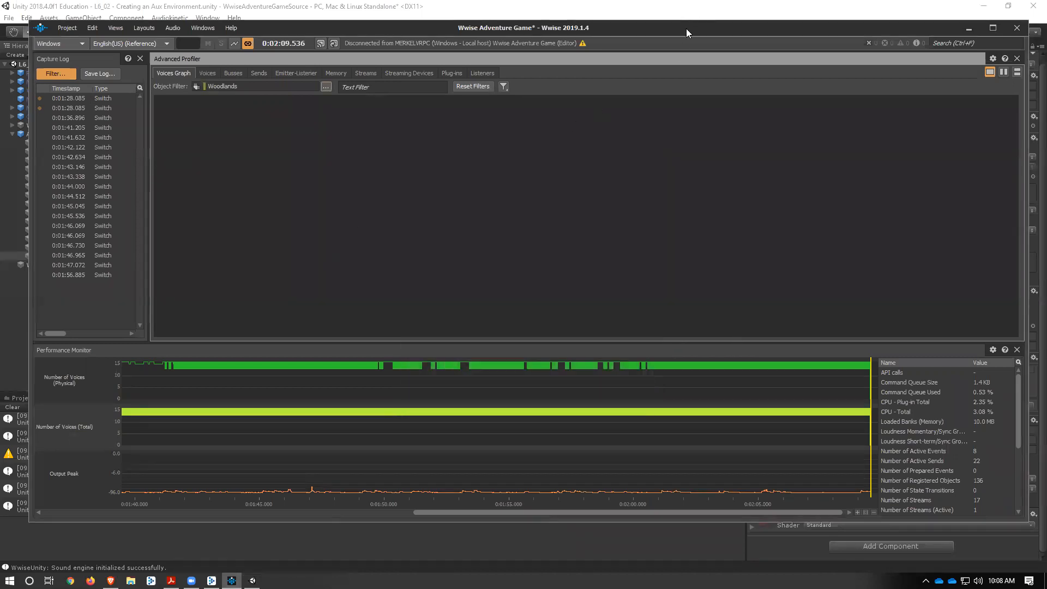
Step: Arrange the Wwise and Unity windows side by side, with Wwise on the left half of the screen
{"action": "double_click", "coordinate": [683, 31]}
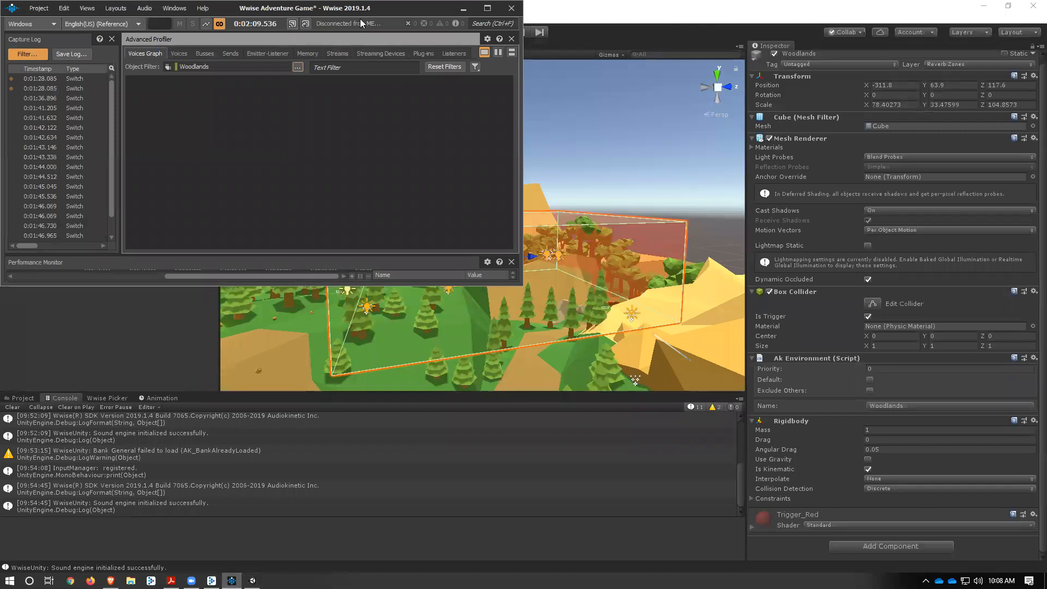
{"action": "left_click_drag", "start_coordinate": [364, 15], "coordinate": [361, 107]}
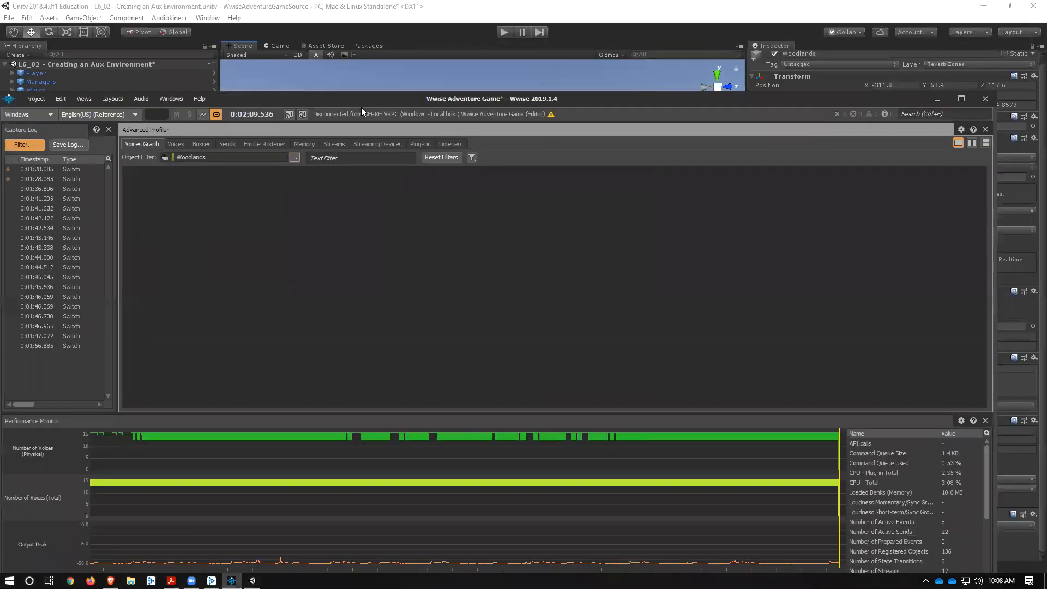
{"action": "double_click", "coordinate": [576, 99]}
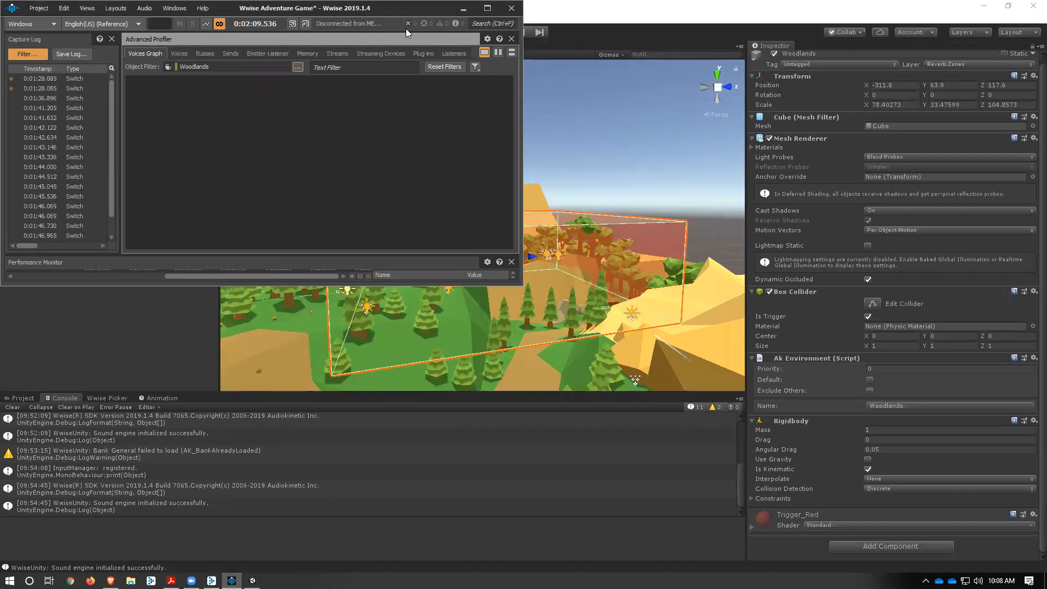
{"action": "key", "text": "super+Left"}
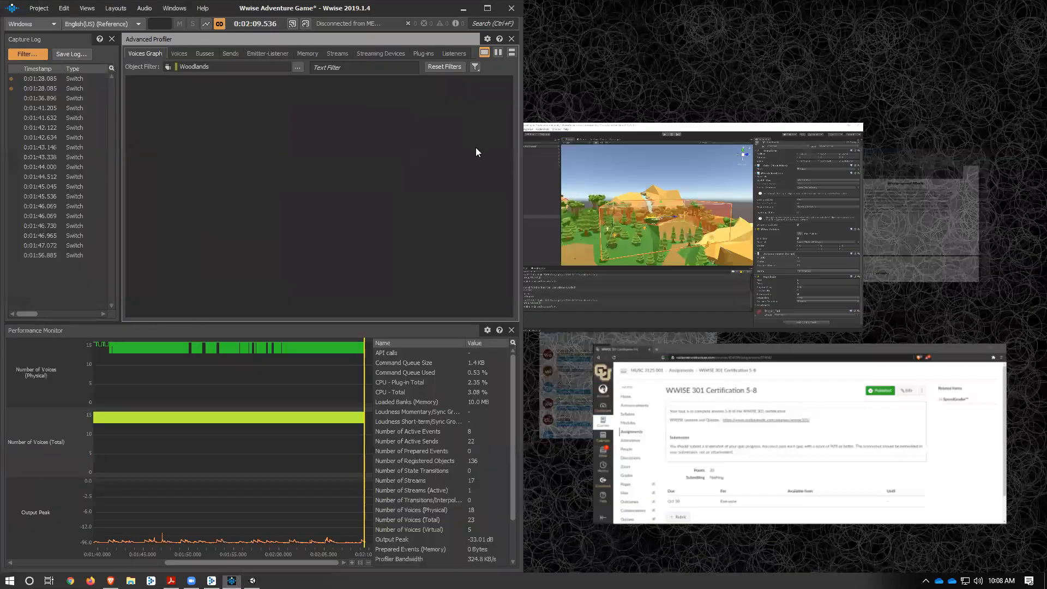
{"action": "left_click", "coordinate": [744, 211]}
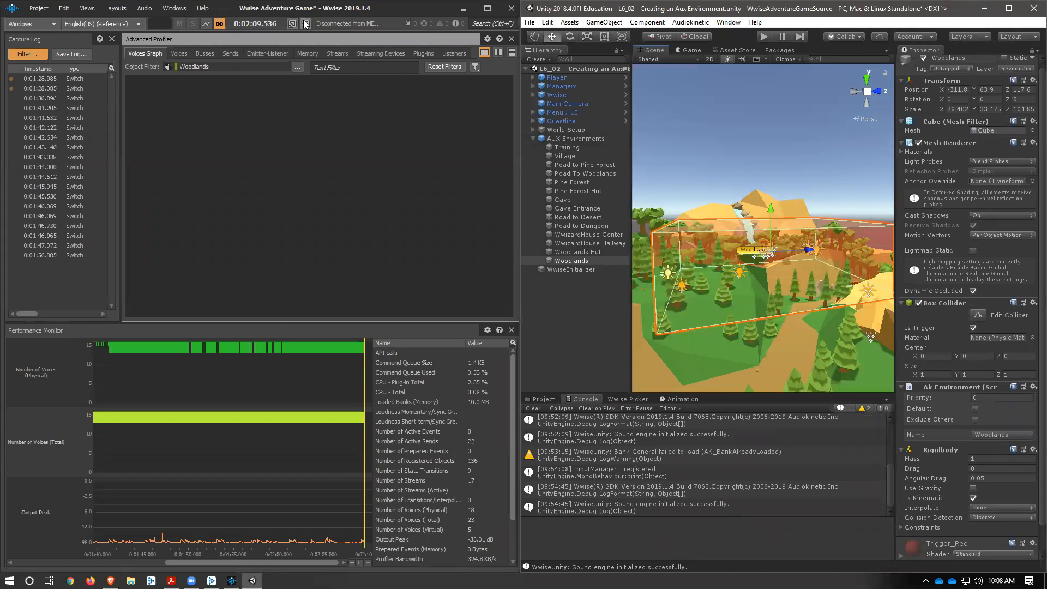
Step: Run the game in Unity and inspect the Woodlands signal path to the Master Audio Bus in the Wwise Voices Graph
{"action": "left_click", "coordinate": [764, 36]}
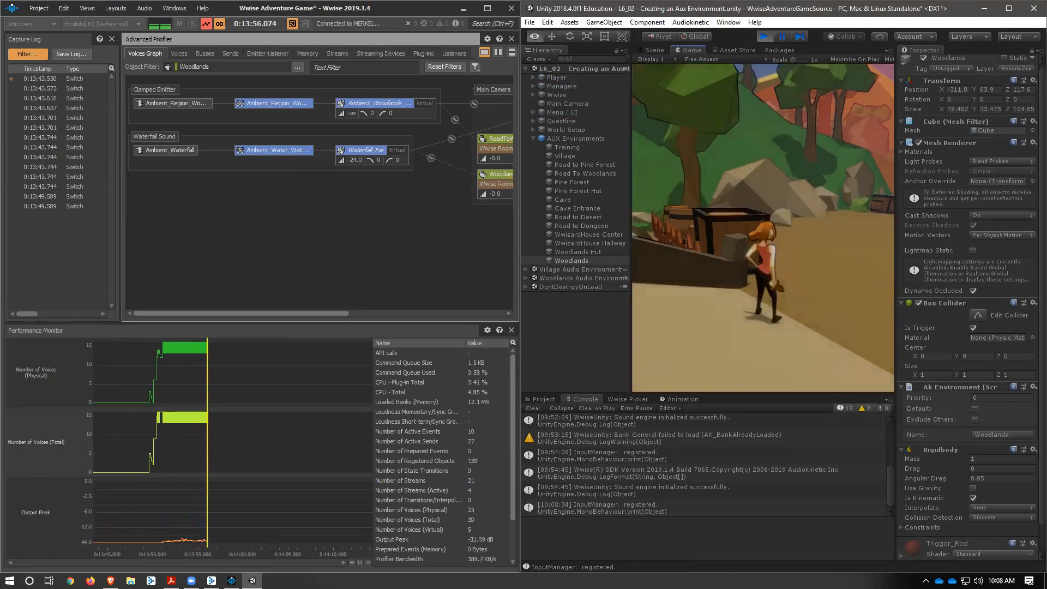
{"action": "key", "text": "alt+Tab"}
{"action": "left_click_drag", "start_coordinate": [284, 314], "coordinate": [439, 331]}
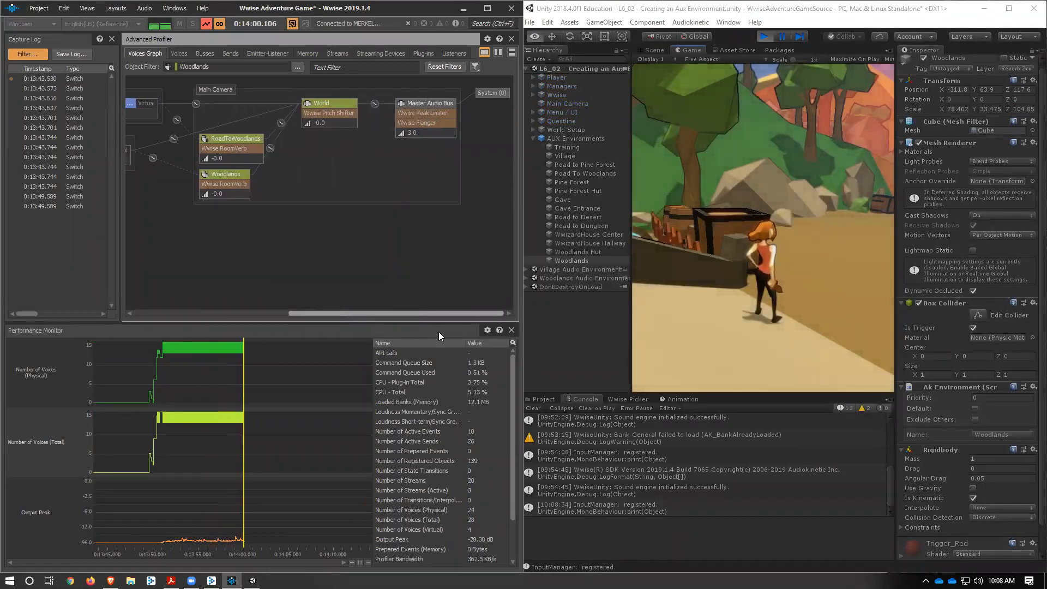
{"action": "left_click", "coordinate": [297, 67]}
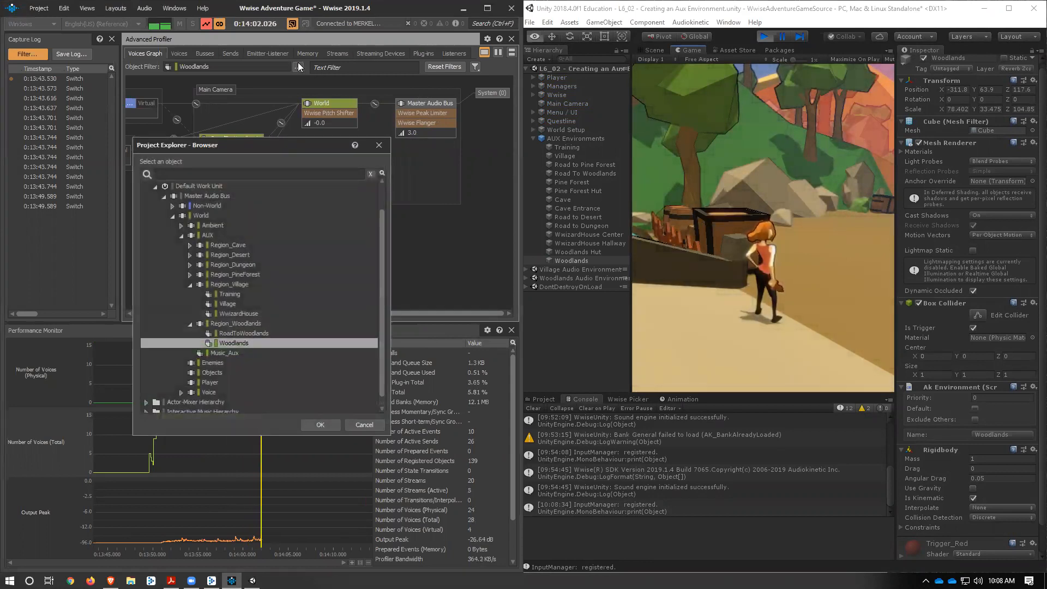
{"action": "left_click", "coordinate": [364, 424]}
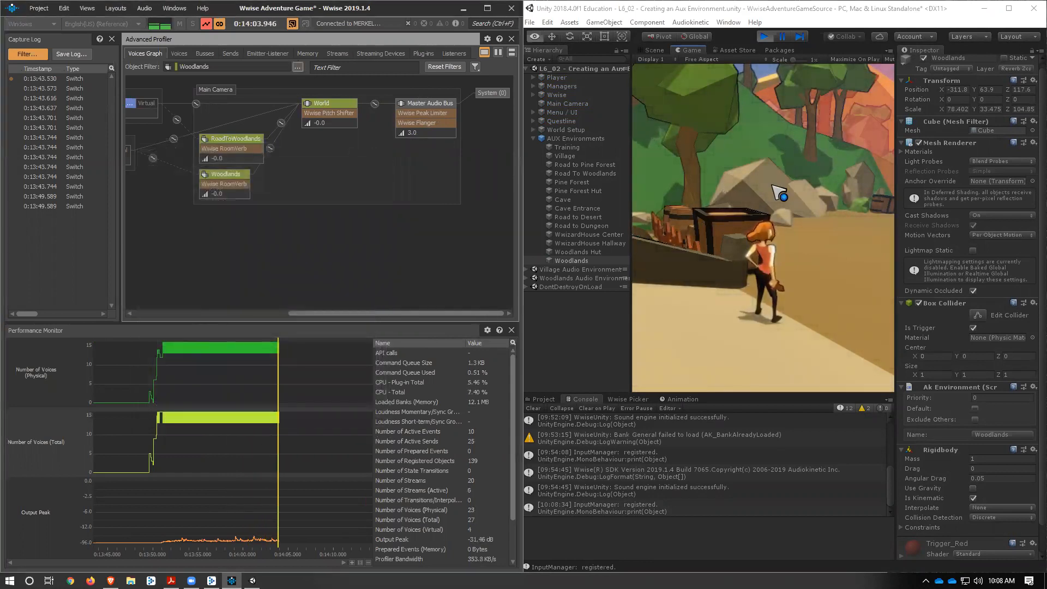
Step: Move the player character into the Woodlands area while Wwise profiles the game, and exit play mode
{"action": "left_click", "coordinate": [789, 260]}
{"action": "key", "text": "w"}
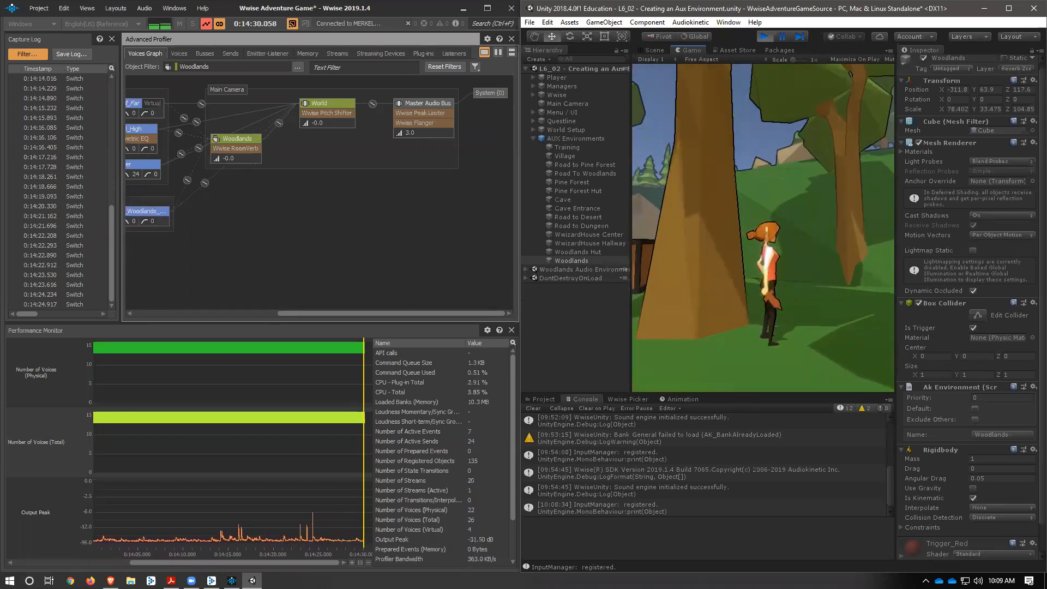
{"action": "key", "text": "Escape"}
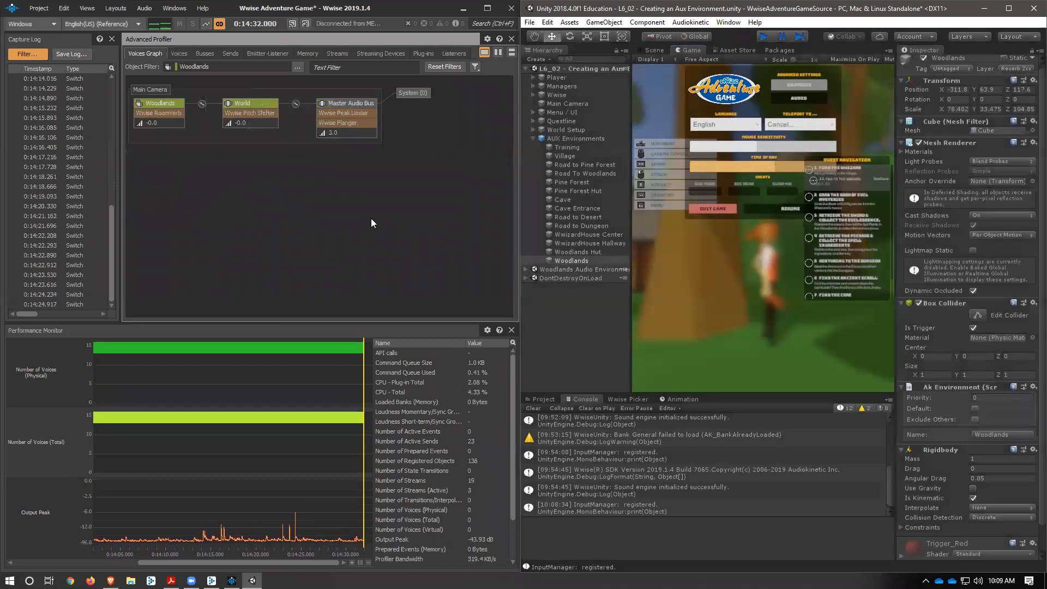
{"action": "key", "text": "ctrl+p"}
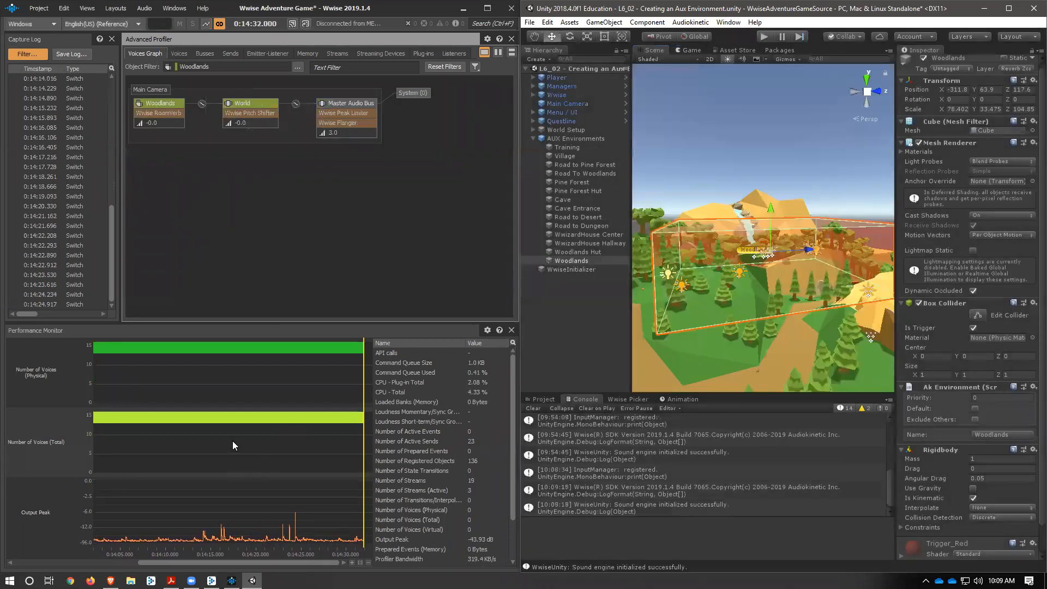
Step: Scrub through the captured profiler timeline and inspect how the waterfall and ambient sounds route to the Woodlands bus in the Voices Graph
{"action": "left_click_drag", "start_coordinate": [364, 390], "coordinate": [211, 383]}
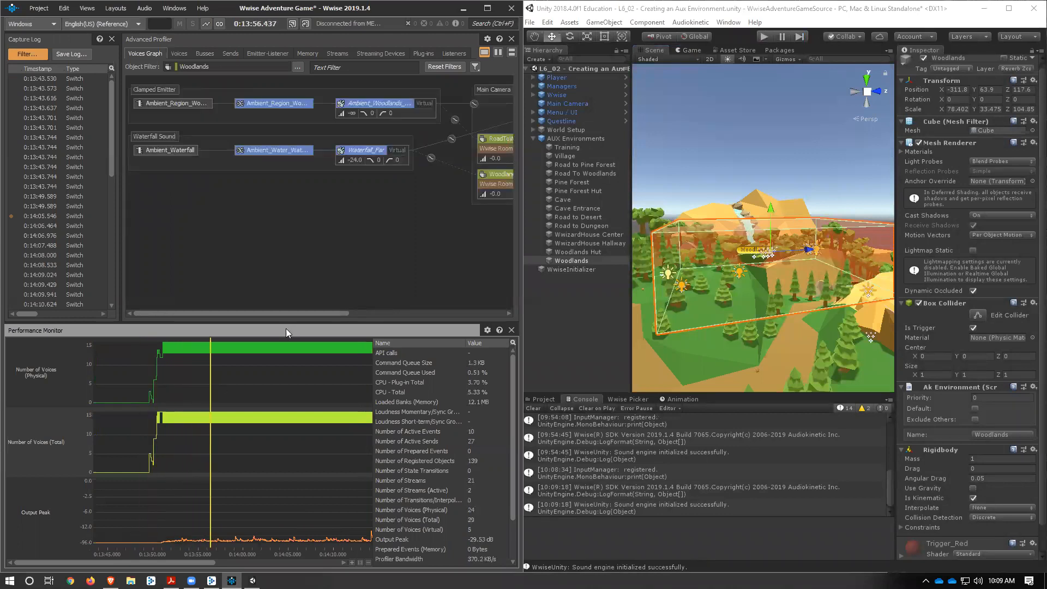
{"action": "left_click_drag", "start_coordinate": [302, 311], "coordinate": [449, 316]}
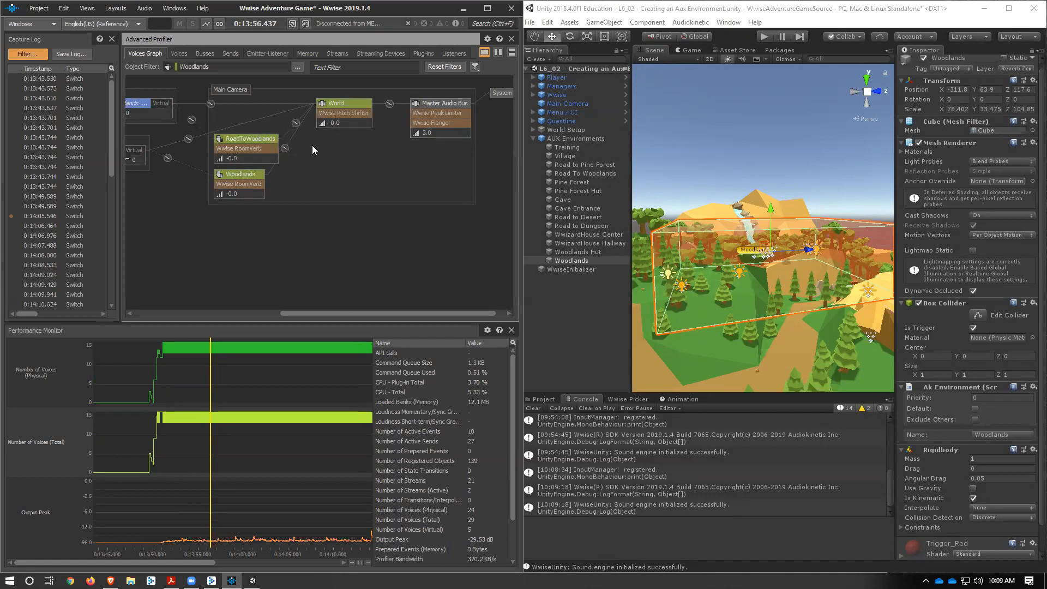
{"action": "left_click_drag", "start_coordinate": [212, 385], "coordinate": [233, 405]}
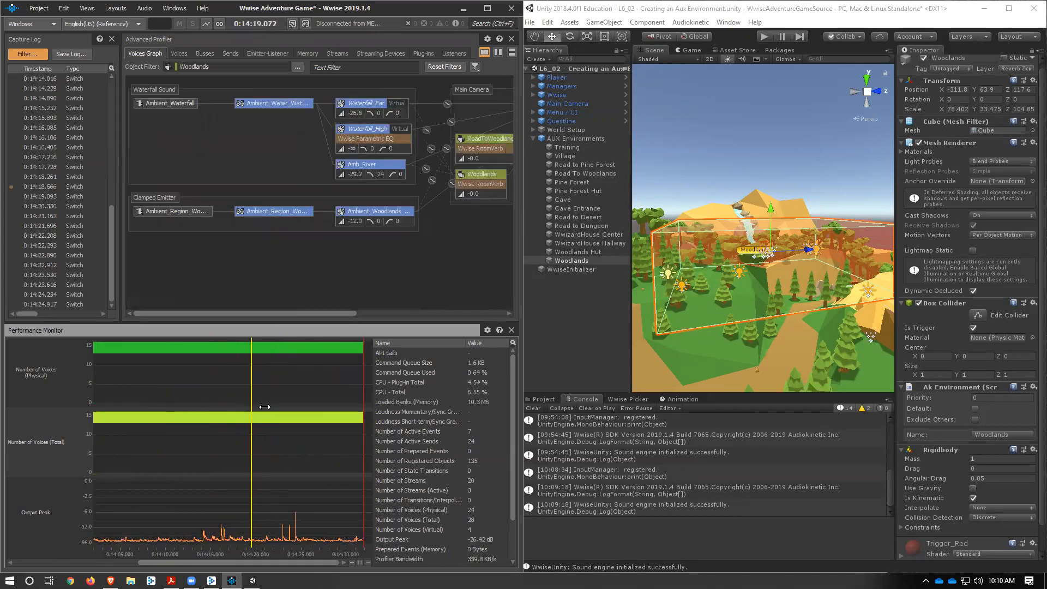
{"action": "left_click_drag", "start_coordinate": [265, 407], "coordinate": [322, 407]}
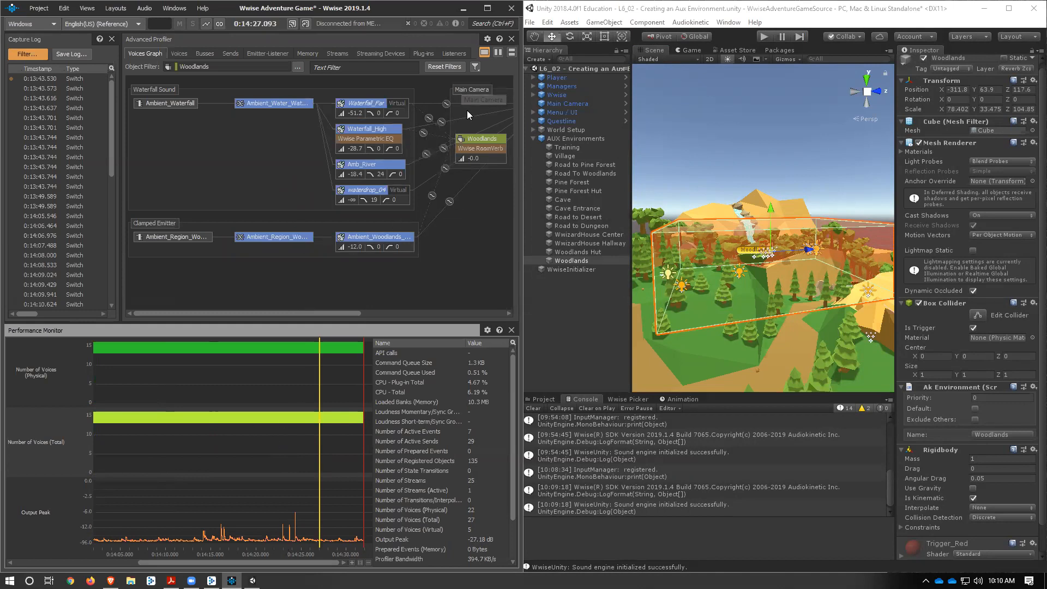
{"action": "left_click_drag", "start_coordinate": [335, 314], "coordinate": [448, 309]}
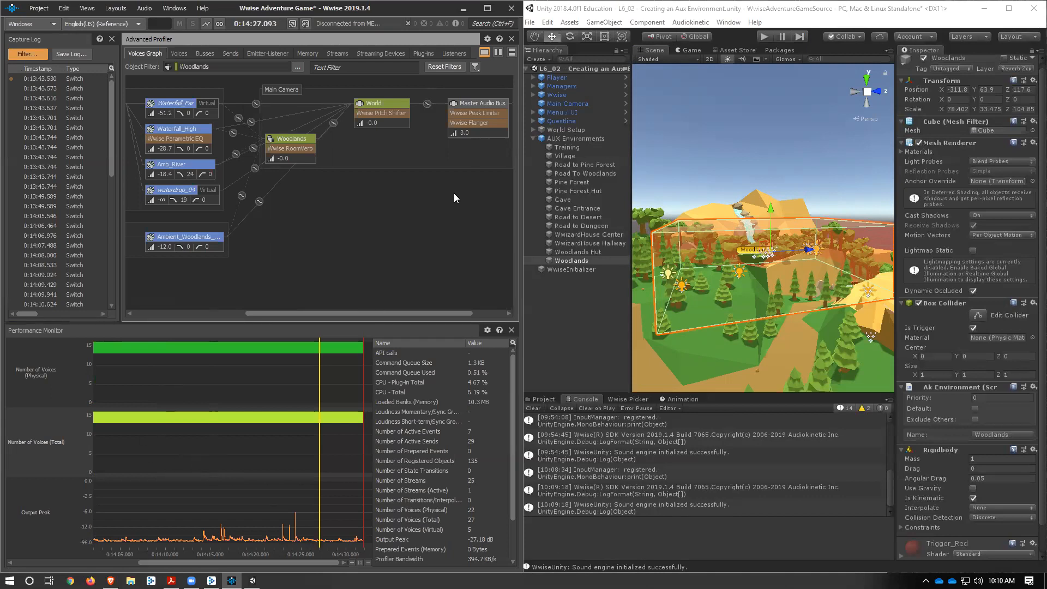
Step: Switch to Unity, maximize its window, and disable the Mesh Renderer of the Woodlands aux environment, leaving nothing selected
{"action": "left_click", "coordinate": [835, 9]}
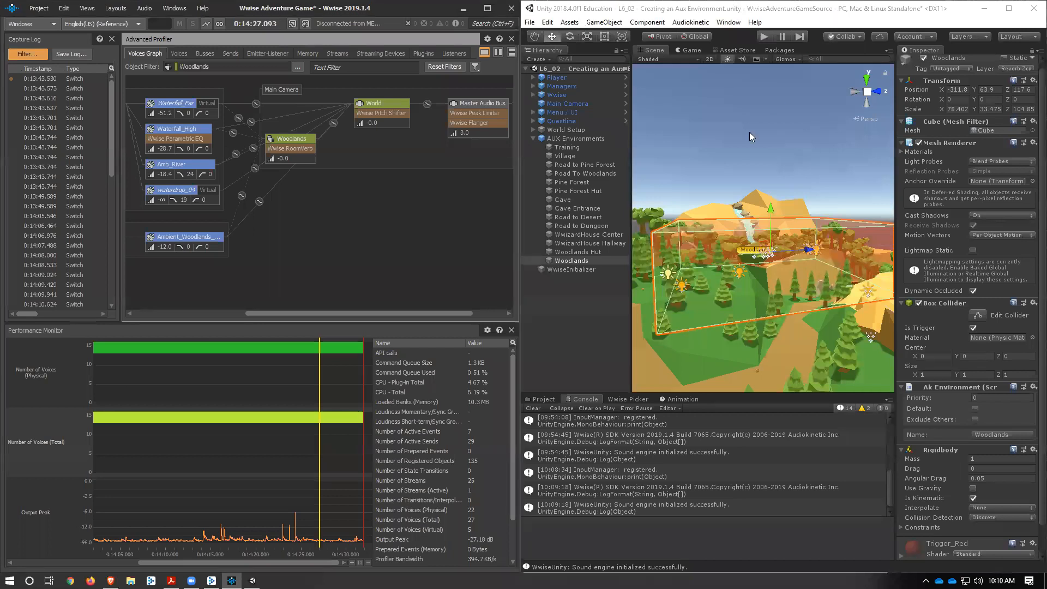
{"action": "key", "text": "super+Up"}
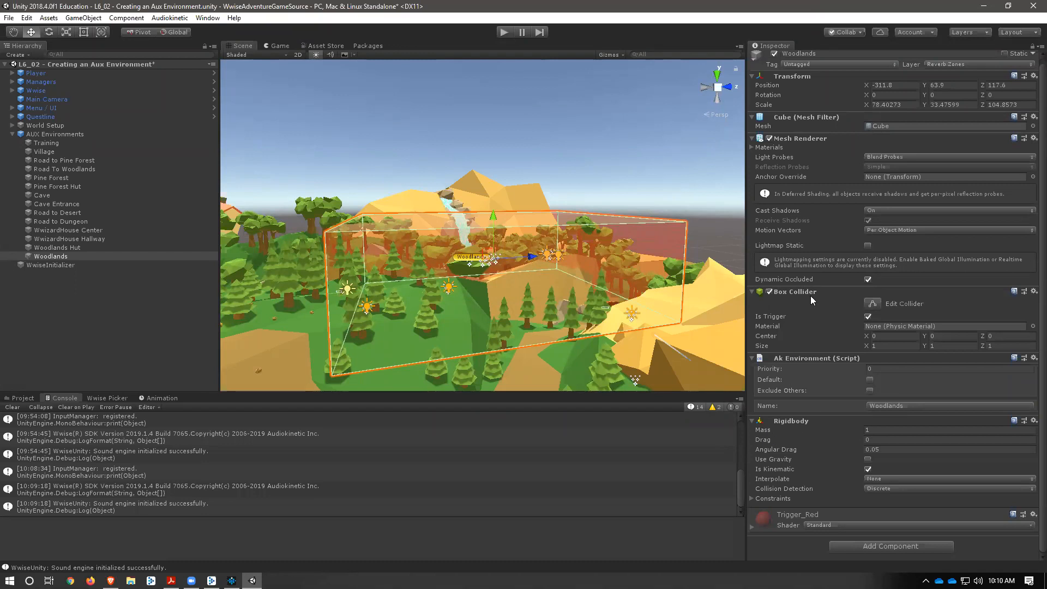
{"action": "left_click", "coordinate": [769, 138]}
{"action": "left_click", "coordinate": [606, 184]}
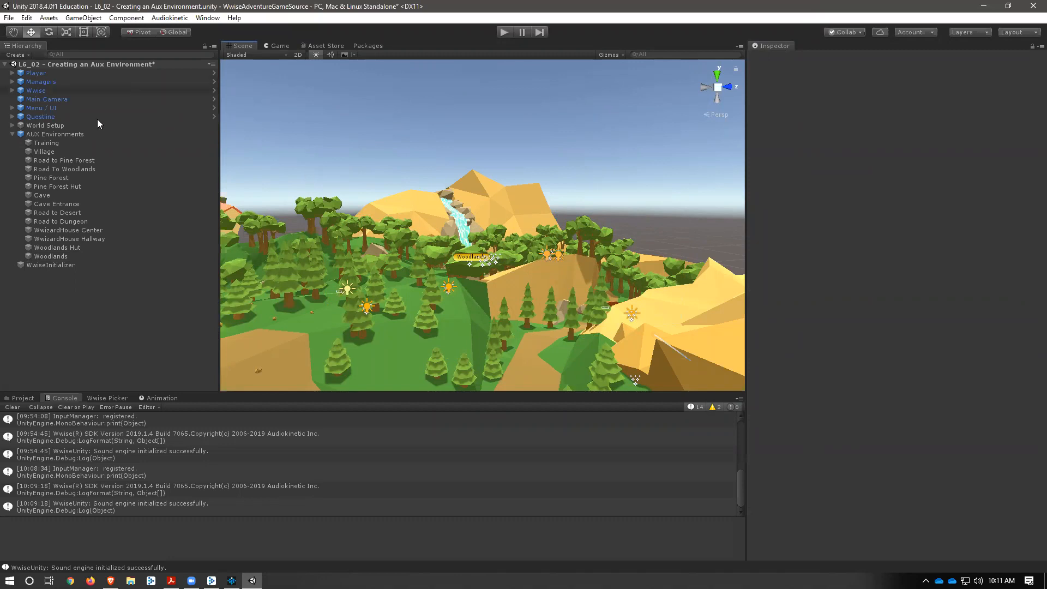
Step: Open the Certification 301 Lesson 6 scene "Environments inside Environments"
{"action": "left_click", "coordinate": [169, 18]}
{"action": "mouse_move", "coordinate": [185, 42]}
{"action": "mouse_move", "coordinate": [262, 44]}
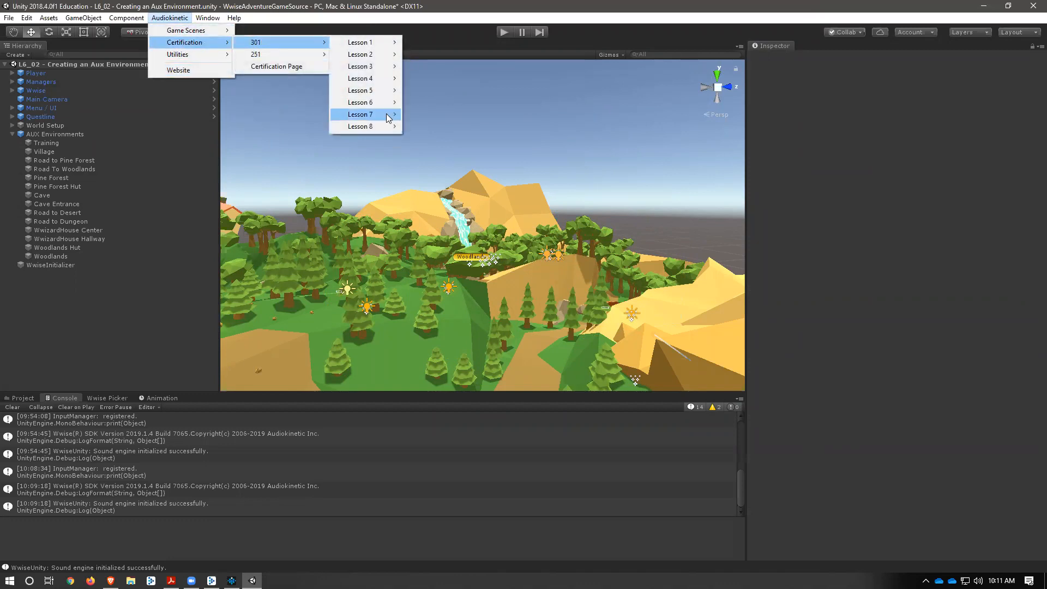
{"action": "mouse_move", "coordinate": [389, 105]}
{"action": "left_click", "coordinate": [450, 129]}
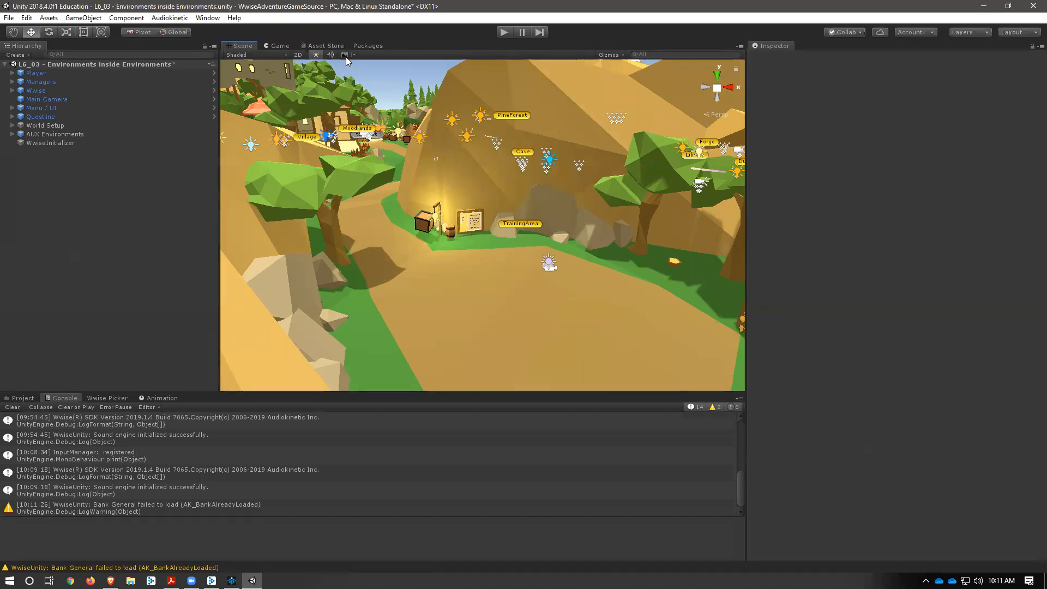
Step: Search the hierarchy for "cabin", frame Cabin in the Woods in the scene view, and clear the search
{"action": "left_click", "coordinate": [113, 54]}
{"action": "type", "text": "c"}
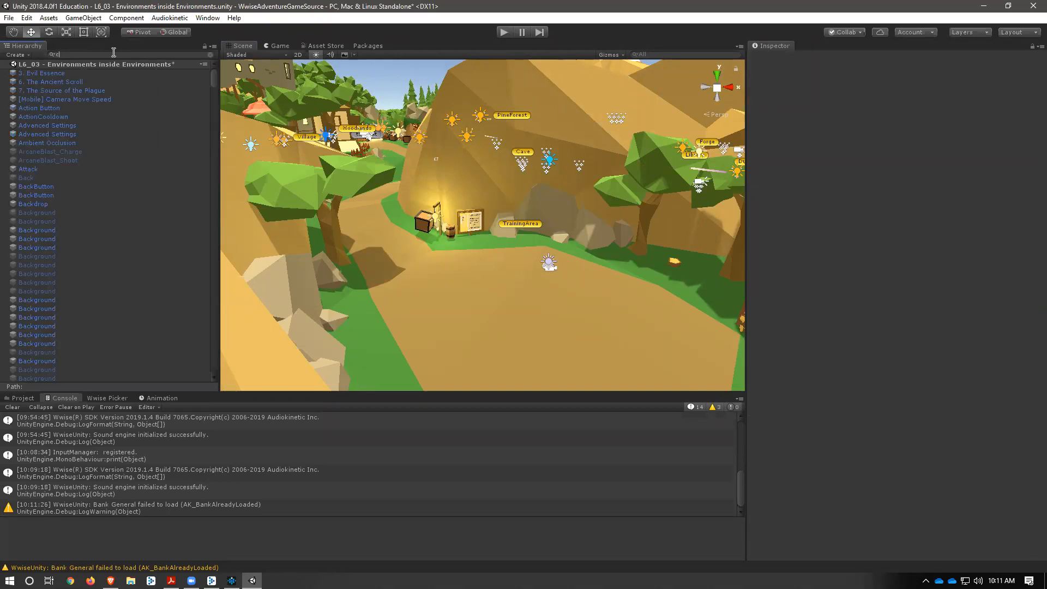
{"action": "type", "text": "abin"}
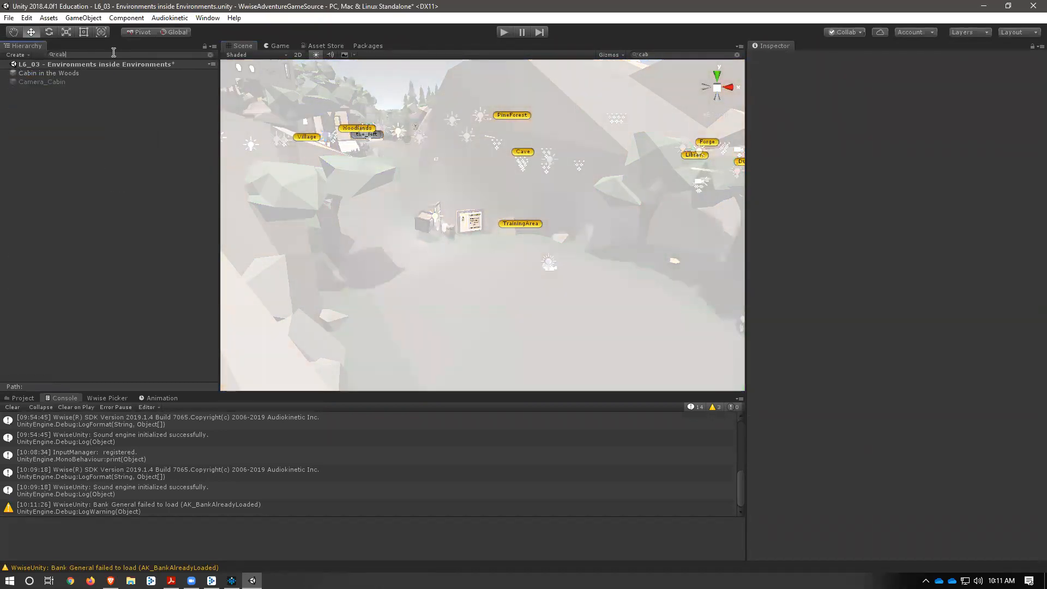
{"action": "left_click", "coordinate": [75, 73]}
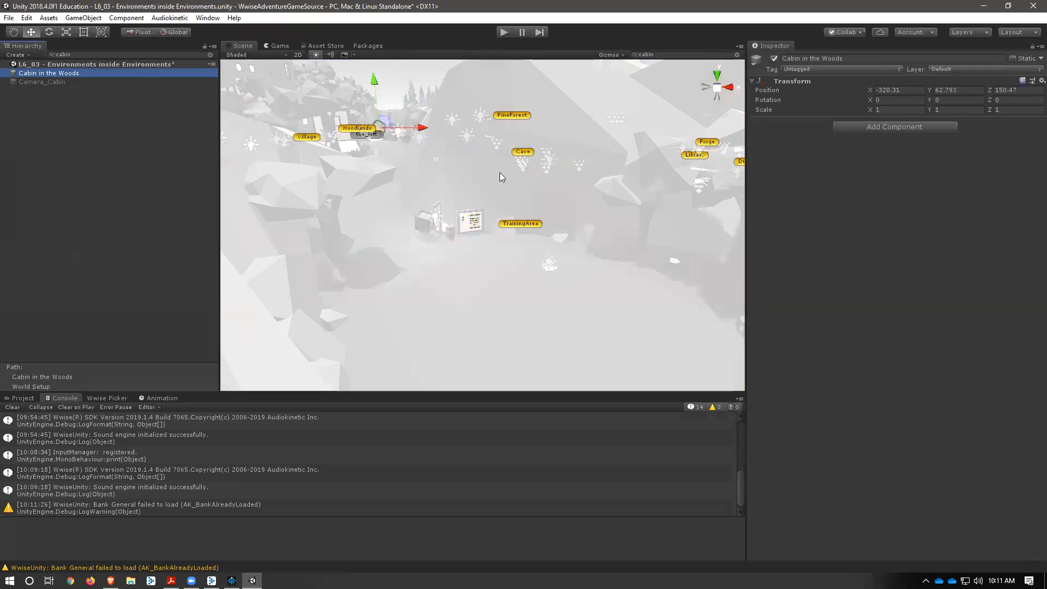
{"action": "key", "text": "f"}
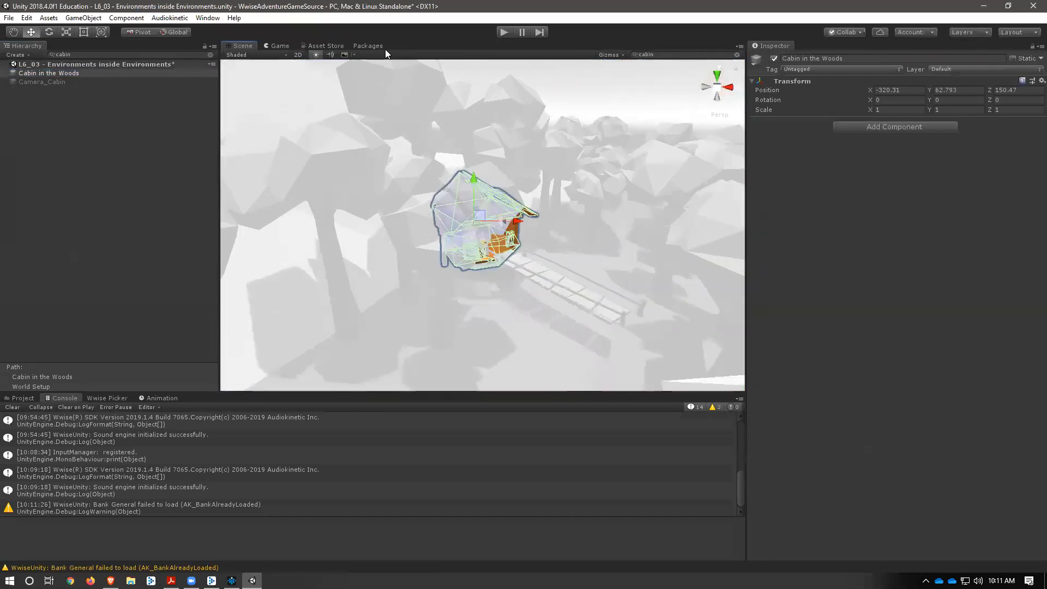
{"action": "left_click", "coordinate": [211, 55]}
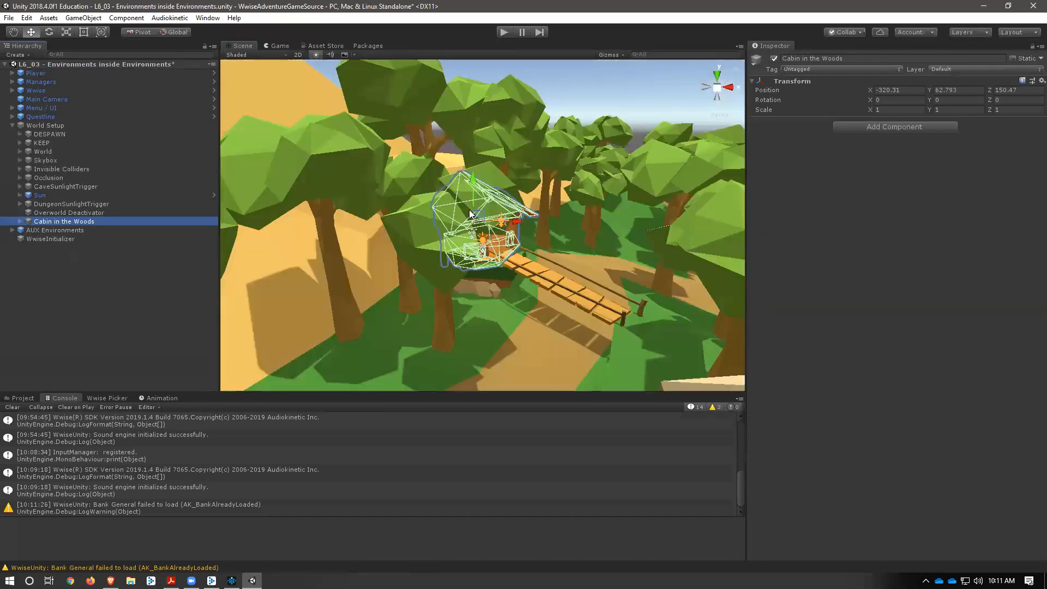
Step: Examine the cabin and its wooden bridge from the front, without the selection wireframe covering it
{"action": "middle_click_drag", "start_coordinate": [569, 311], "coordinate": [385, 369]}
{"action": "right_click_drag", "start_coordinate": [576, 213], "coordinate": [488, 226]}
{"action": "middle_click_drag", "start_coordinate": [488, 226], "coordinate": [393, 322]}
{"action": "scroll", "coordinate": [306, 307], "scroll_direction": "up", "scroll_amount": 3}
{"action": "scroll", "coordinate": [394, 322], "scroll_direction": "up", "scroll_amount": 3}
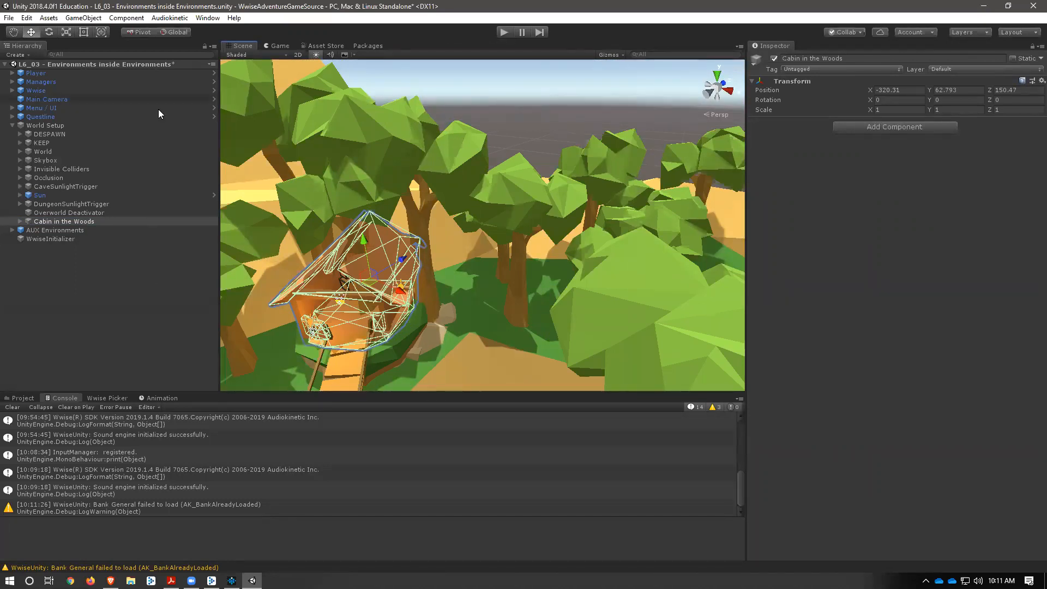
{"action": "left_click", "coordinate": [609, 54]}
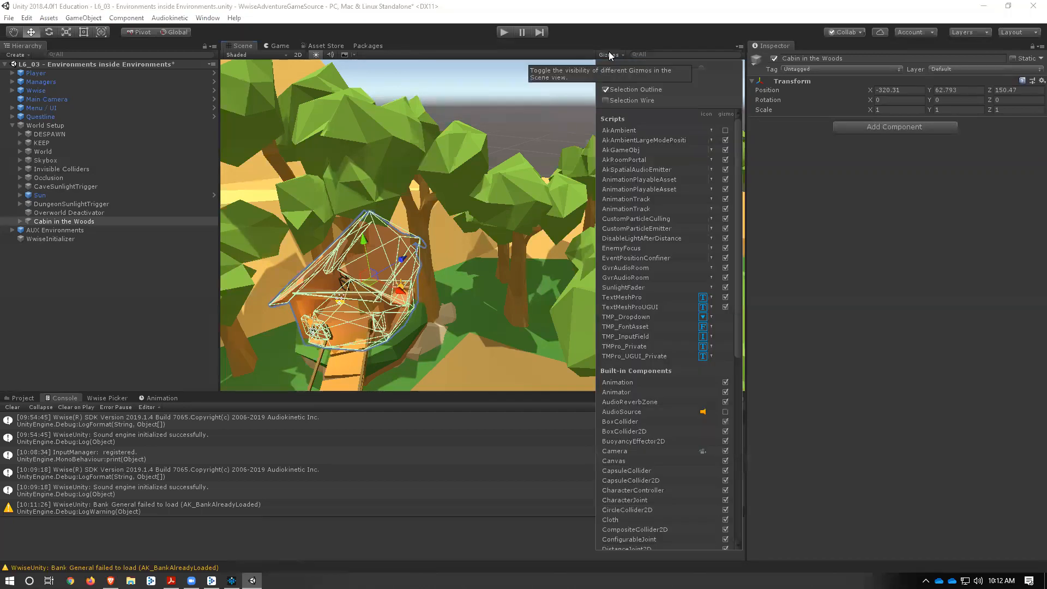
{"action": "left_click", "coordinate": [658, 36]}
{"action": "left_click", "coordinate": [57, 214]}
{"action": "left_click", "coordinate": [60, 219]}
{"action": "left_click", "coordinate": [62, 215]}
{"action": "left_click", "coordinate": [90, 280]}
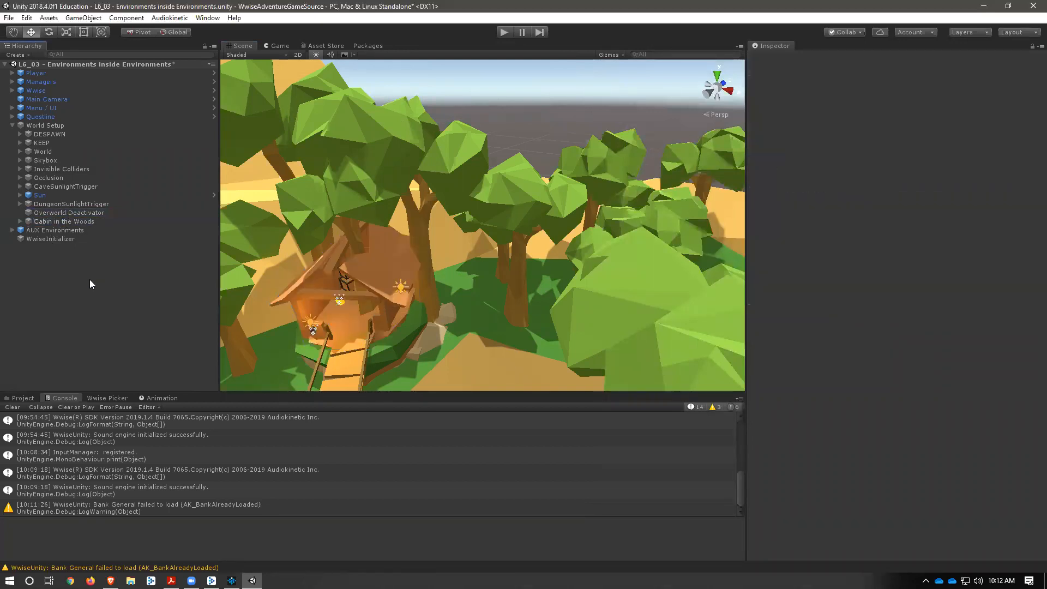
{"action": "middle_click_drag", "start_coordinate": [325, 279], "coordinate": [358, 196]}
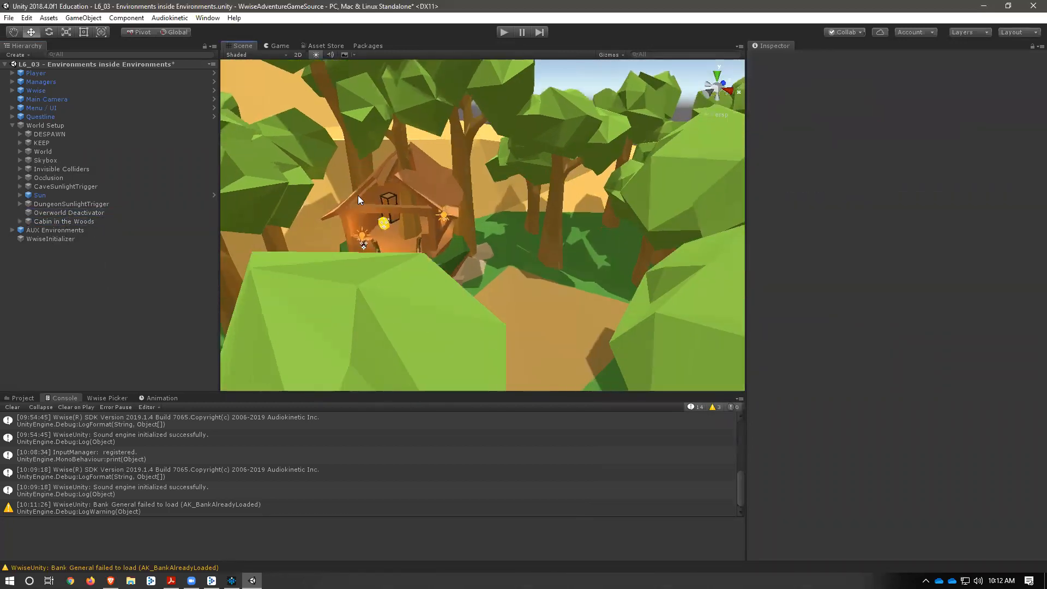
{"action": "scroll", "coordinate": [354, 223], "scroll_direction": "down", "scroll_amount": 3}
{"action": "scroll", "coordinate": [354, 224], "scroll_direction": "up", "scroll_amount": 5}
{"action": "middle_click_drag", "start_coordinate": [353, 246], "coordinate": [482, 233]}
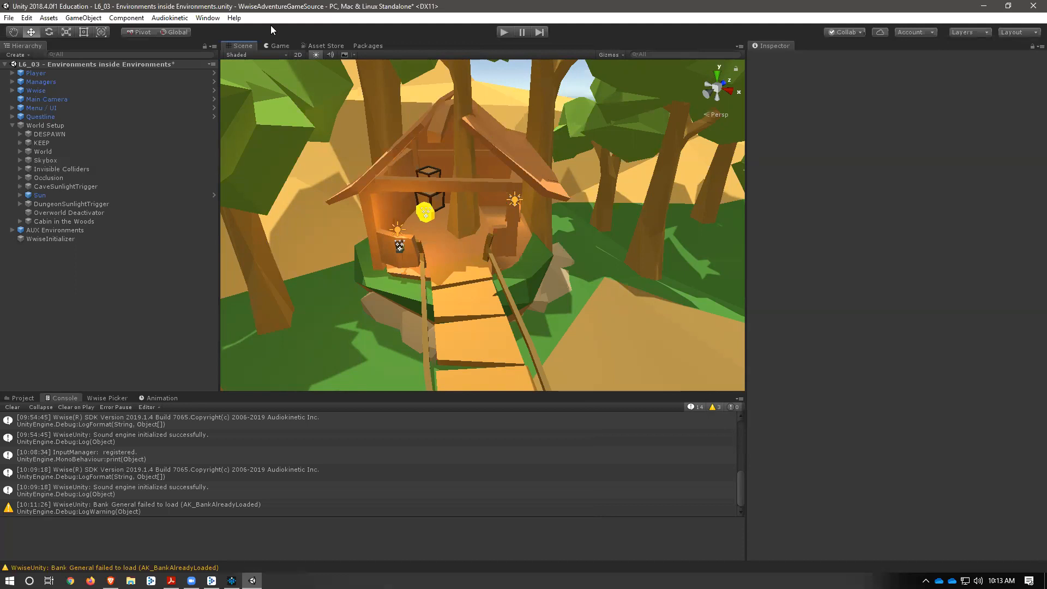
Step: Reload the Lesson 6 scene "Environments inside Environments" from the 301 certification lessons
{"action": "left_click", "coordinate": [133, 19]}
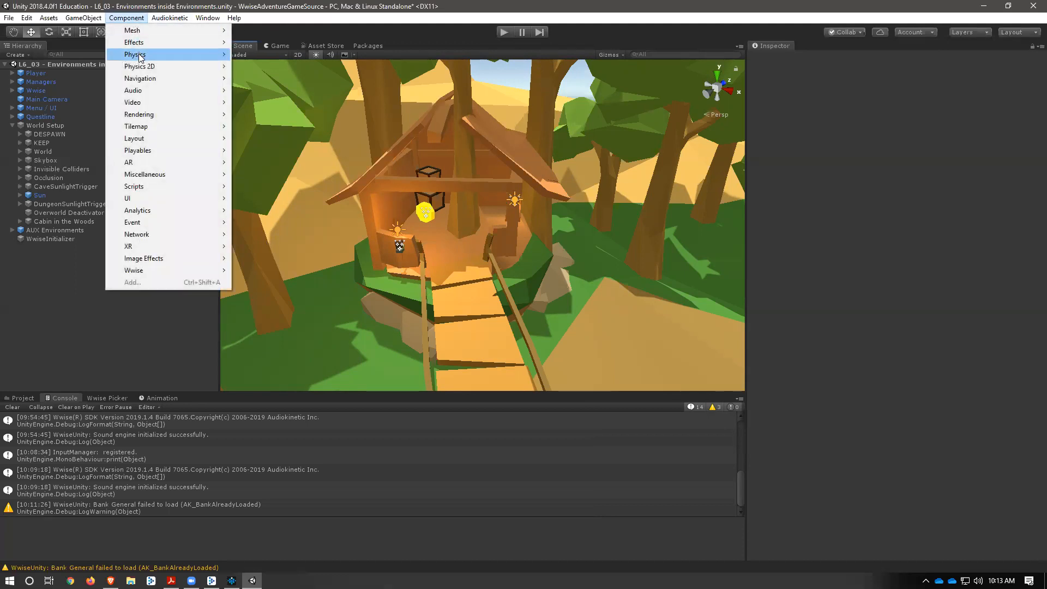
{"action": "mouse_move", "coordinate": [167, 18]}
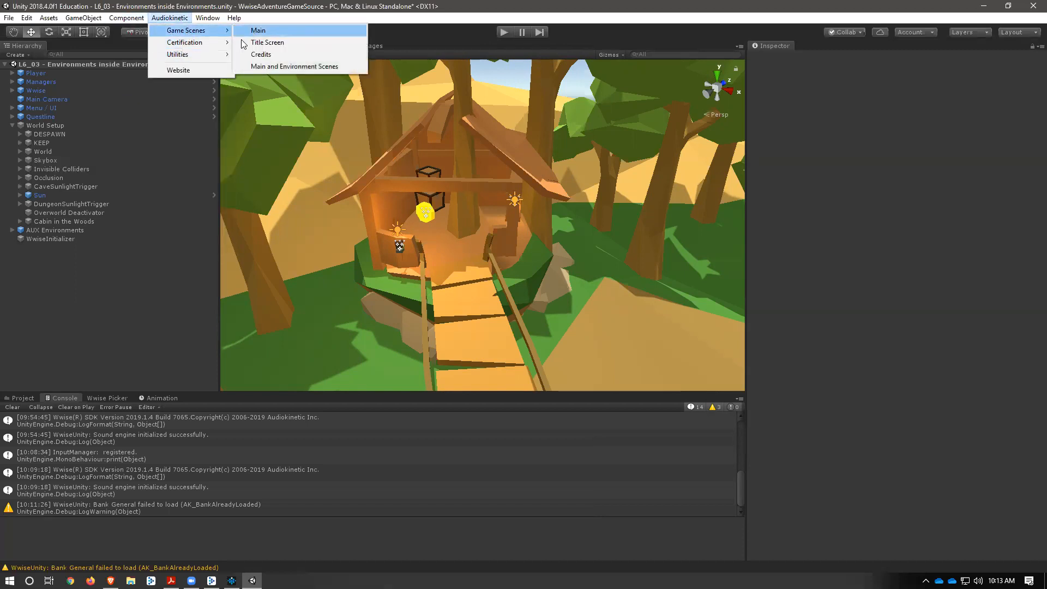
{"action": "mouse_move", "coordinate": [218, 45]}
{"action": "mouse_move", "coordinate": [258, 43]}
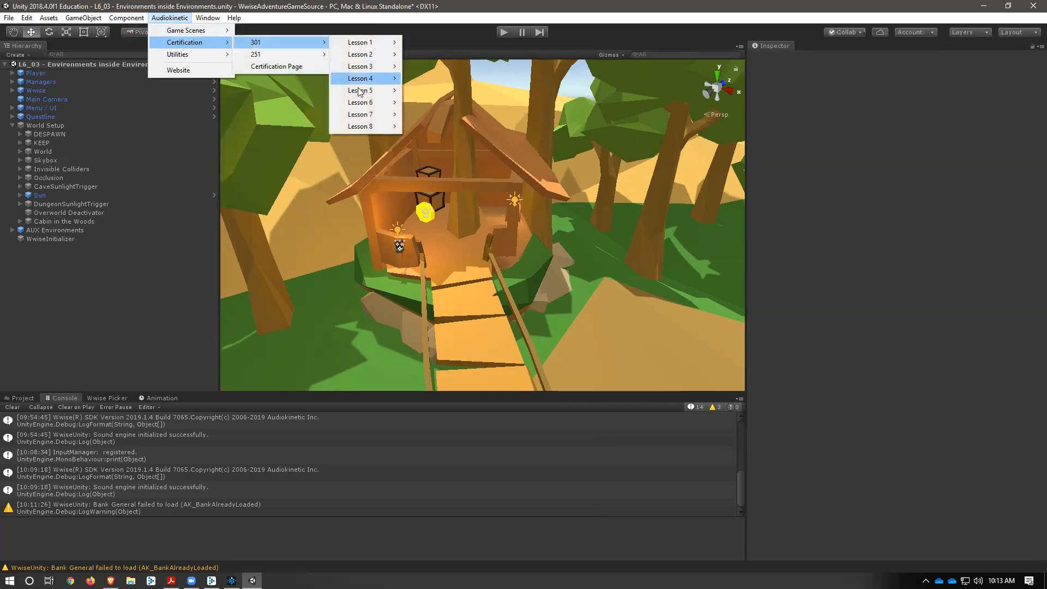
{"action": "mouse_move", "coordinate": [370, 104]}
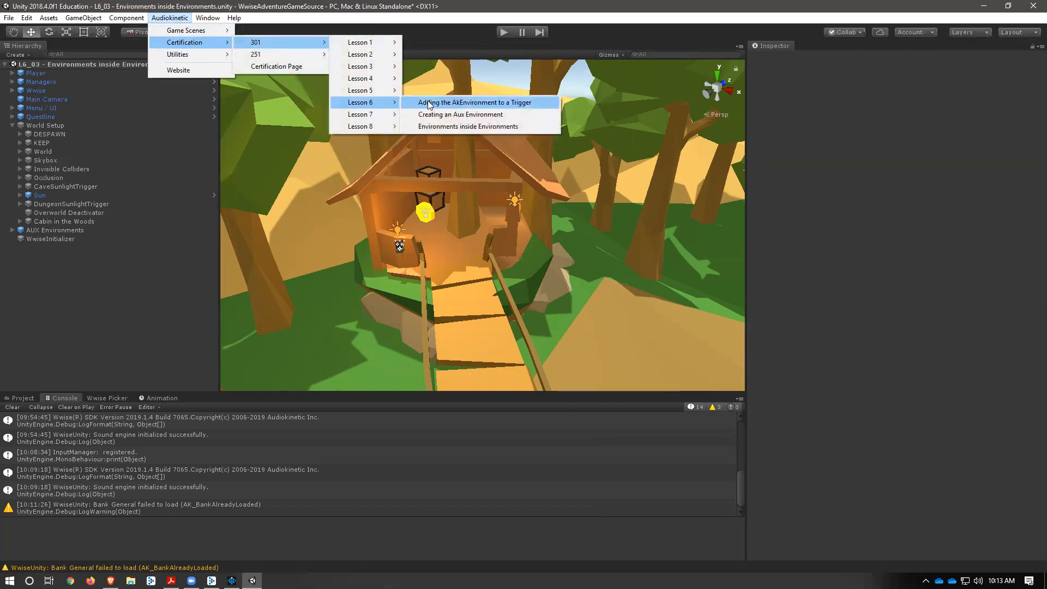
{"action": "left_click", "coordinate": [436, 127]}
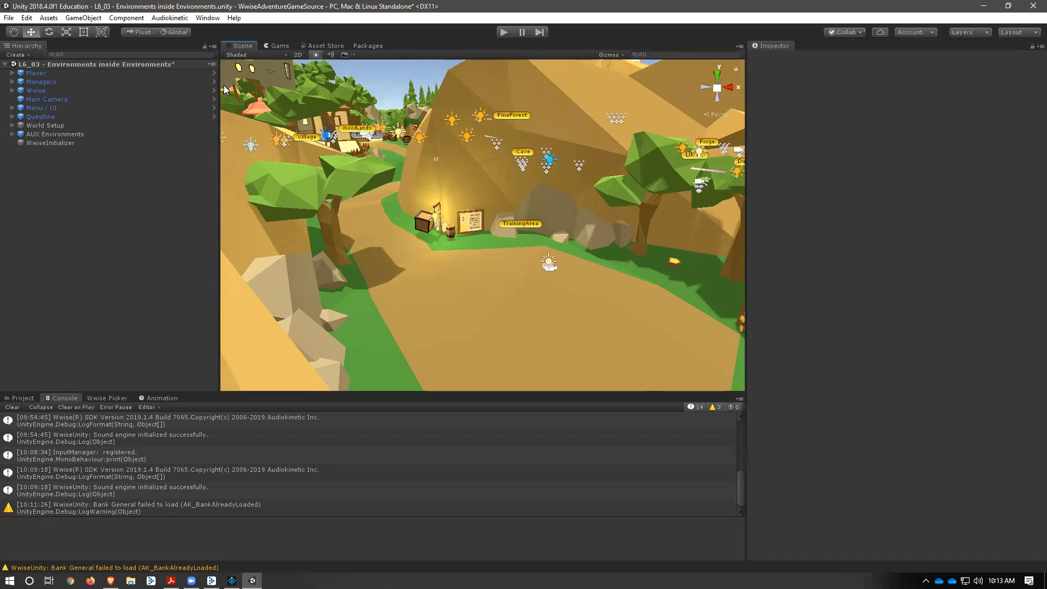
Step: Expand the AUX Environments object and add a 3D cube as its child
{"action": "right_click", "coordinate": [134, 168]}
{"action": "left_click", "coordinate": [50, 174]}
{"action": "left_click", "coordinate": [12, 134]}
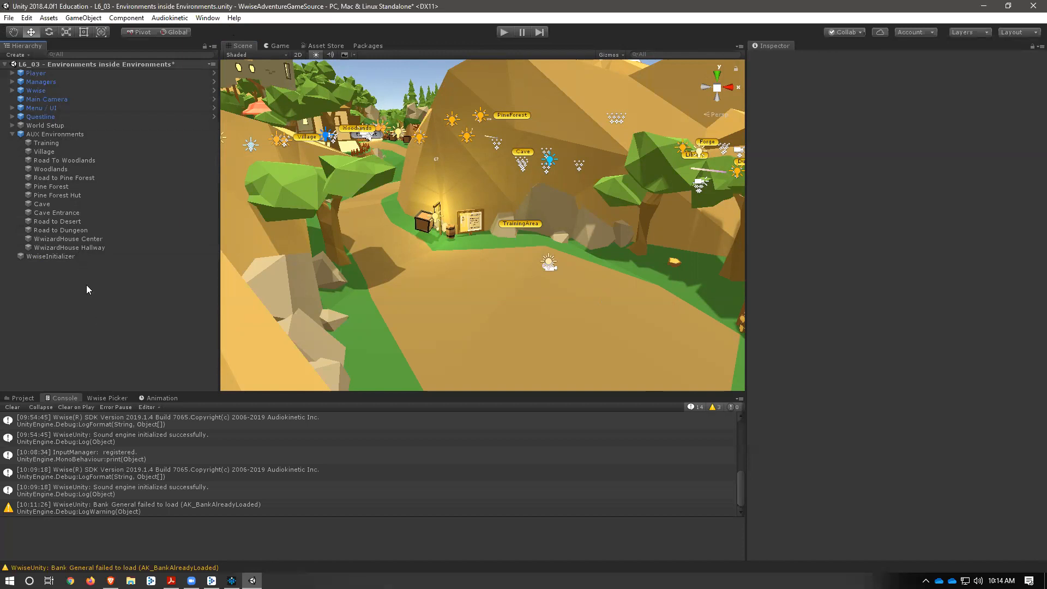
{"action": "left_click", "coordinate": [46, 134]}
{"action": "right_click", "coordinate": [55, 134]}
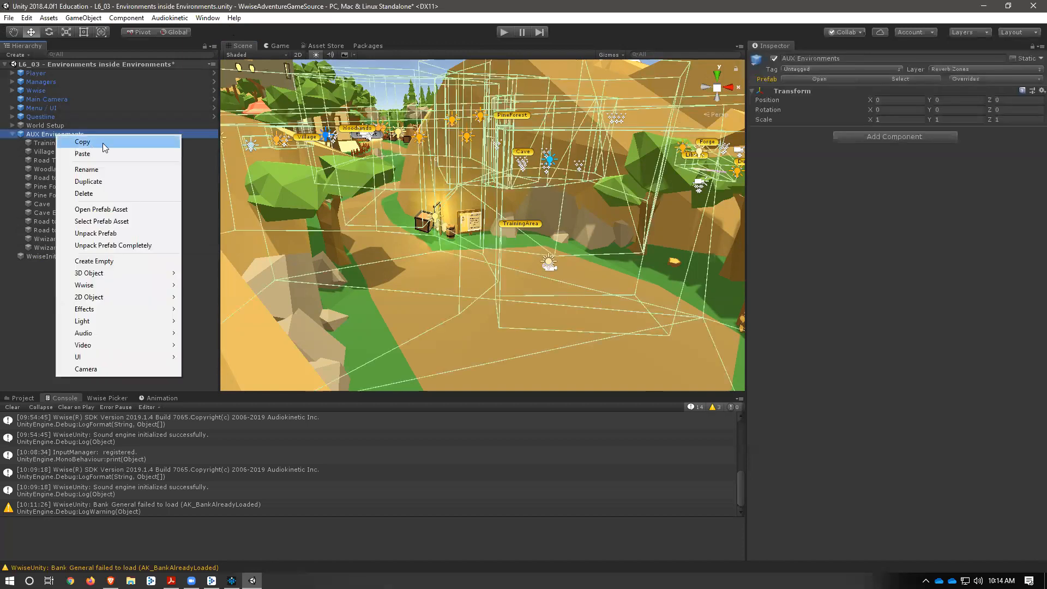
{"action": "mouse_move", "coordinate": [123, 271]}
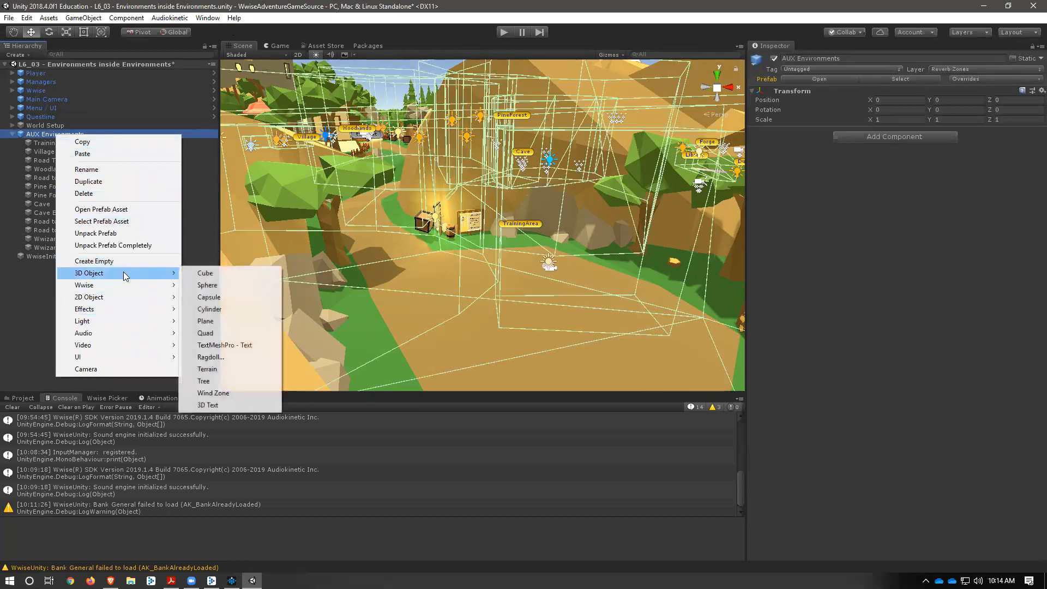
{"action": "left_click", "coordinate": [234, 278]}
Step: Name the new cube under AUX Environments "Woodlands Cabin"
{"action": "left_click", "coordinate": [48, 254]}
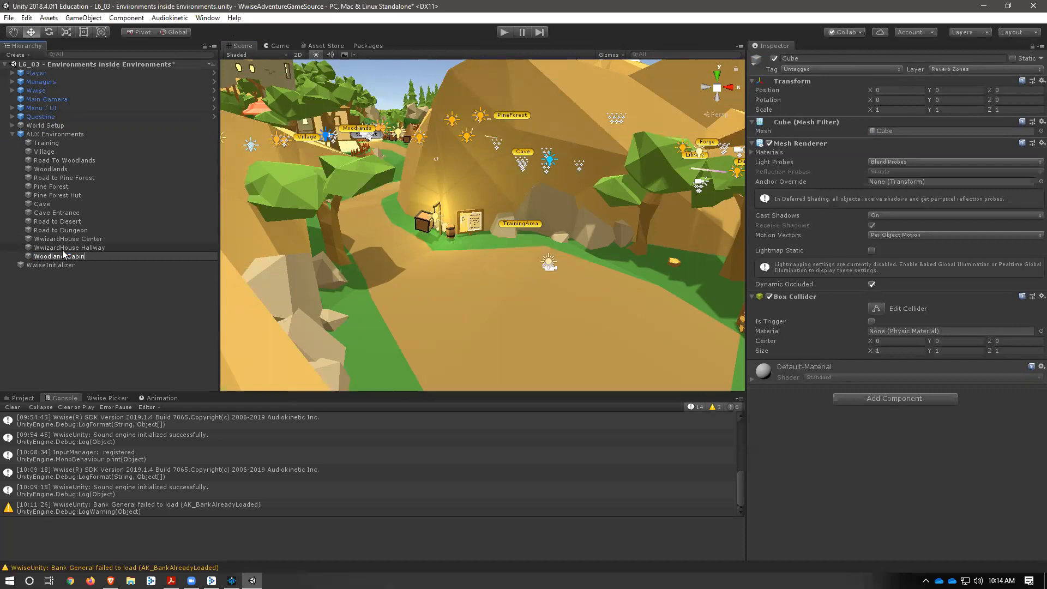
{"action": "key", "text": "Return"}
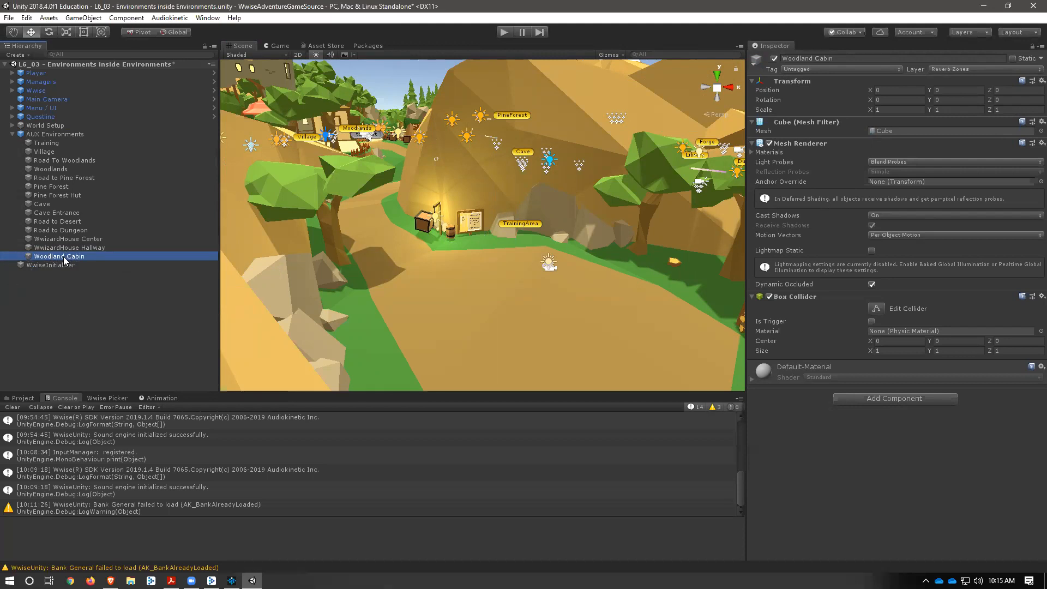
{"action": "left_click", "coordinate": [60, 260]}
{"action": "left_click", "coordinate": [69, 256]}
{"action": "type", "text": "s"}
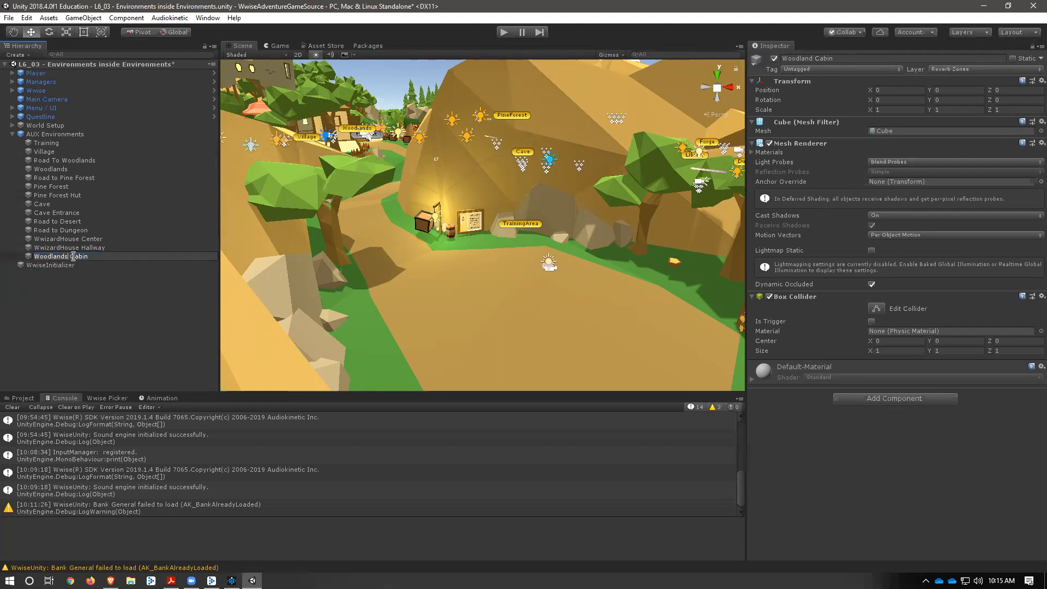
{"action": "left_click", "coordinate": [109, 297]}
Step: Search the hierarchy for "cabi" and copy the Transform component of the Cabin in the Woods object
{"action": "left_click", "coordinate": [48, 256]}
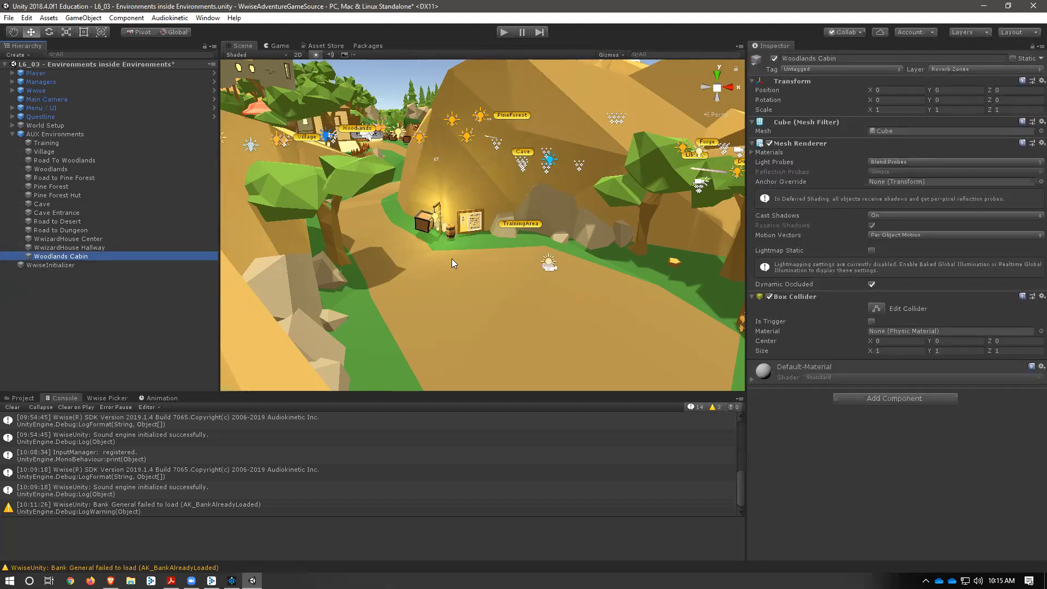
{"action": "key", "text": "f"}
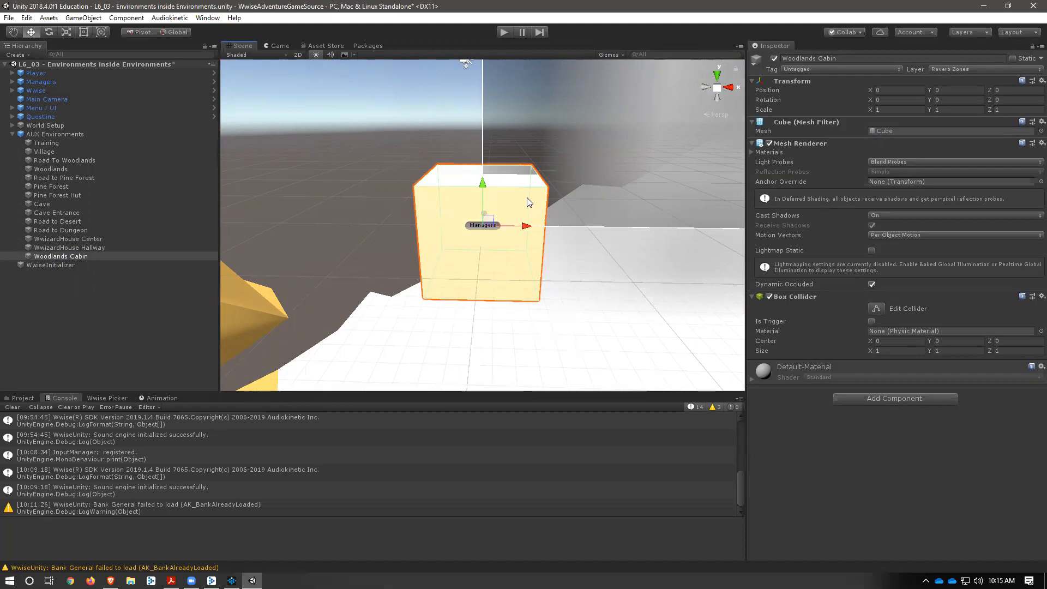
{"action": "left_click", "coordinate": [134, 53]}
{"action": "type", "text": "cabi"}
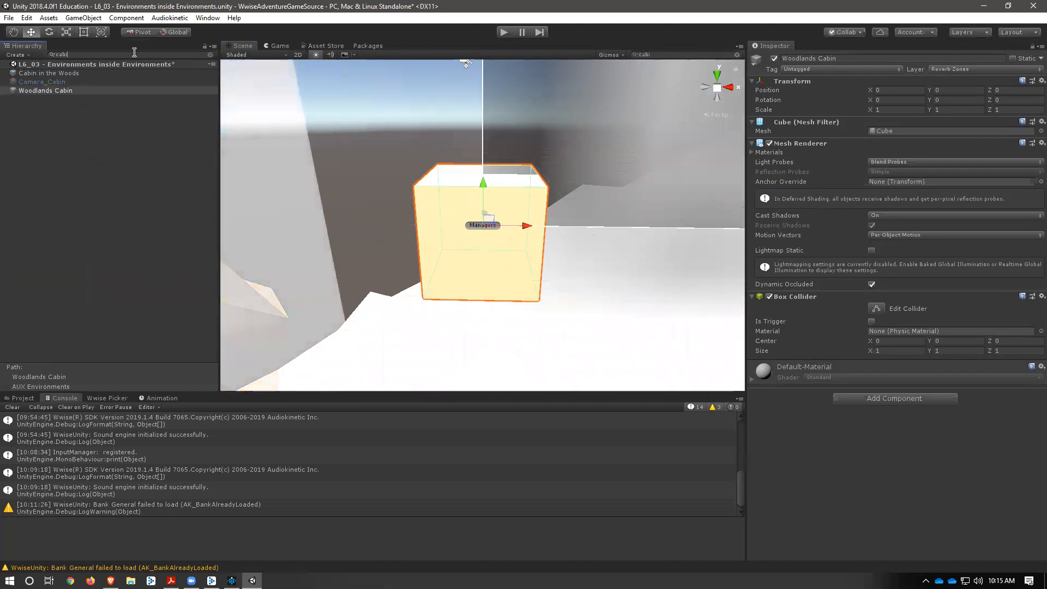
{"action": "left_click", "coordinate": [76, 74]}
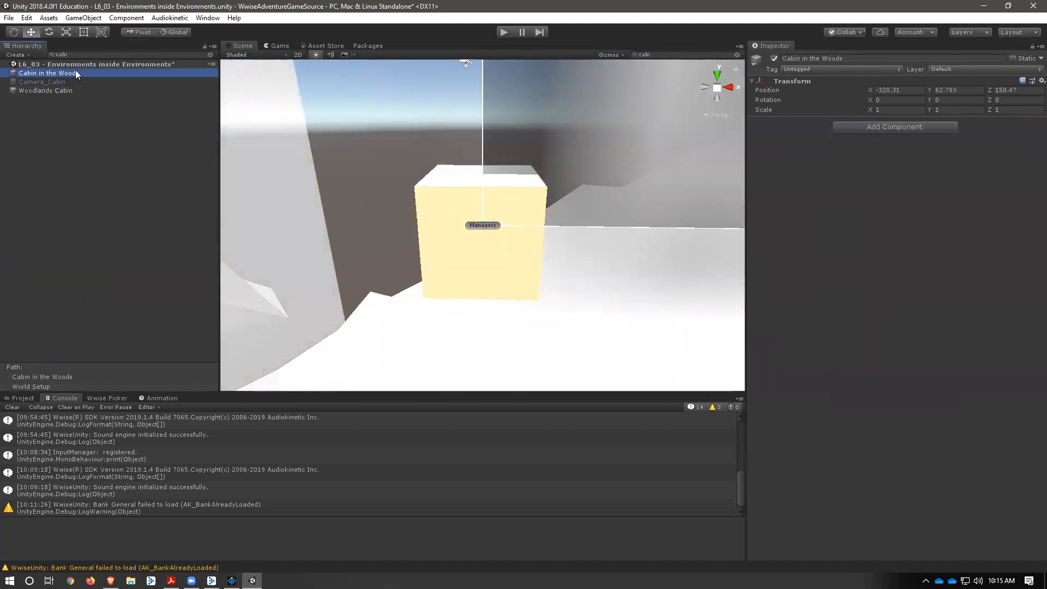
{"action": "key", "text": "f"}
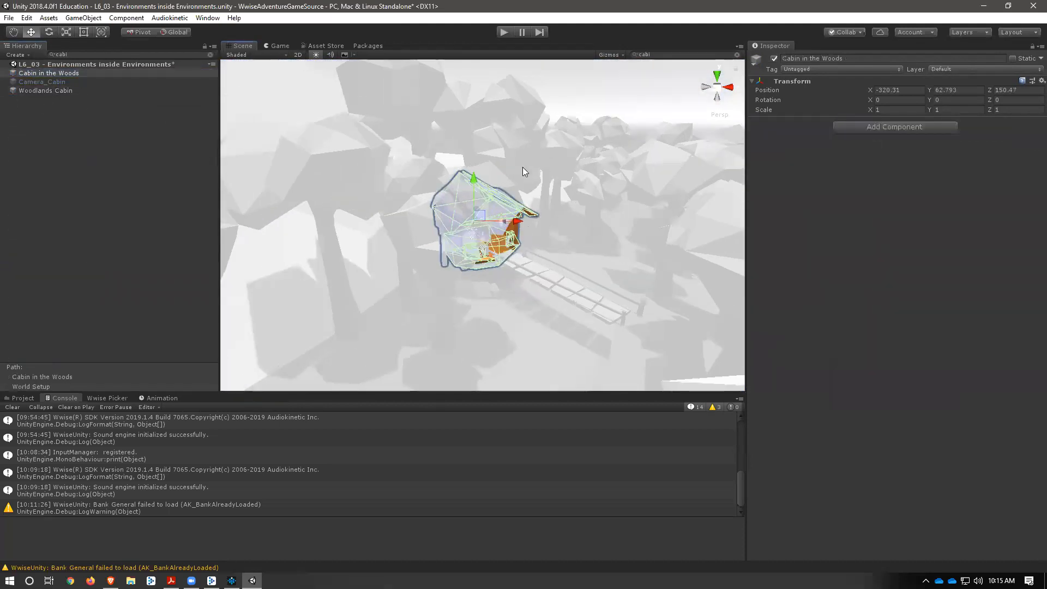
{"action": "left_click", "coordinate": [86, 163]}
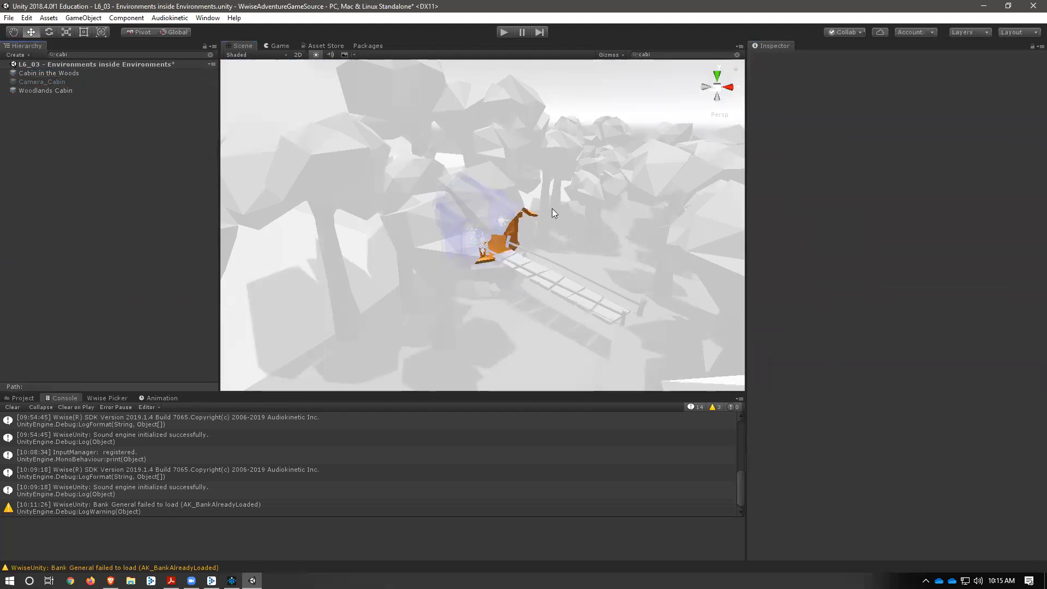
{"action": "left_click", "coordinate": [60, 73]}
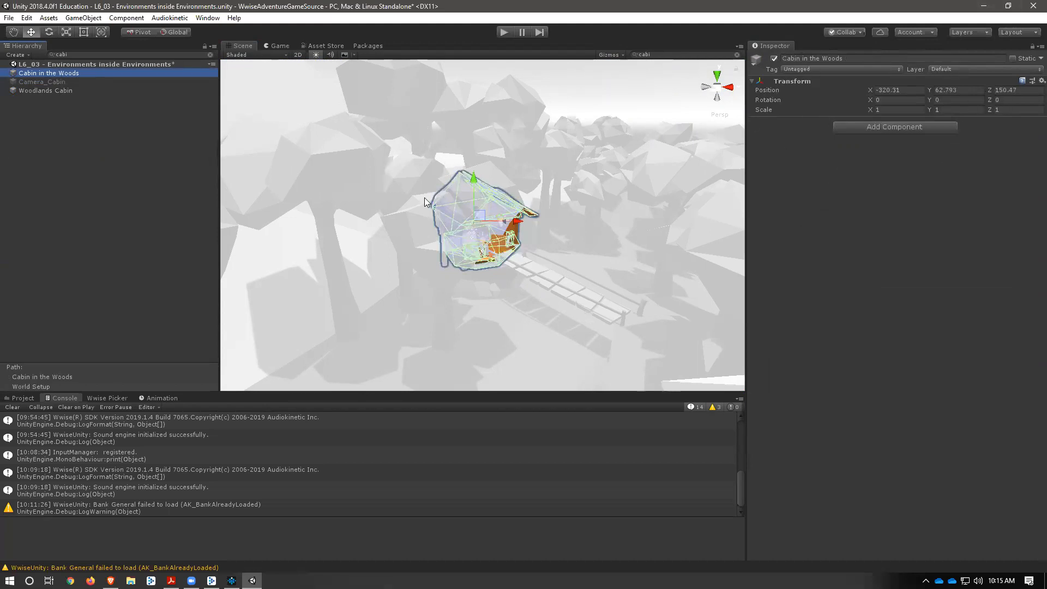
{"action": "right_click", "coordinate": [1032, 82]}
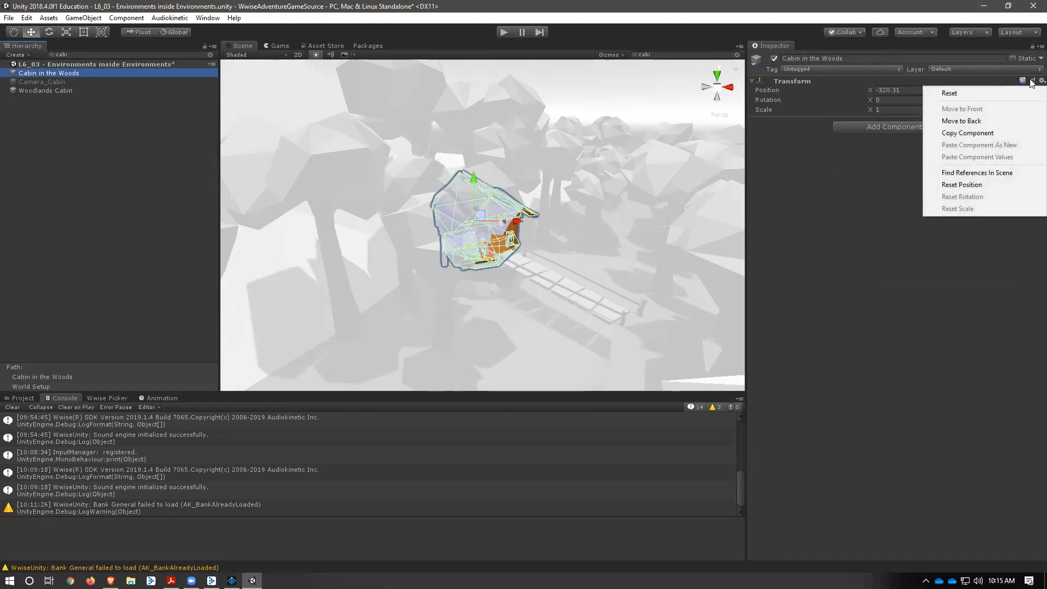
{"action": "left_click", "coordinate": [986, 133]}
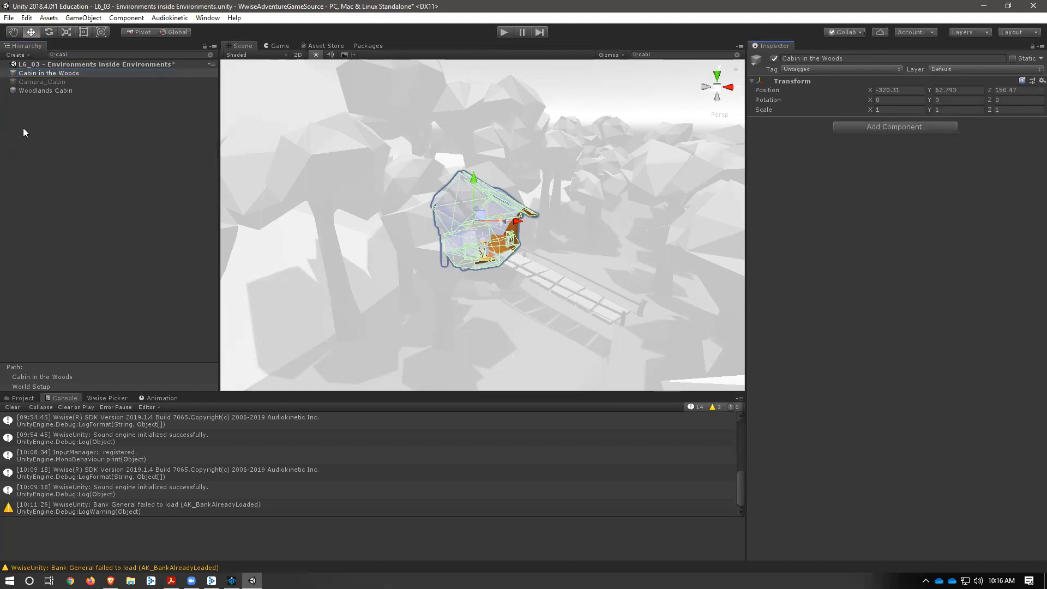
Step: Paste the copied Transform values onto the Woodlands Cabin cube to place it at the cabin, and clear the hierarchy search
{"action": "left_click", "coordinate": [47, 91]}
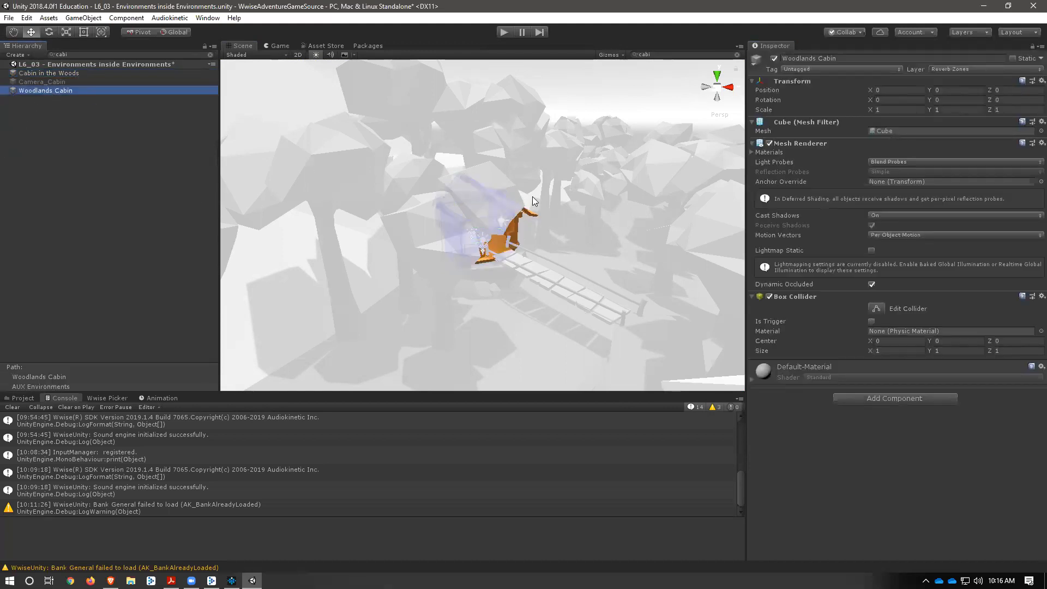
{"action": "key", "text": "f"}
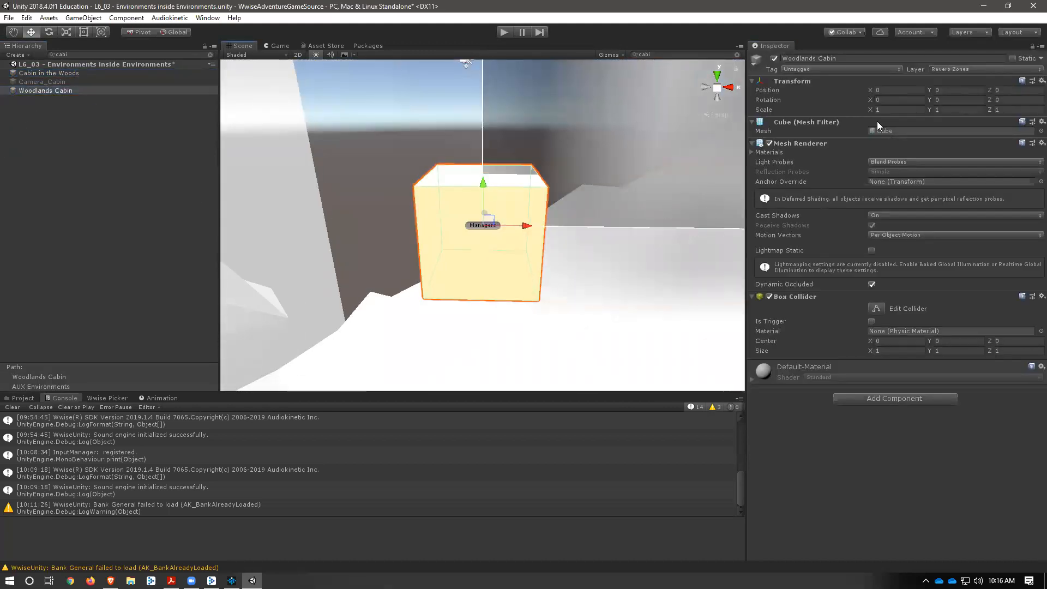
{"action": "right_click", "coordinate": [1032, 83]}
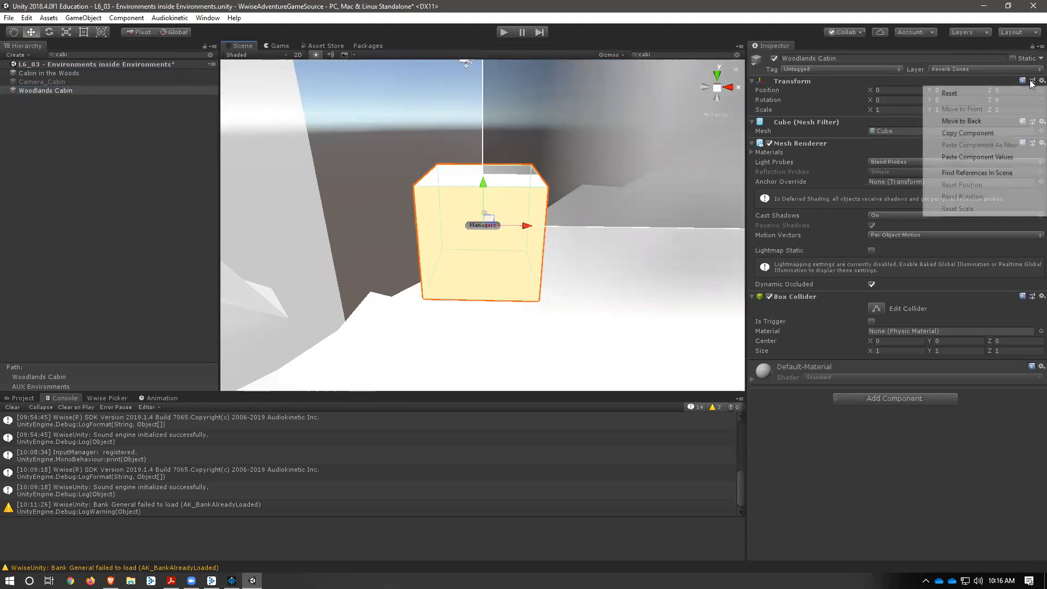
{"action": "left_click", "coordinate": [1022, 157]}
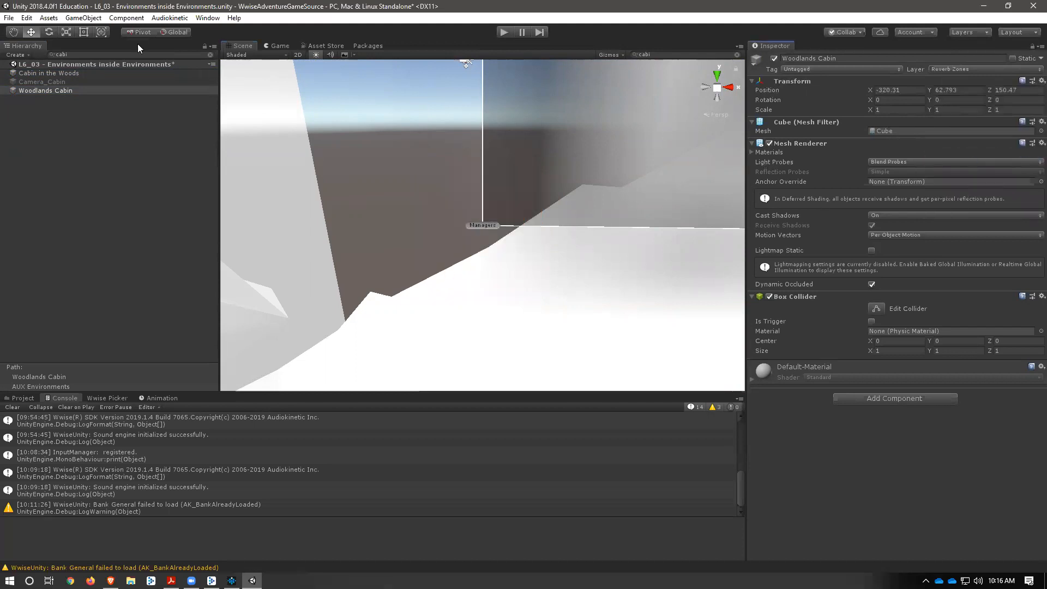
{"action": "key", "text": "f"}
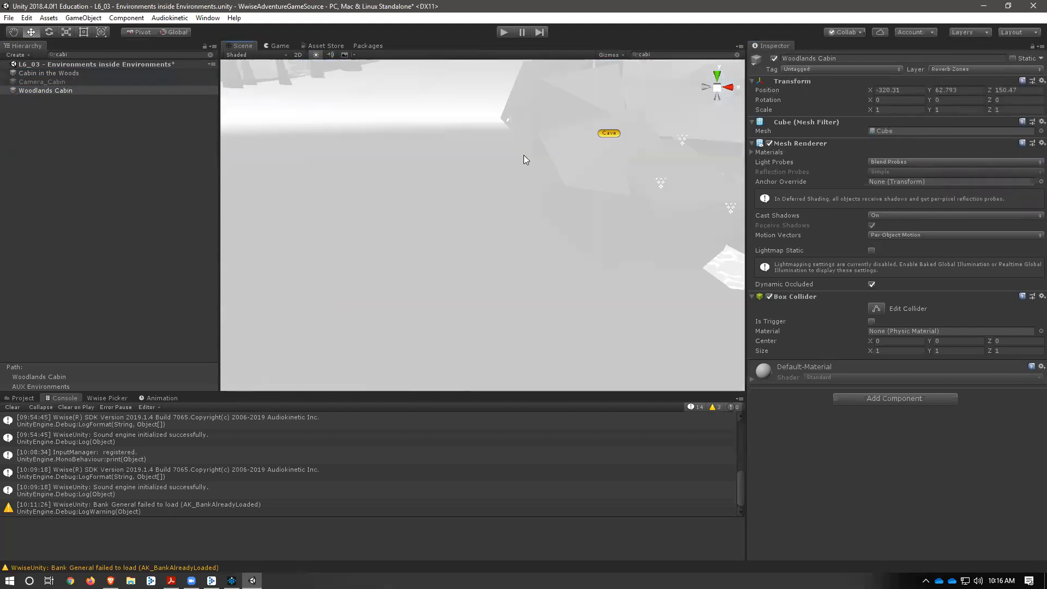
{"action": "scroll", "coordinate": [531, 196], "scroll_direction": "down", "scroll_amount": 7}
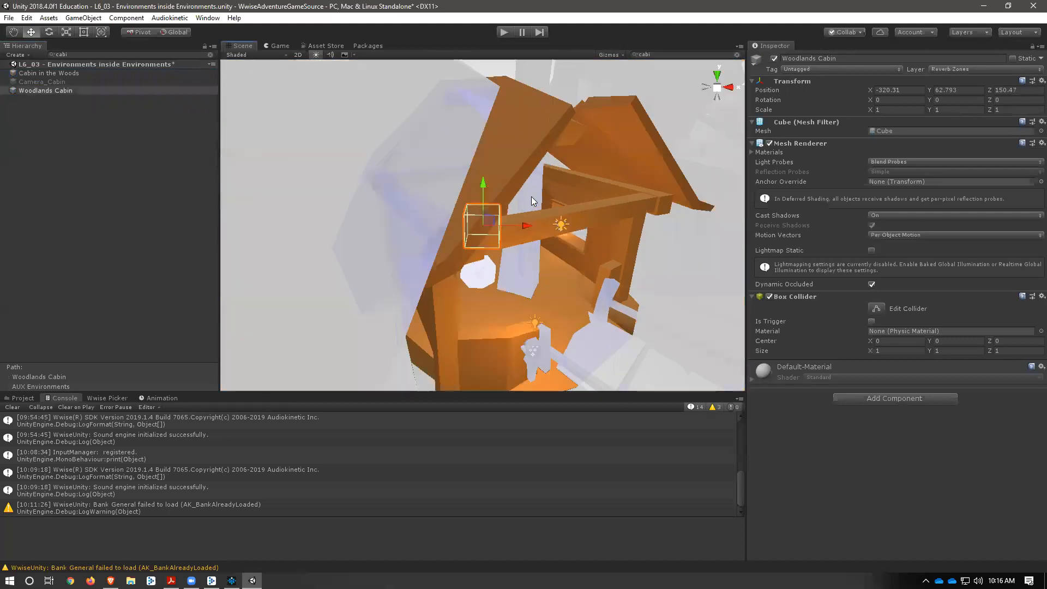
{"action": "right_click_drag", "start_coordinate": [568, 224], "coordinate": [381, 175]}
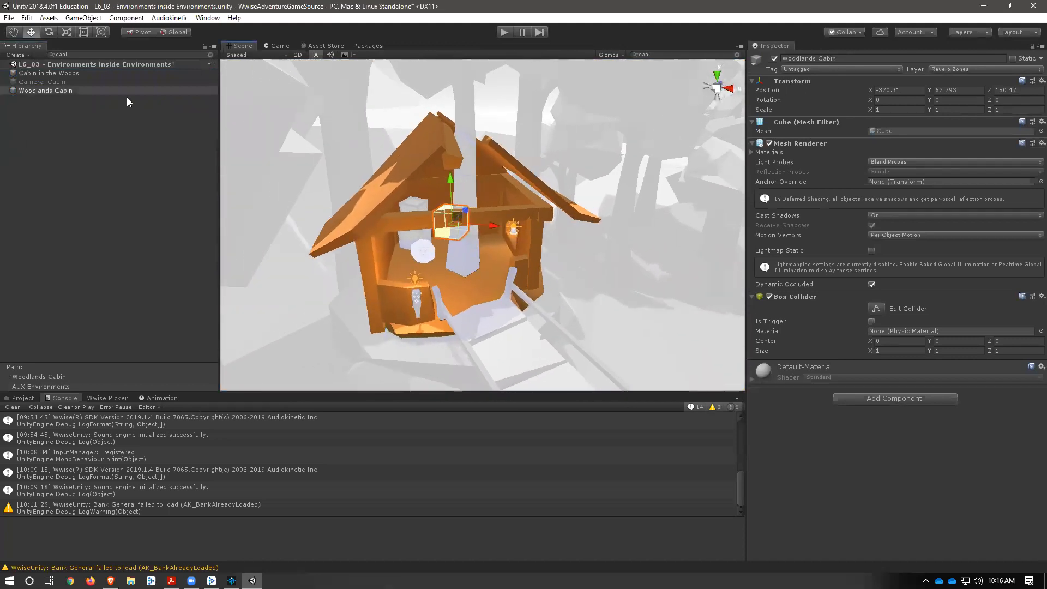
{"action": "left_click", "coordinate": [210, 55]}
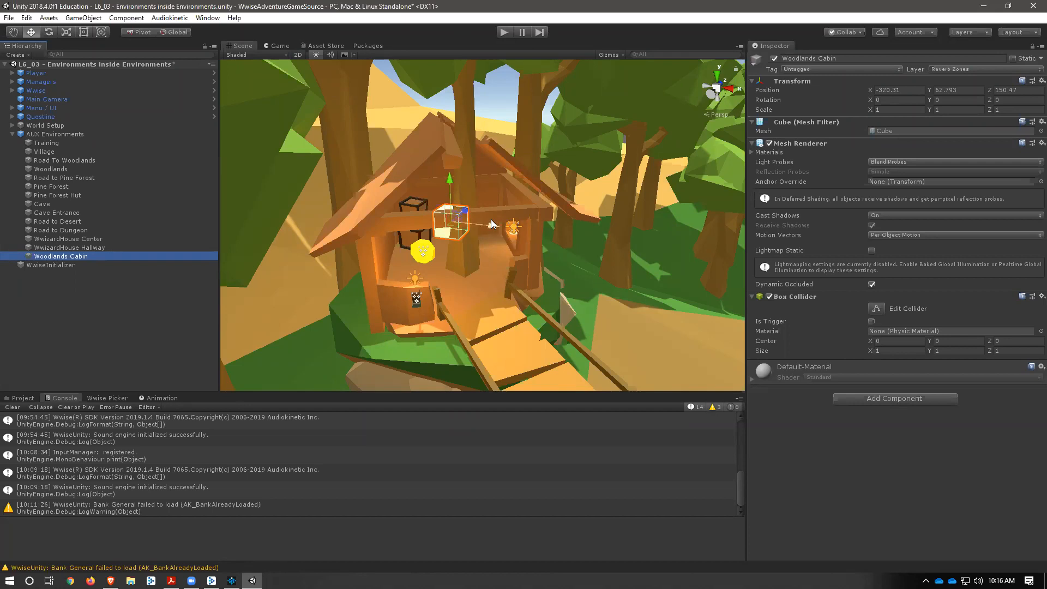
Step: Stretch the Woodlands Cabin cube to a scale of about 4.6 in X, 5.45 in Y and 6.4 in Z
{"action": "key", "text": "r"}
{"action": "left_click_drag", "start_coordinate": [491, 221], "coordinate": [608, 259]}
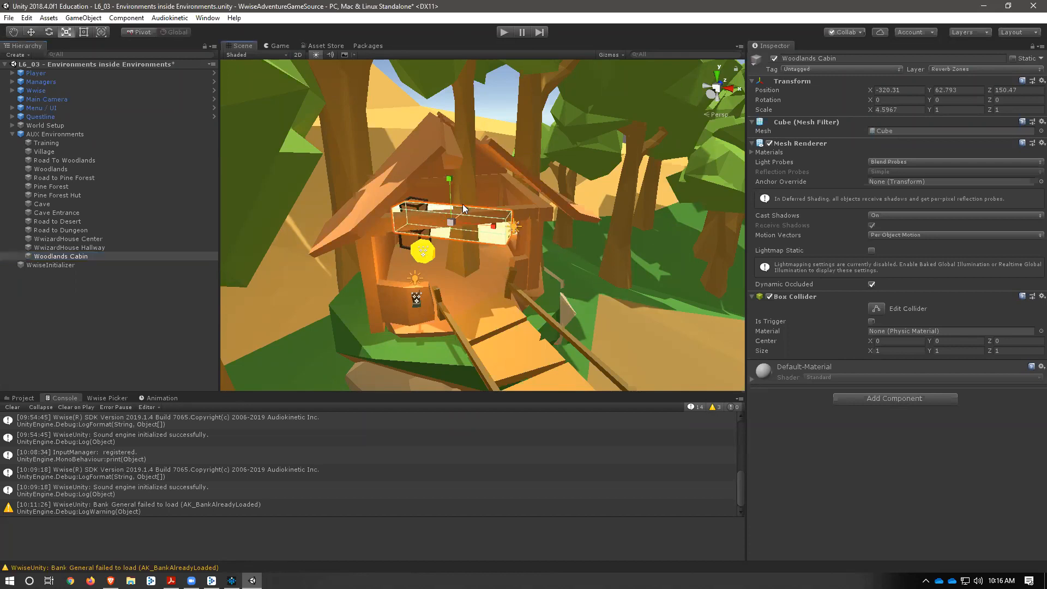
{"action": "left_click_drag", "start_coordinate": [449, 180], "coordinate": [453, 21]}
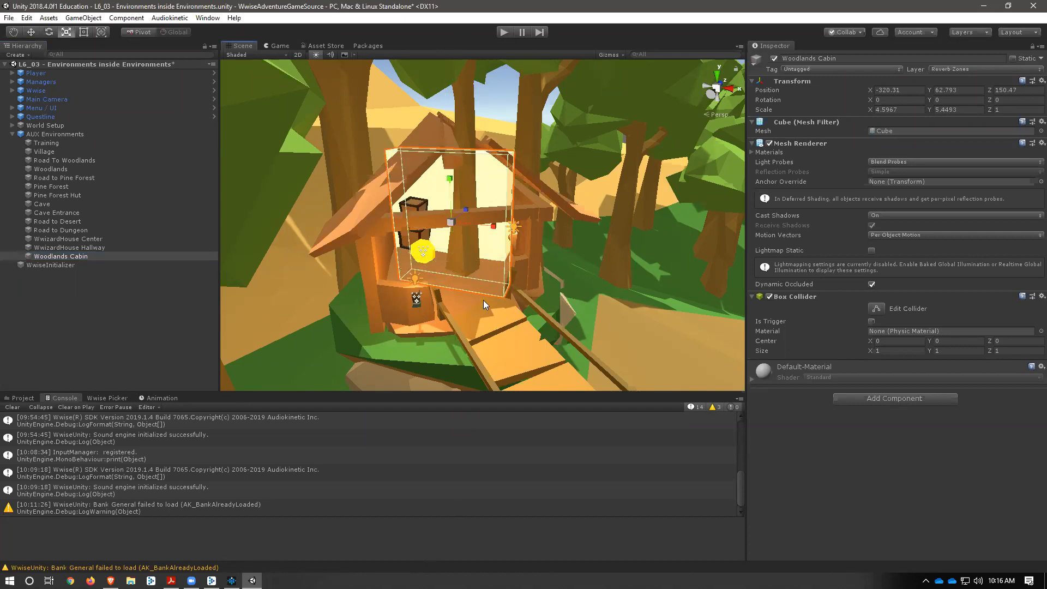
{"action": "left_click_drag", "start_coordinate": [469, 209], "coordinate": [553, 160]}
Step: Rotate the cube about 51° around Y and enlarge its scale to about 8.71, 7.54, 7.48 so it encloses the cabin
{"action": "key", "text": "e"}
{"action": "left_click_drag", "start_coordinate": [484, 230], "coordinate": [439, 245]}
{"action": "key", "text": "r"}
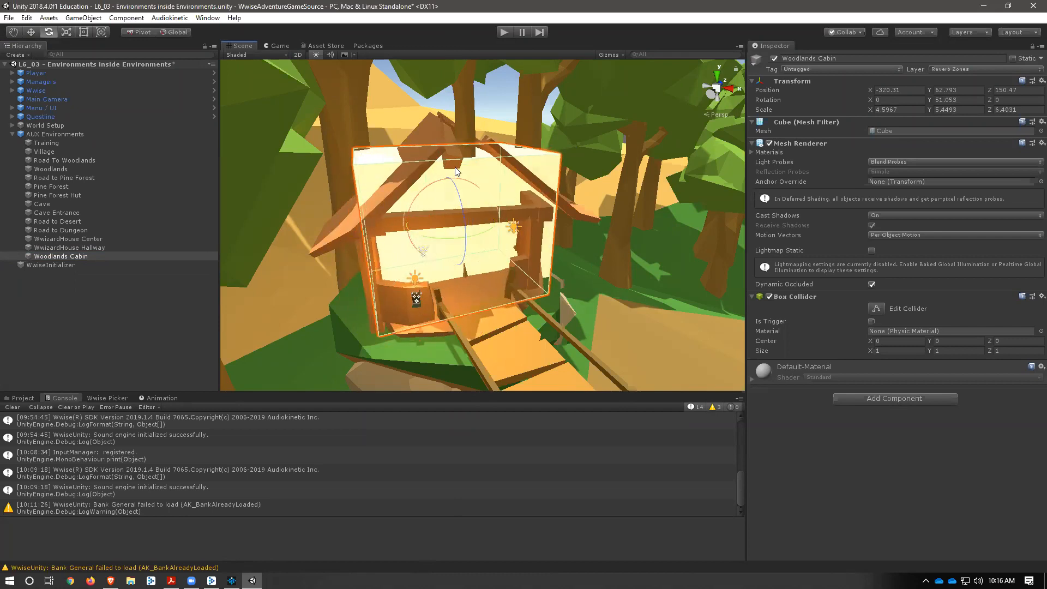
{"action": "left_click_drag", "start_coordinate": [456, 172], "coordinate": [470, 251]}
{"action": "right_click_drag", "start_coordinate": [400, 290], "coordinate": [338, 202]}
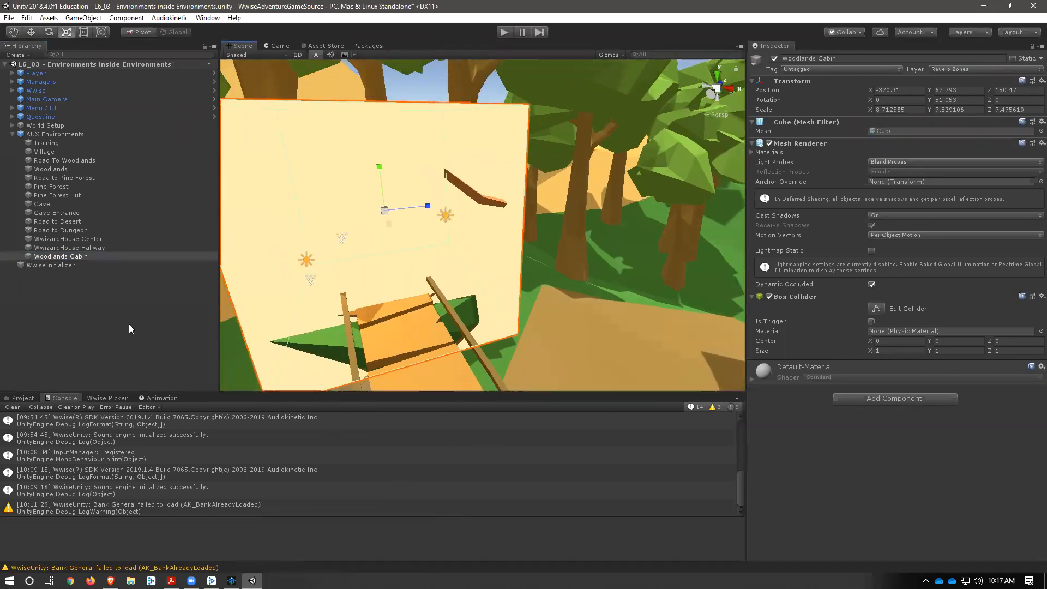
Step: Search the project assets for "red", apply the Trigger_Red material to the Woodlands Cabin cube, and toggle its Mesh Renderer off and on again
{"action": "left_click", "coordinate": [103, 322]}
{"action": "left_click", "coordinate": [27, 399]}
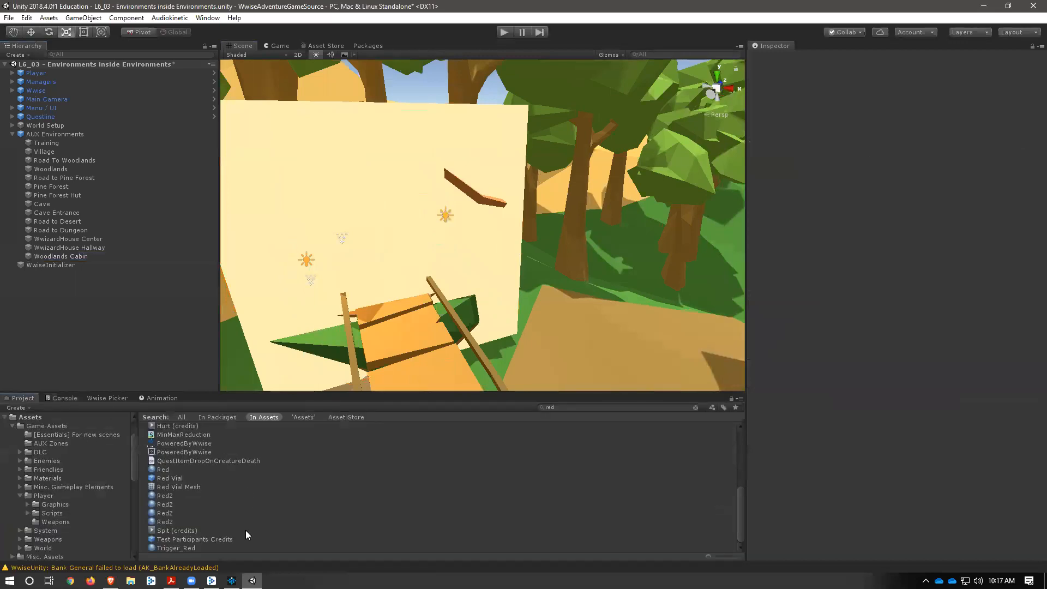
{"action": "left_click", "coordinate": [695, 407]}
{"action": "left_click", "coordinate": [371, 197]}
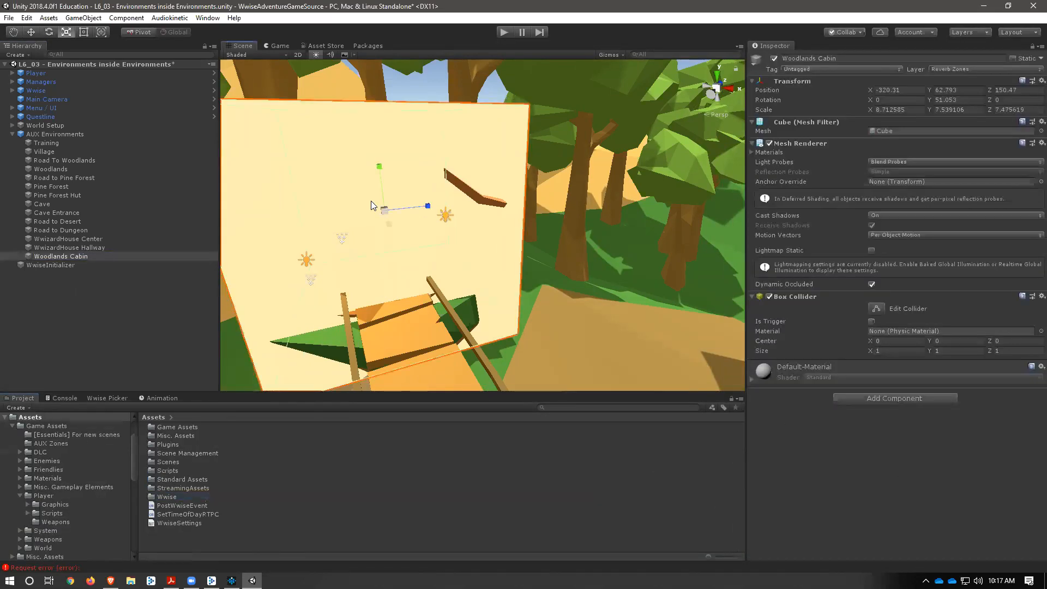
{"action": "left_click", "coordinate": [500, 129]}
{"action": "left_click", "coordinate": [380, 128]}
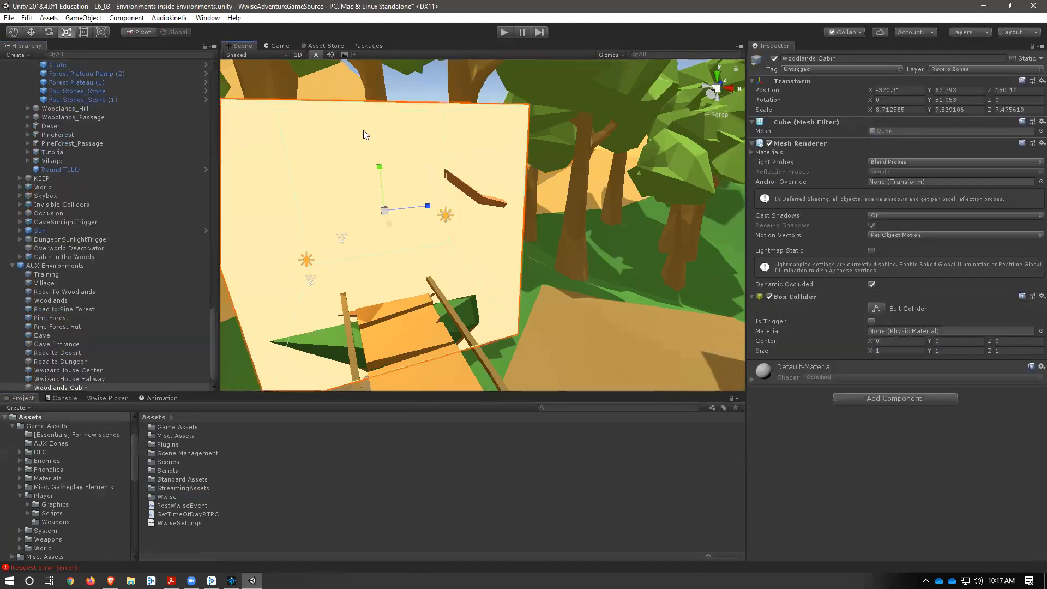
{"action": "left_click", "coordinate": [663, 405]}
{"action": "type", "text": "red"}
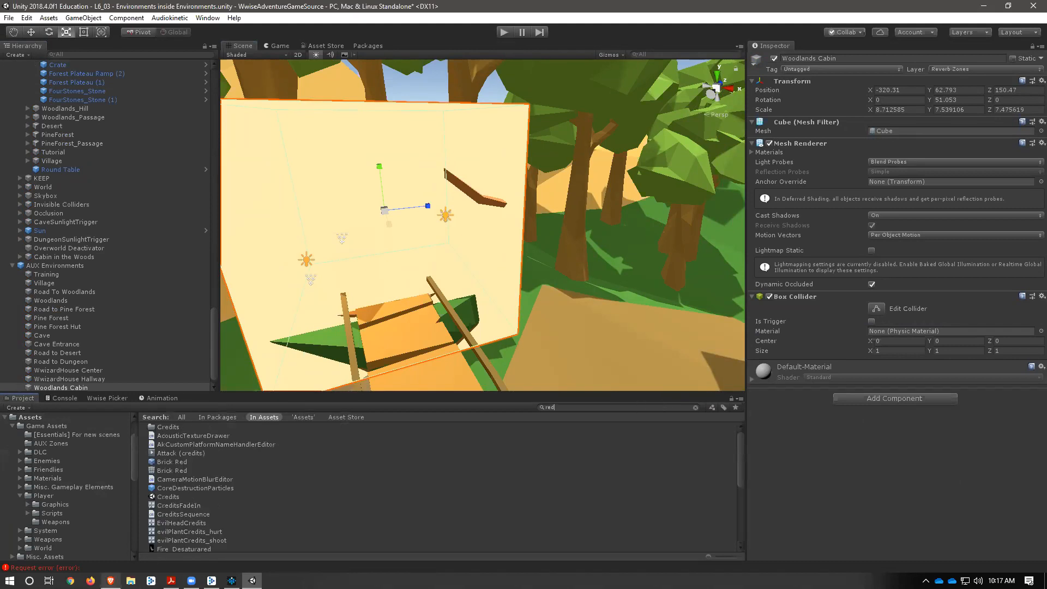
{"action": "scroll", "coordinate": [228, 521], "scroll_direction": "down", "scroll_amount": 1}
{"action": "left_click_drag", "start_coordinate": [175, 548], "coordinate": [444, 193]}
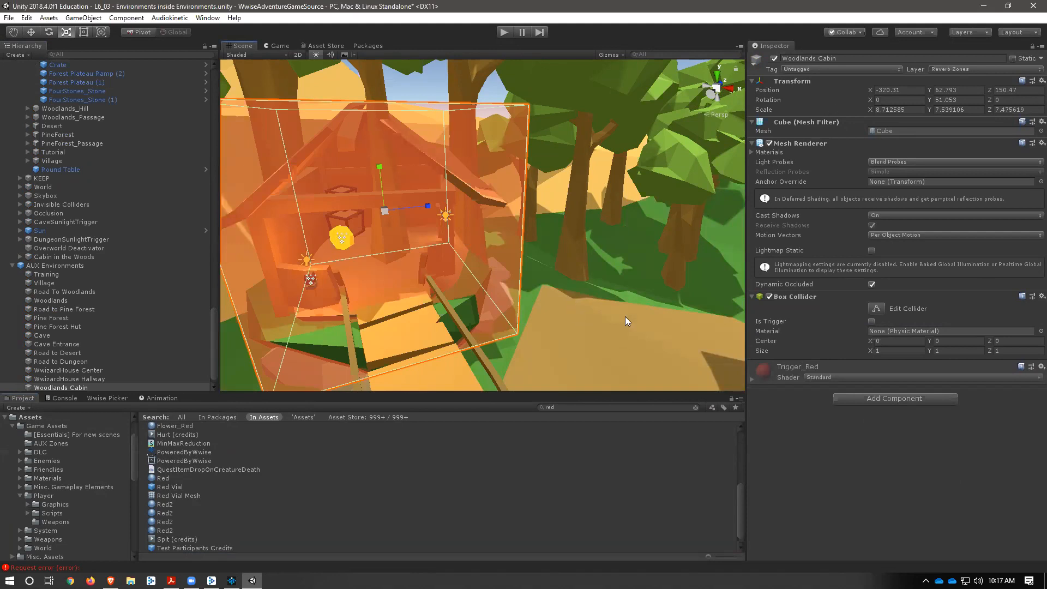
{"action": "left_click", "coordinate": [770, 143]}
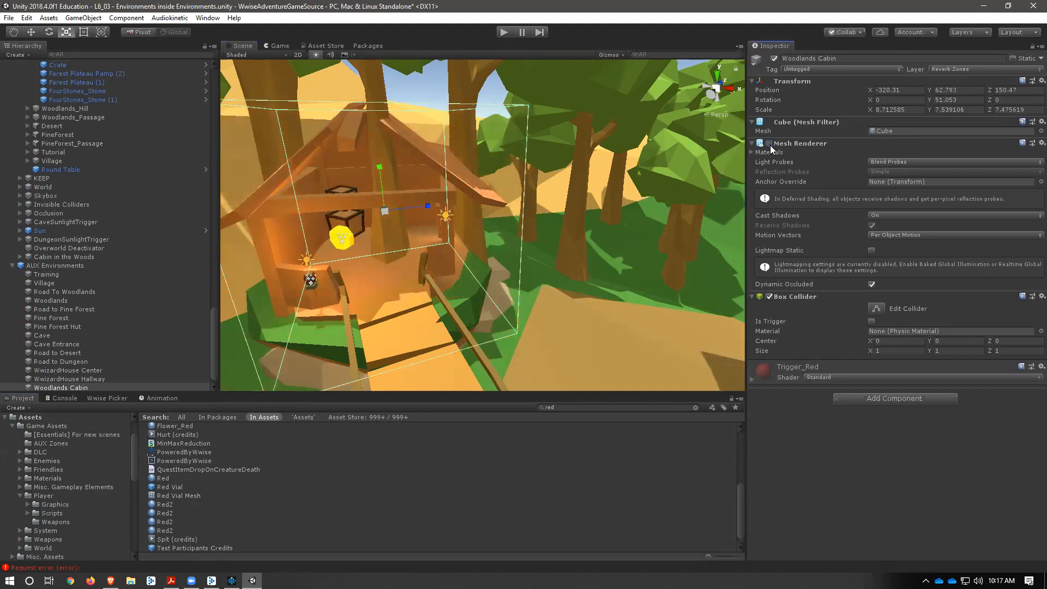
{"action": "left_click", "coordinate": [770, 144]}
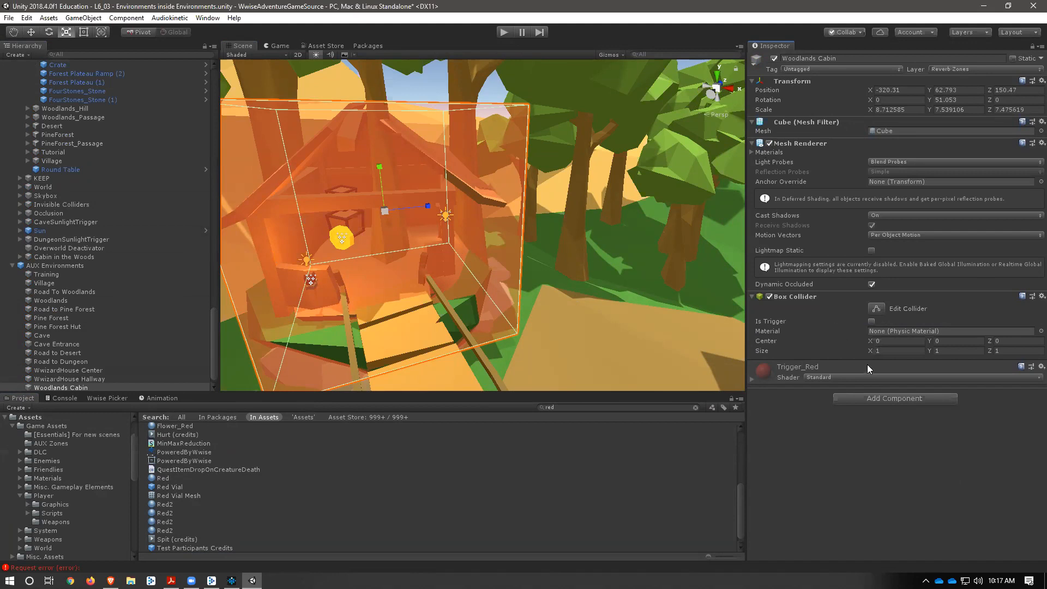
Step: Make the Woodlands Cabin cube's Box Collider a trigger and add AkEnvironment and Rigidbody components to it
{"action": "left_click", "coordinate": [871, 322]}
{"action": "left_click", "coordinate": [893, 402]}
{"action": "type", "text": "ake"}
{"action": "type", "text": "c"}
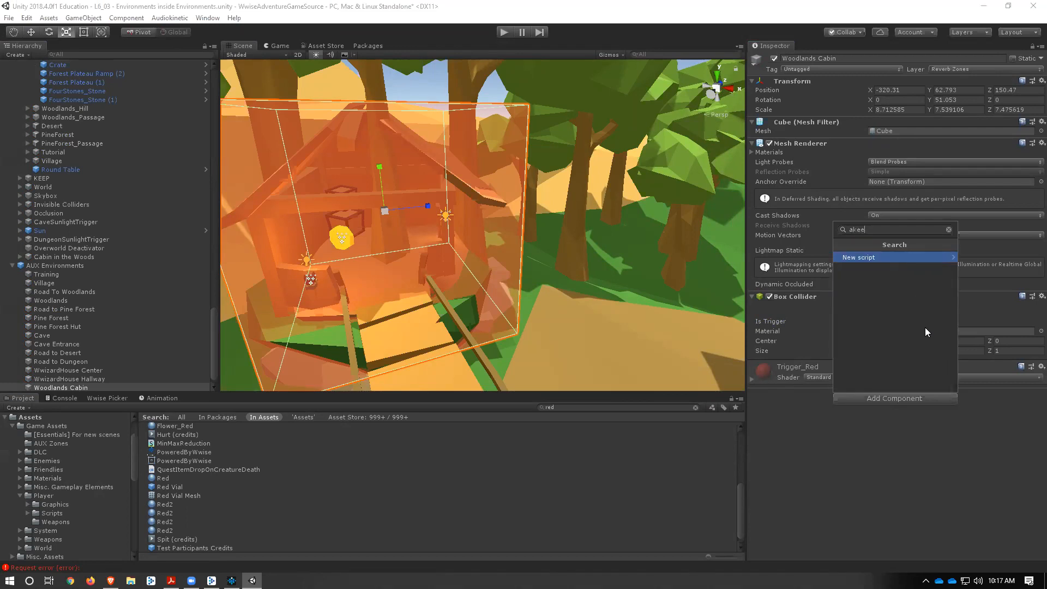
{"action": "key", "text": "BackSpace"}
{"action": "type", "text": "v"}
{"action": "key", "text": "BackSpace"}
{"action": "key", "text": "BackSpace"}
{"action": "type", "text": "env"}
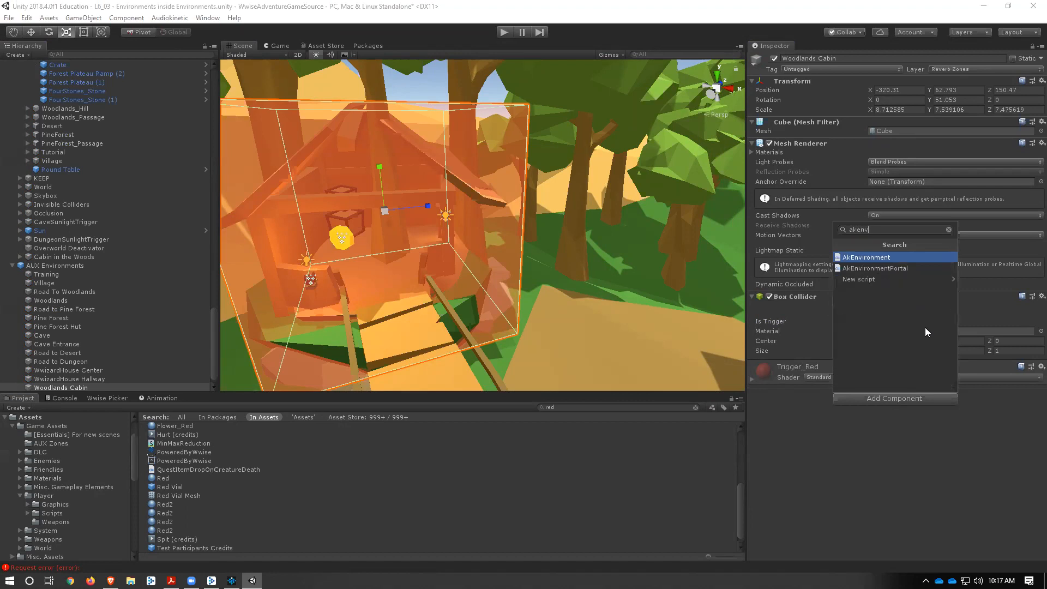
{"action": "key", "text": "Return"}
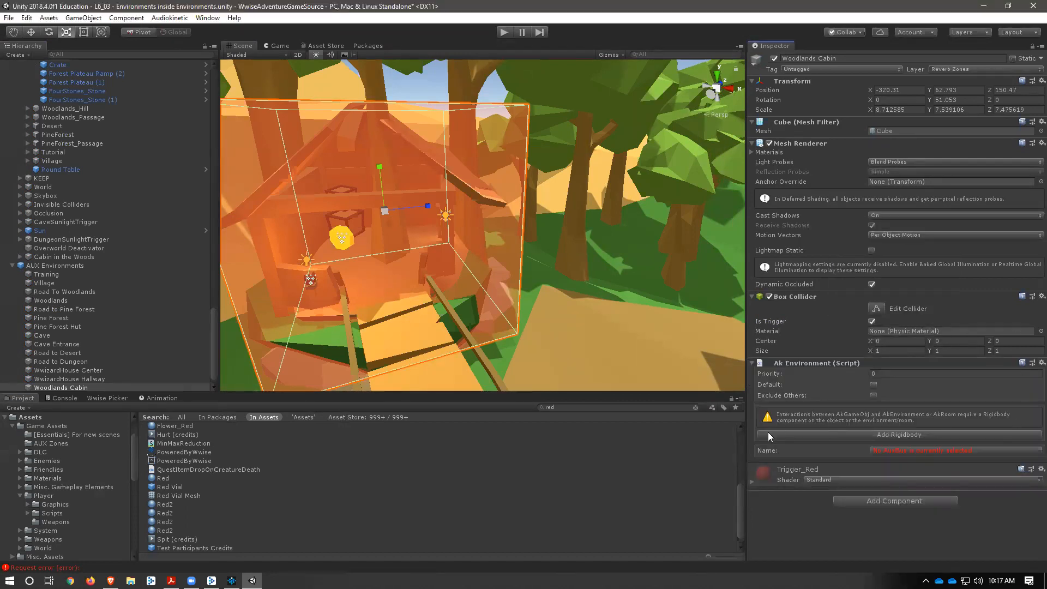
{"action": "left_click", "coordinate": [833, 434]}
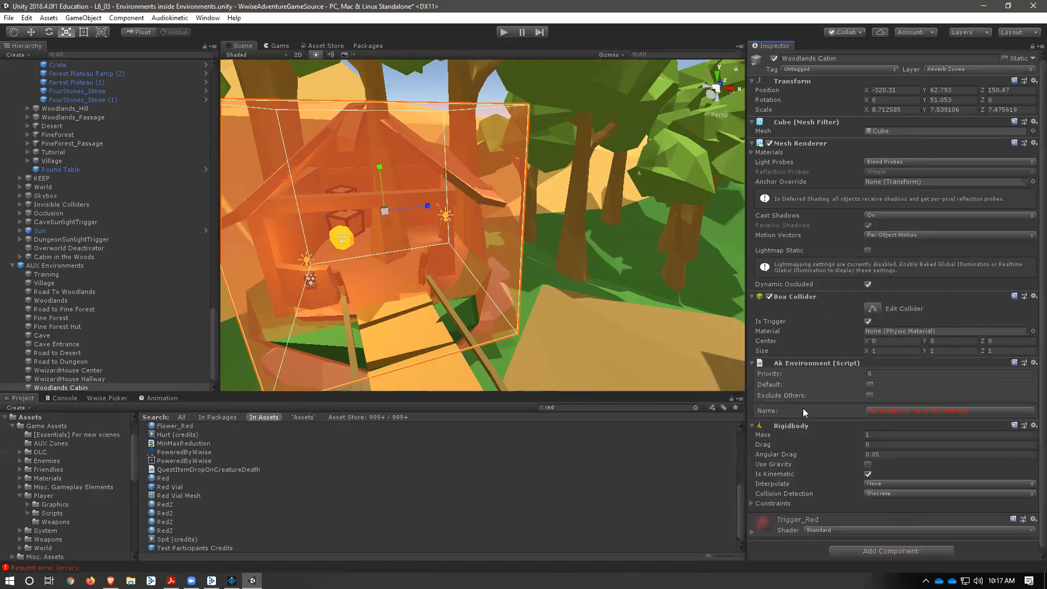
Step: Assign the PineForest_Hut auxiliary bus from Region_PineForest to the Woodlands Cabin's Ak Environment component
{"action": "left_click", "coordinate": [910, 404]}
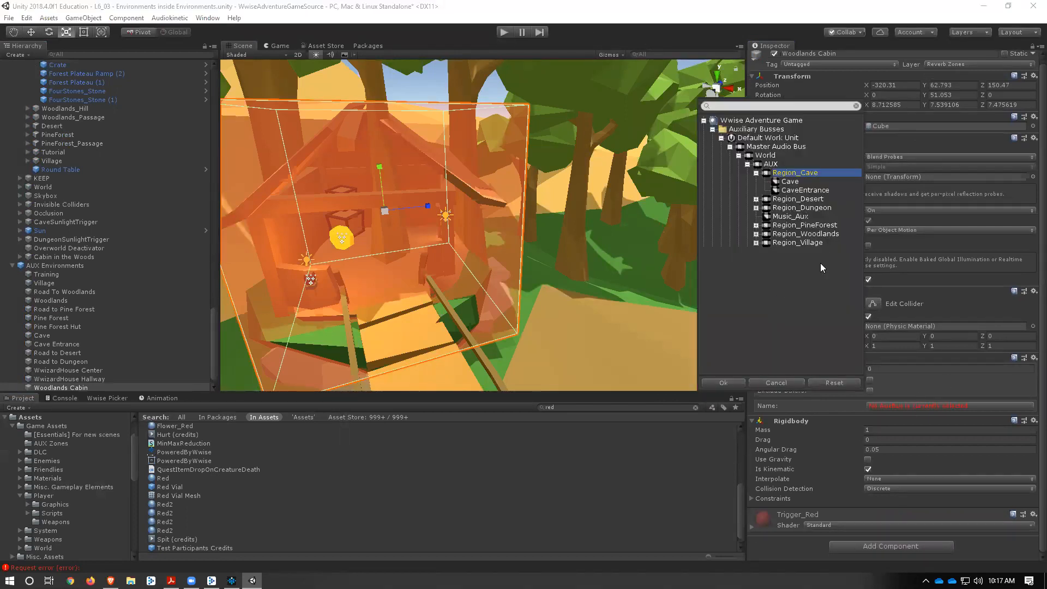
{"action": "left_click", "coordinate": [755, 234]}
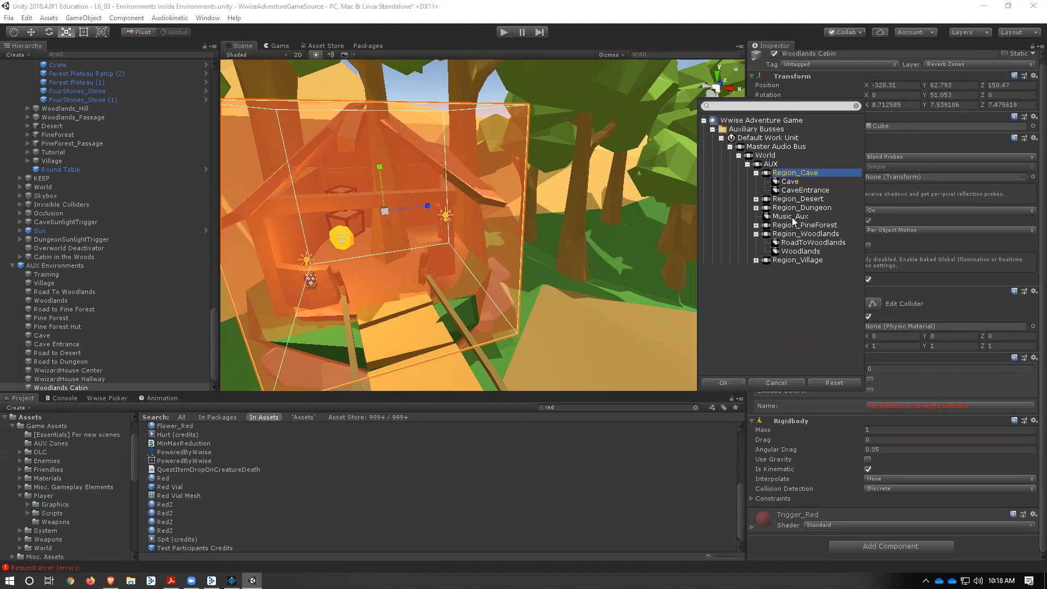
{"action": "left_click", "coordinate": [756, 225]}
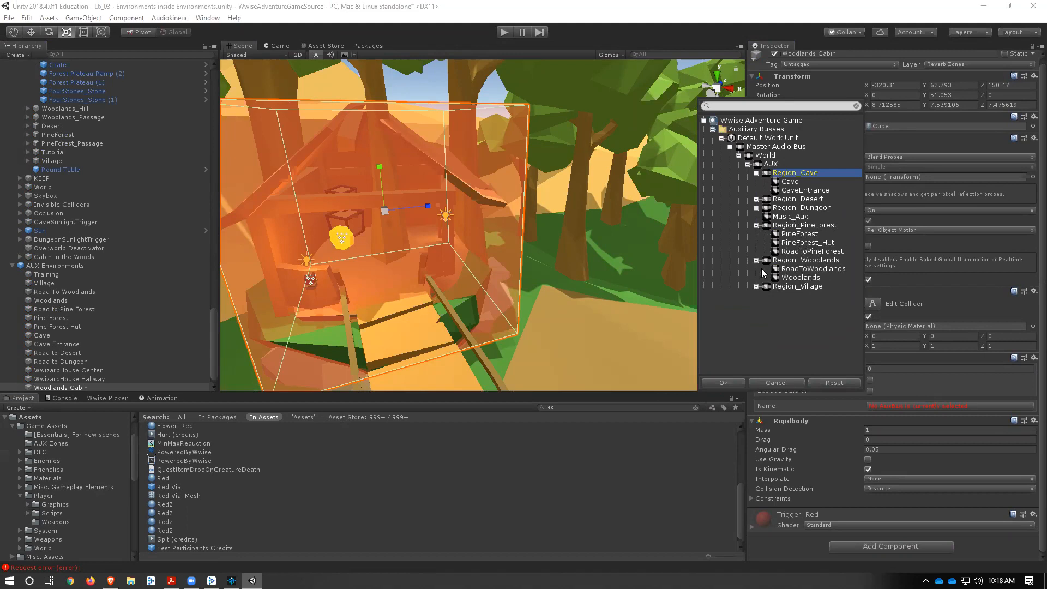
{"action": "left_click", "coordinate": [807, 243]}
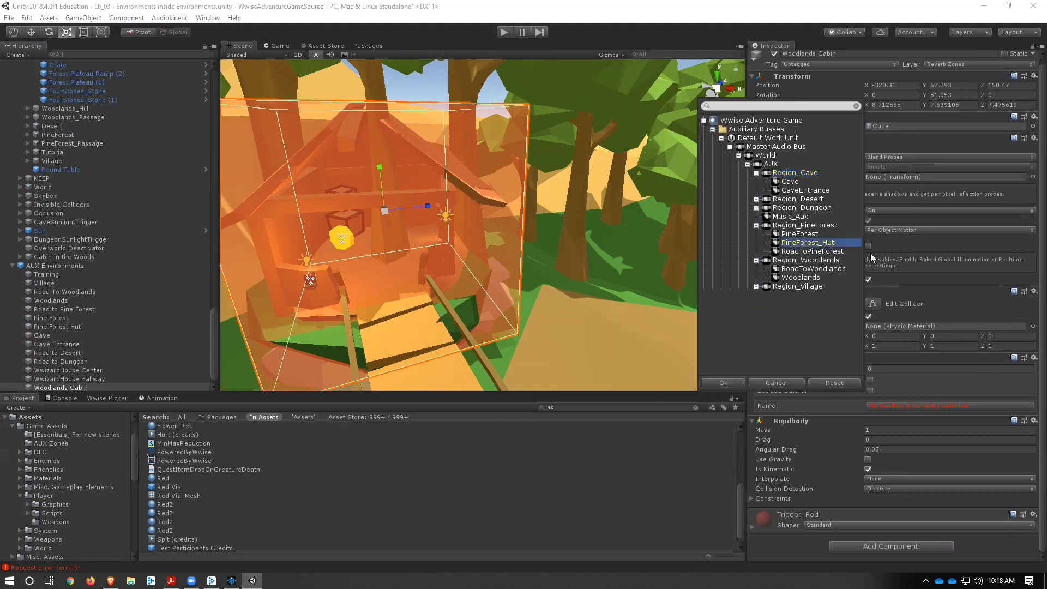
{"action": "double_click", "coordinate": [832, 242]}
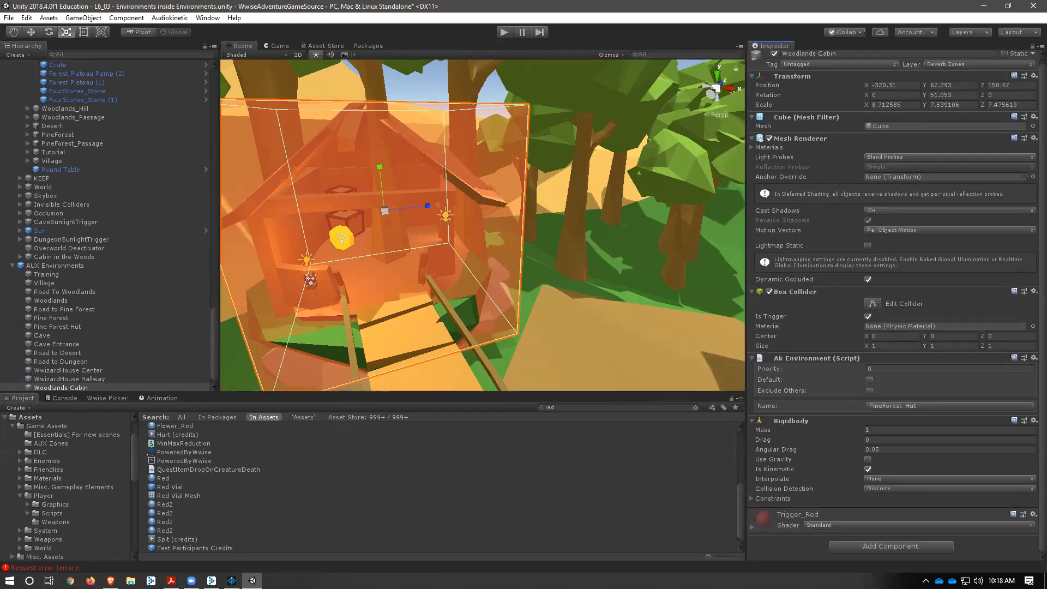
Step: Switch to Wwise, show the Designer layout and select the PineForest_Hut auxiliary bus under AUX > Region_PineForest
{"action": "left_click", "coordinate": [231, 580]}
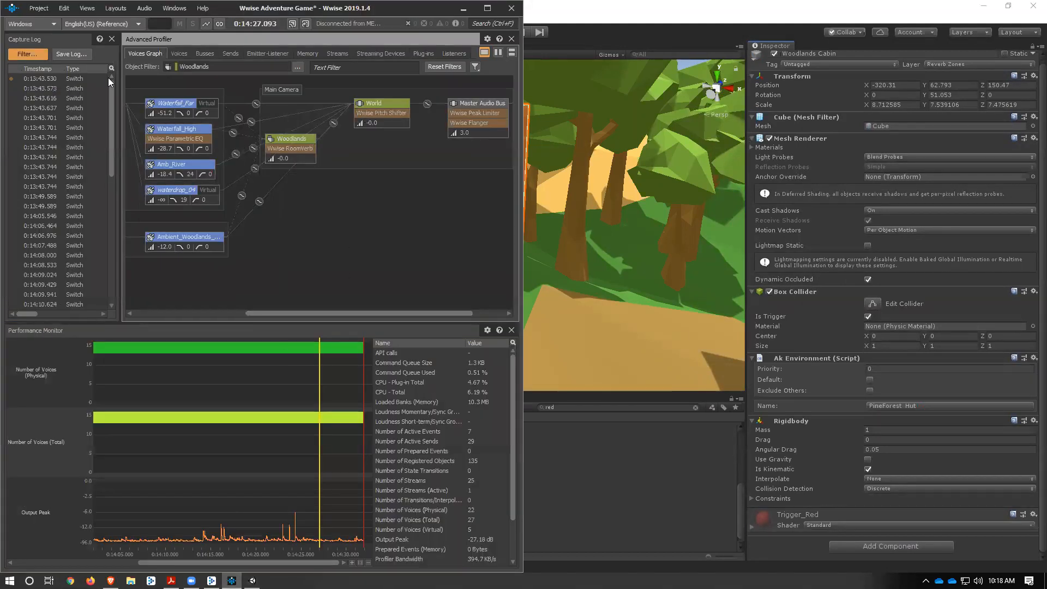
{"action": "key", "text": "F5"}
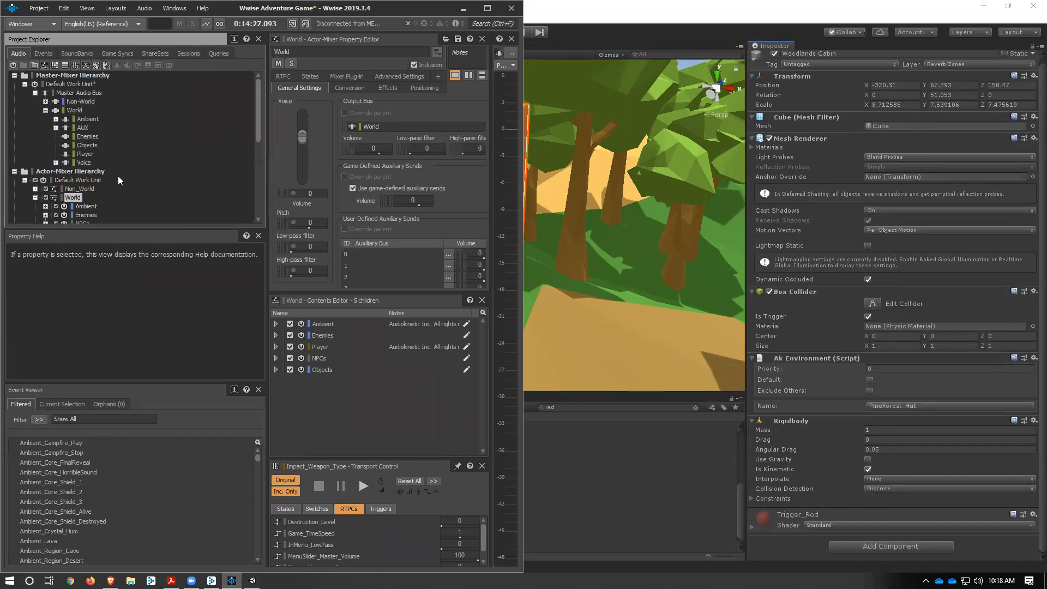
{"action": "left_click", "coordinate": [55, 128]}
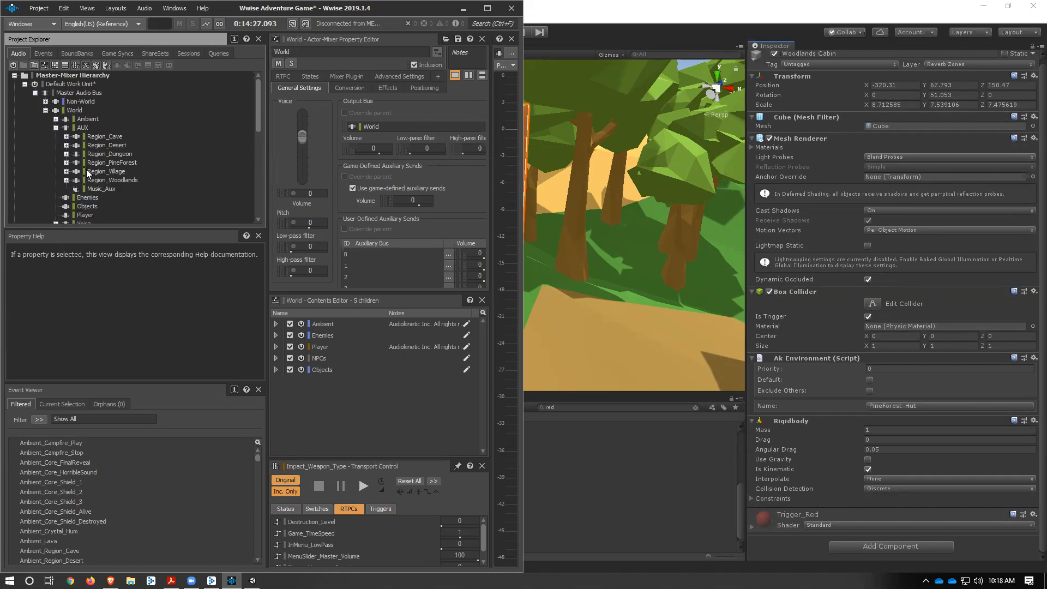
{"action": "left_click", "coordinate": [66, 162]}
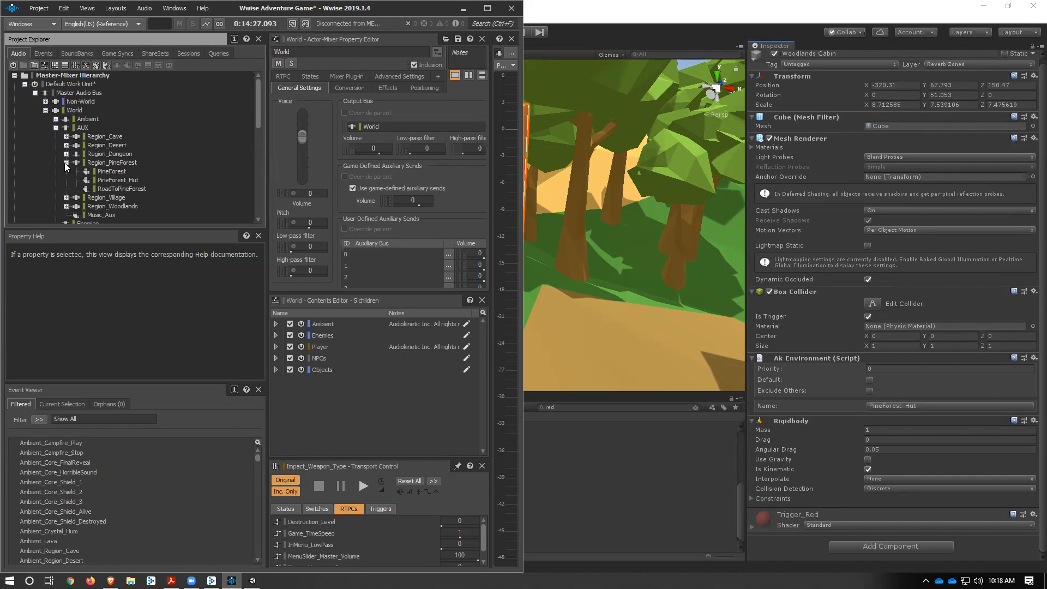
{"action": "left_click", "coordinate": [122, 181]}
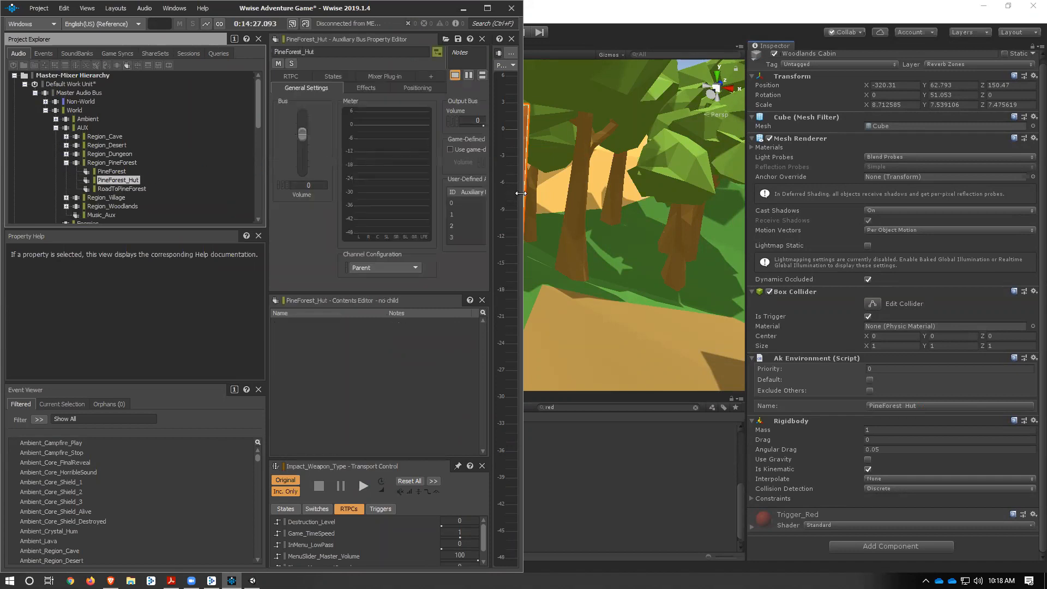
Step: Widen the Wwise window, show PineForest_Hut's effects and examine its WAG_PineForest_Hut Matrix Reverb settings in the Effect Editor
{"action": "left_click_drag", "start_coordinate": [521, 193], "coordinate": [1011, 193]}
{"action": "left_click", "coordinate": [358, 72]}
{"action": "left_click", "coordinate": [340, 74]}
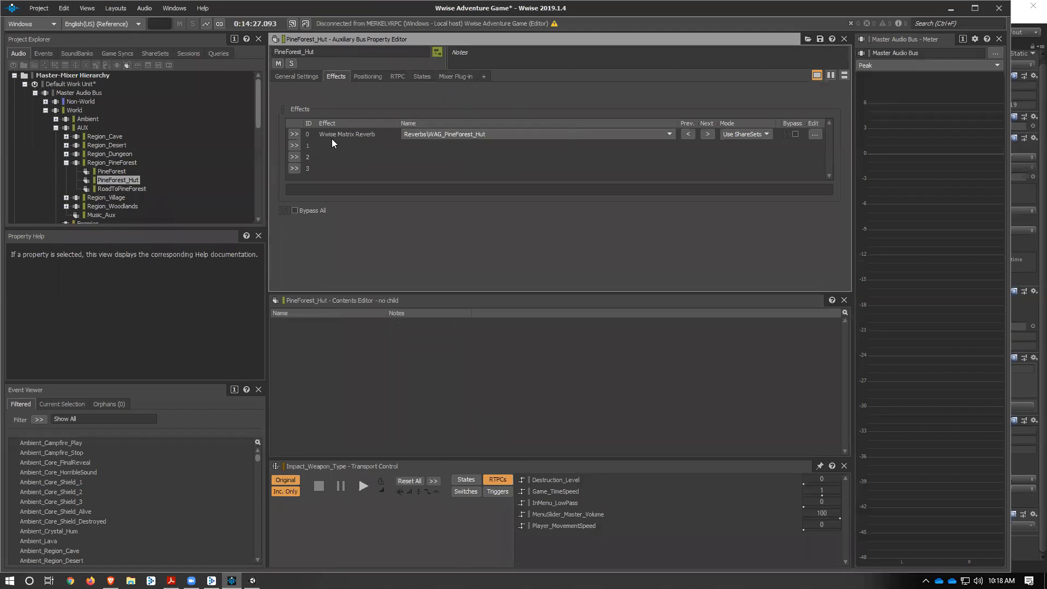
{"action": "left_click", "coordinate": [815, 134]}
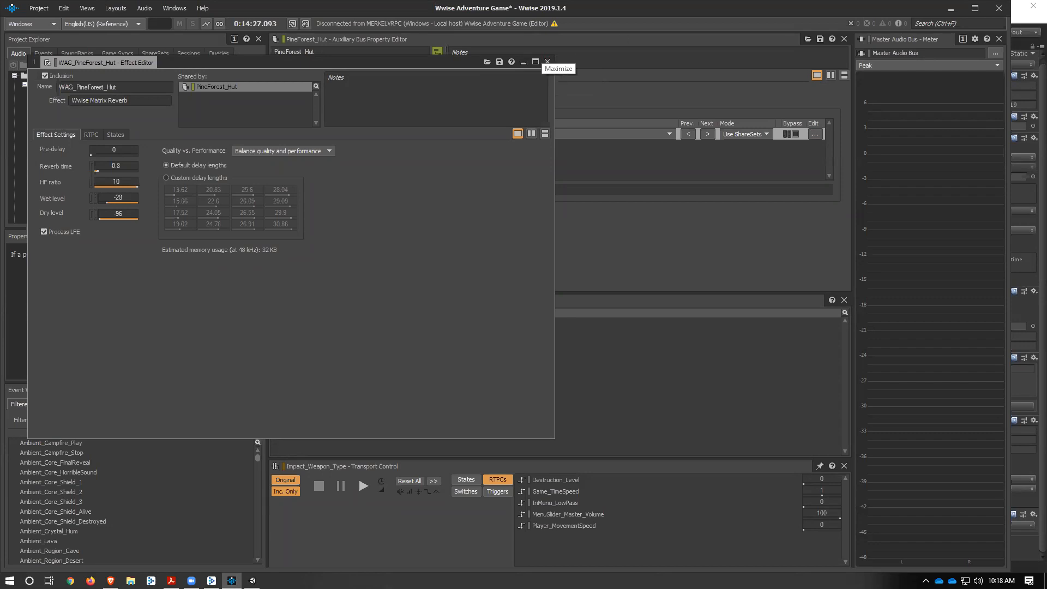
{"action": "left_click_drag", "start_coordinate": [391, 62], "coordinate": [616, 120]}
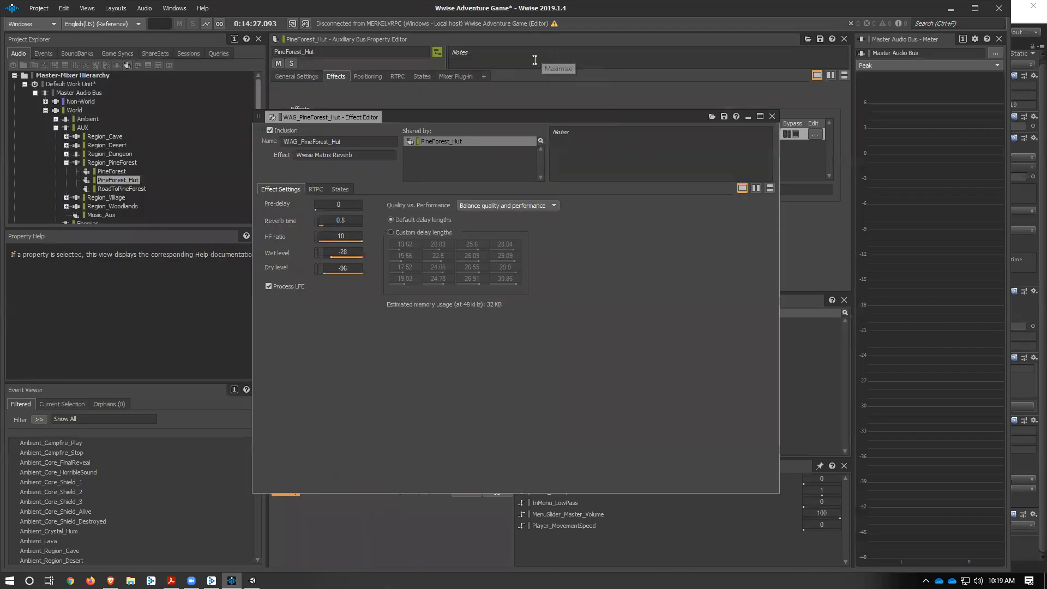
{"action": "left_click", "coordinate": [772, 116]}
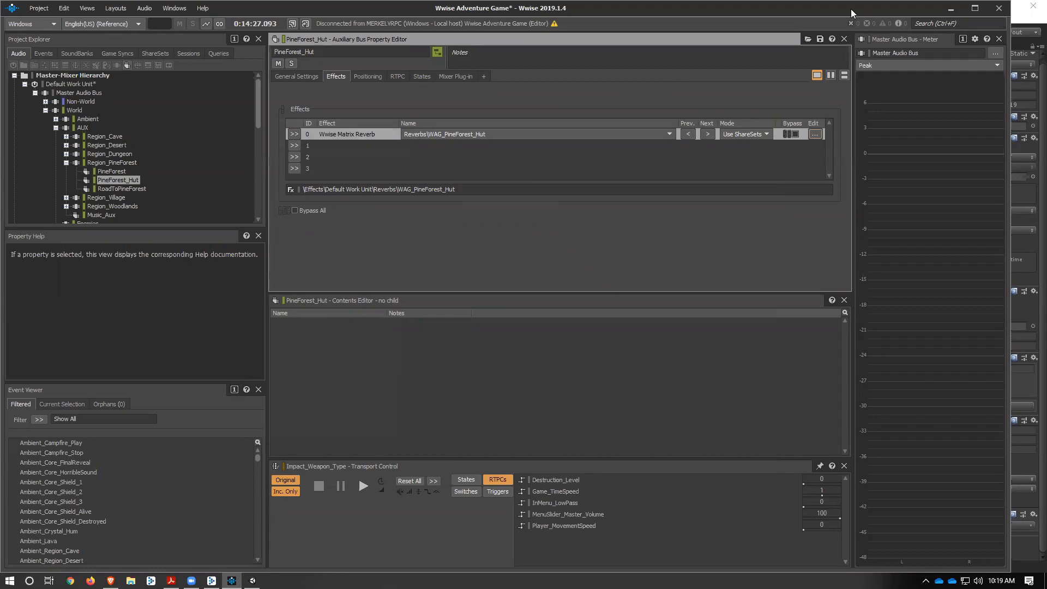
Step: Switch back to Unity, inspect the Player's Ak Game Obj settings and collapse World Setup in the hierarchy
{"action": "double_click", "coordinate": [824, 13]}
{"action": "left_click", "coordinate": [731, 15]}
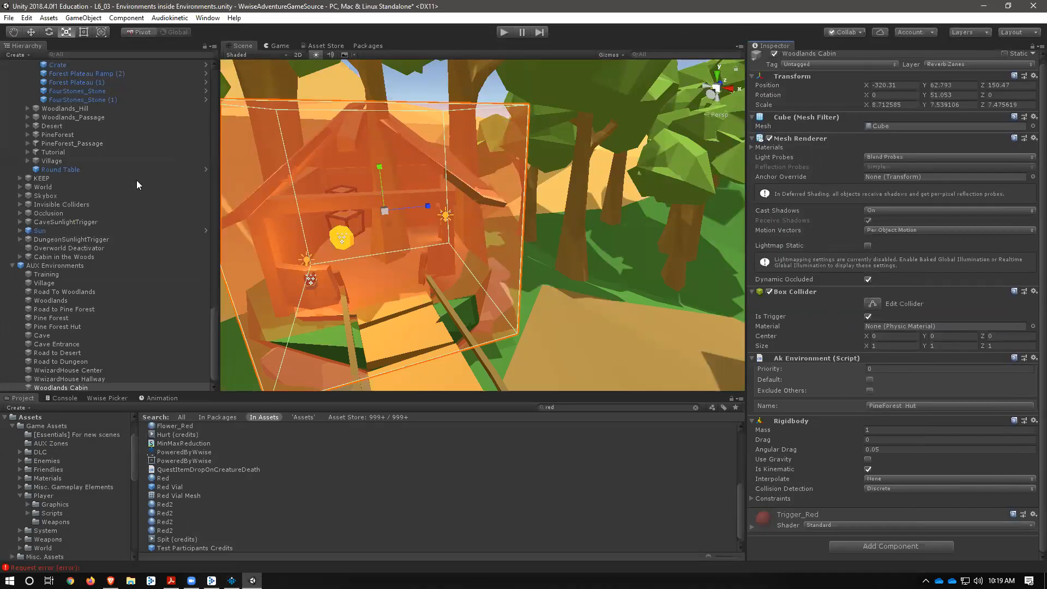
{"action": "scroll", "coordinate": [85, 176], "scroll_direction": "up", "scroll_amount": 15}
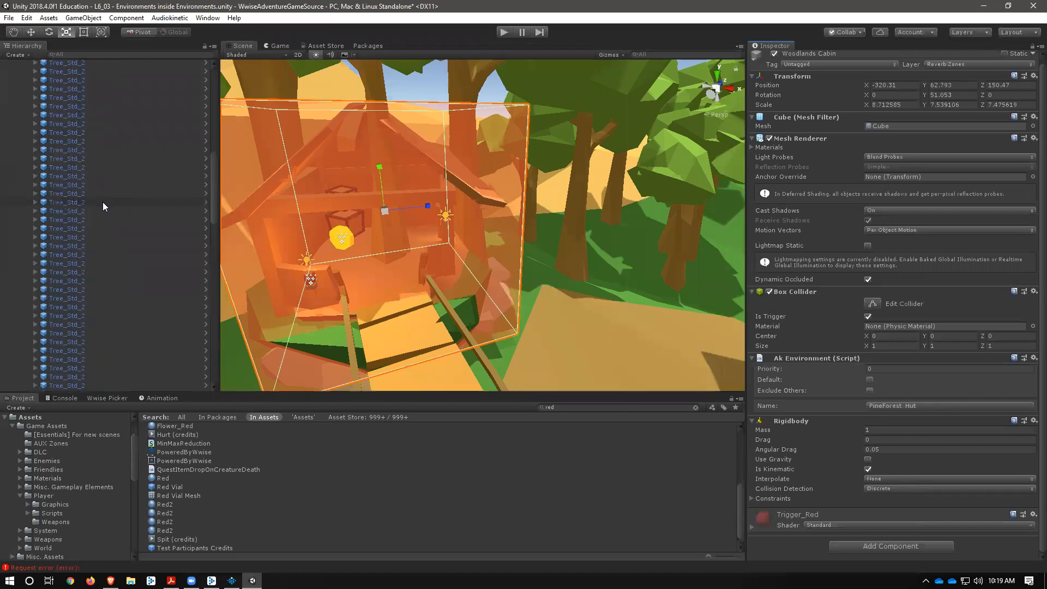
{"action": "scroll", "coordinate": [103, 205], "scroll_direction": "up", "scroll_amount": 10}
{"action": "left_click", "coordinate": [41, 73]}
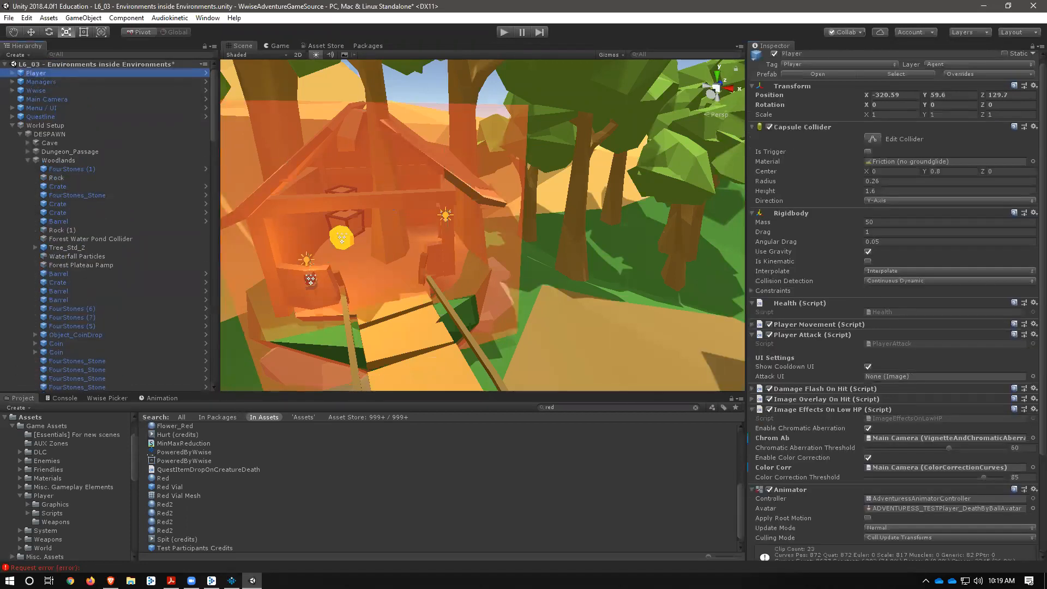
{"action": "scroll", "coordinate": [931, 413], "scroll_direction": "down", "scroll_amount": 4}
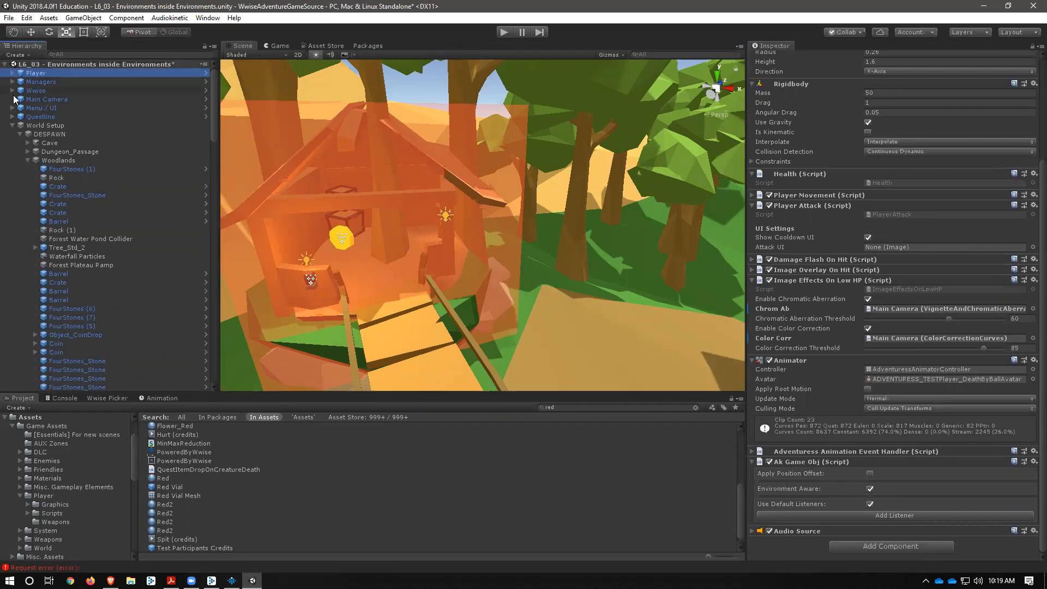
{"action": "left_click", "coordinate": [13, 125]}
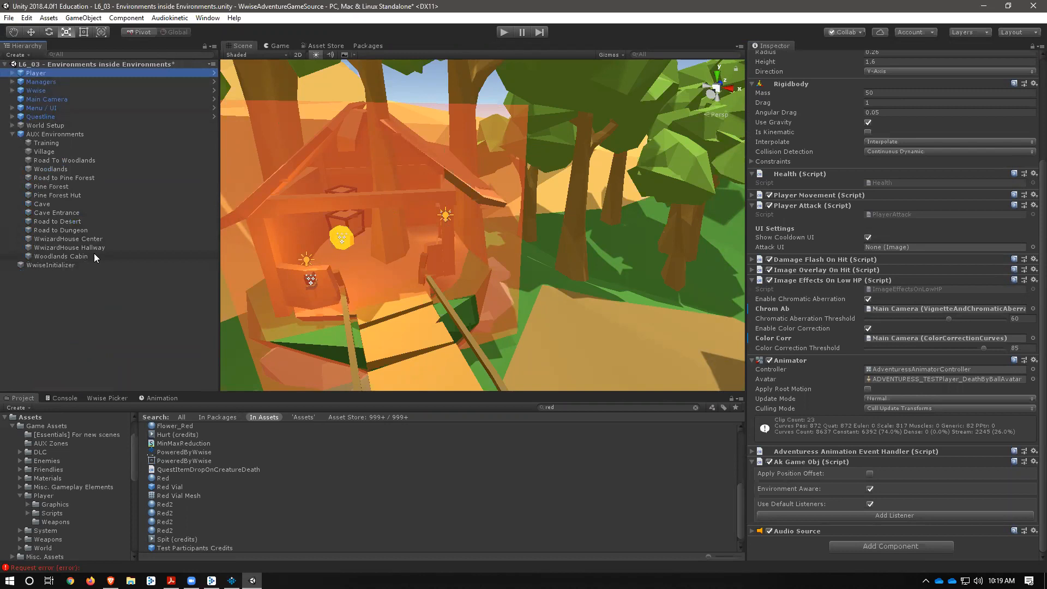
{"action": "left_click", "coordinate": [682, 40]}
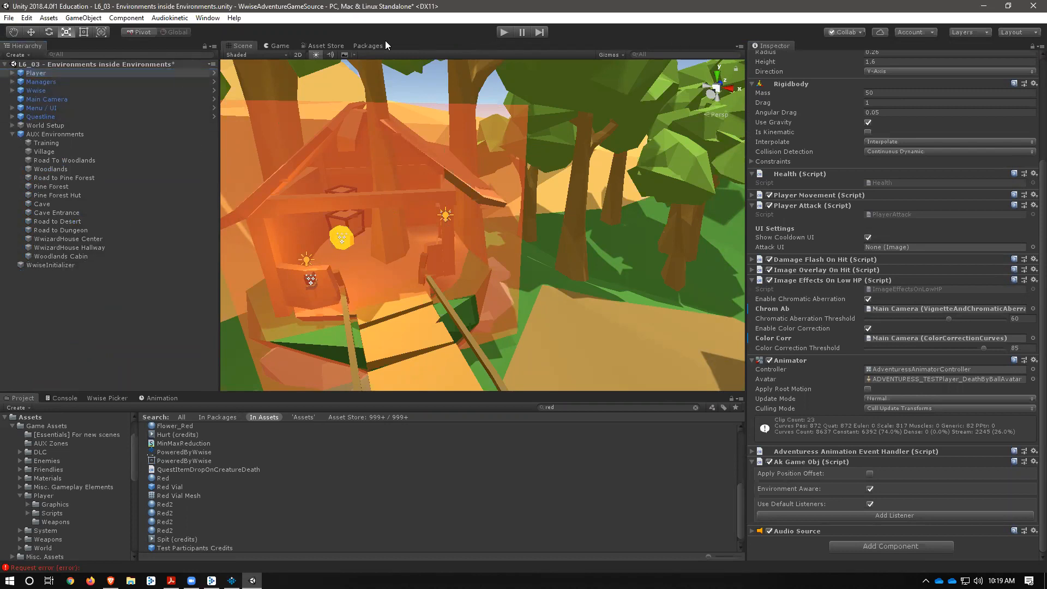
Step: Play the scene, run the Player over the bridge into the red cabin zone to test its reverb, and exit play mode
{"action": "left_click", "coordinate": [498, 31]}
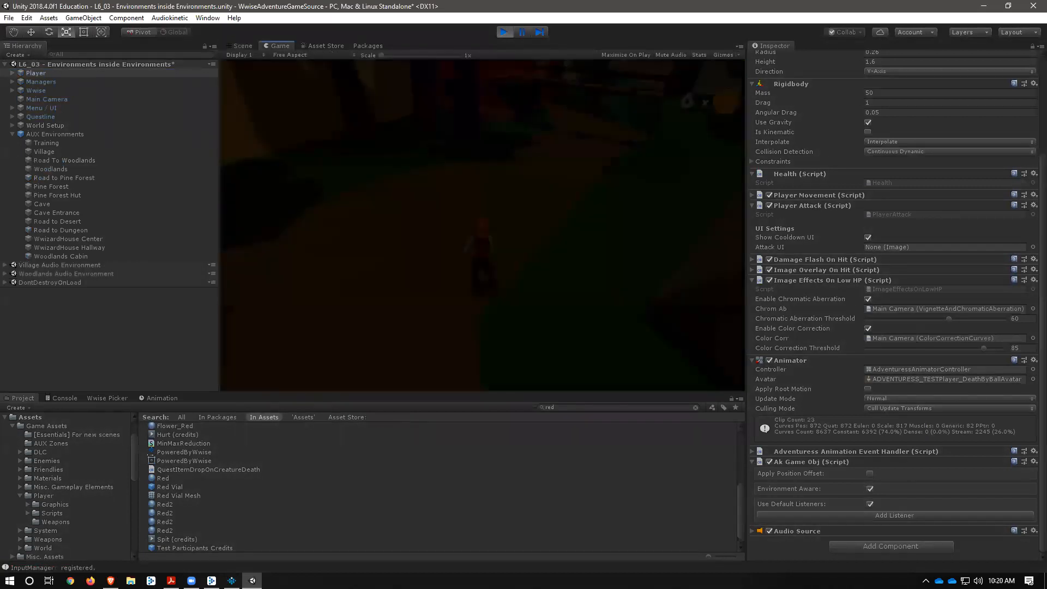
{"action": "key", "text": "w"}
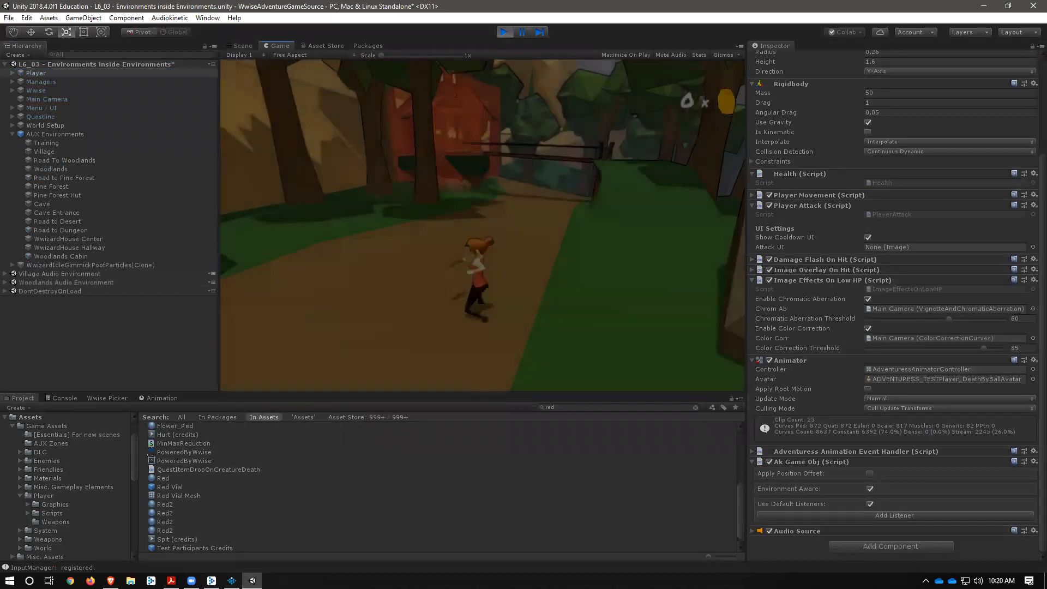
{"action": "key", "text": "w"}
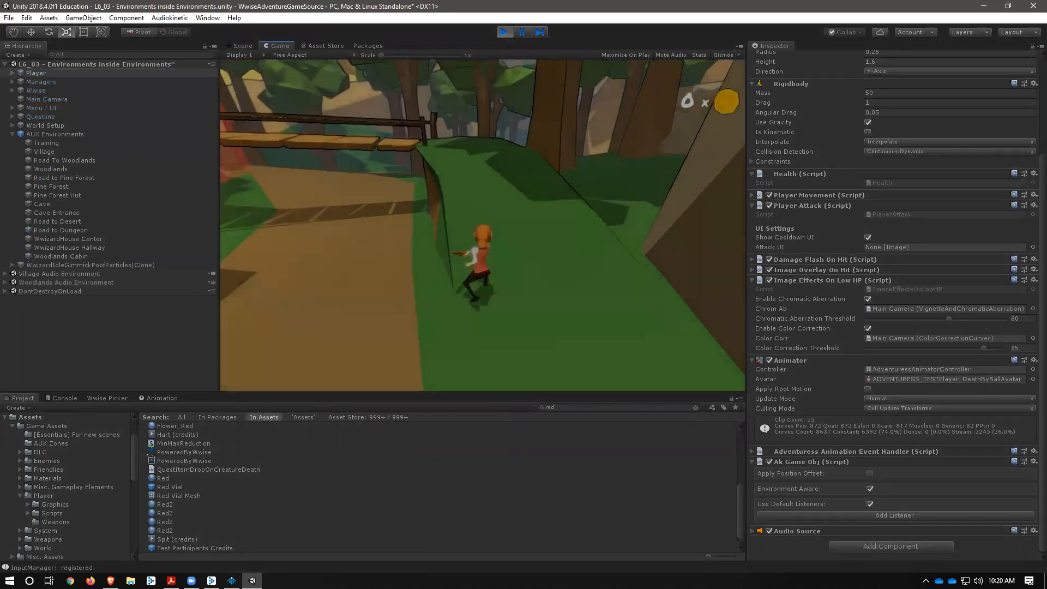
{"action": "key", "text": "w"}
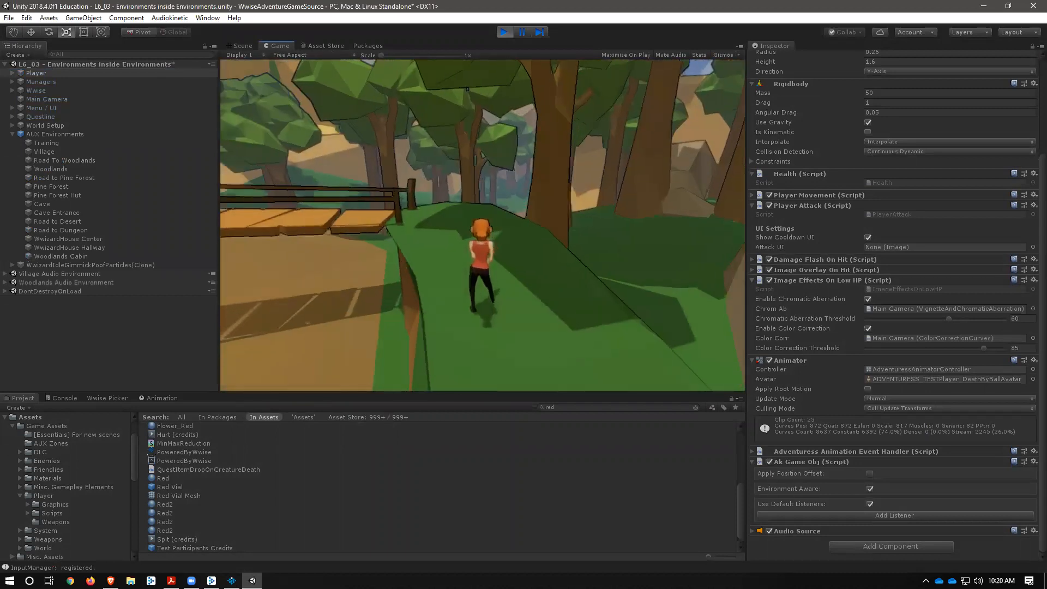
{"action": "key", "text": "w"}
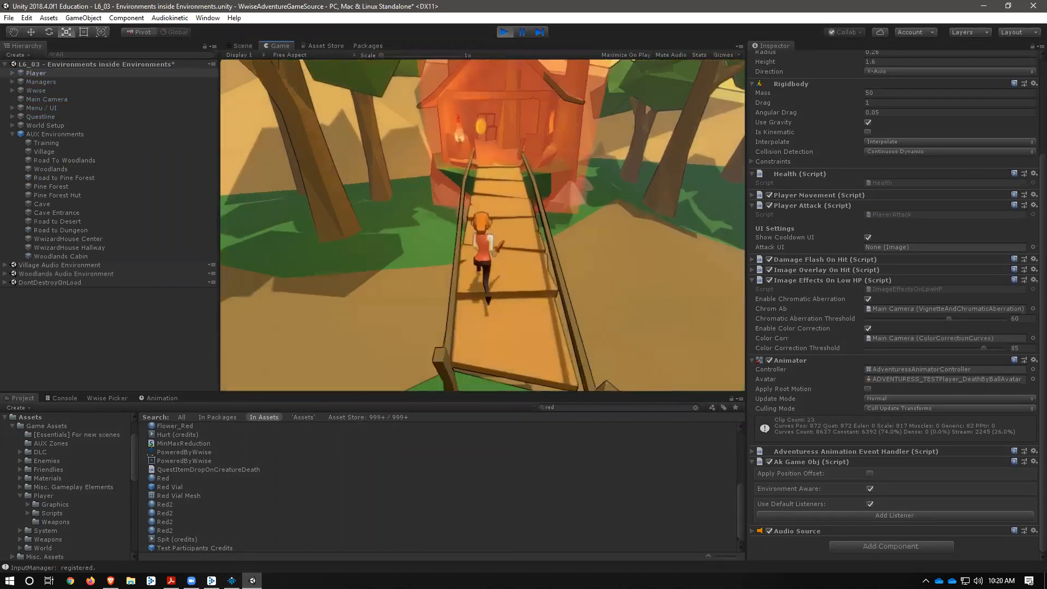
{"action": "key", "text": "w"}
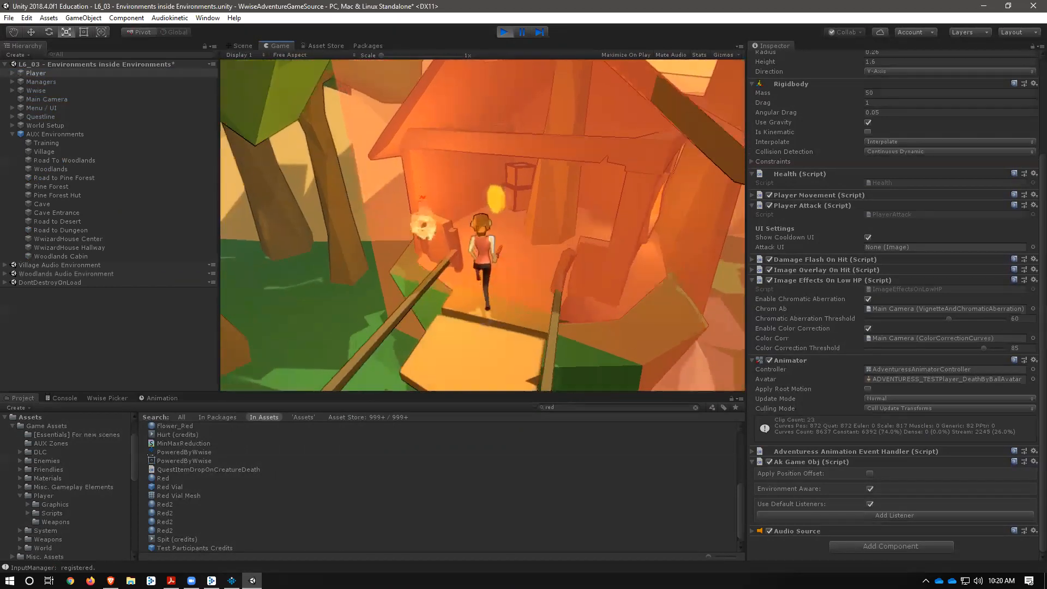
{"action": "key", "text": "w"}
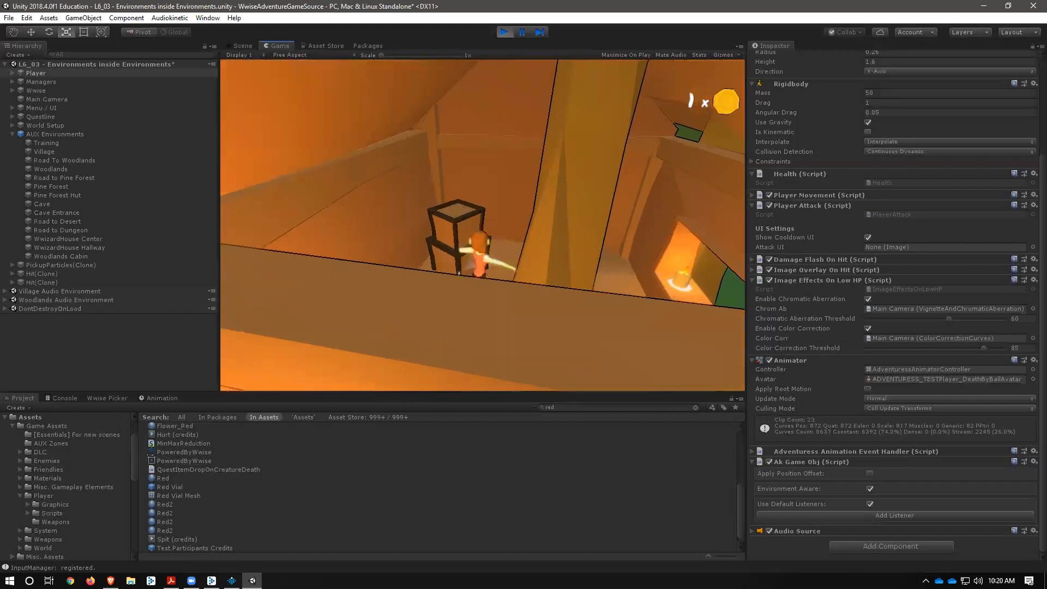
{"action": "key", "text": "w"}
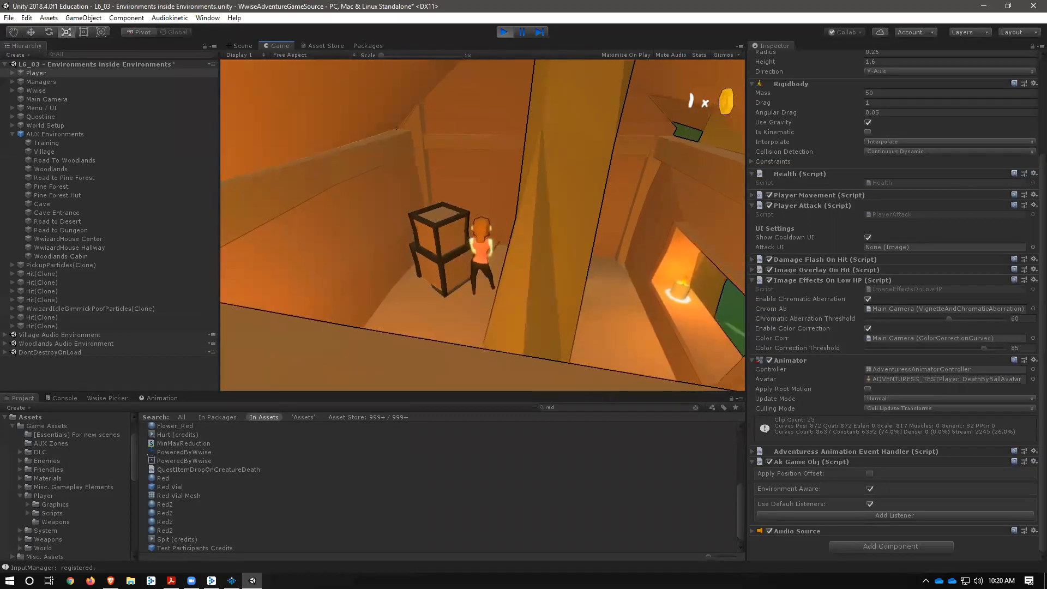
{"action": "key", "text": "Escape"}
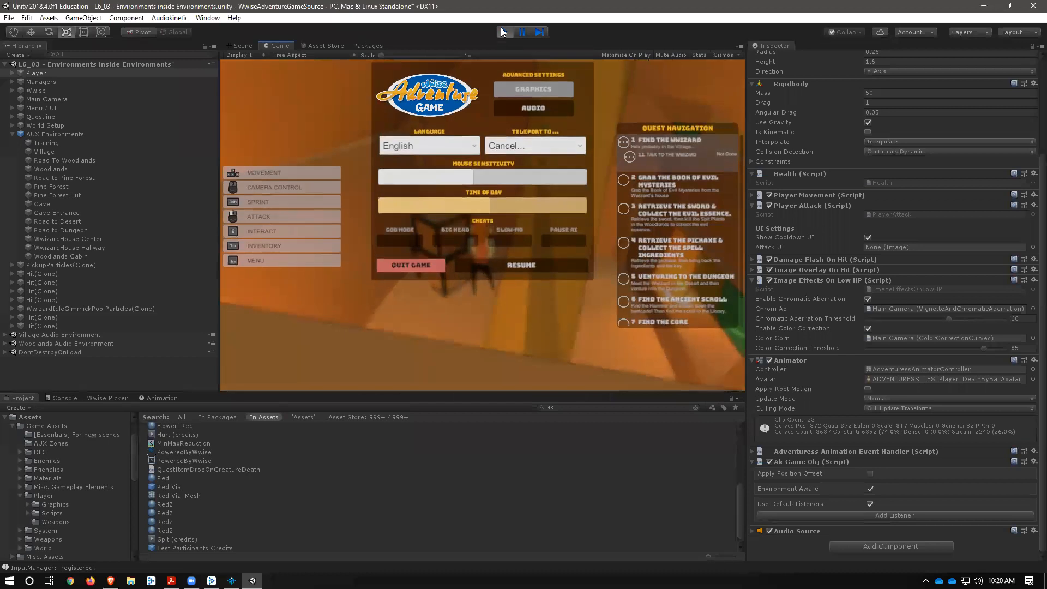
{"action": "key", "text": "ctrl+p"}
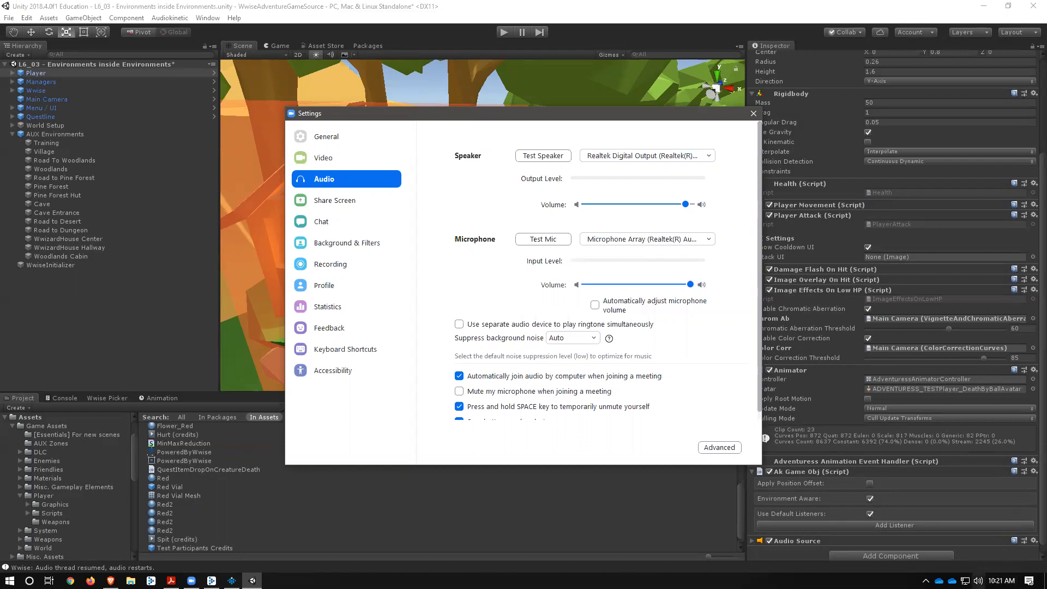
Step: Check the system's playback device and volume, and open Unity's Console log to read the Wwise audio messages
{"action": "left_click", "coordinate": [977, 581]}
{"action": "left_click", "coordinate": [978, 581]}
{"action": "left_click", "coordinate": [978, 581]}
{"action": "left_click", "coordinate": [977, 580]}
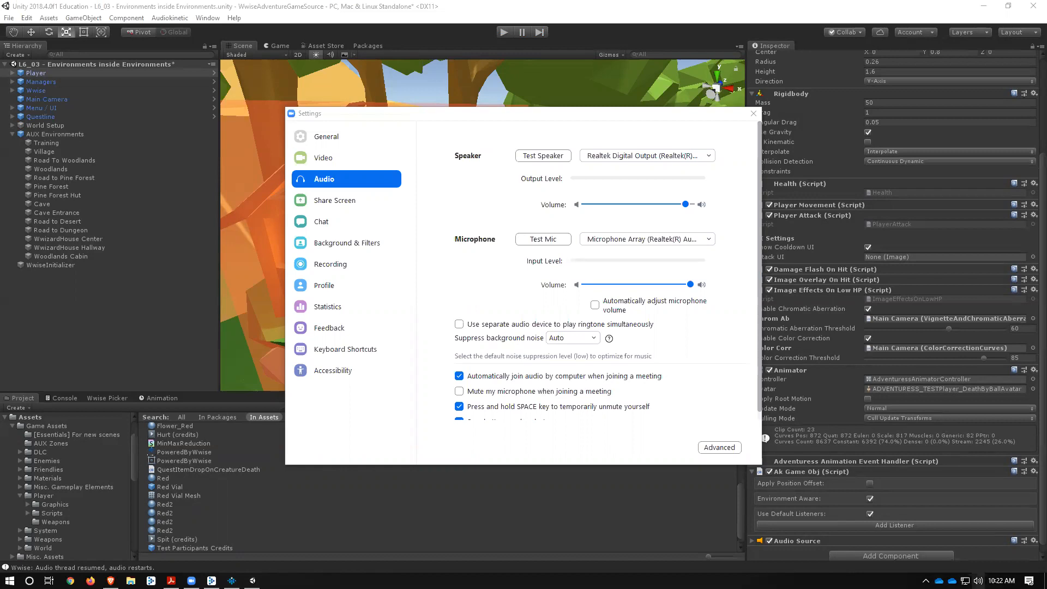
{"action": "left_click", "coordinate": [977, 581]}
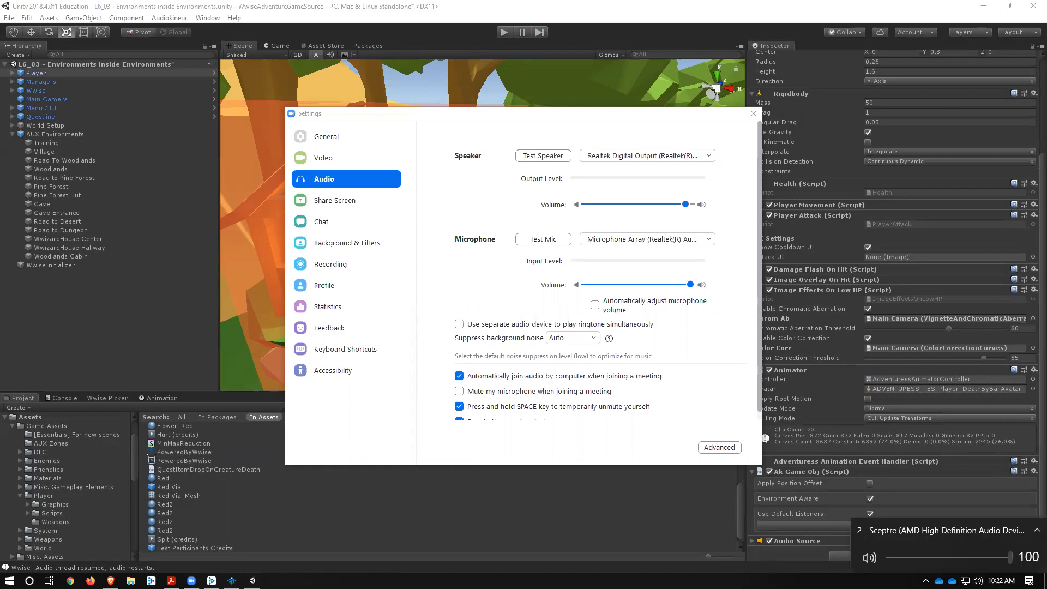
{"action": "left_click", "coordinate": [768, 564]}
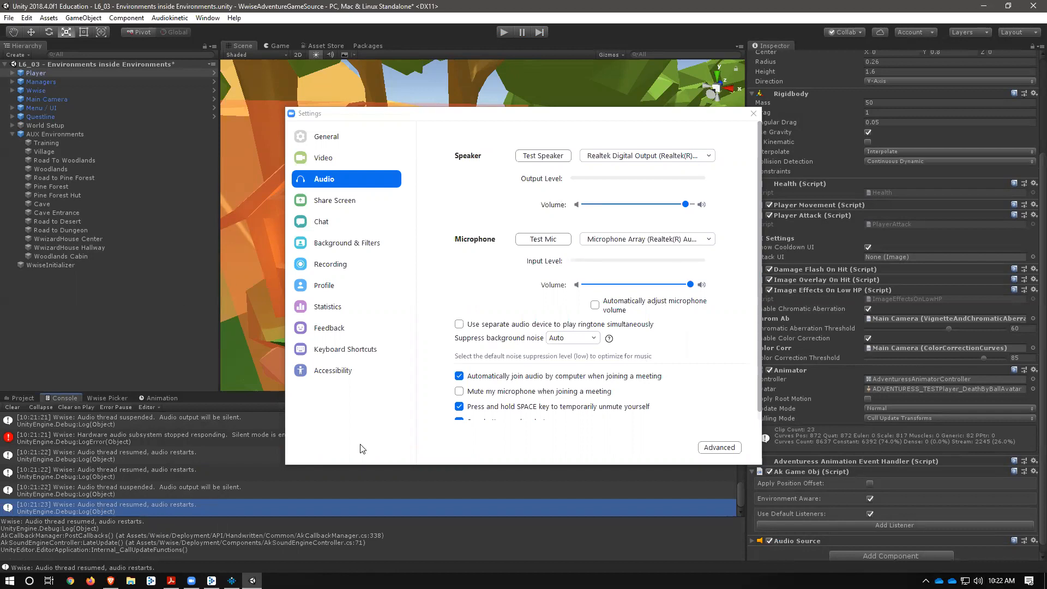
Step: Set the meeting audio speaker to Speakers (MOTU Pro Audio) and the microphone to In 1-24 (MOTU Pro Audio), and close the settings
{"action": "left_click", "coordinate": [680, 241]}
{"action": "left_click", "coordinate": [727, 242]}
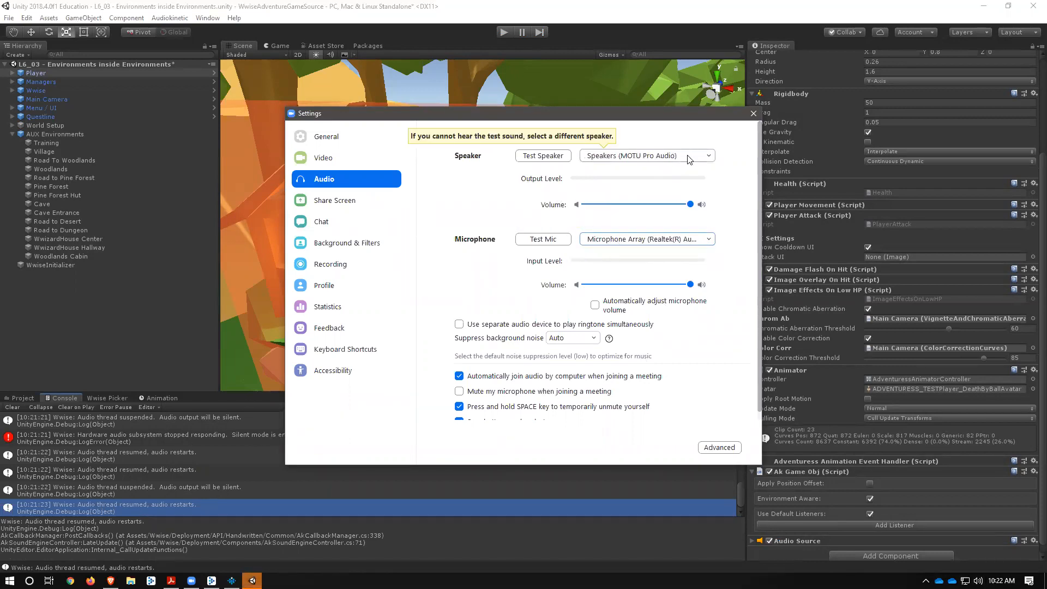
{"action": "left_click", "coordinate": [708, 155]}
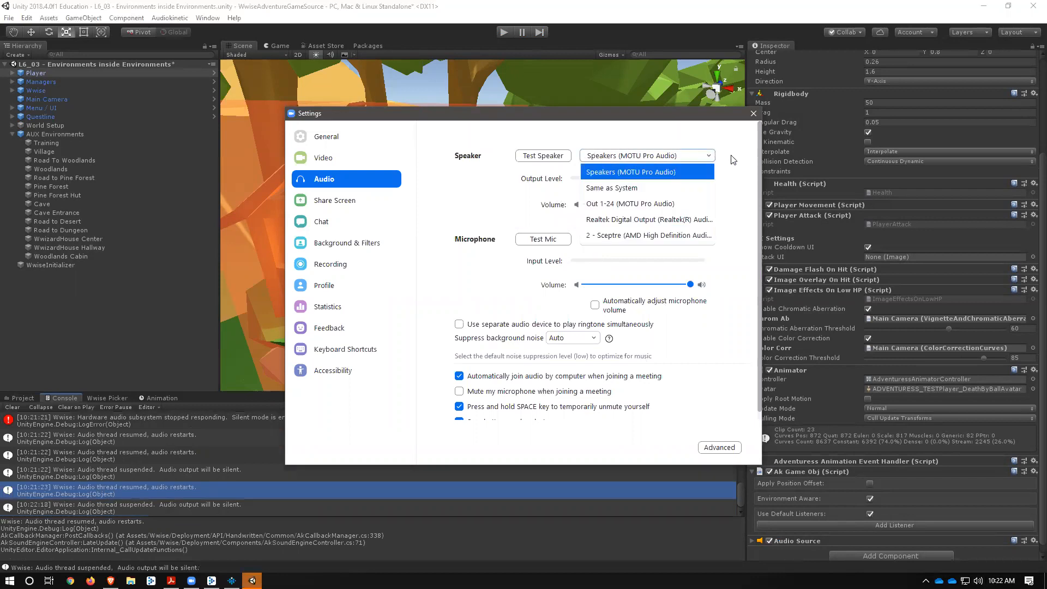
{"action": "left_click", "coordinate": [739, 156]}
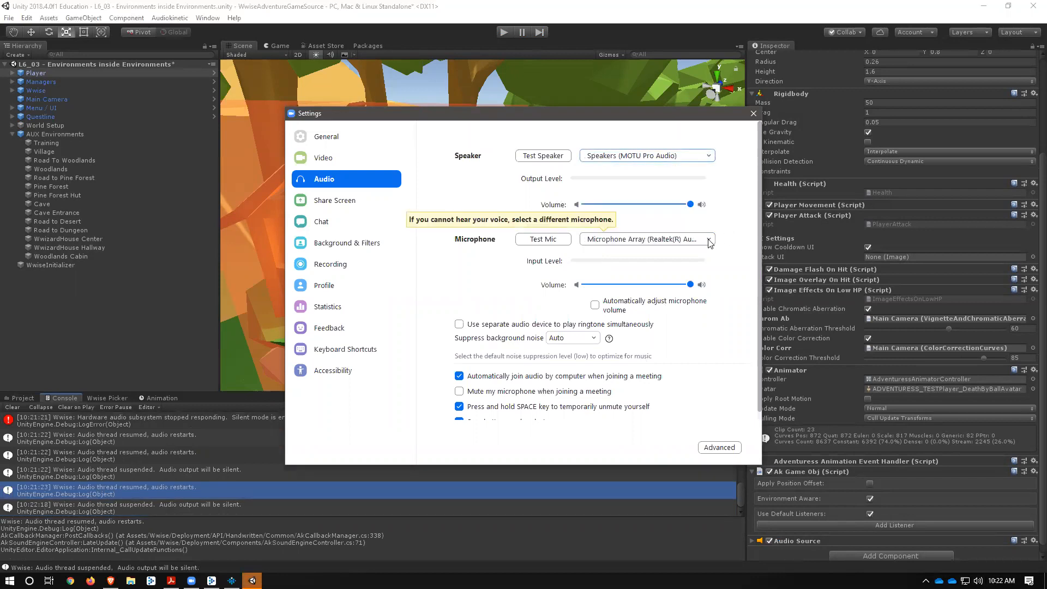
{"action": "left_click", "coordinate": [708, 240]}
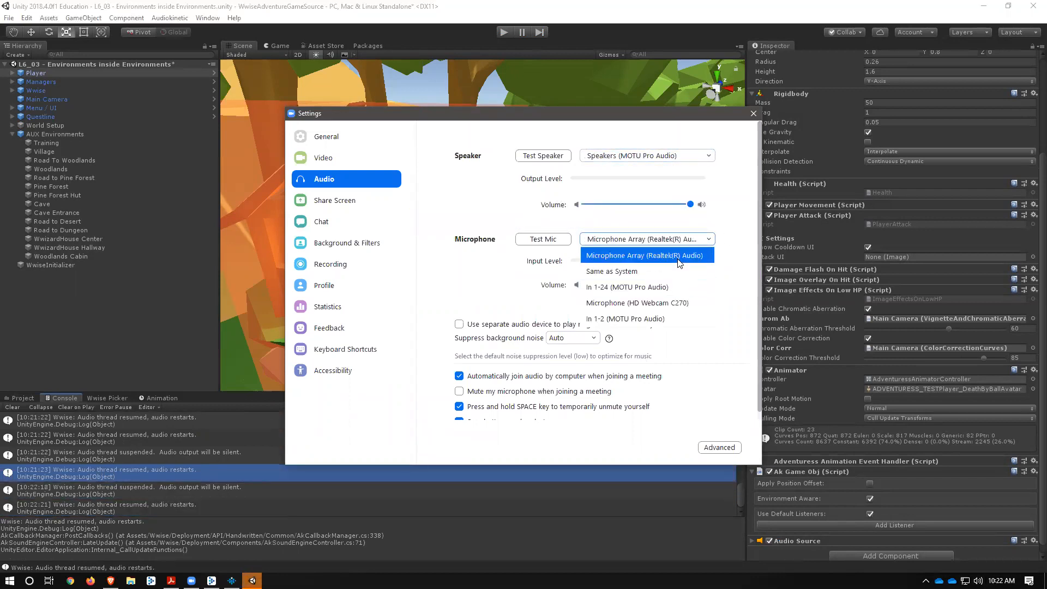
{"action": "left_click", "coordinate": [664, 287]}
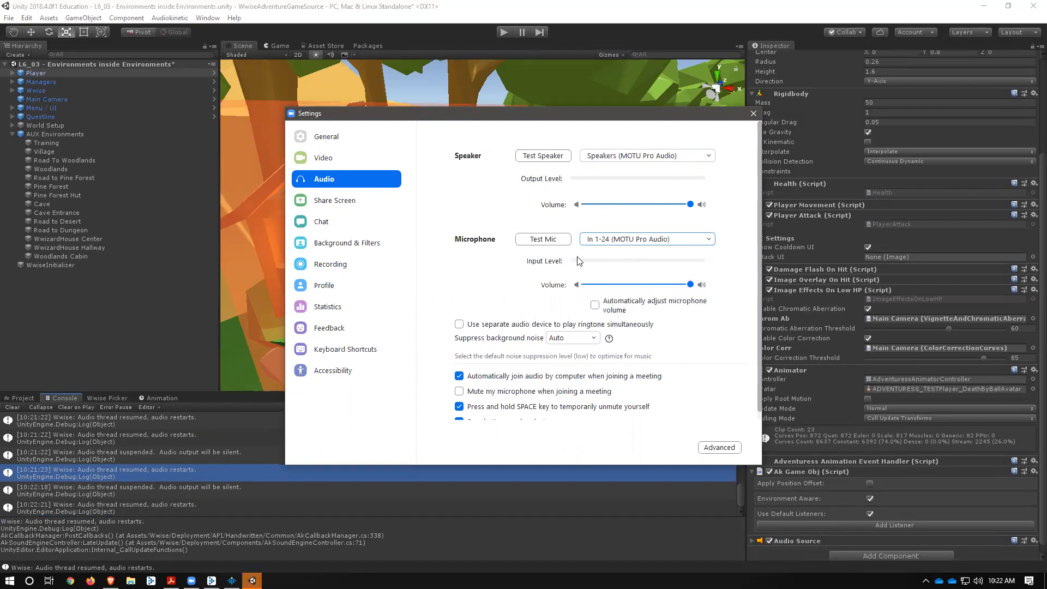
{"action": "left_click", "coordinate": [753, 114]}
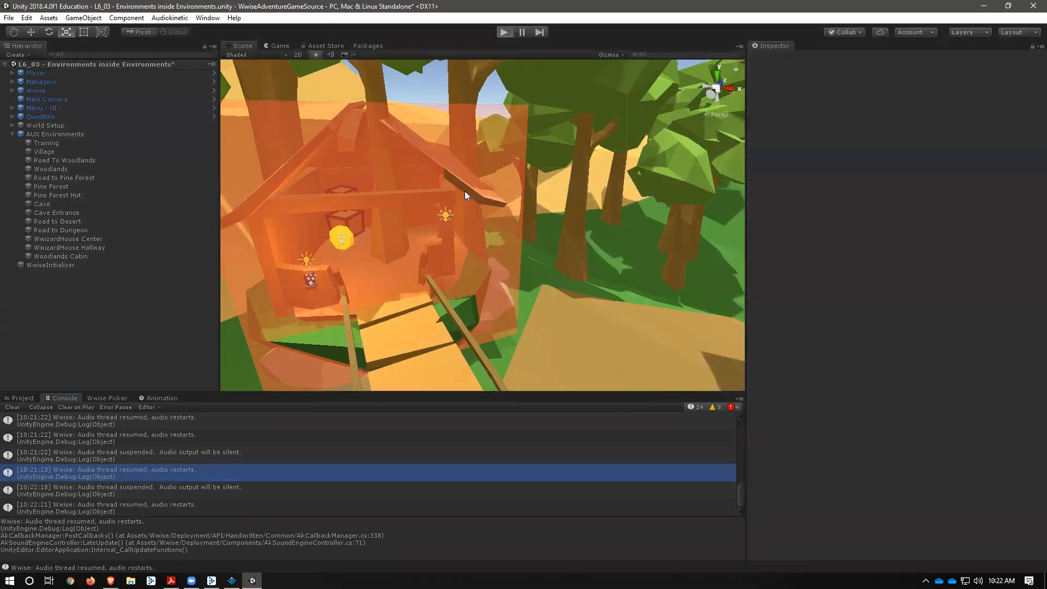
Step: Play the scene, run the Player across the bridge into the cabin to listen for the reverb, and exit play mode
{"action": "key", "text": "ctrl+p"}
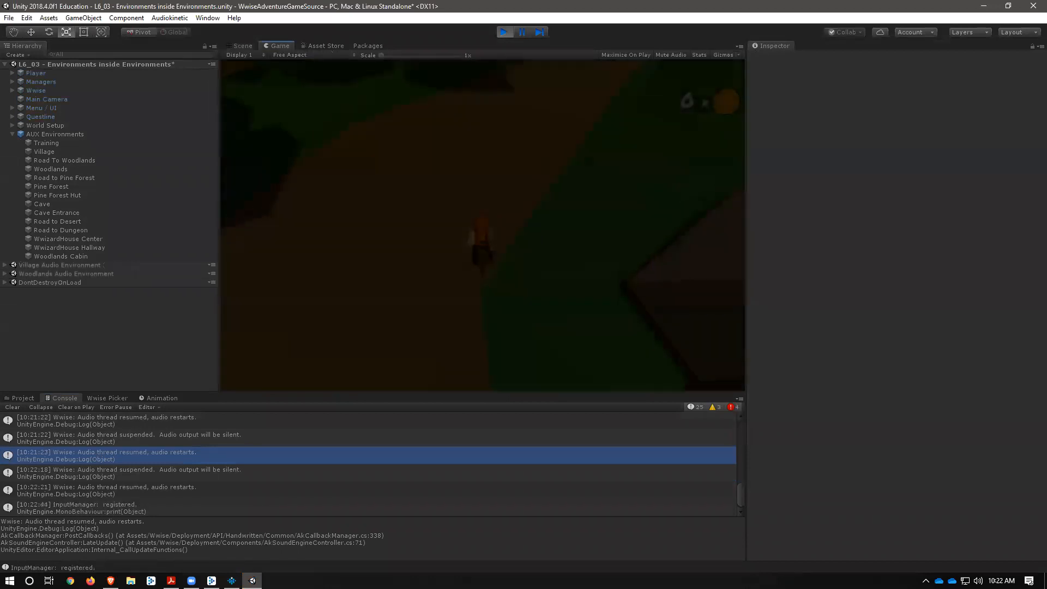
{"action": "key", "text": "w"}
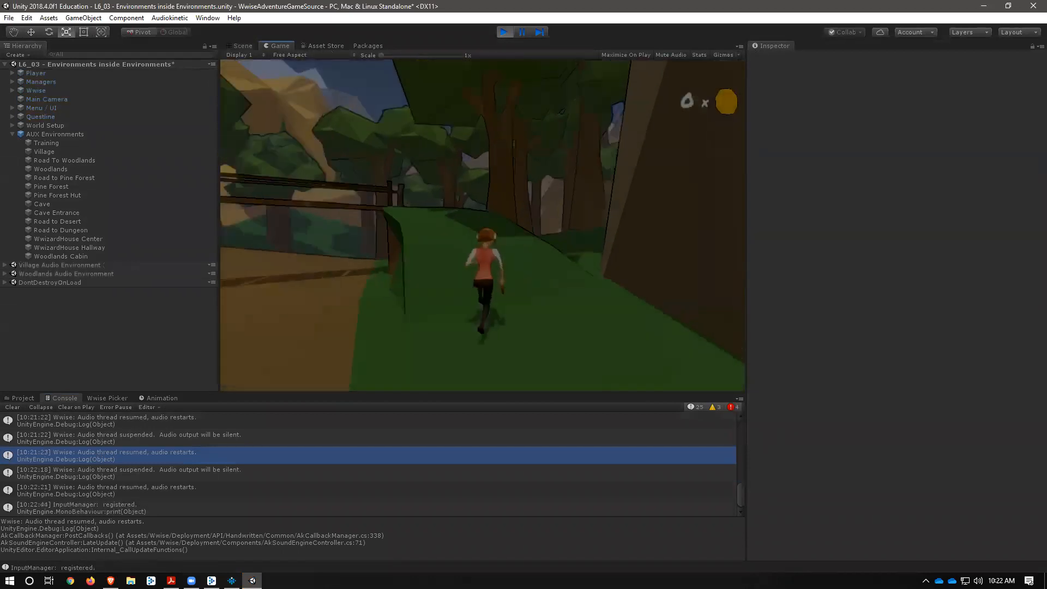
{"action": "key", "text": "w"}
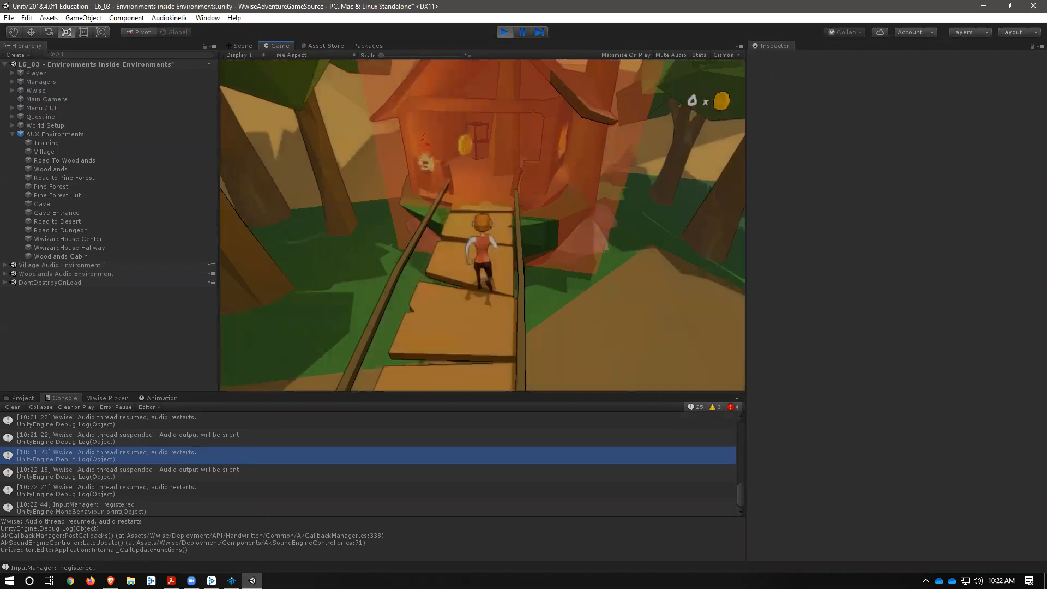
{"action": "key", "text": "w"}
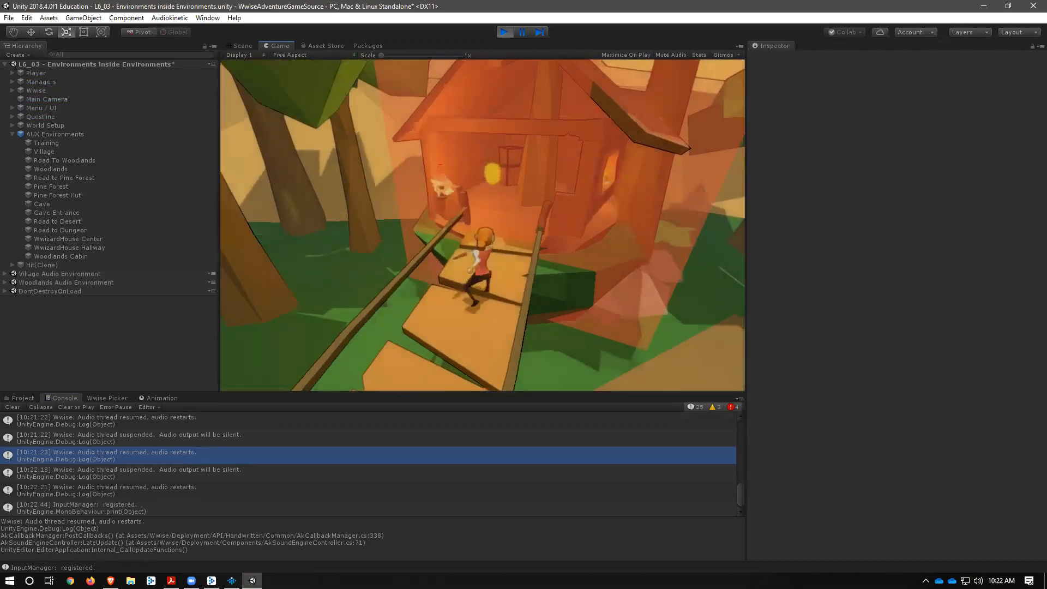
{"action": "key", "text": "w"}
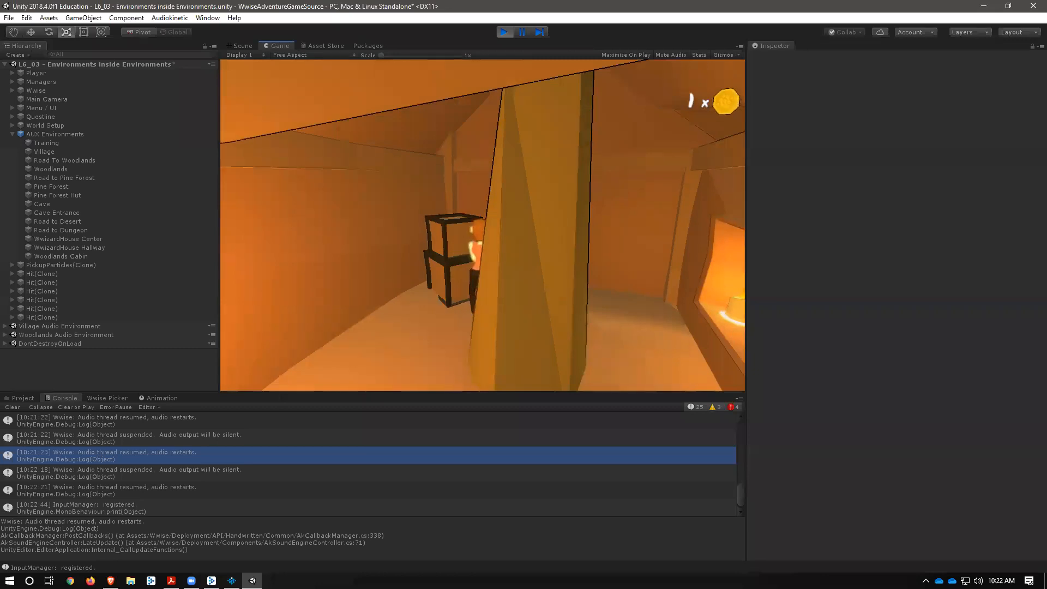
{"action": "key", "text": "Escape"}
{"action": "left_click", "coordinate": [503, 30]}
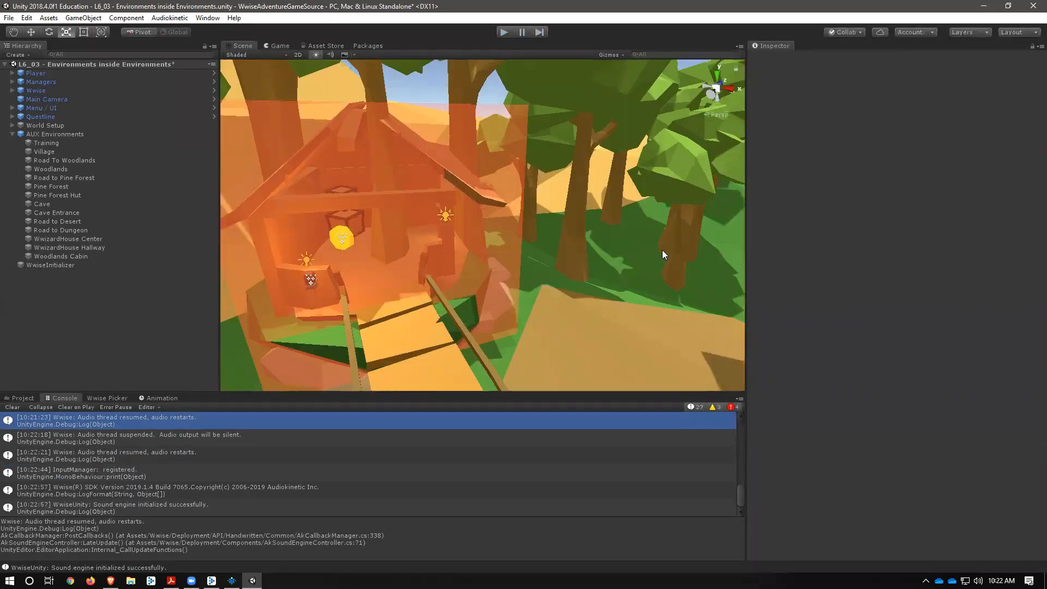
Step: Shrink the Unity window, bring Wwise into full view, collapse the AUX bus and switch to the Profiler layout
{"action": "double_click", "coordinate": [748, 9]}
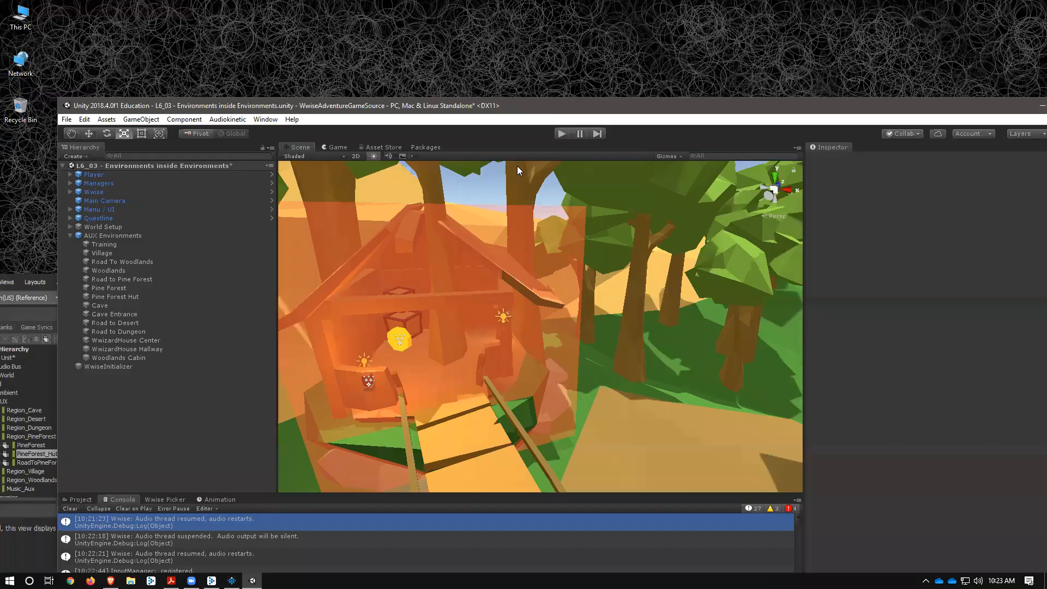
{"action": "left_click", "coordinate": [38, 561]}
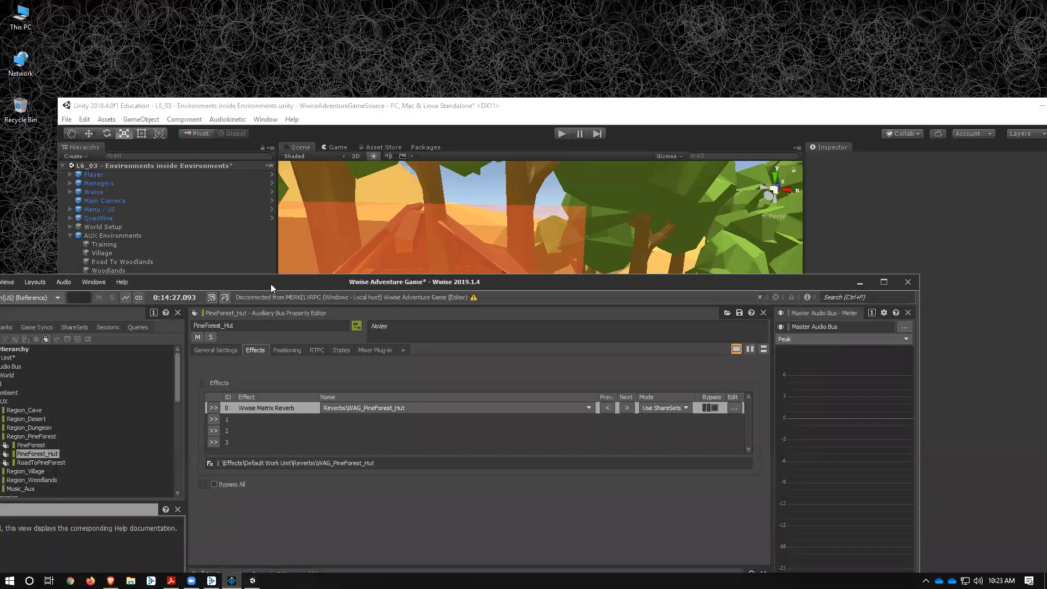
{"action": "left_click_drag", "start_coordinate": [277, 275], "coordinate": [373, 50]}
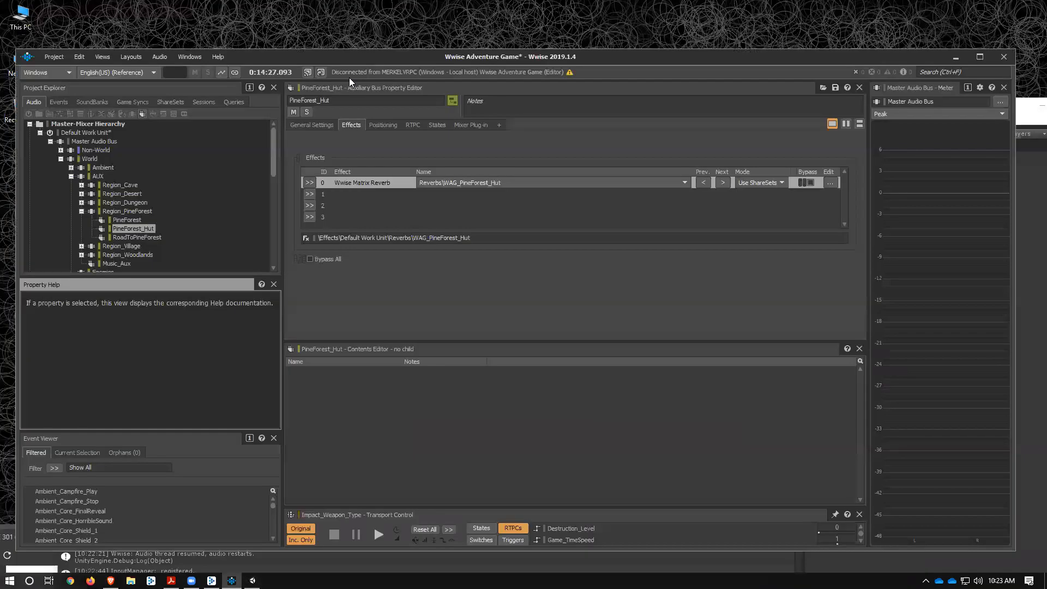
{"action": "left_click", "coordinate": [71, 176]}
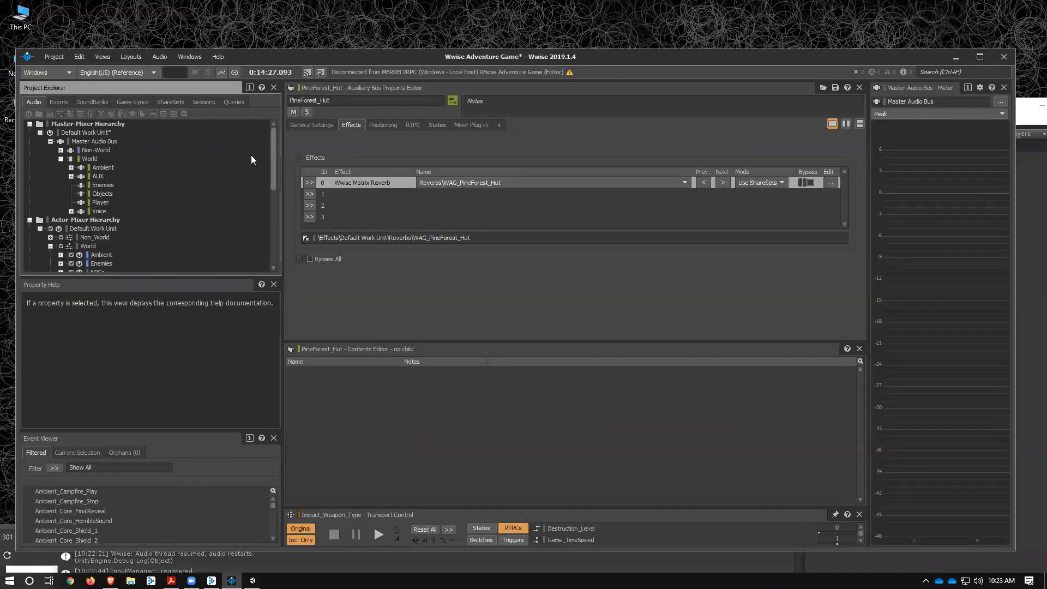
{"action": "key", "text": "F6"}
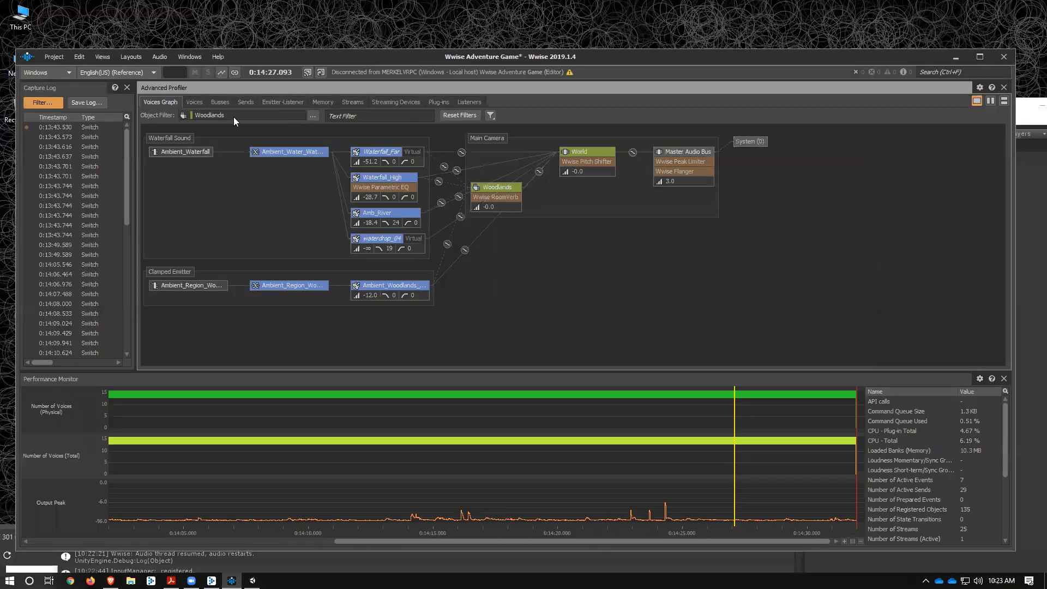
Step: Set the Voices Graph object filter to the Player actor-mixer under World > Player in the Actor-Mixer Hierarchy
{"action": "left_click", "coordinate": [313, 116]}
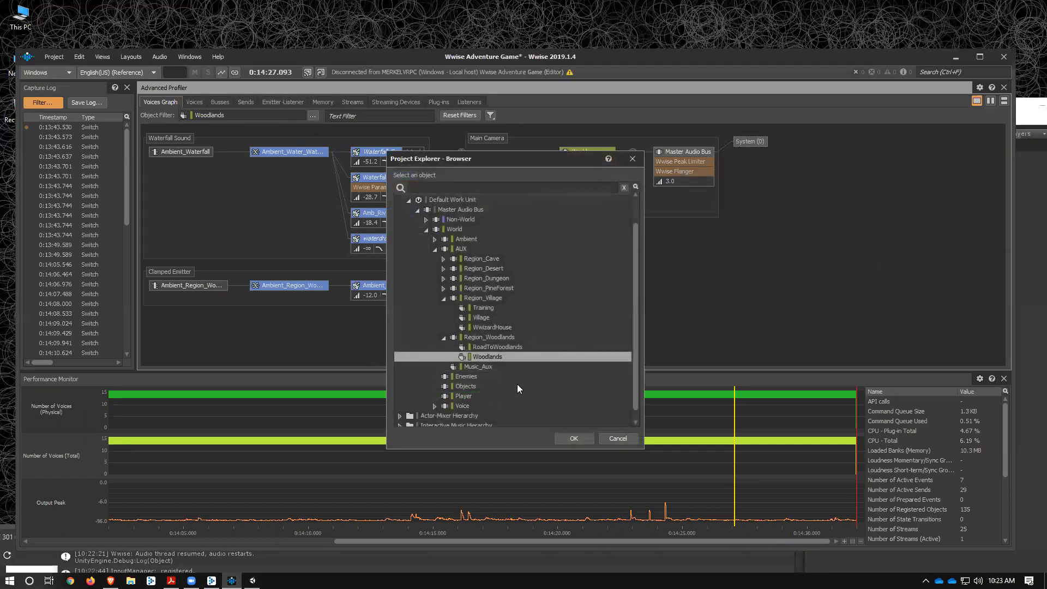
{"action": "scroll", "coordinate": [517, 384], "scroll_direction": "down", "scroll_amount": 1}
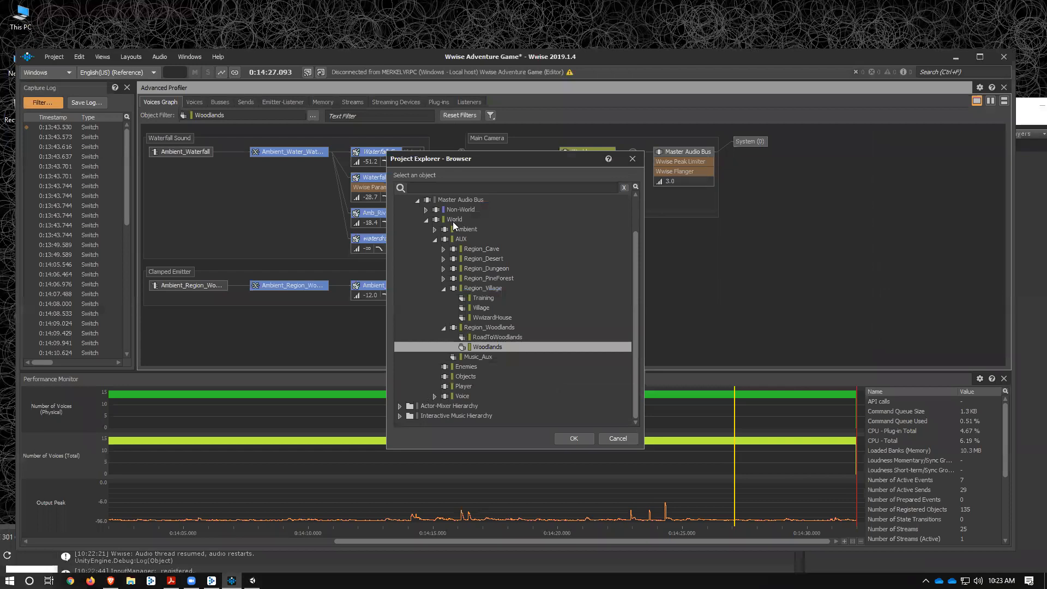
{"action": "left_click", "coordinate": [417, 201]}
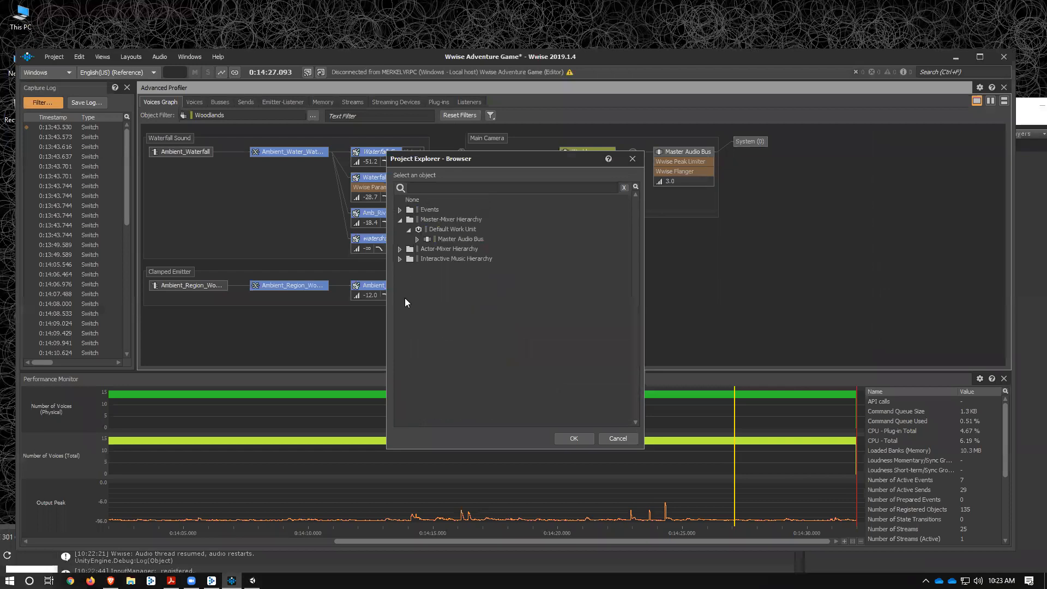
{"action": "left_click", "coordinate": [400, 249]}
{"action": "left_click", "coordinate": [409, 259]}
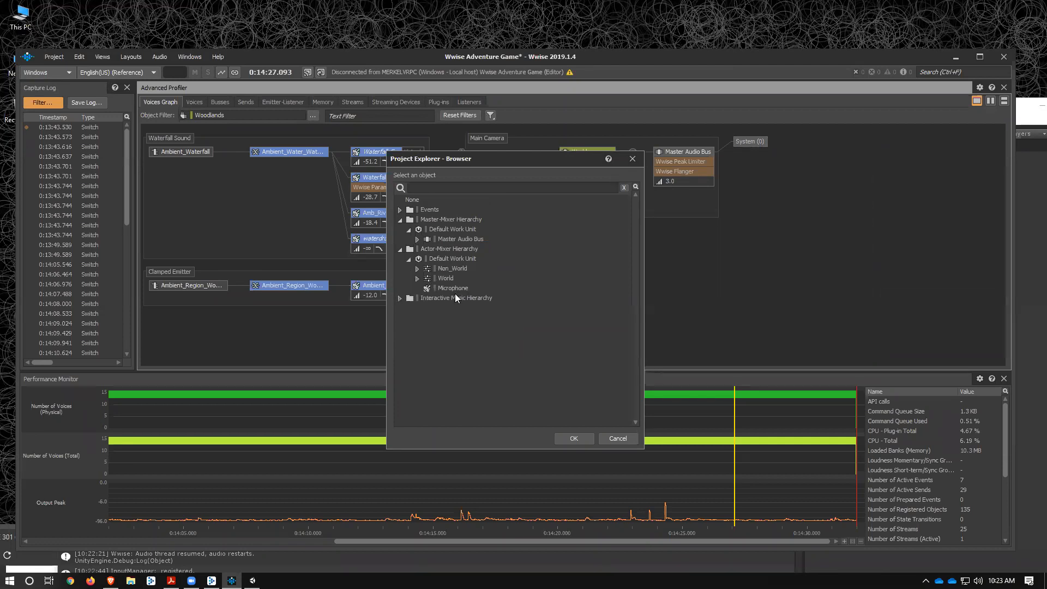
{"action": "left_click", "coordinate": [417, 278]}
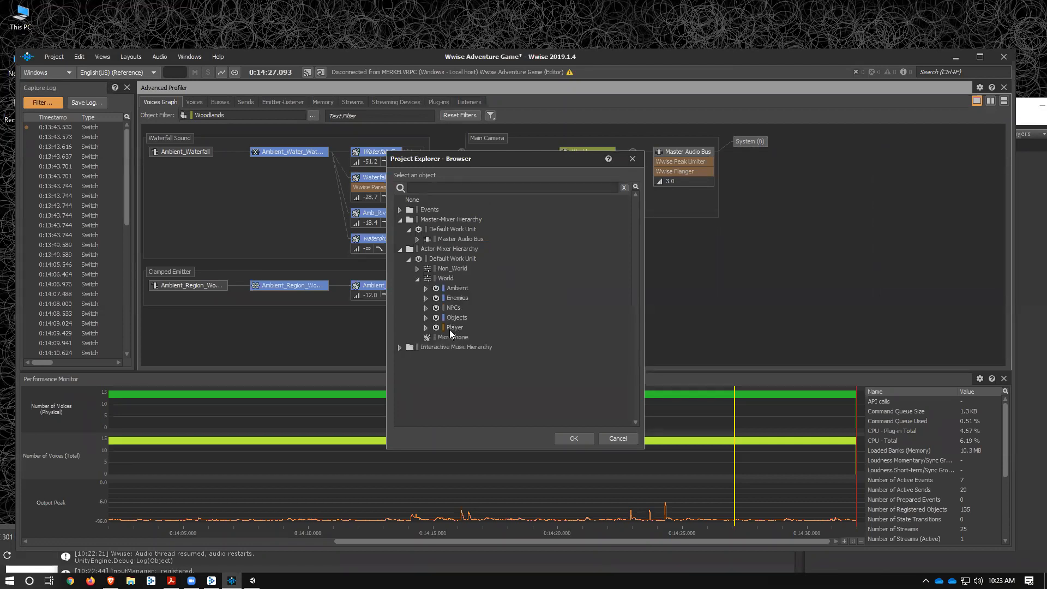
{"action": "left_click", "coordinate": [430, 327]}
{"action": "left_click", "coordinate": [426, 327]}
{"action": "left_click", "coordinate": [434, 337]}
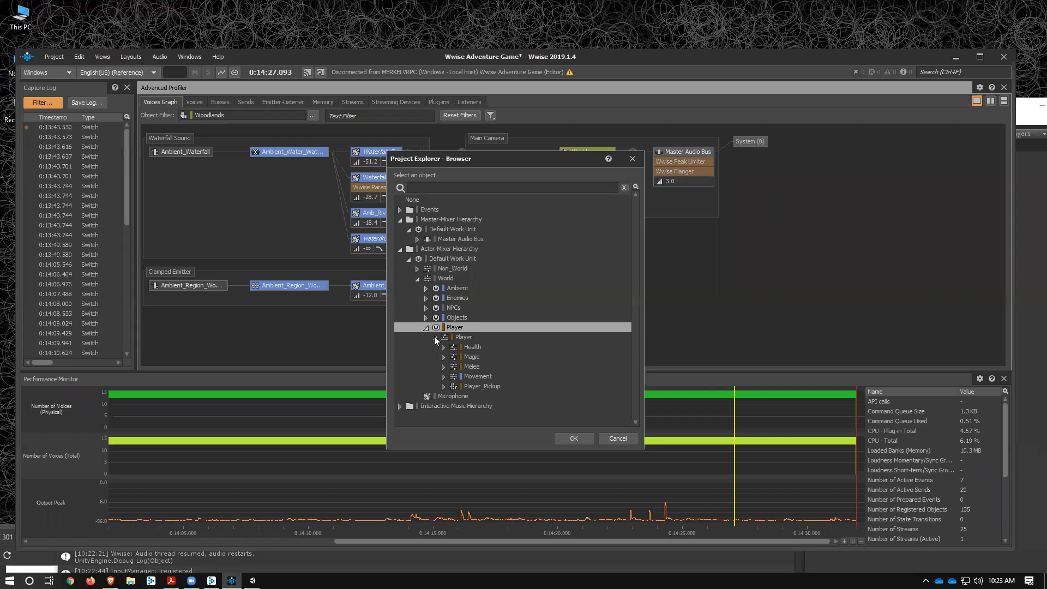
{"action": "left_click", "coordinate": [475, 339]}
{"action": "left_click", "coordinate": [572, 438]}
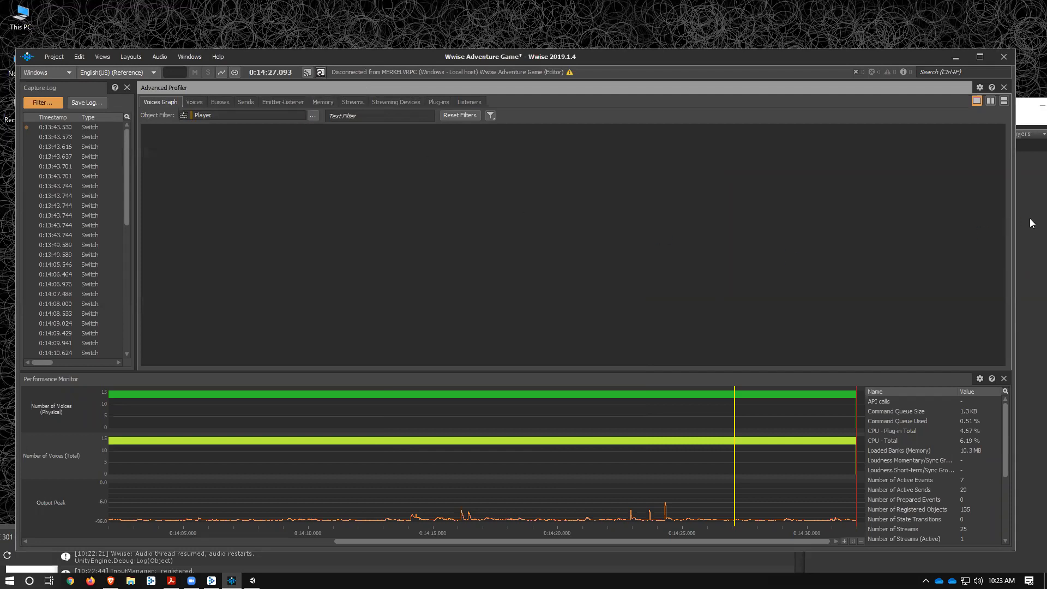
Step: Arrange Wwise and Unity side by side with the profiler connected, and start play mode
{"action": "key", "text": "super+Left"}
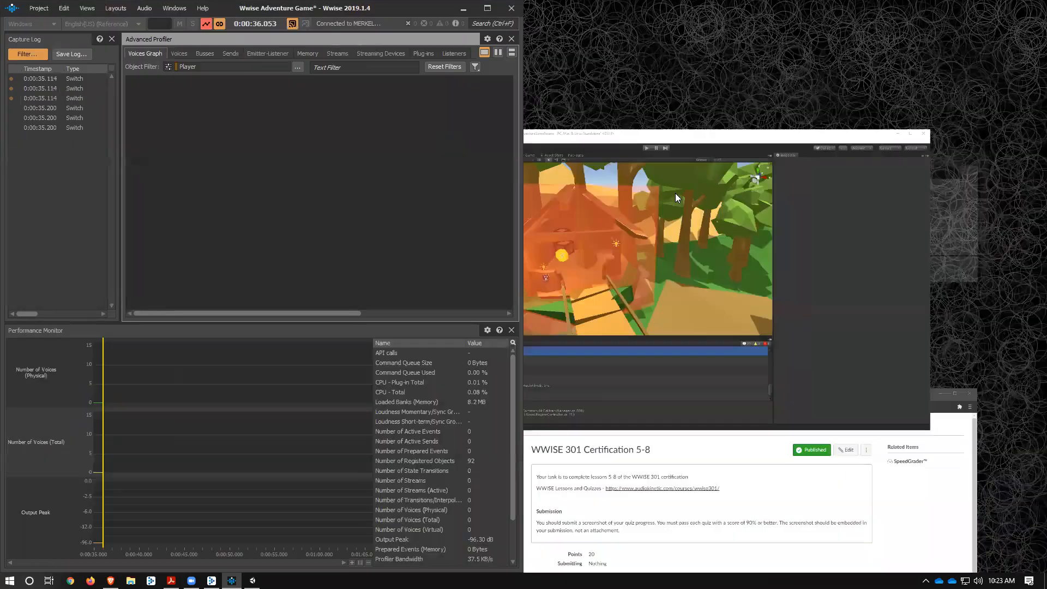
{"action": "left_click", "coordinate": [783, 191]}
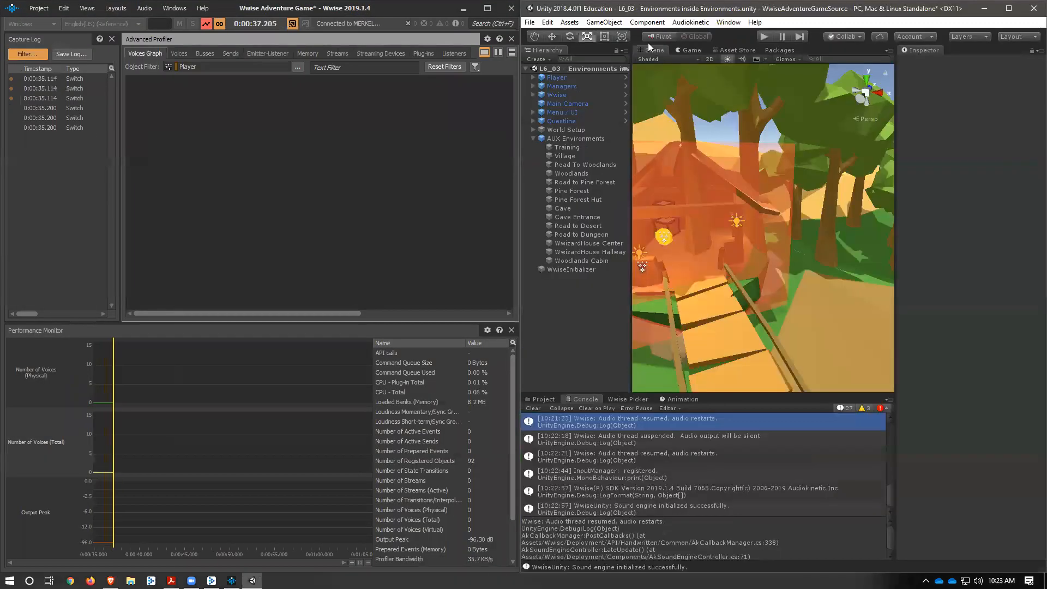
{"action": "left_click", "coordinate": [763, 38]}
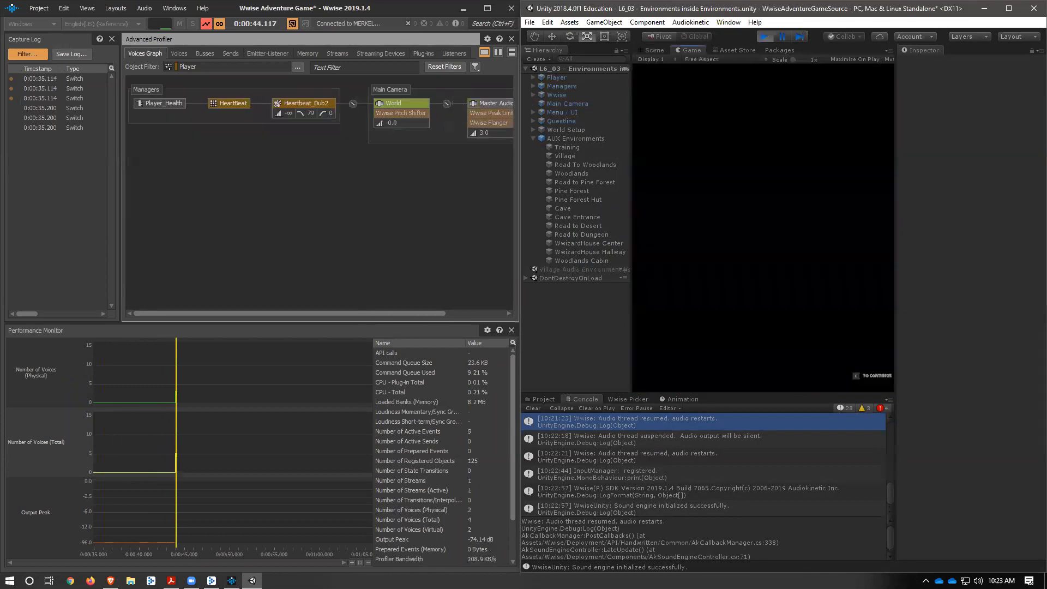
Step: Run the Player over the bridge into the cabin while swinging the weapon to profile its voices, and exit play mode
{"action": "key", "text": "w"}
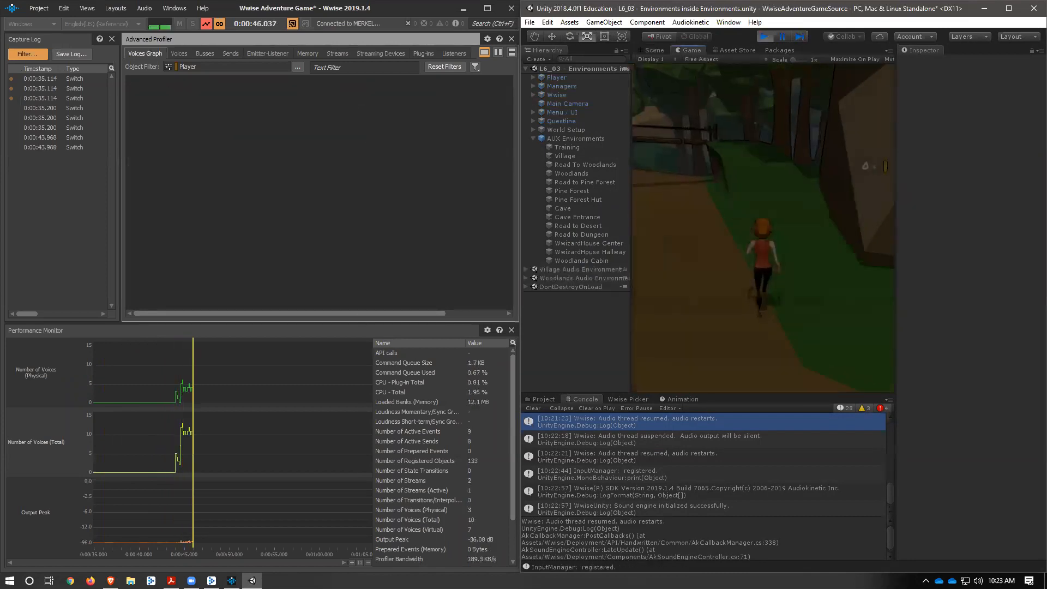
{"action": "key", "text": "a"}
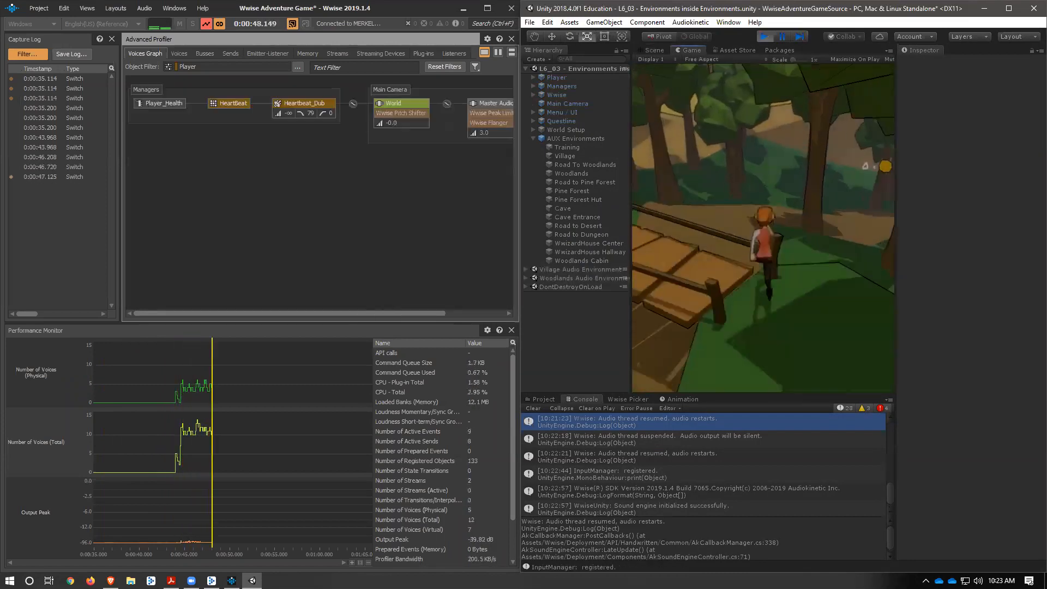
{"action": "key", "text": "w"}
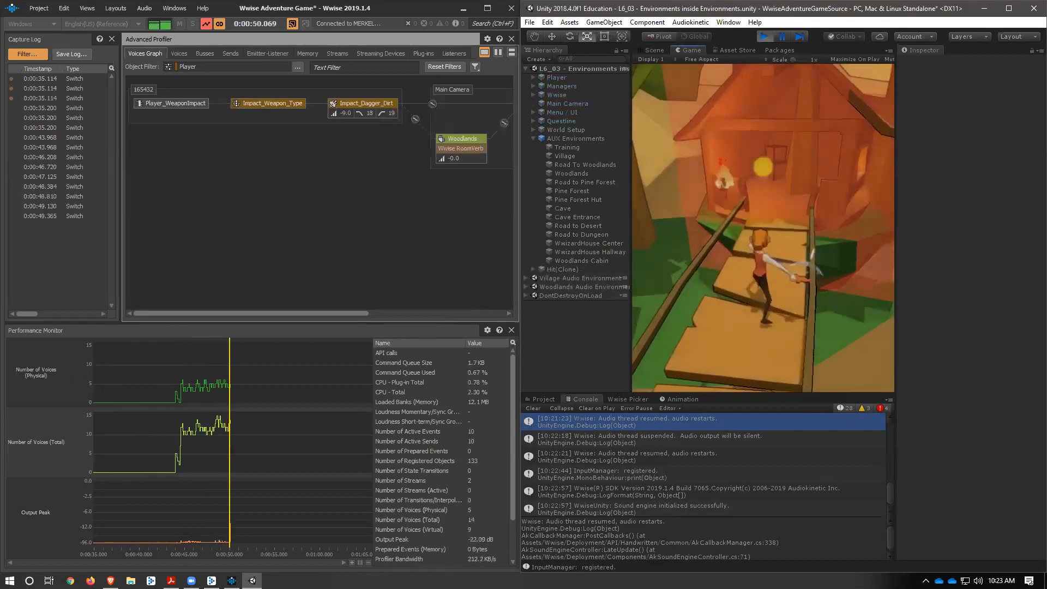
{"action": "key", "text": "w"}
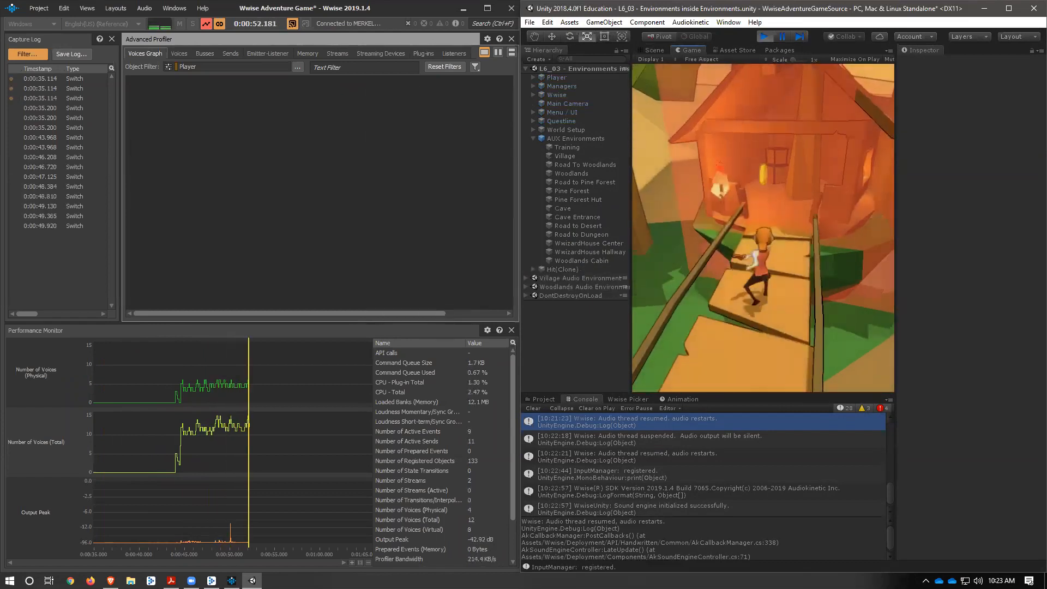
{"action": "key", "text": "w"}
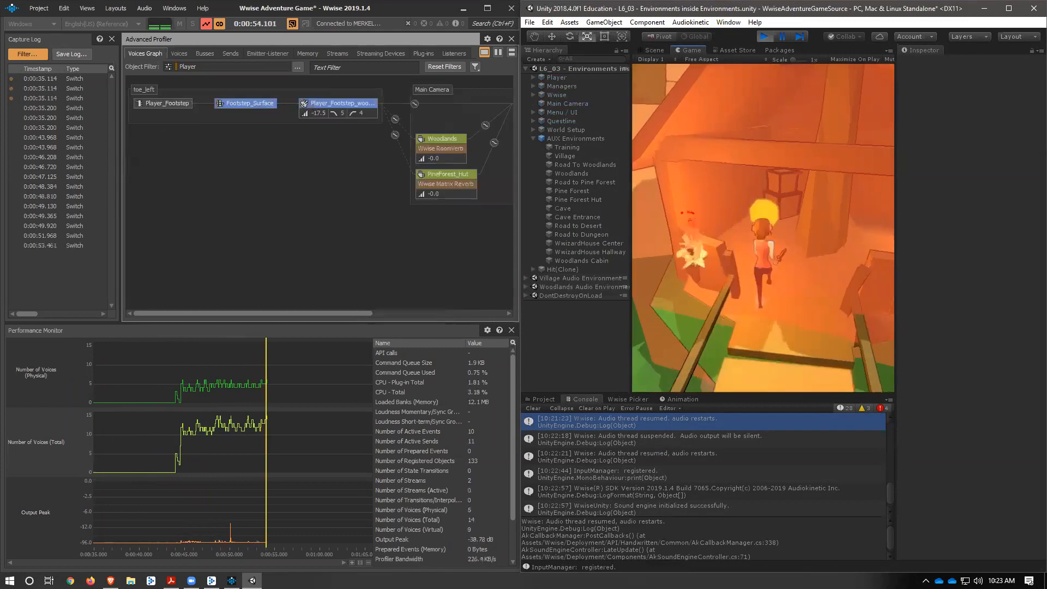
{"action": "key", "text": "Escape"}
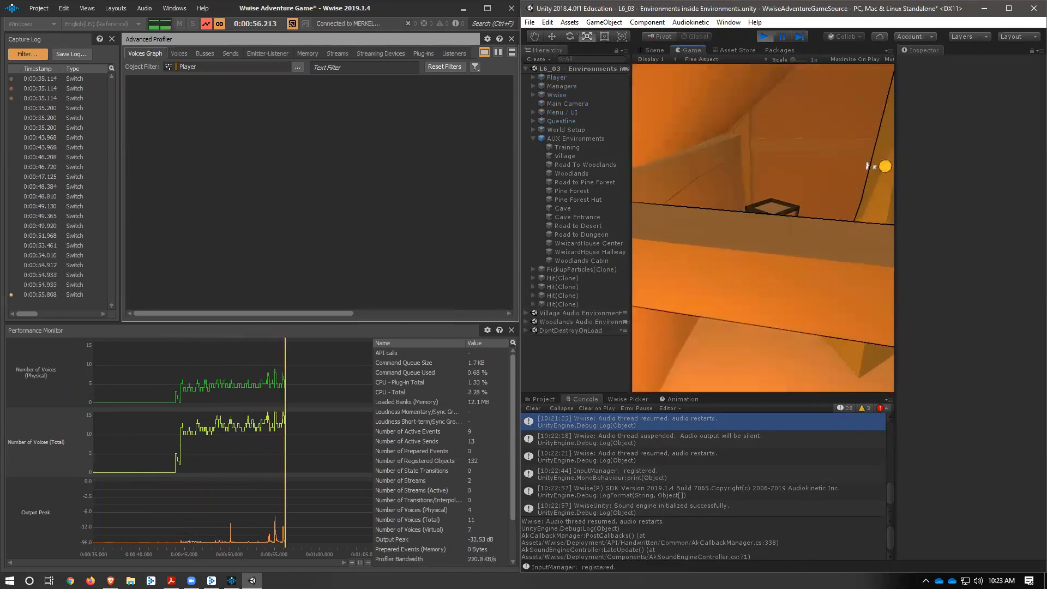
{"action": "left_click", "coordinate": [762, 37]}
Step: Move the profiler time cursor to the crate impact and examine its Woodlands and PineForest_Hut sends through to the Master Audio Bus
{"action": "left_click", "coordinate": [347, 214]}
{"action": "mouse_move", "coordinate": [296, 424]}
{"action": "left_mouse_down"}
{"action": "mouse_move", "coordinate": [289, 419]}
{"action": "mouse_move", "coordinate": [308, 421]}
{"action": "mouse_move", "coordinate": [283, 431]}
{"action": "left_mouse_up"}
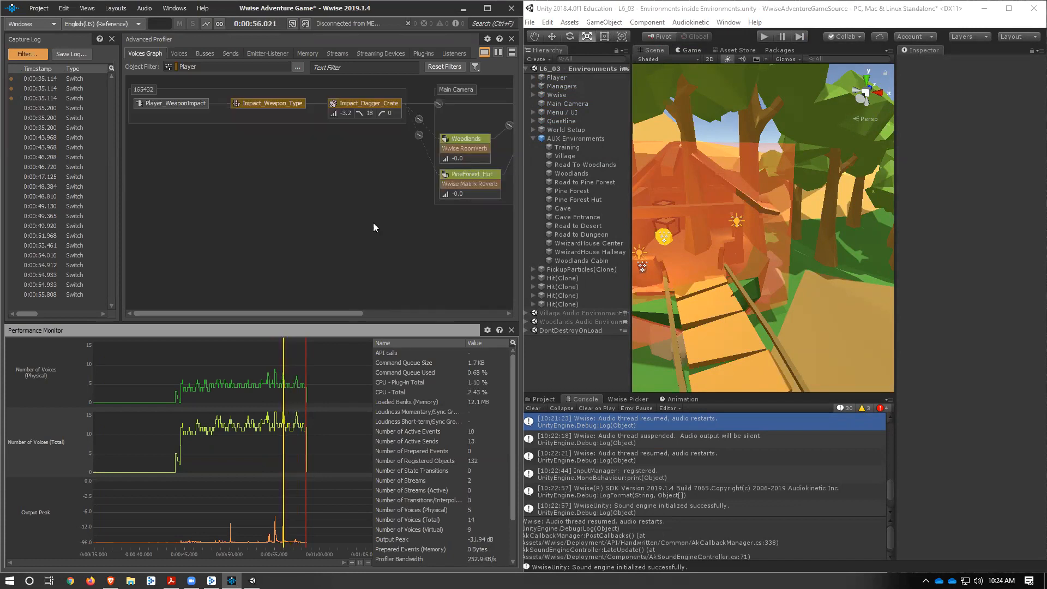
{"action": "left_click_drag", "start_coordinate": [348, 315], "coordinate": [484, 311]}
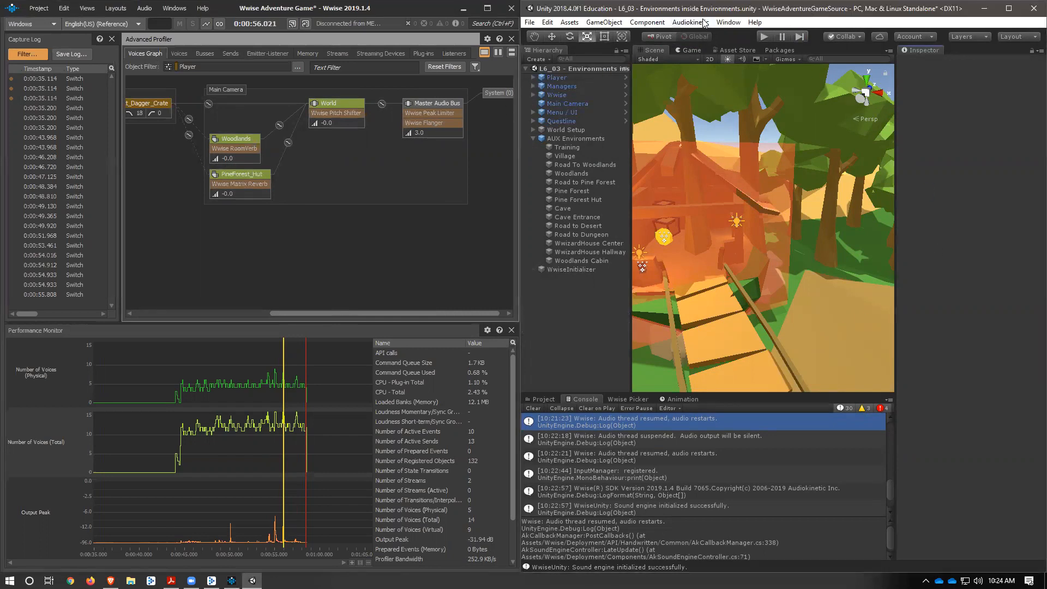
Step: Maximize the Unity editor and enable Exclude Others in the Woodlands Cabin's Ak Environment component
{"action": "left_click_drag", "start_coordinate": [608, 1], "coordinate": [607, 32]}
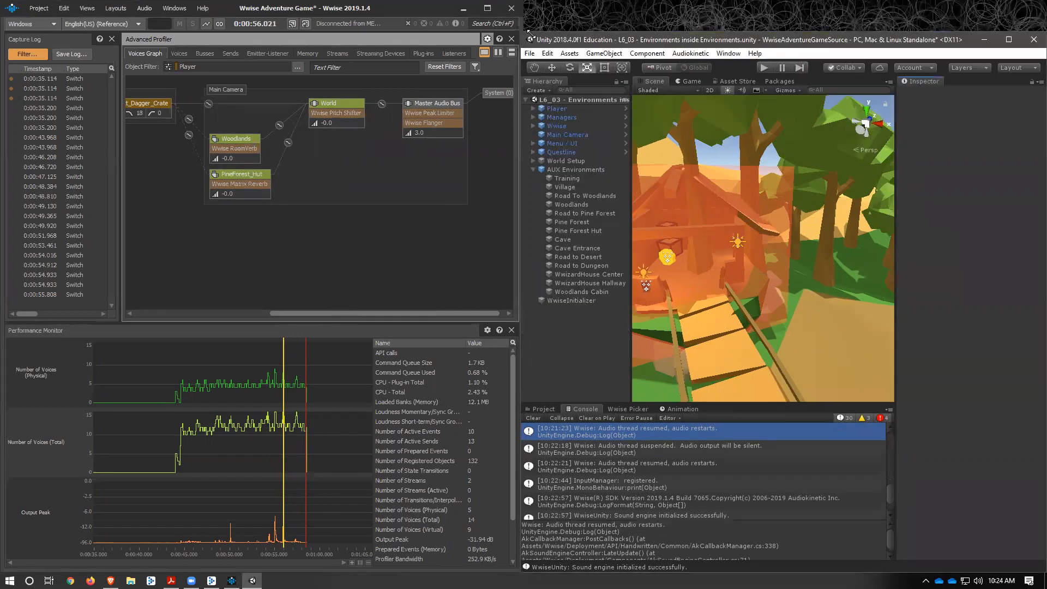
{"action": "double_click", "coordinate": [610, 40]}
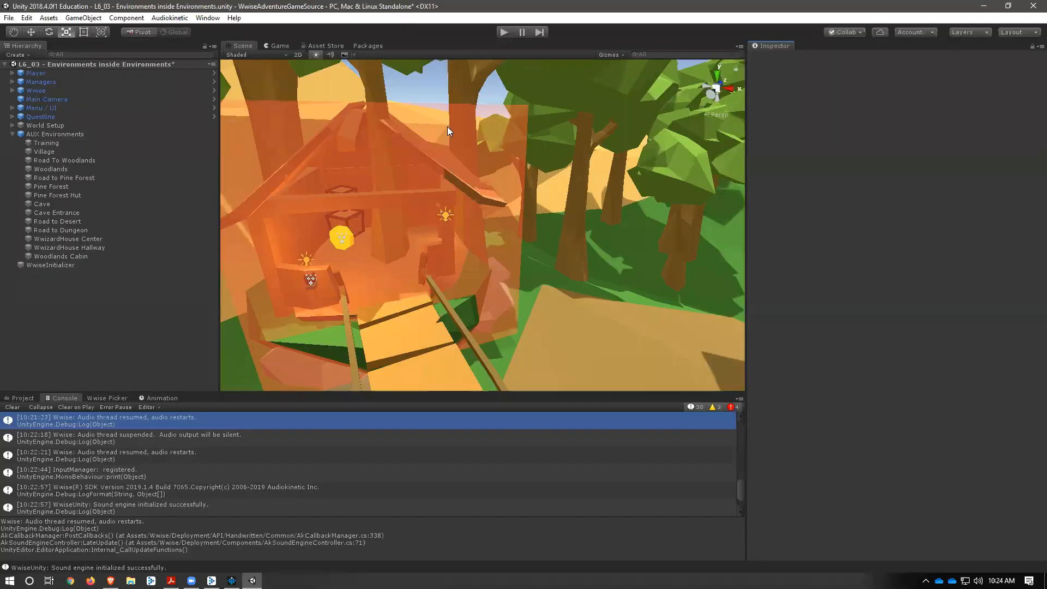
{"action": "left_click", "coordinate": [61, 256]}
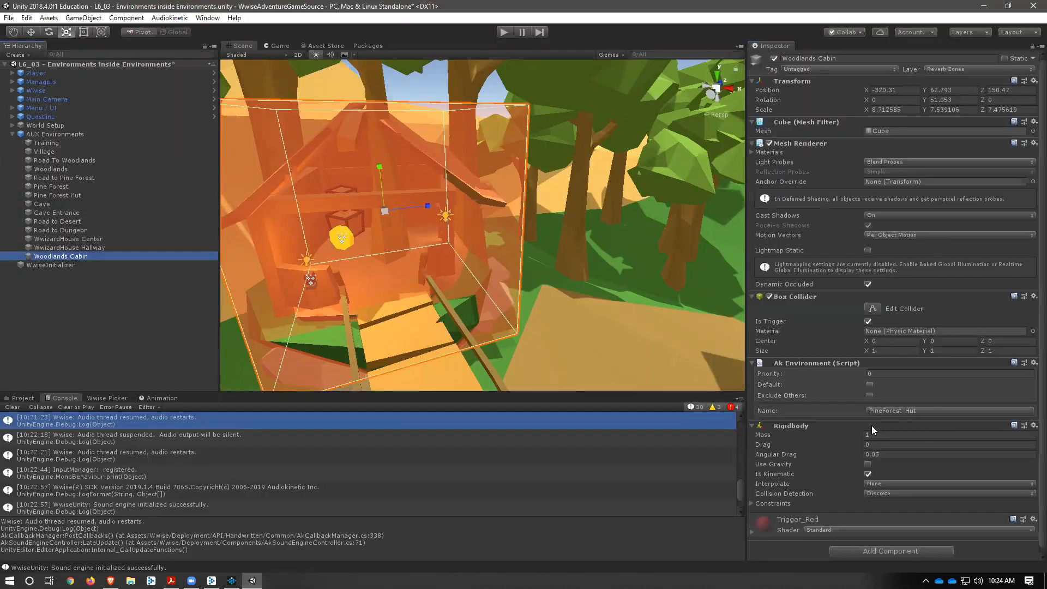
{"action": "left_click", "coordinate": [873, 412]}
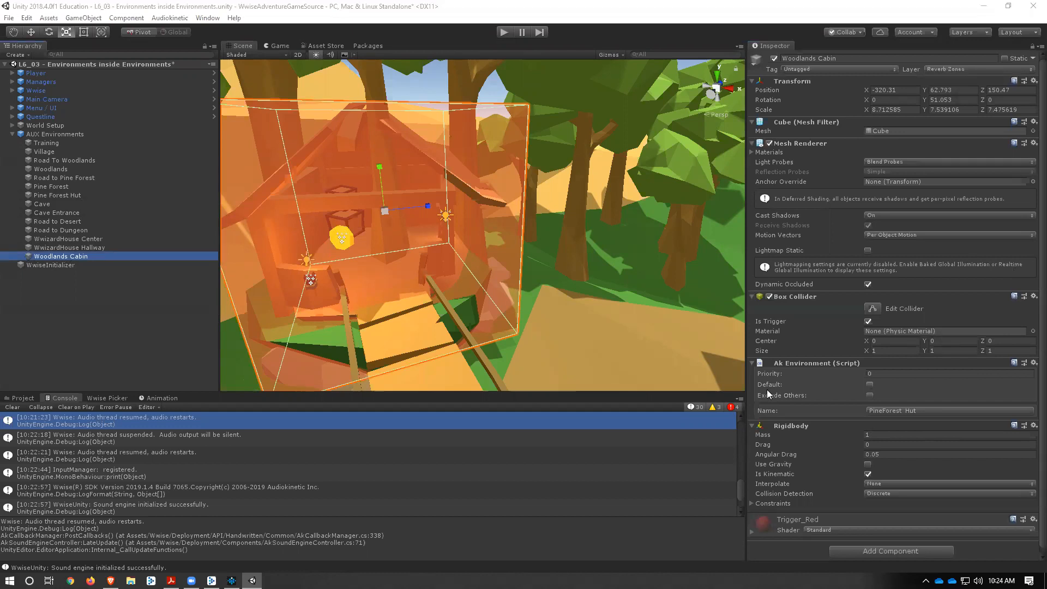
{"action": "left_click", "coordinate": [871, 395]}
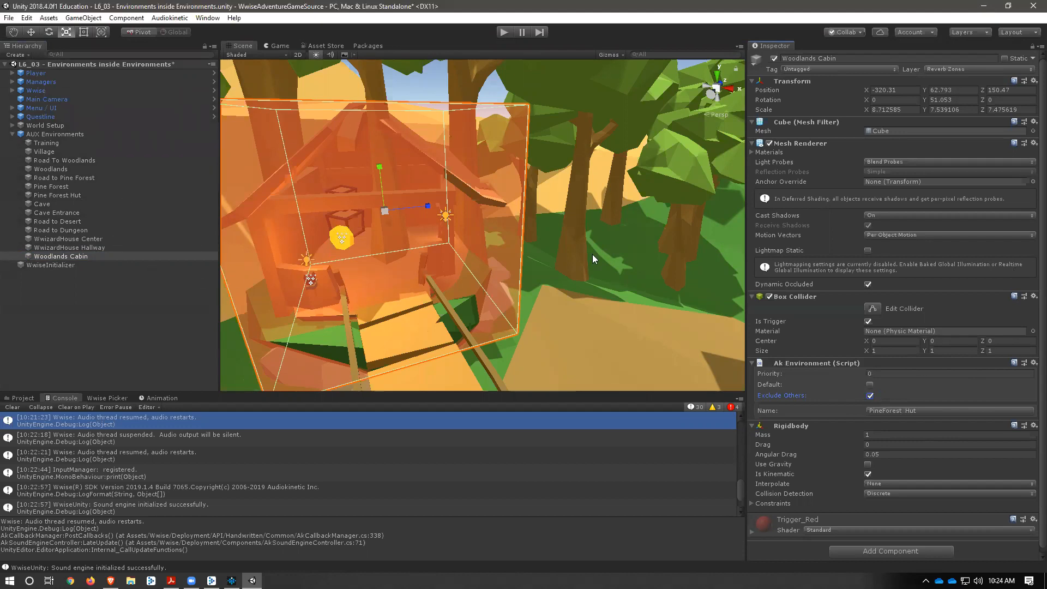
Step: Test the cabin's exclusive reverb in play mode by running the Player inside and striking the crates, and exit play mode
{"action": "left_click", "coordinate": [505, 32]}
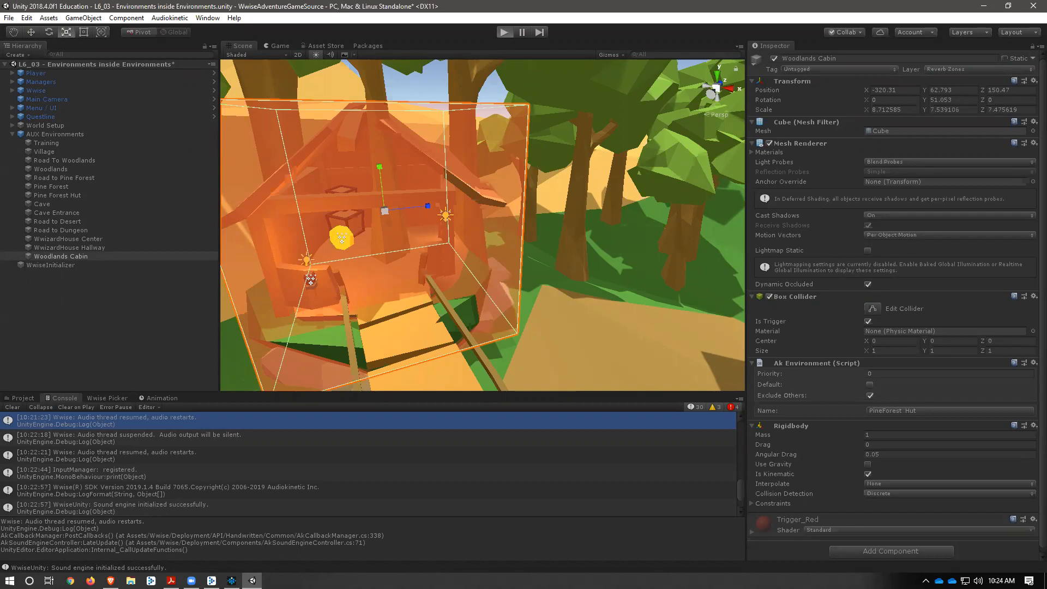
{"action": "key", "text": "ctrl+p"}
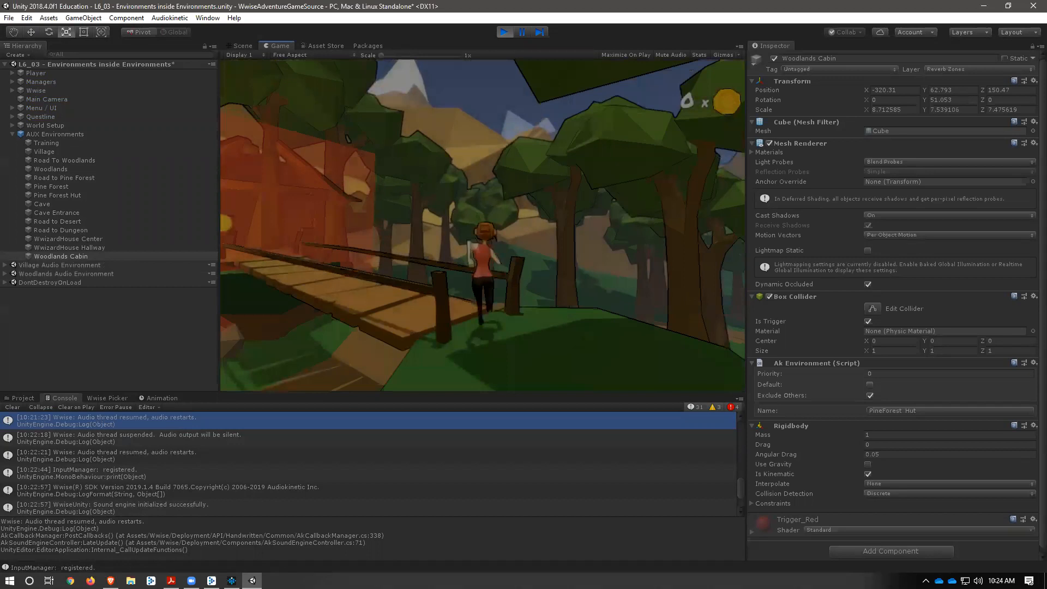
{"action": "key", "text": "w"}
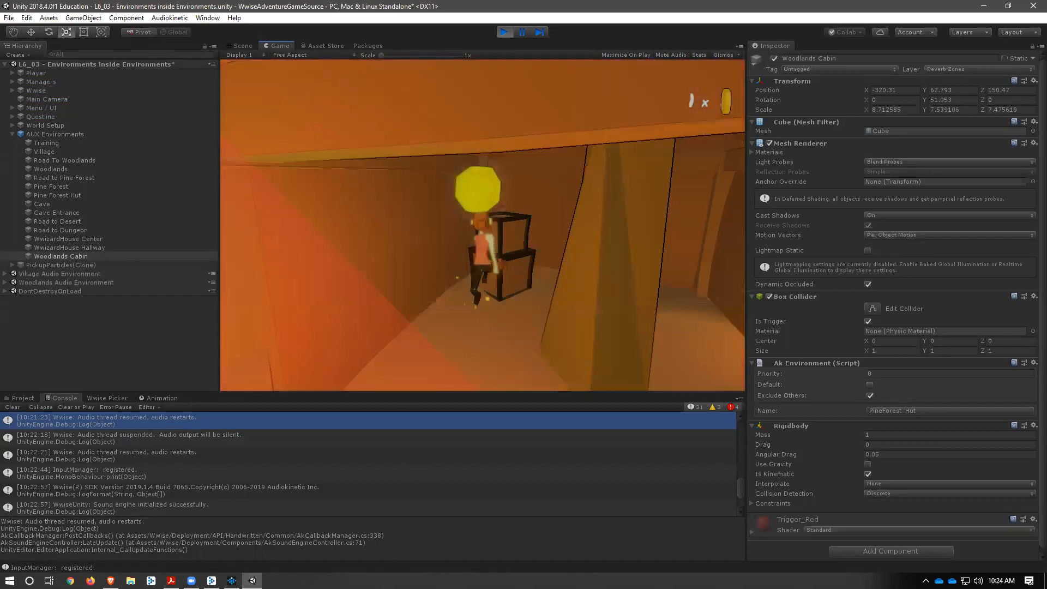
{"action": "left_click", "coordinate": [483, 225]}
{"action": "left_click", "coordinate": [482, 225]}
{"action": "left_click", "coordinate": [482, 225]}
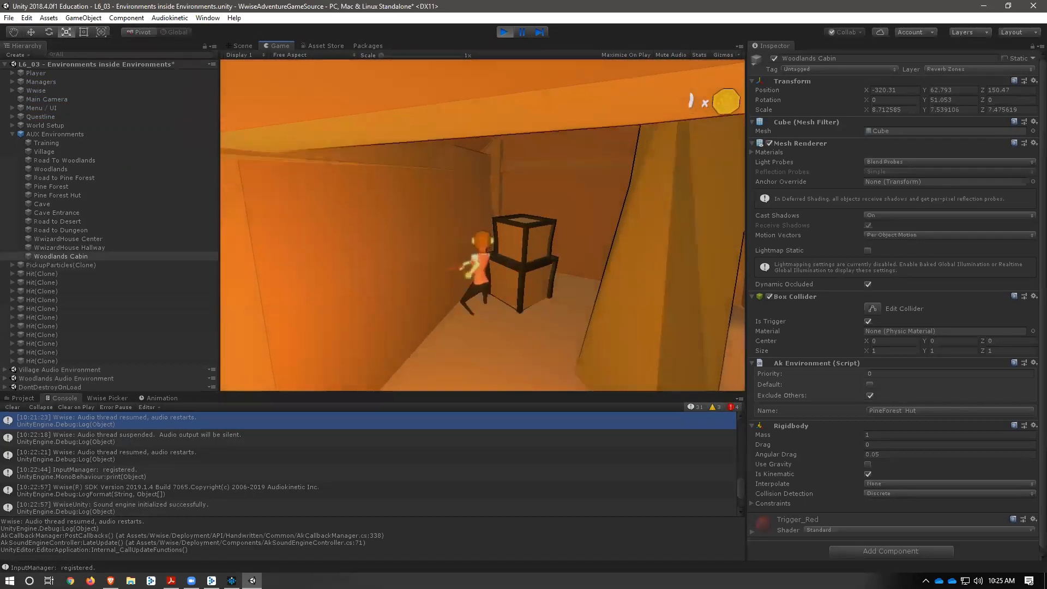
{"action": "left_click", "coordinate": [482, 225]}
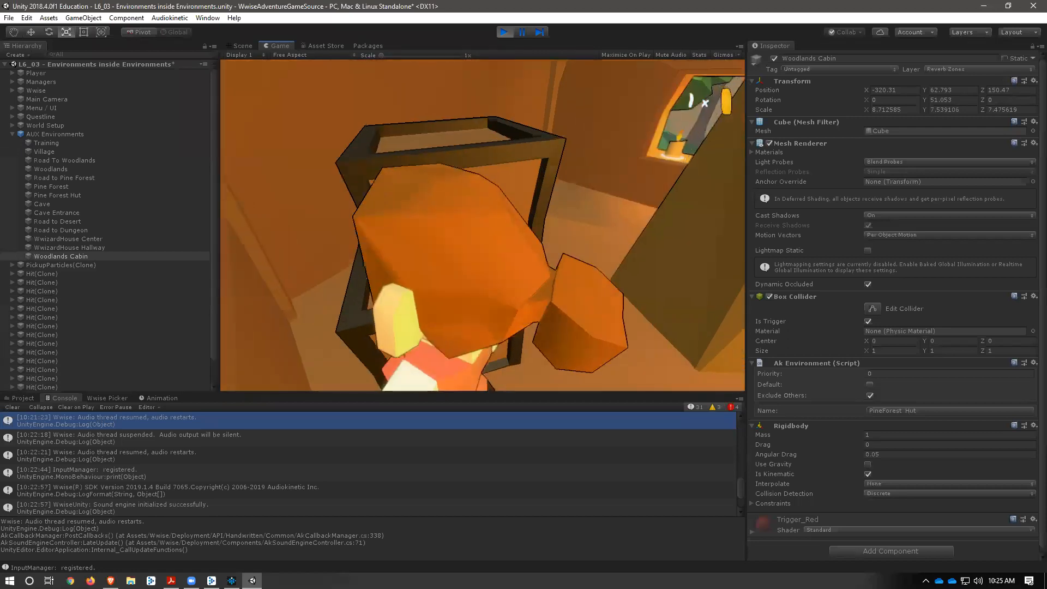
{"action": "key", "text": "w"}
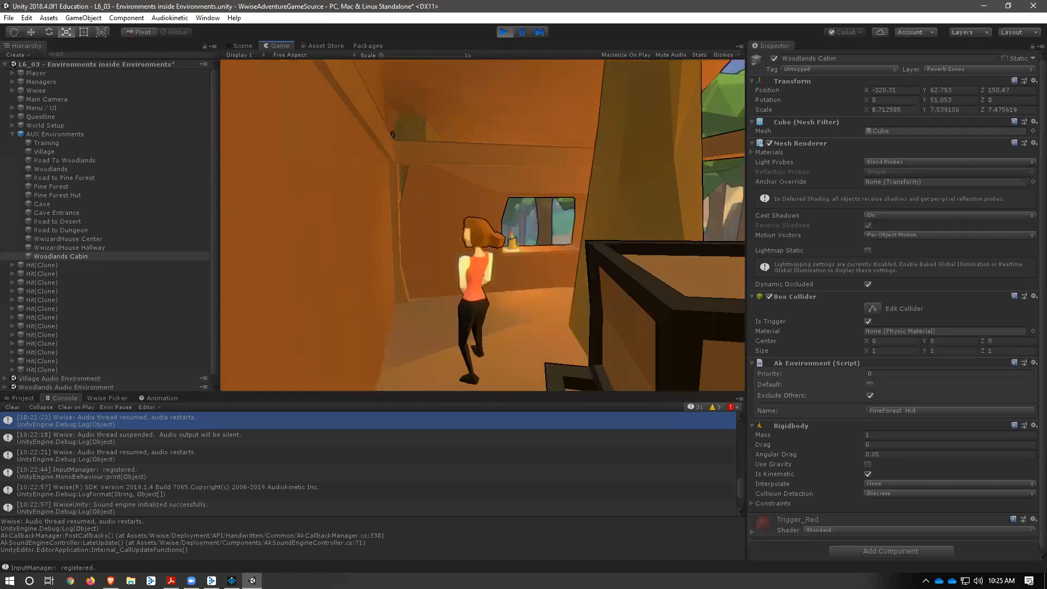
{"action": "key", "text": "Escape"}
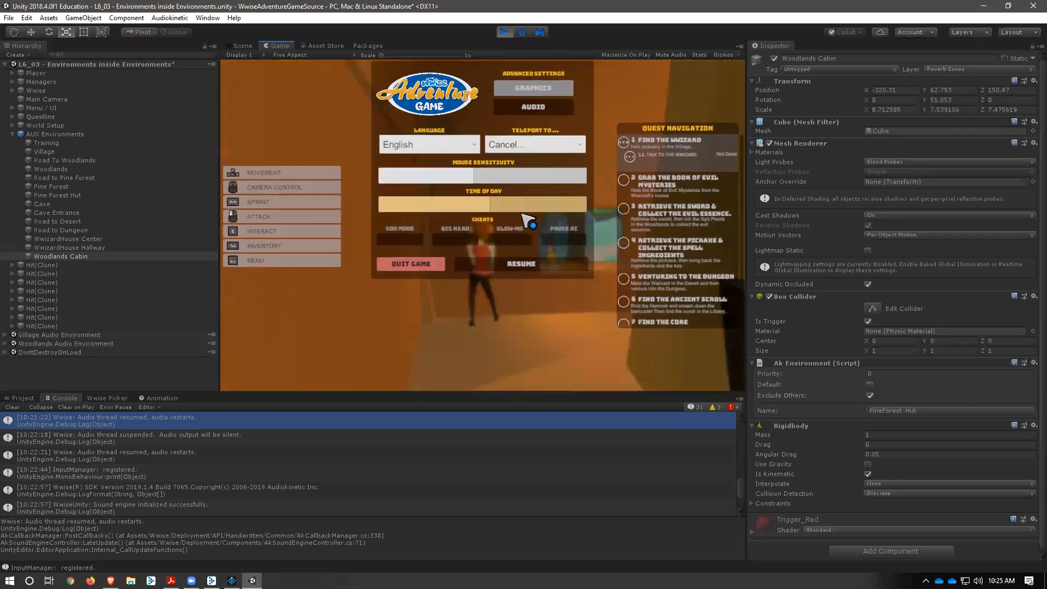
{"action": "left_click", "coordinate": [505, 31]}
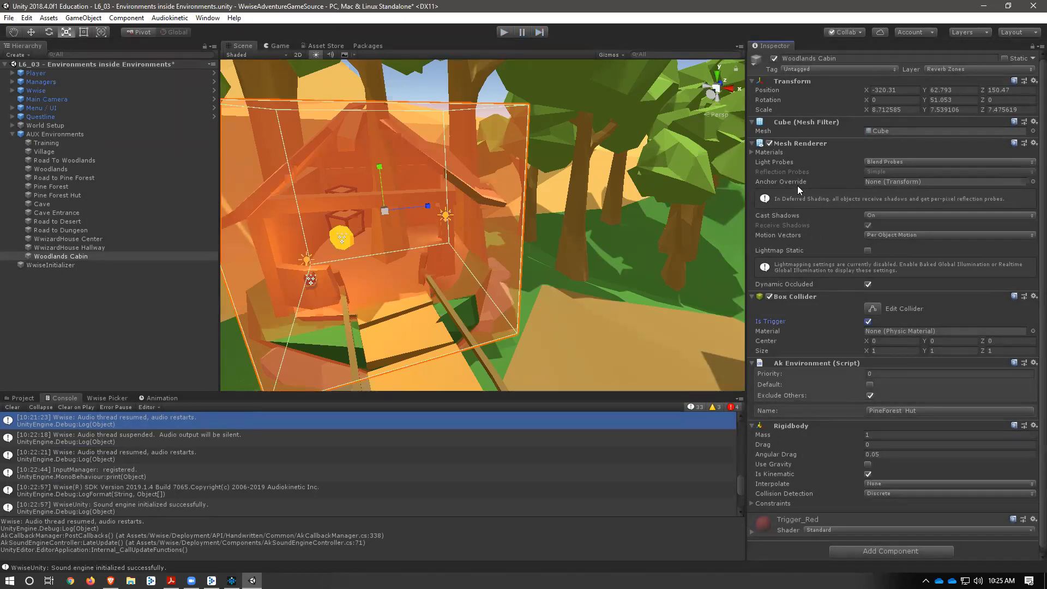
Step: Disable the Mesh Renderer of the Woodlands Cabin environment and deselect it
{"action": "left_click", "coordinate": [770, 143]}
{"action": "left_click", "coordinate": [148, 329]}
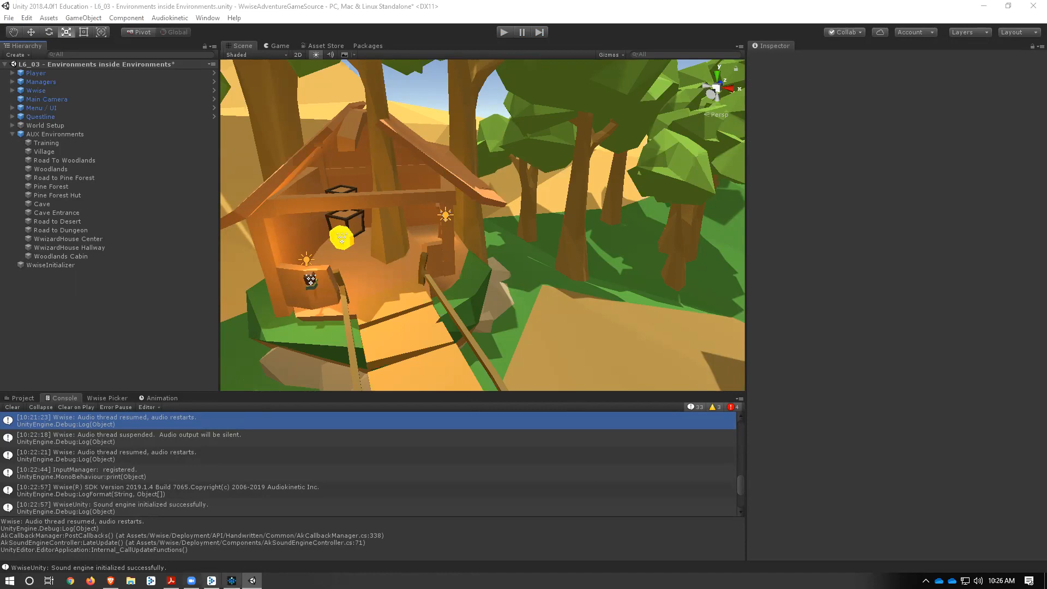
Step: Switch to Wwise, widen its Designer layout to examine the World actor-mixer's game-defined auxiliary send settings, and return to Unity
{"action": "left_click", "coordinate": [231, 581]}
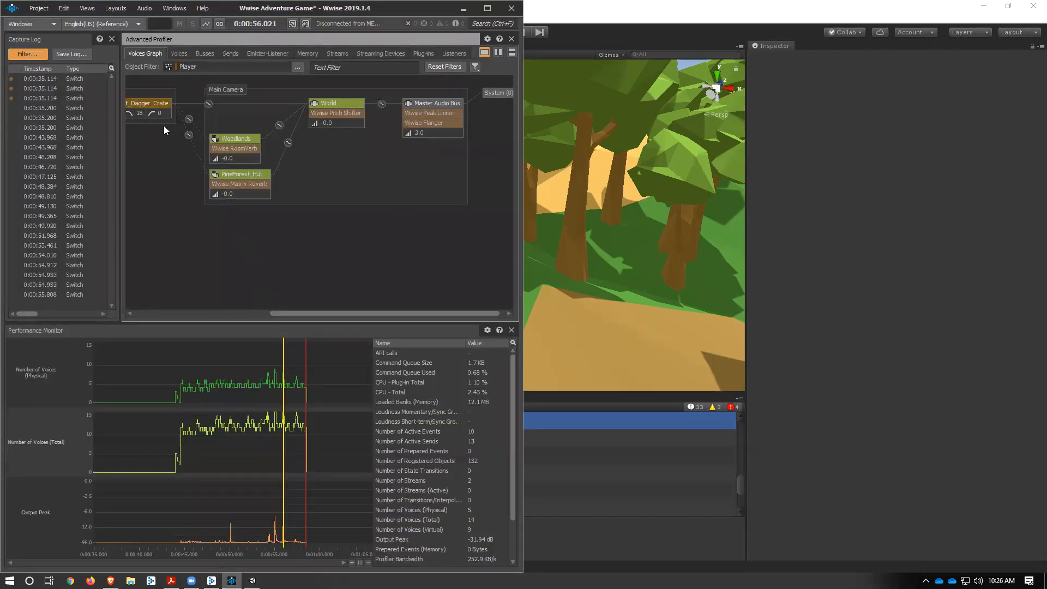
{"action": "key", "text": "F5"}
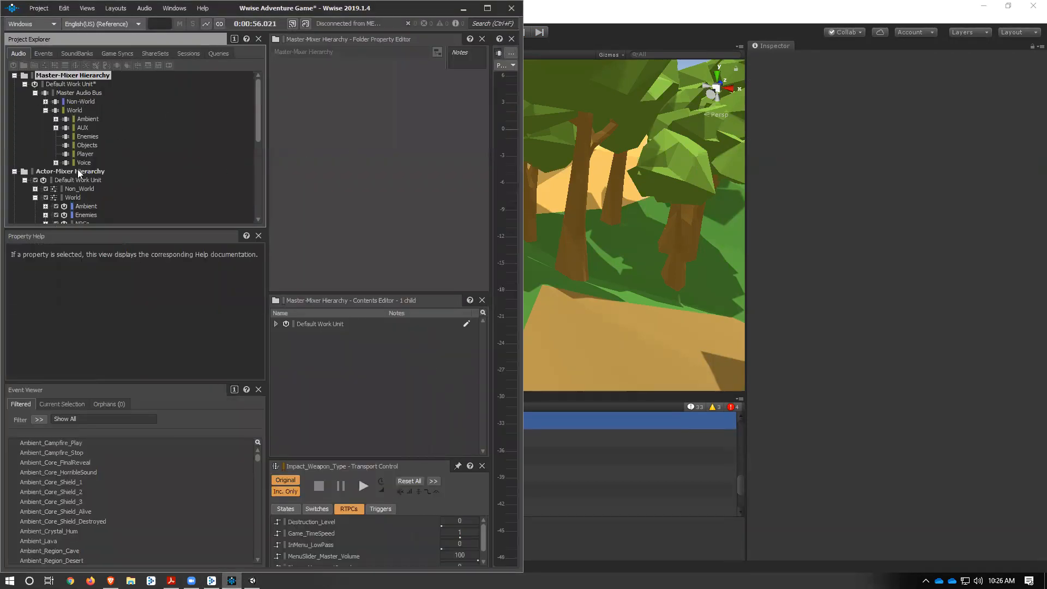
{"action": "left_click", "coordinate": [82, 143]}
{"action": "scroll", "coordinate": [85, 153], "scroll_direction": "down", "scroll_amount": 3}
{"action": "left_click", "coordinate": [75, 118]}
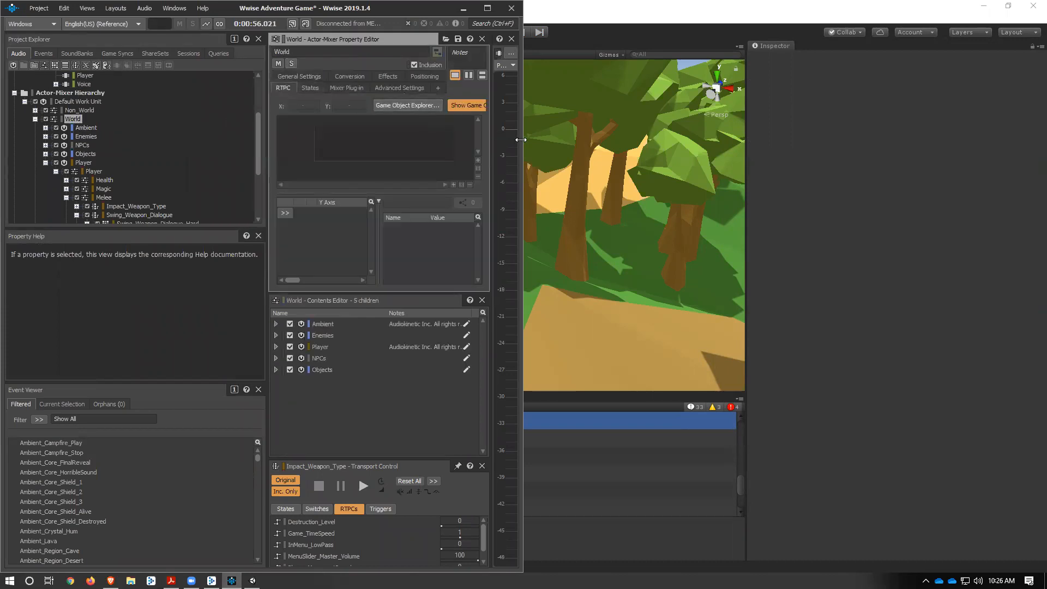
{"action": "left_click_drag", "start_coordinate": [522, 140], "coordinate": [878, 140]}
{"action": "left_click", "coordinate": [309, 78]}
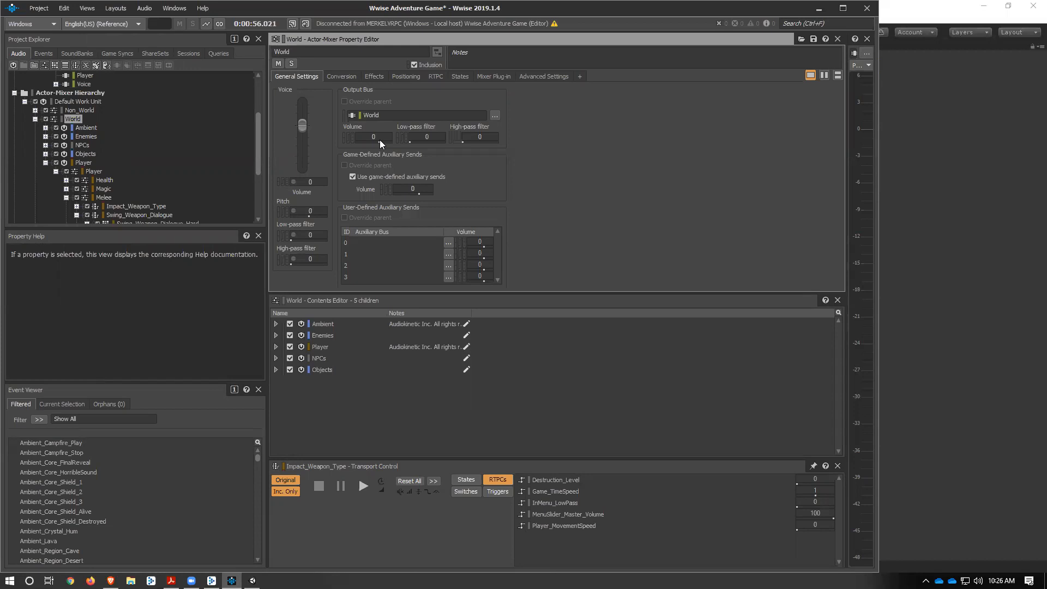
{"action": "scroll", "coordinate": [104, 137], "scroll_direction": "down", "scroll_amount": 2}
{"action": "scroll", "coordinate": [104, 136], "scroll_direction": "down", "scroll_amount": 2}
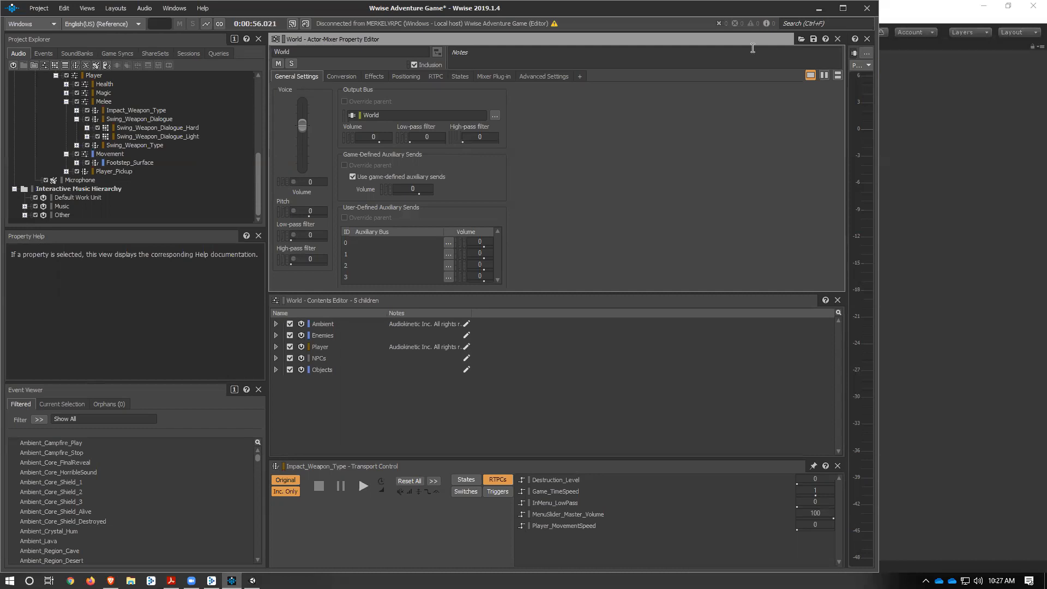
{"action": "left_click_drag", "start_coordinate": [757, 8], "coordinate": [824, 119]}
{"action": "left_click", "coordinate": [825, 116]}
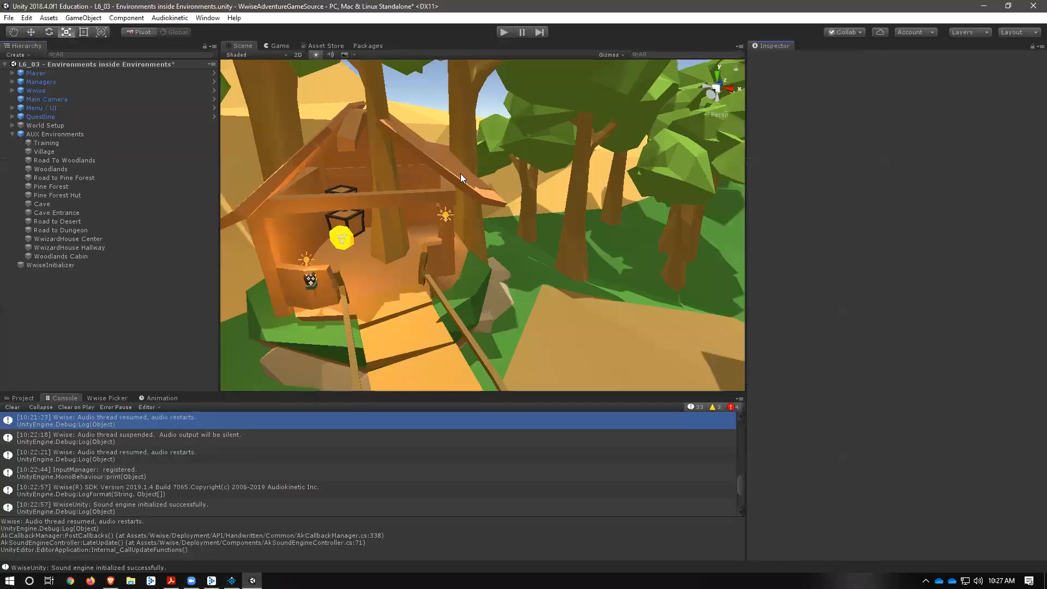